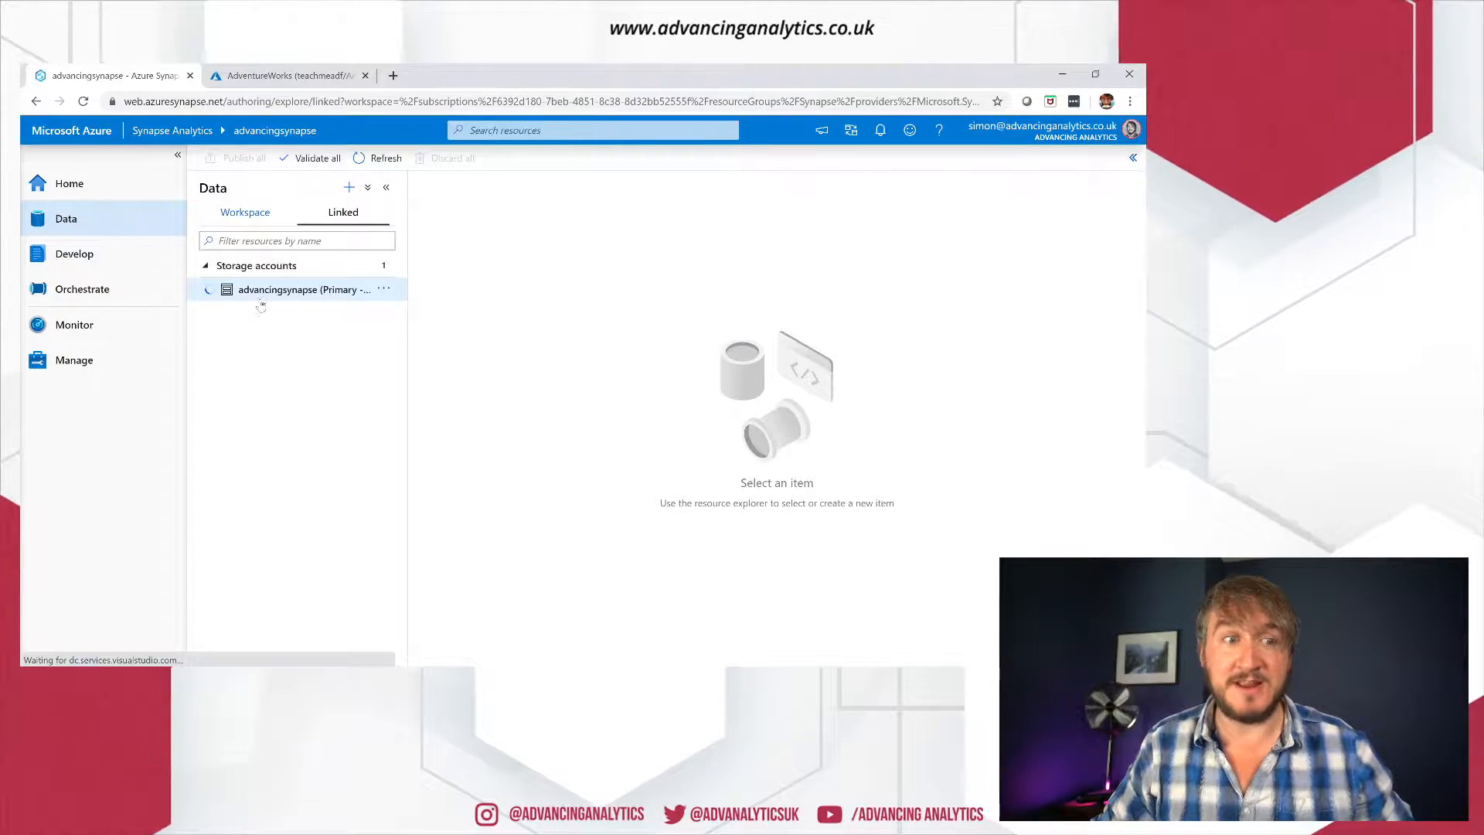
Step: Expand the linked primary storage account in the Data hub and view the Develop hub
click(210, 290)
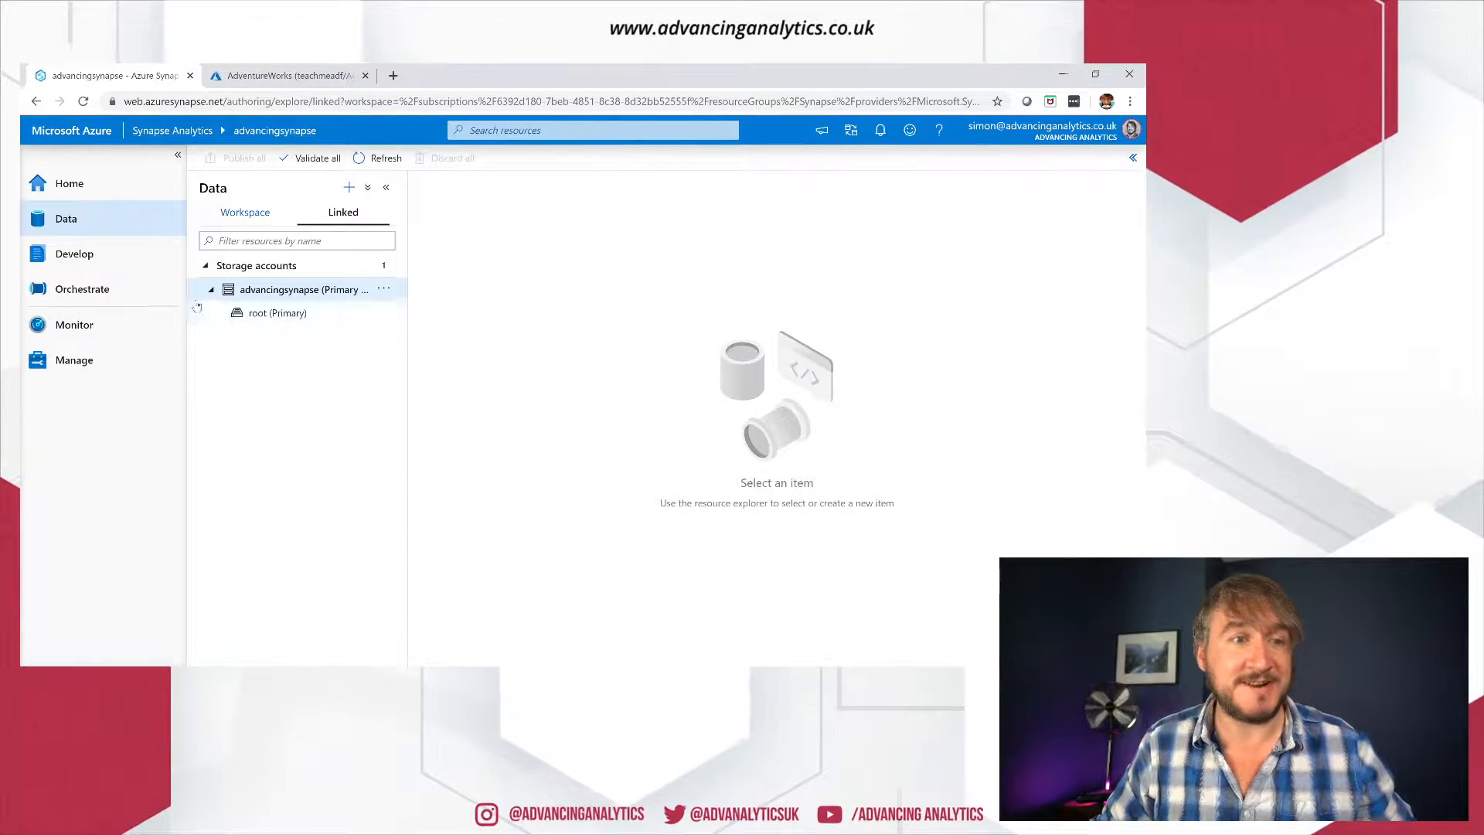
click(117, 256)
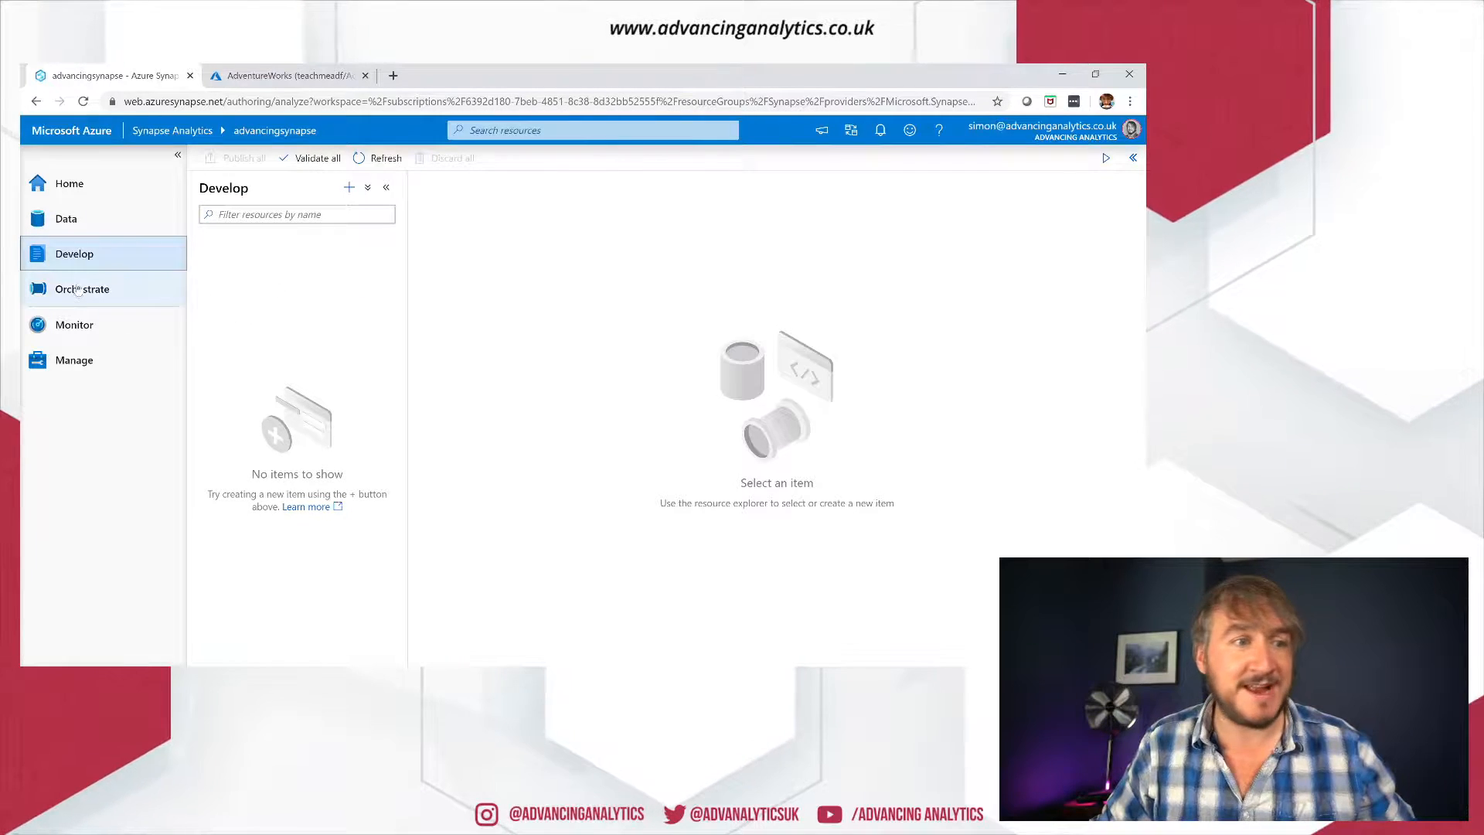
Step: Create a new pipeline in the Orchestrate hub and name it Copy Table
click(85, 289)
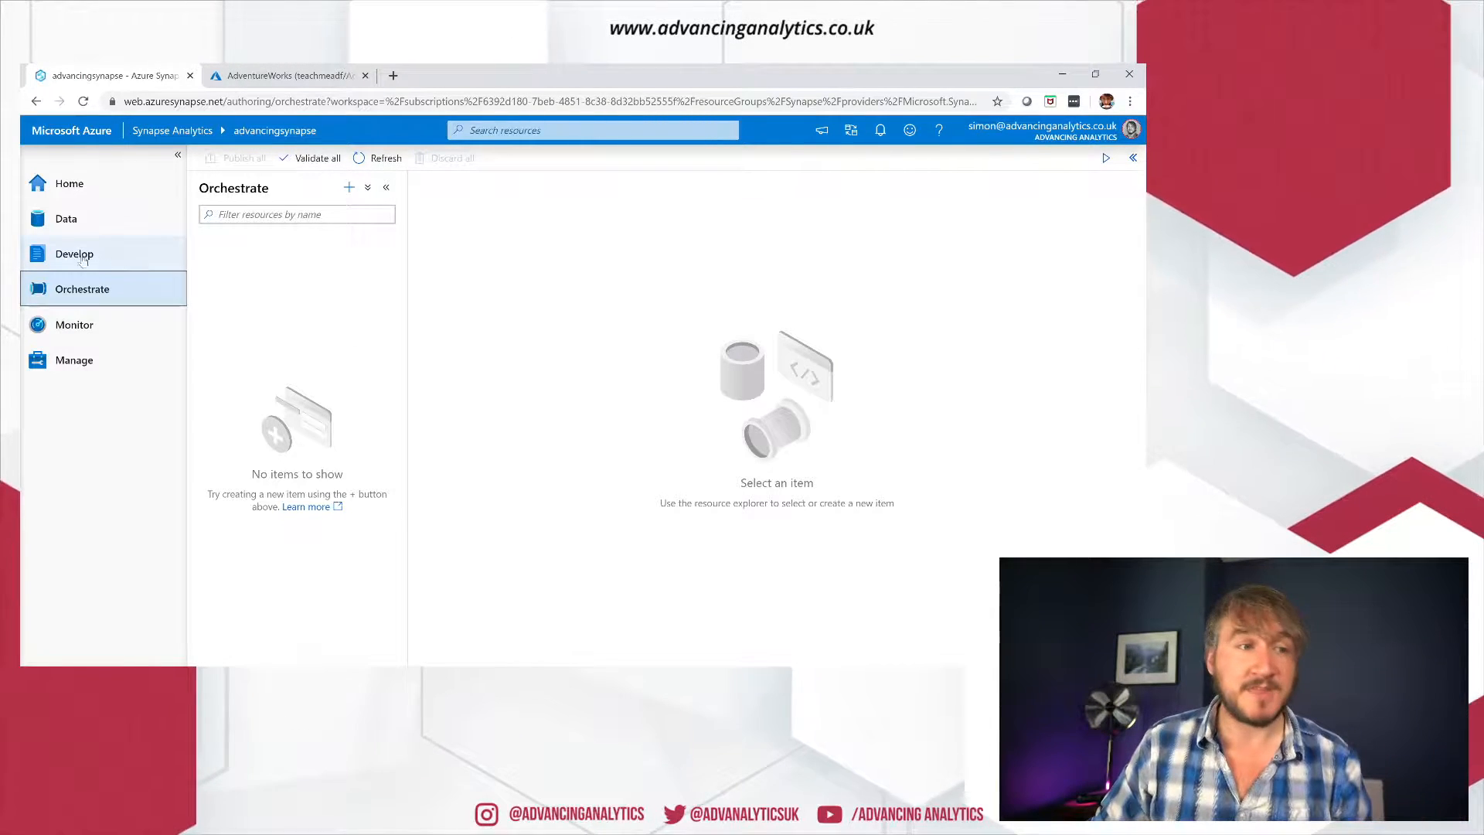
click(348, 188)
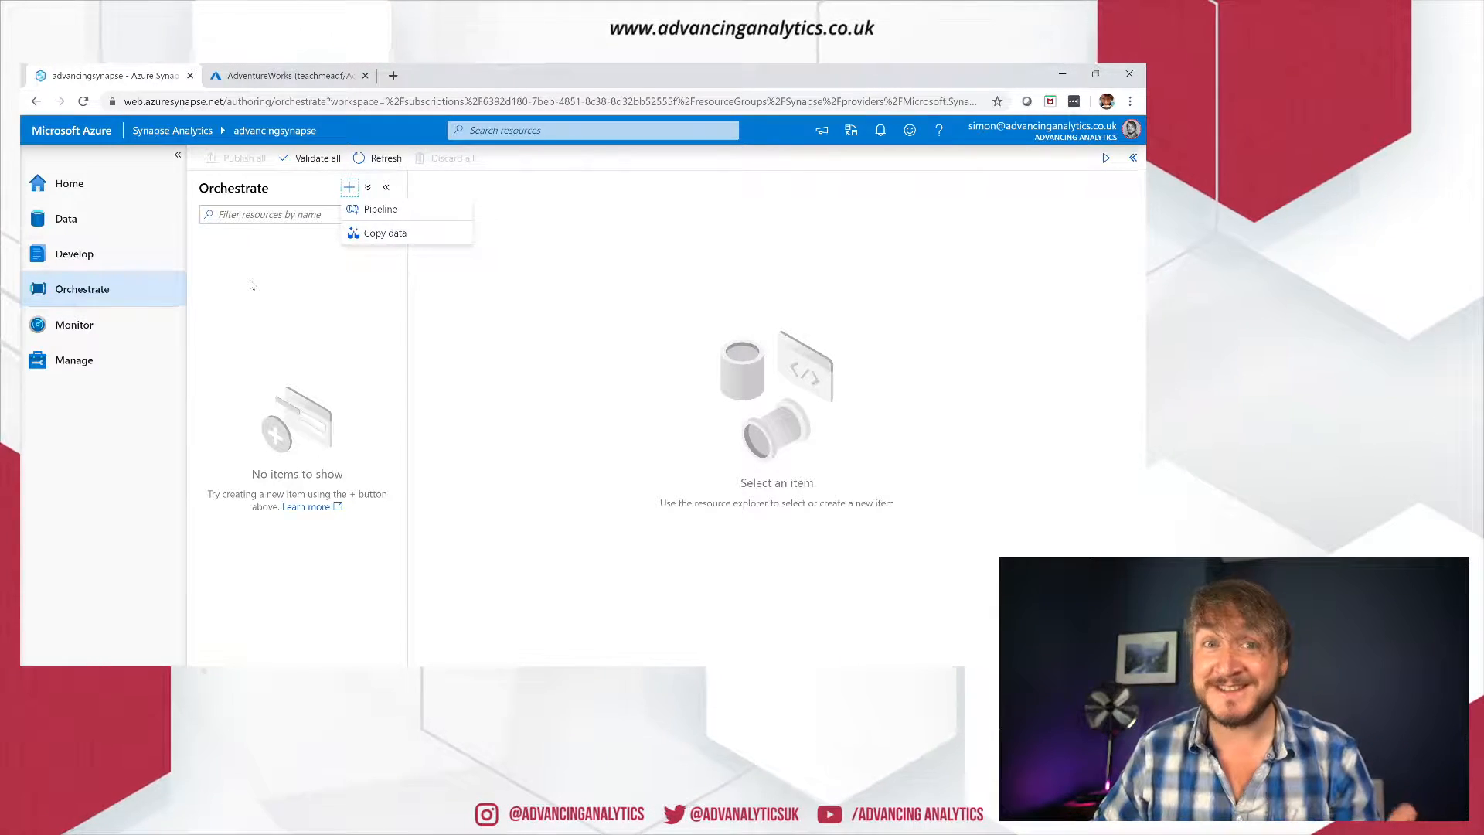
click(412, 218)
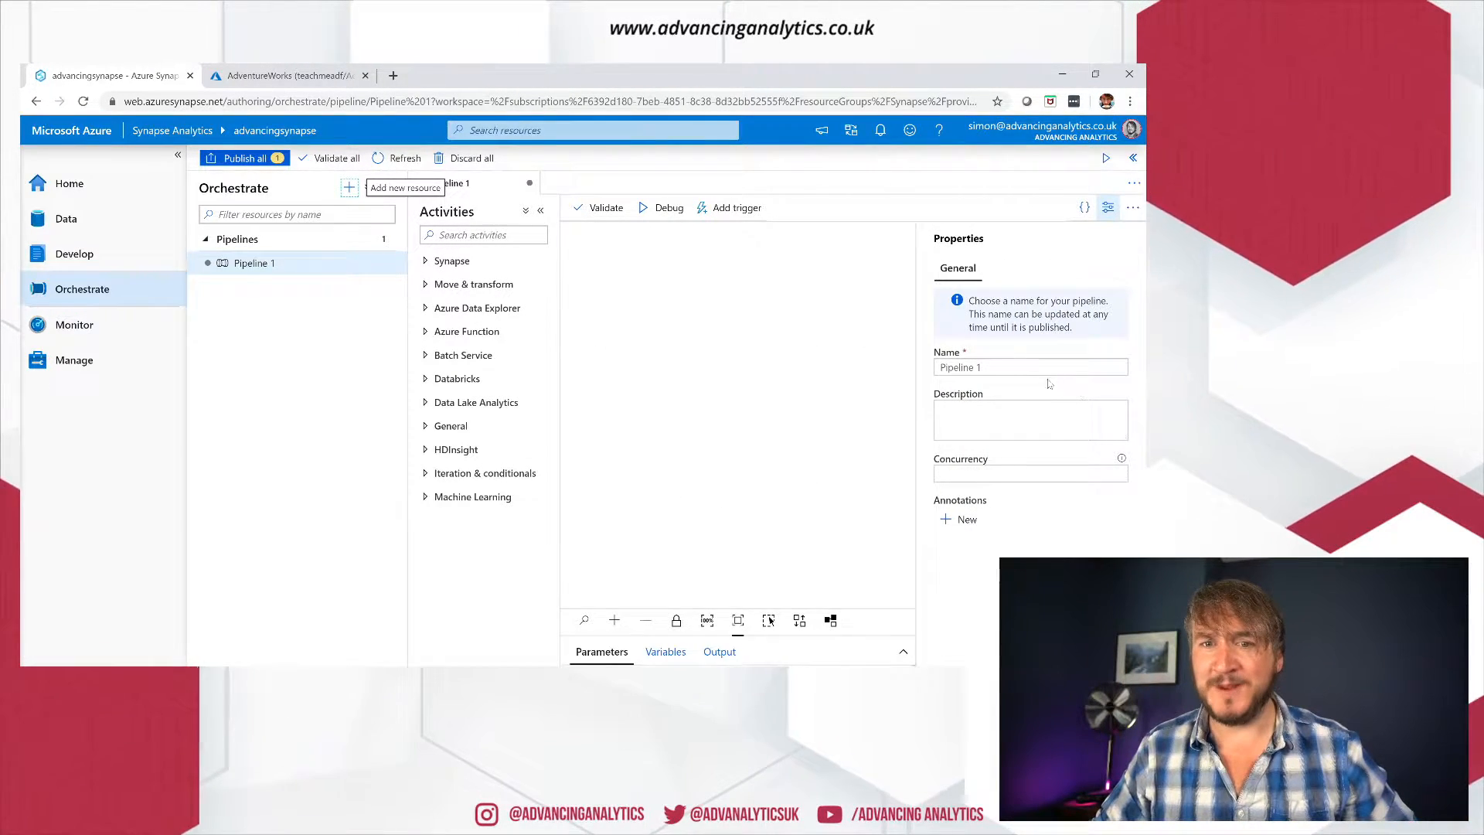
scroll(1047, 379, up, 2)
drag(1002, 365, 904, 361)
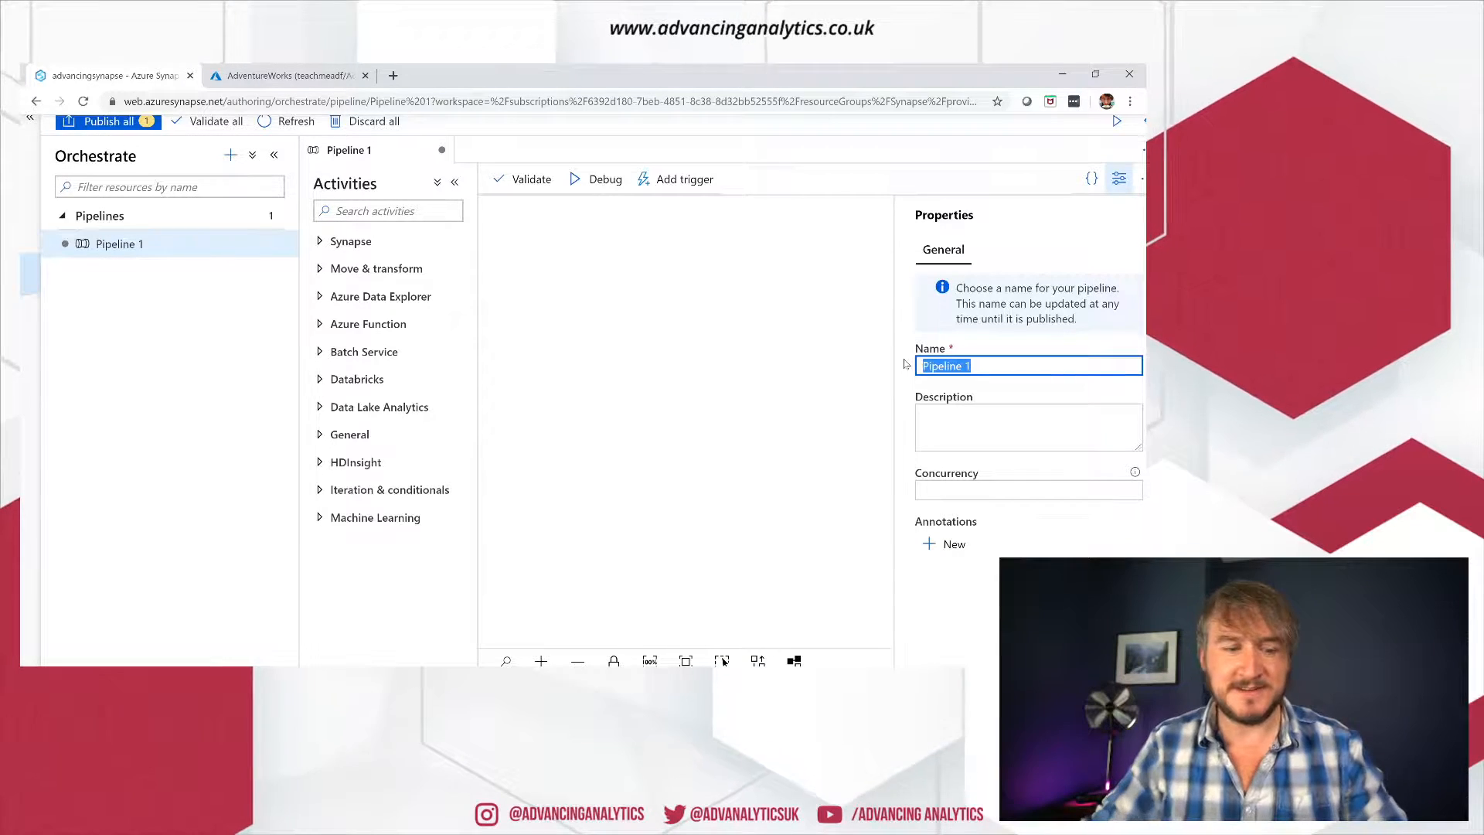
text(Copy )
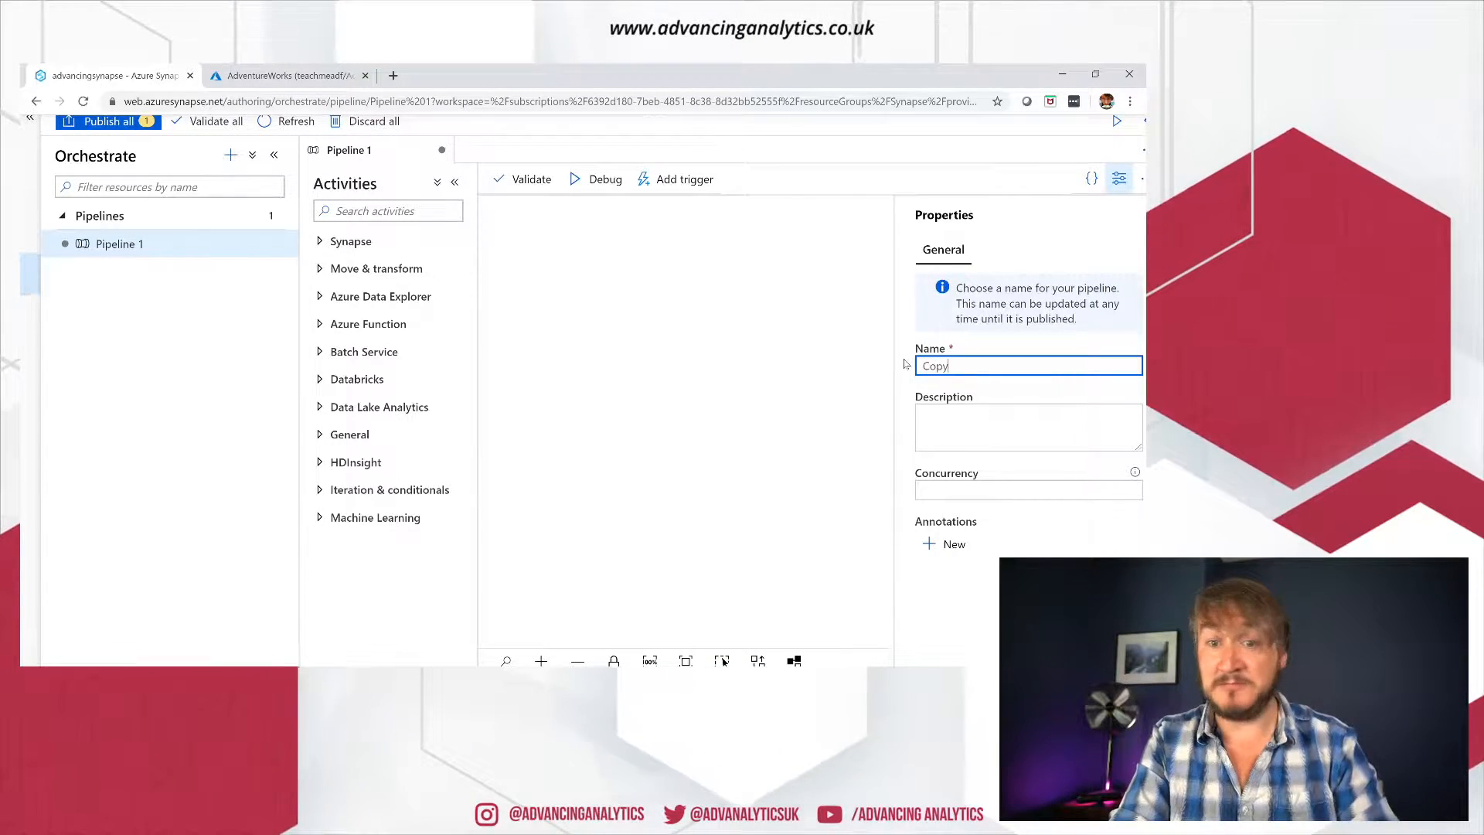
text(Table)
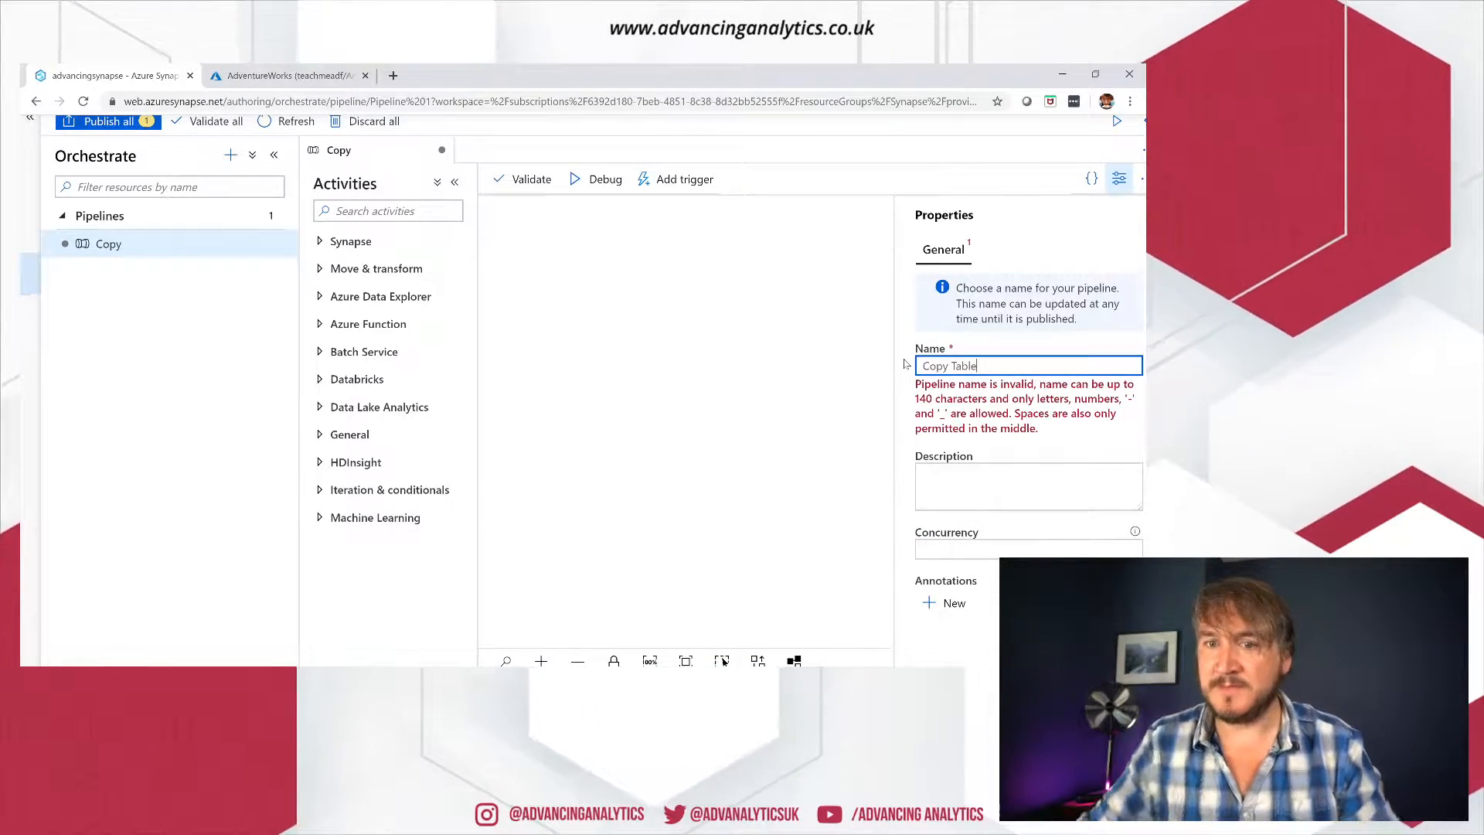
Step: Add a Copy data activity to the Copy Table pipeline and show its source settings
click(319, 269)
drag(648, 297, 647, 300)
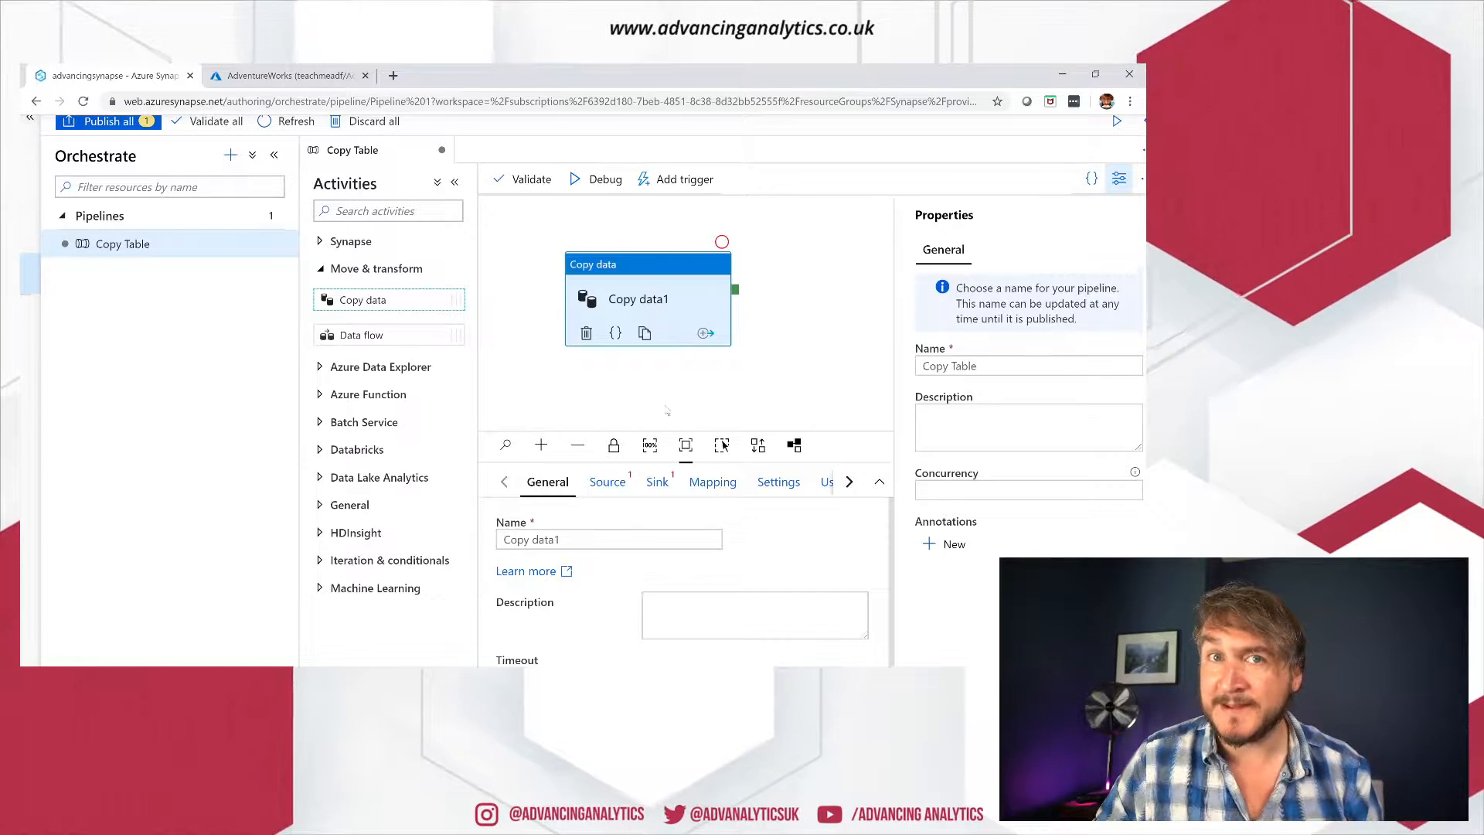
click(607, 483)
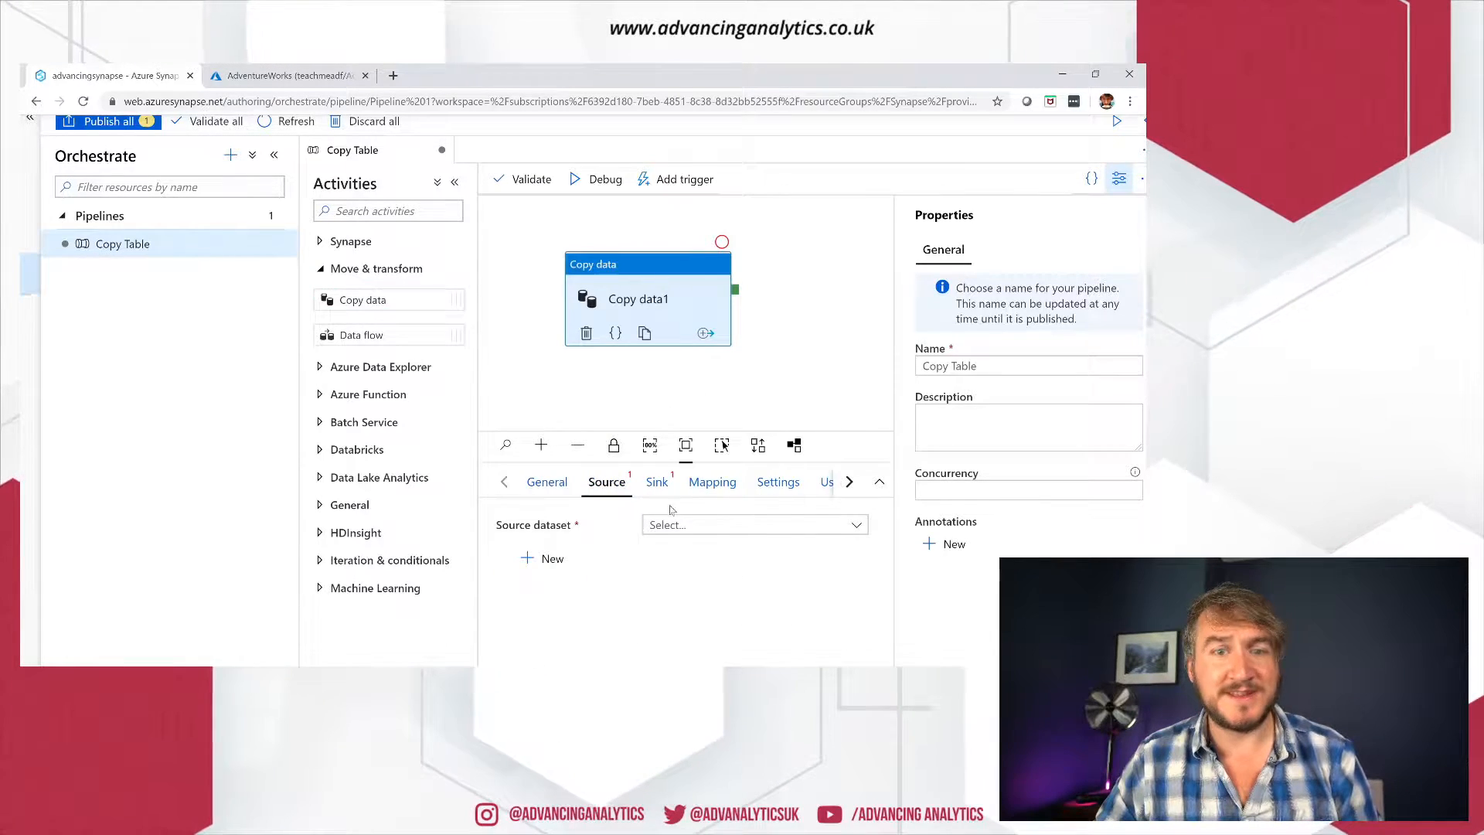
Step: Hide the pipeline's properties pane to give the activity settings more room
click(1121, 180)
click(1121, 179)
click(1121, 179)
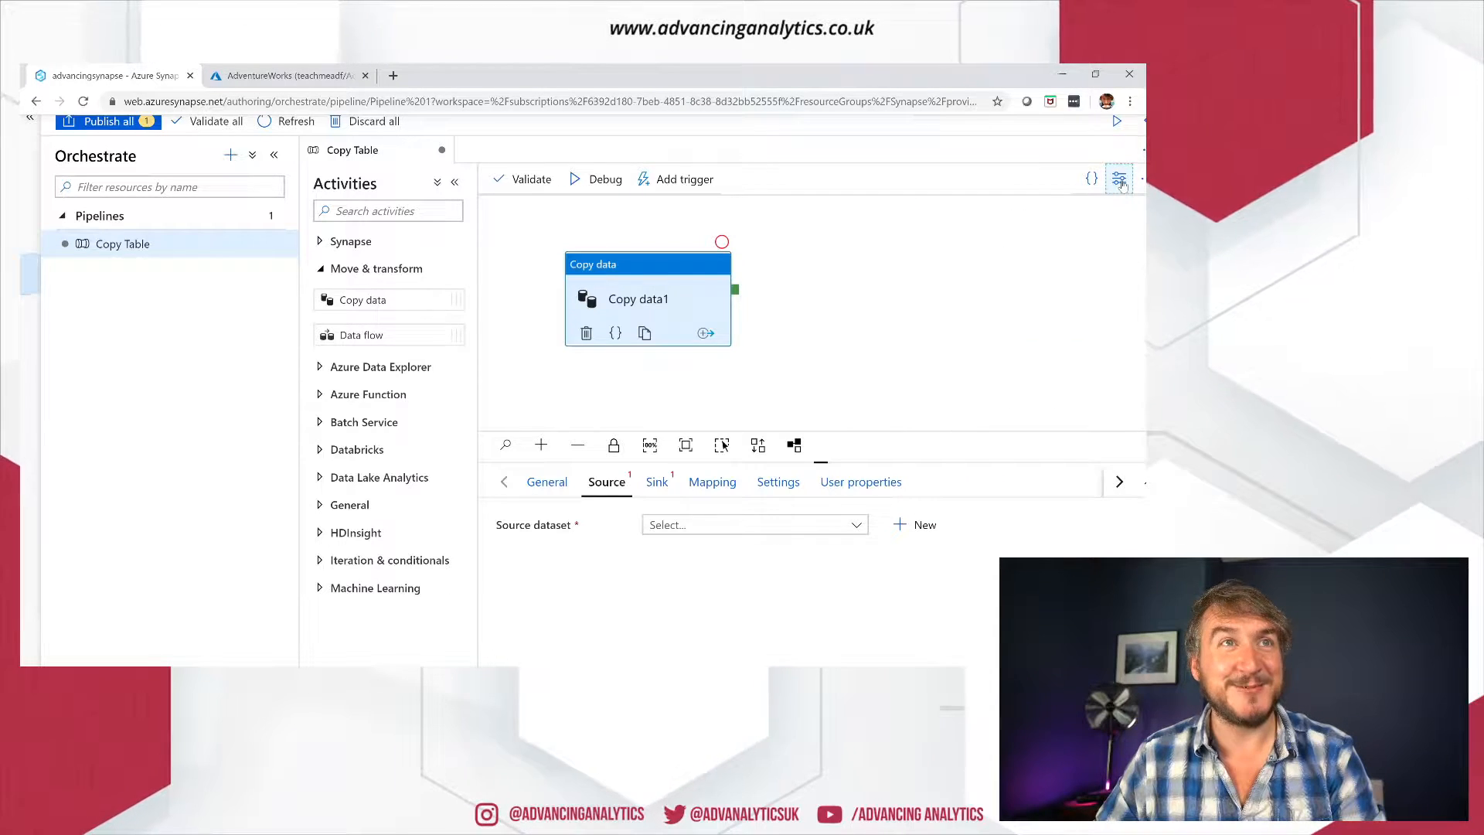
click(1120, 180)
click(1121, 180)
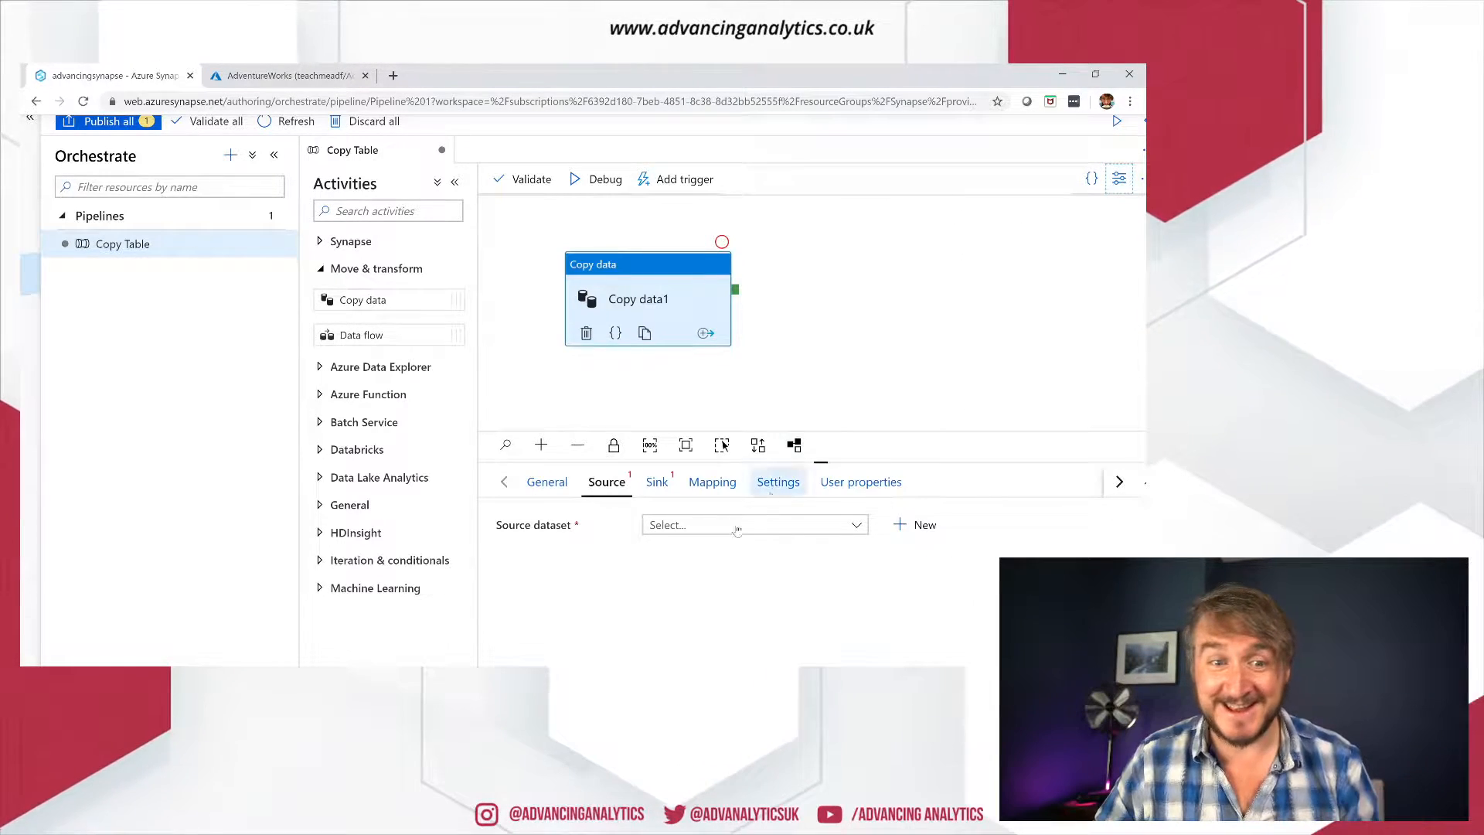
Step: Examine which datasets the Copy data activity offers for its source and its sink
click(657, 482)
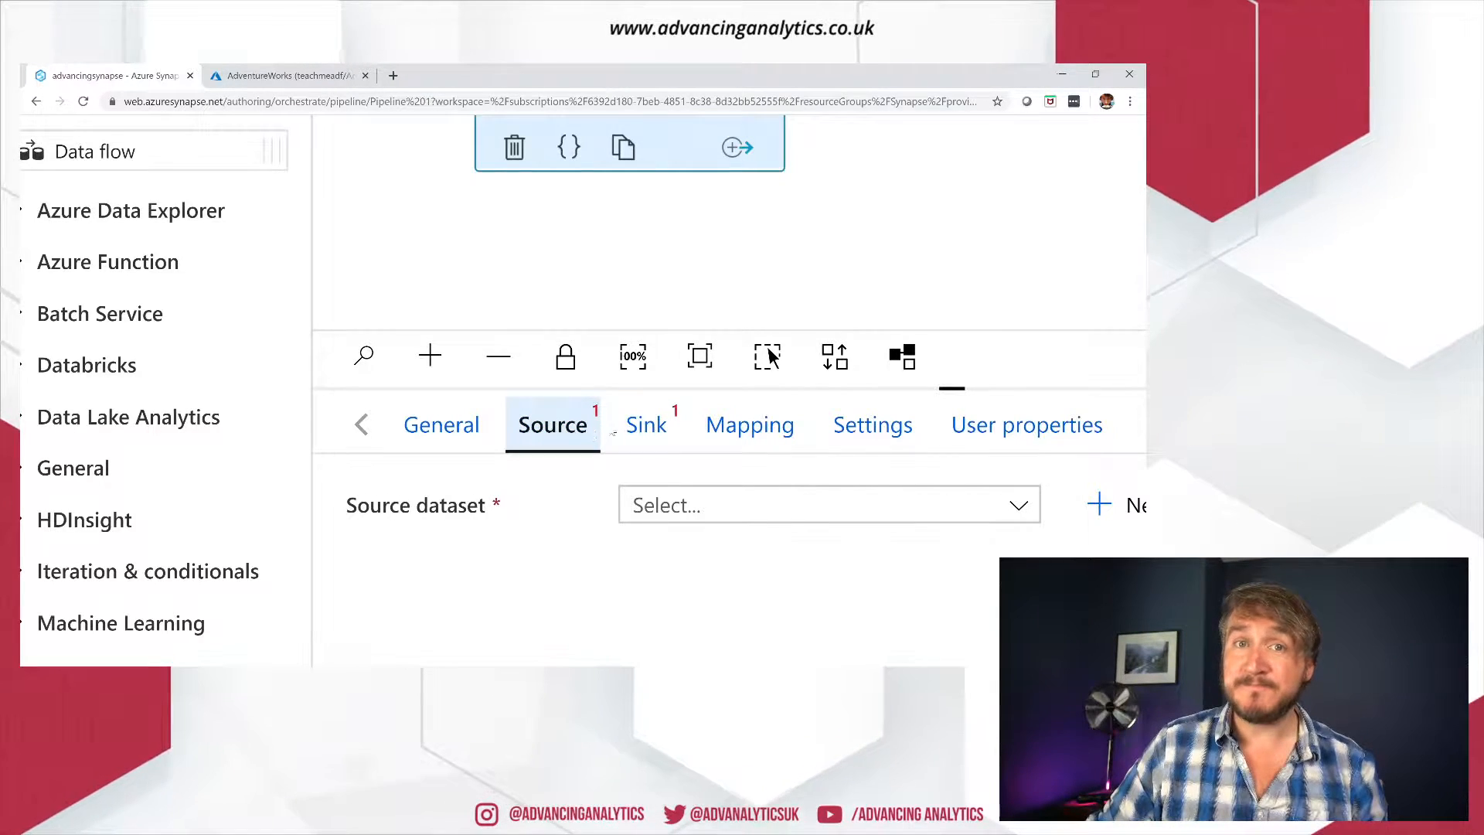
click(614, 431)
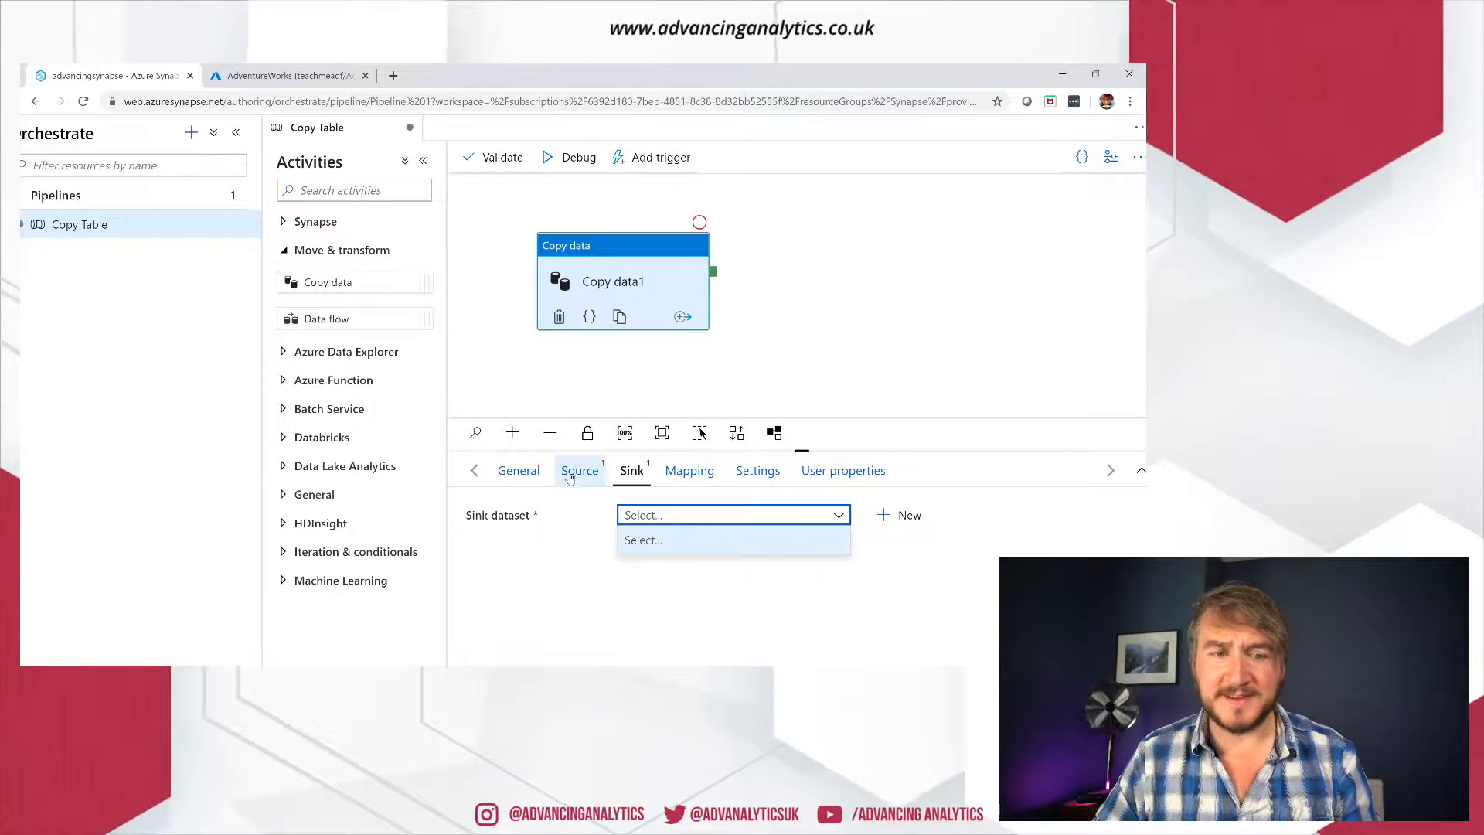
click(572, 473)
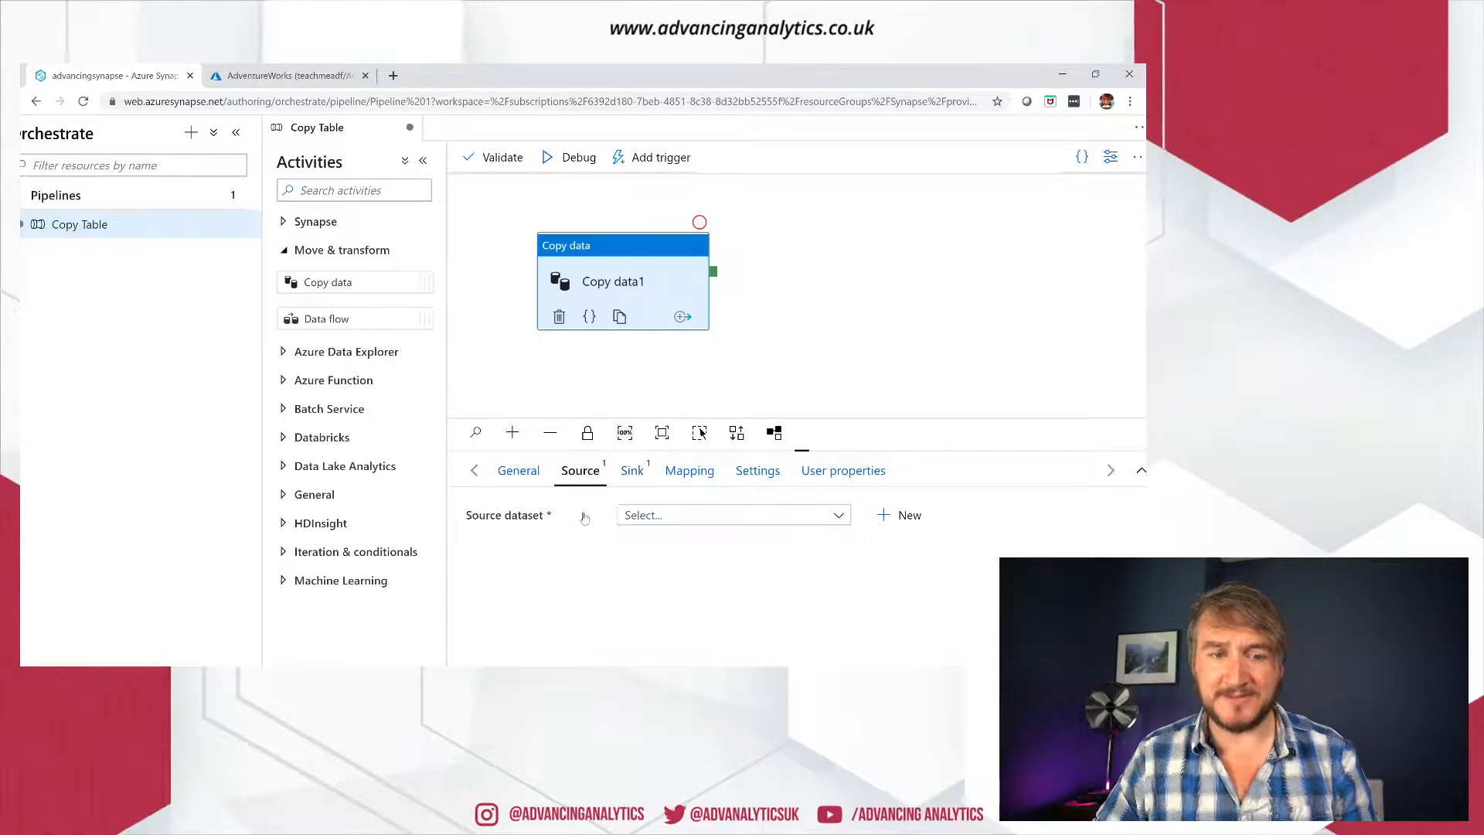
click(630, 518)
click(221, 432)
scroll(296, 292, left, 3)
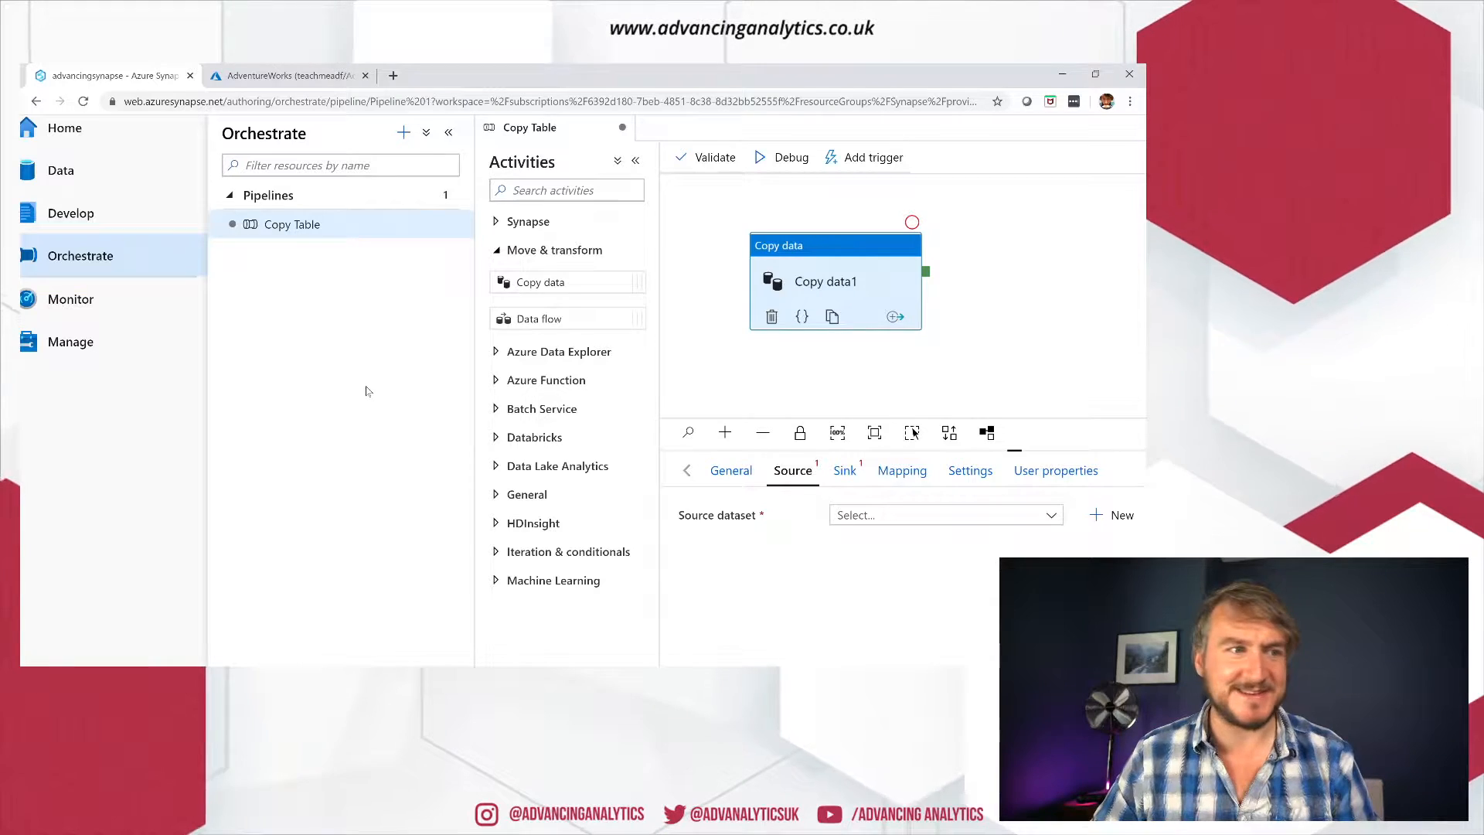
key(ctrl+minus)
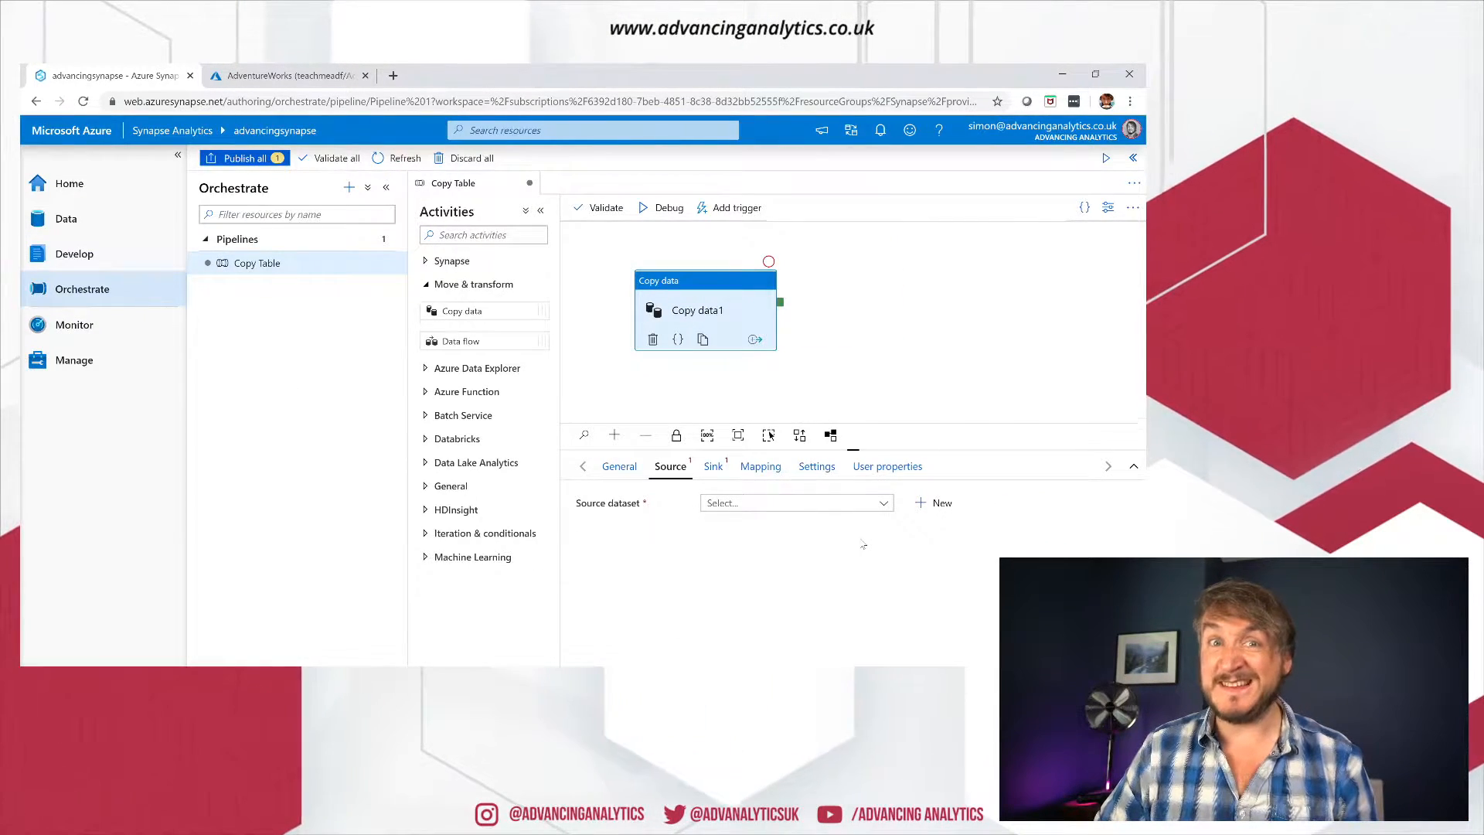
key(ctrl+plus)
key(ctrl+plus)
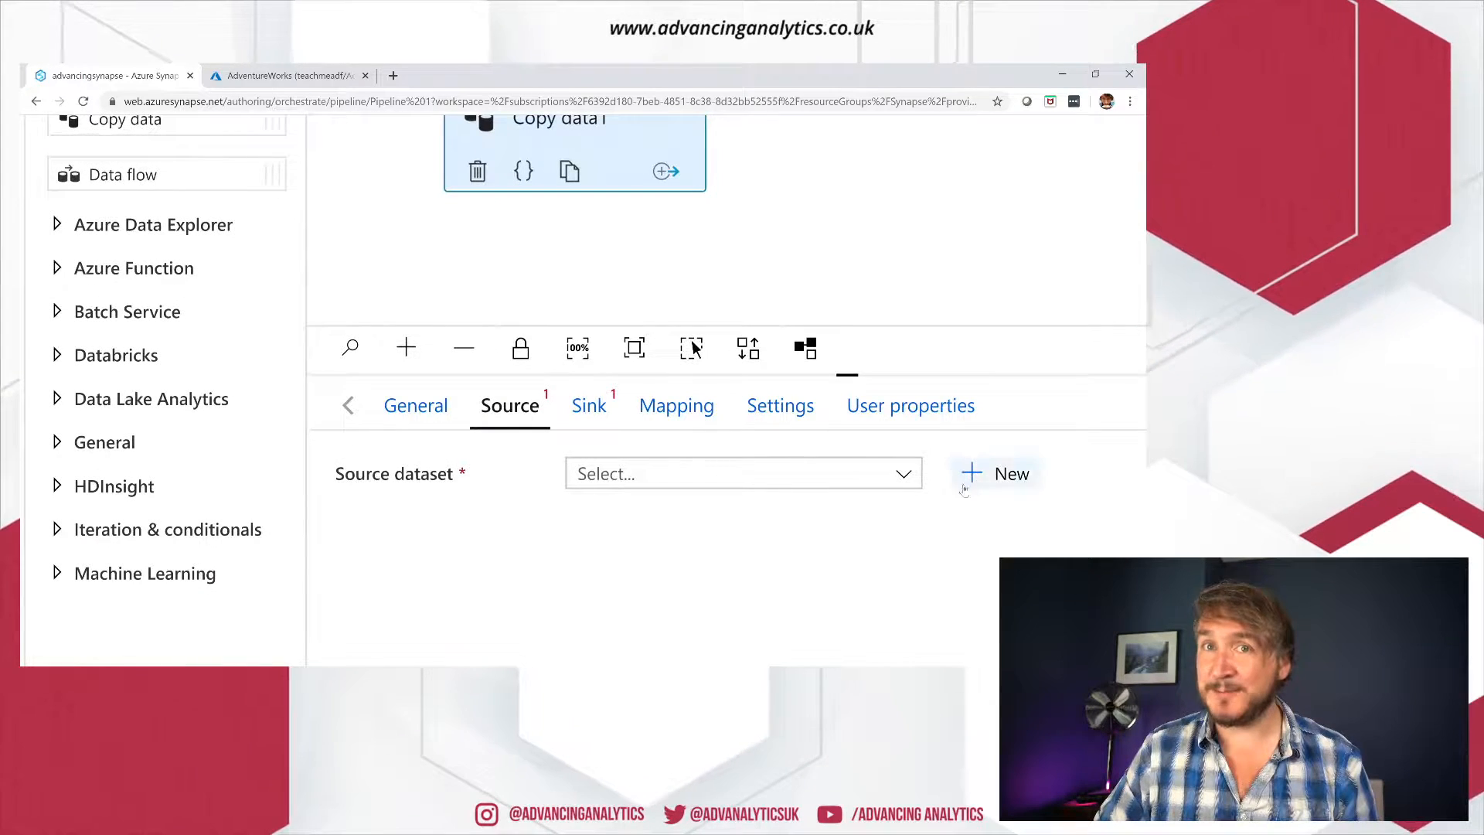
click(640, 476)
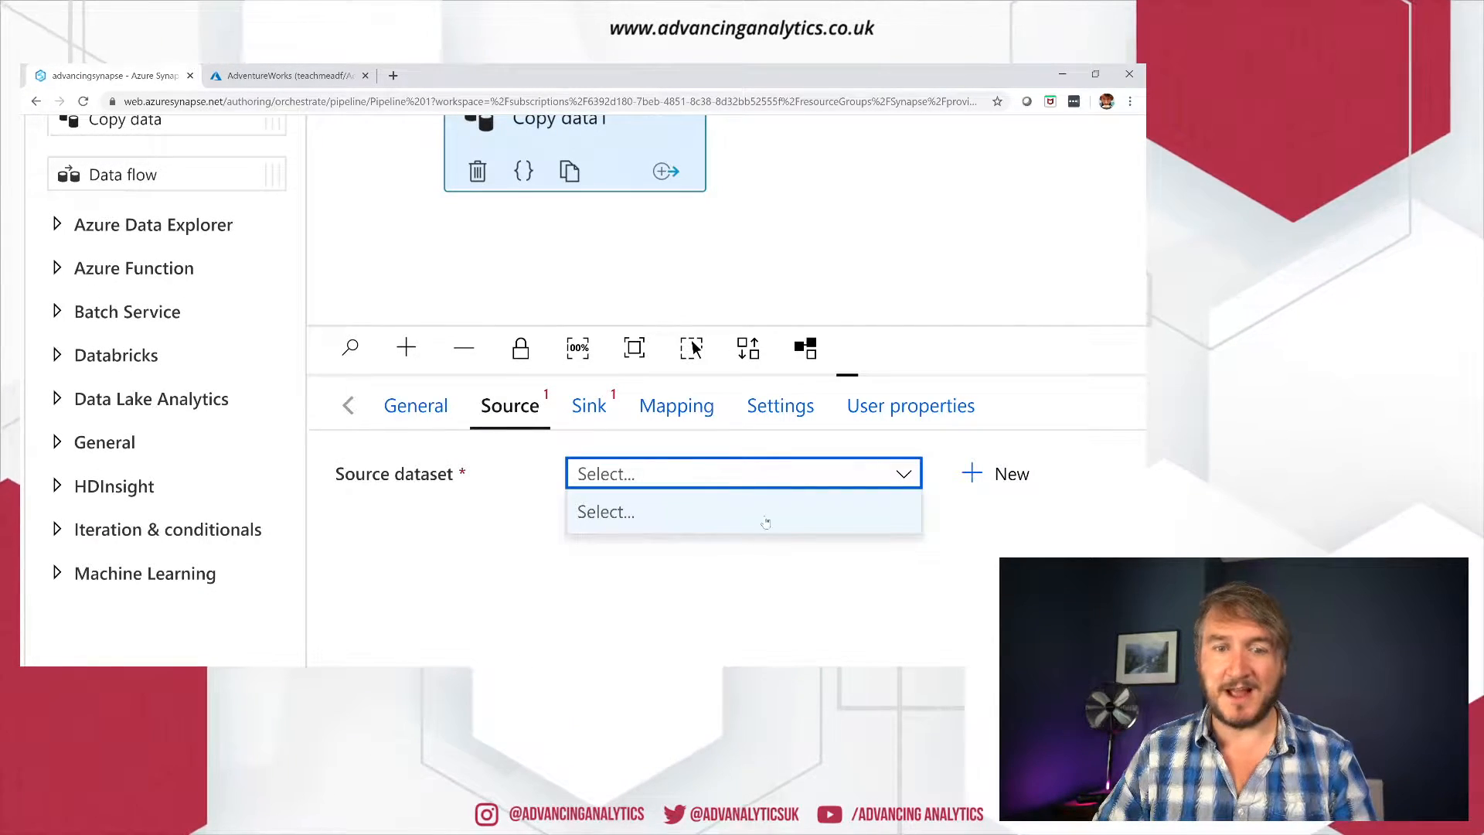
click(995, 474)
key(ctrl+minus)
key(ctrl+minus)
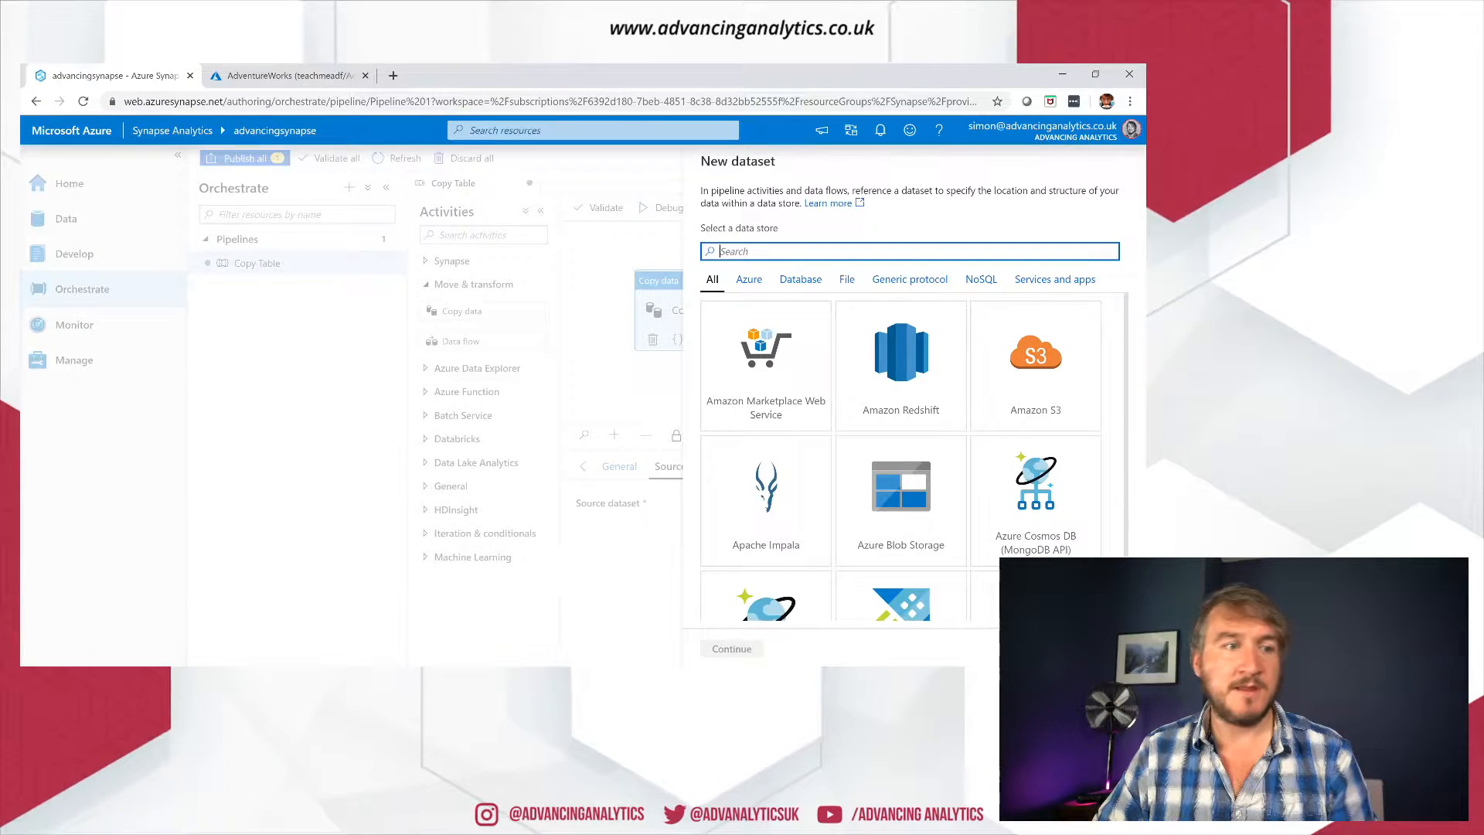
key(Escape)
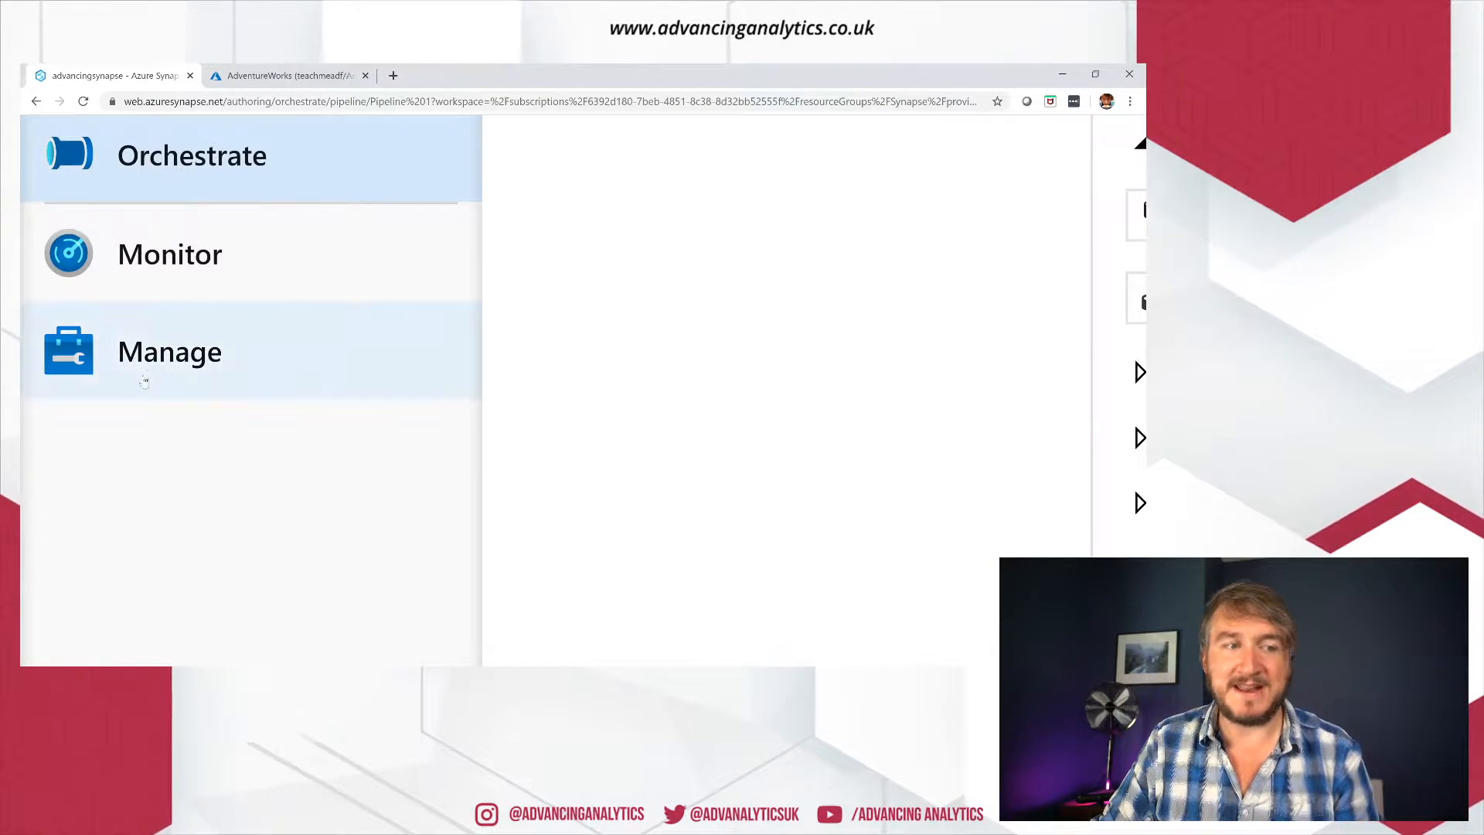
Step: Start a new linked service from the workspace's Manage hub
click(153, 373)
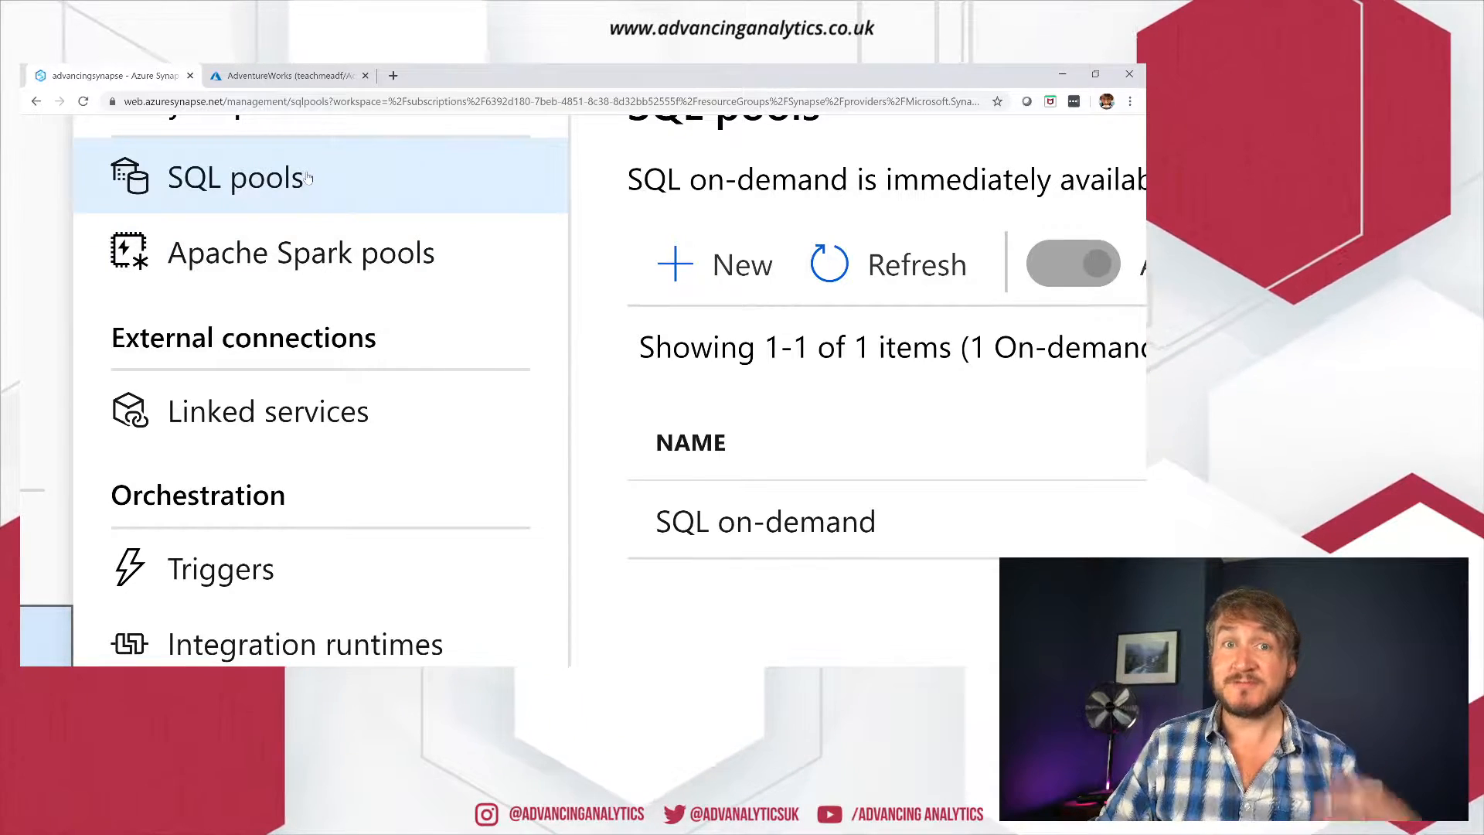
click(219, 391)
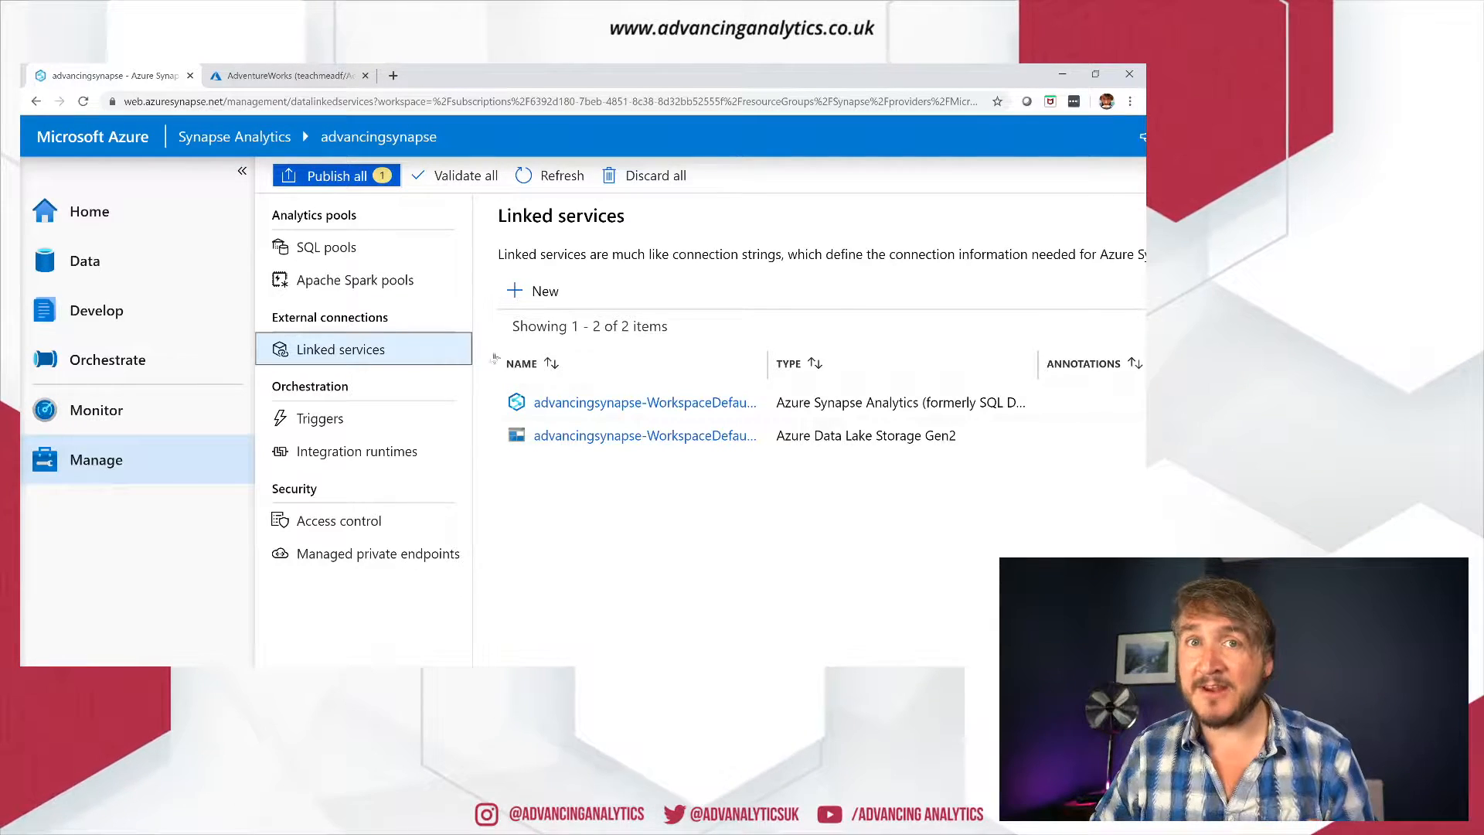
click(533, 292)
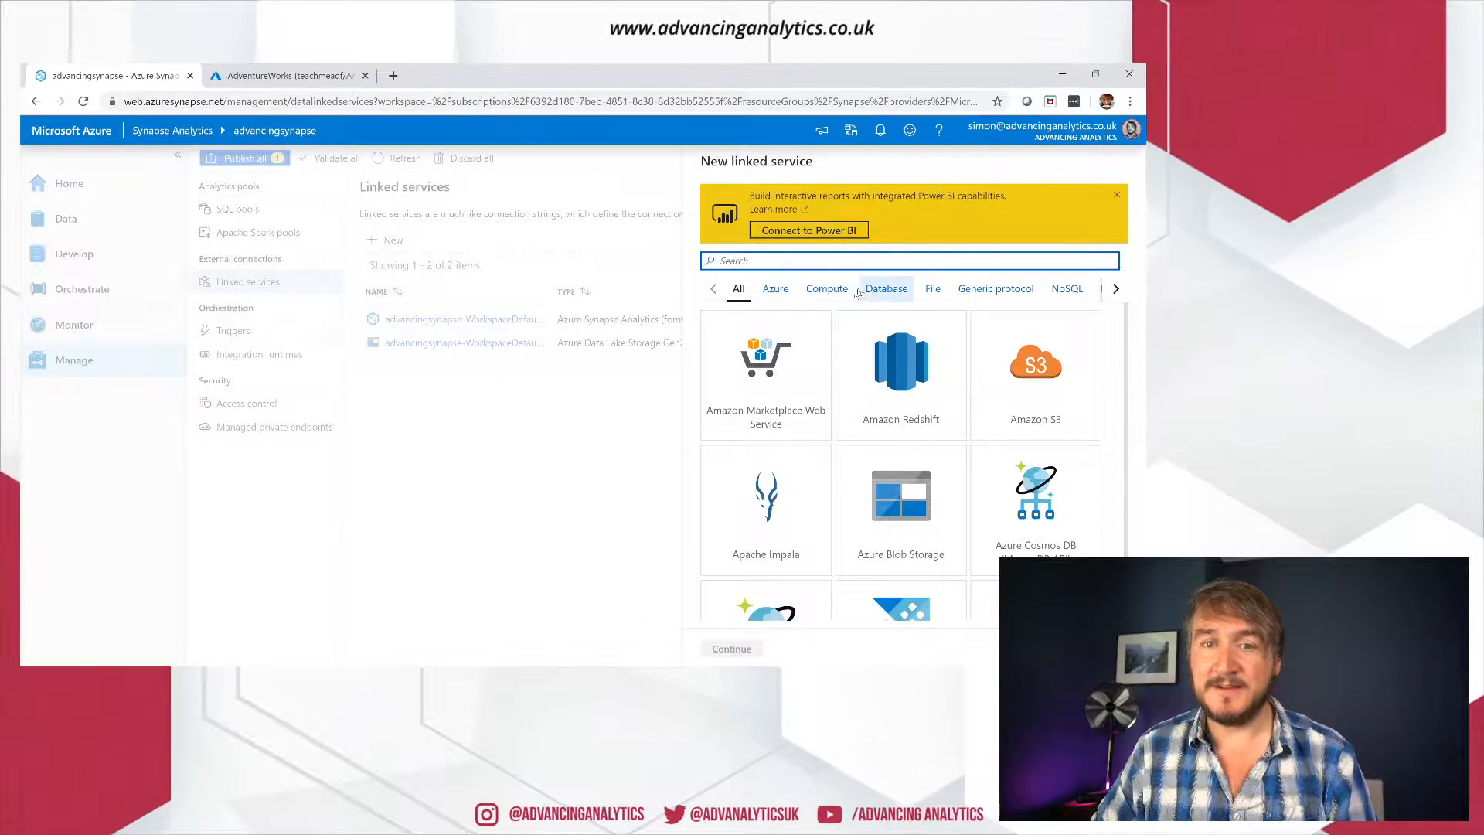
Step: Browse the database and Azure connectors and choose Azure SQL Database as the linked service type
click(877, 292)
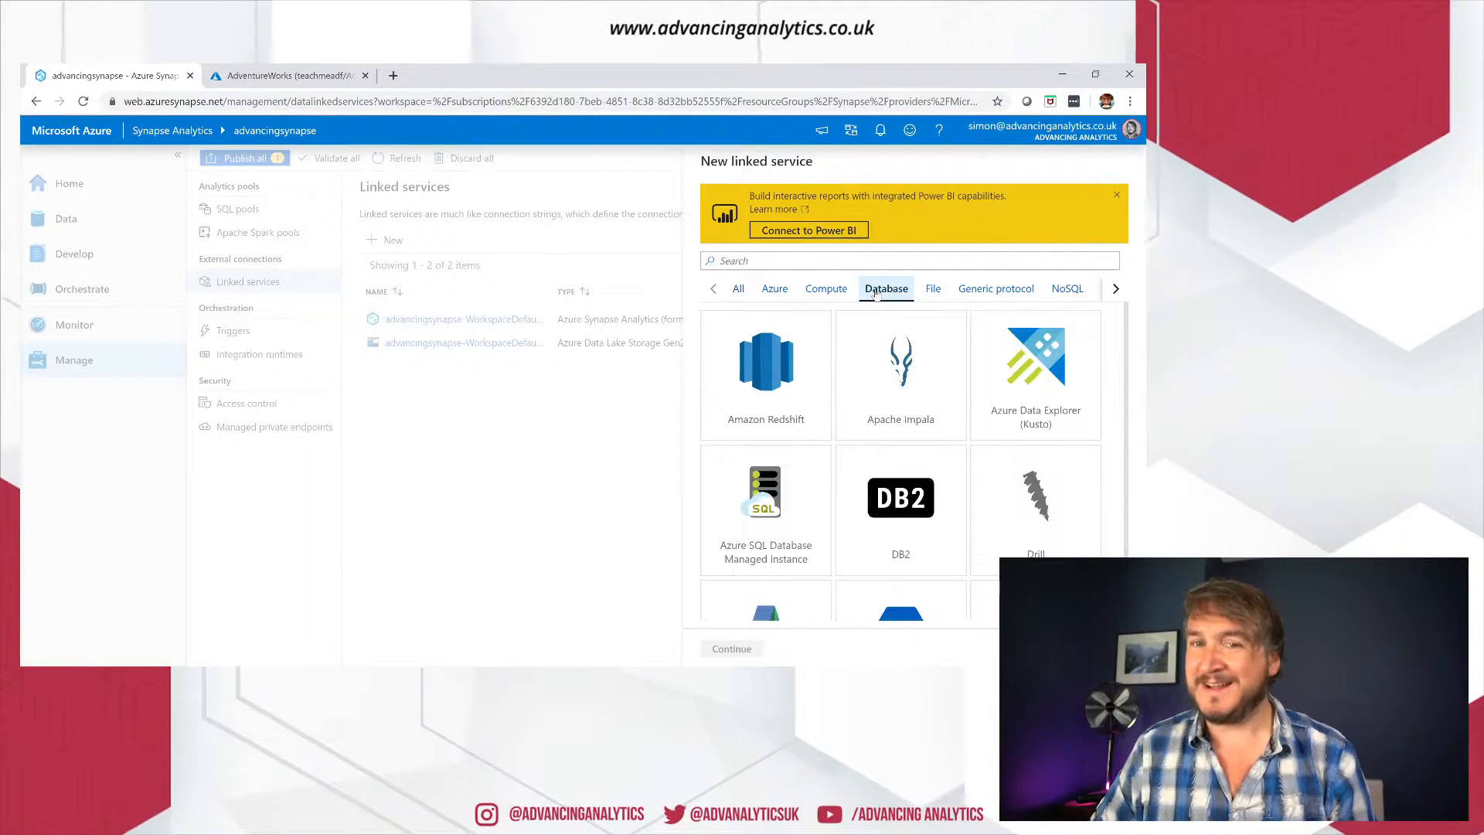
scroll(933, 401, down, 3)
scroll(934, 400, up, 3)
scroll(934, 401, down, 8)
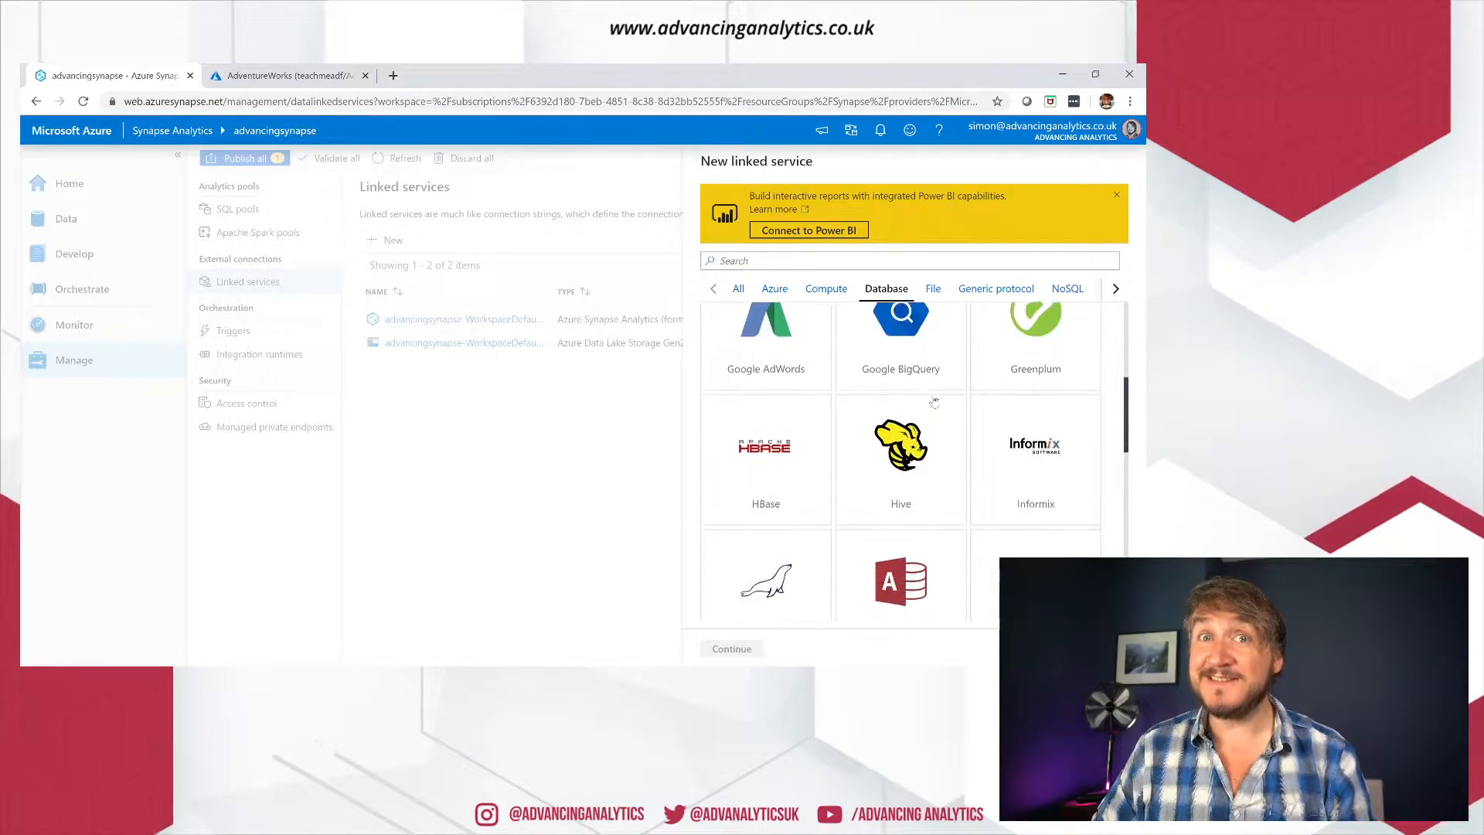
scroll(934, 401, down, 5)
scroll(934, 400, up, 15)
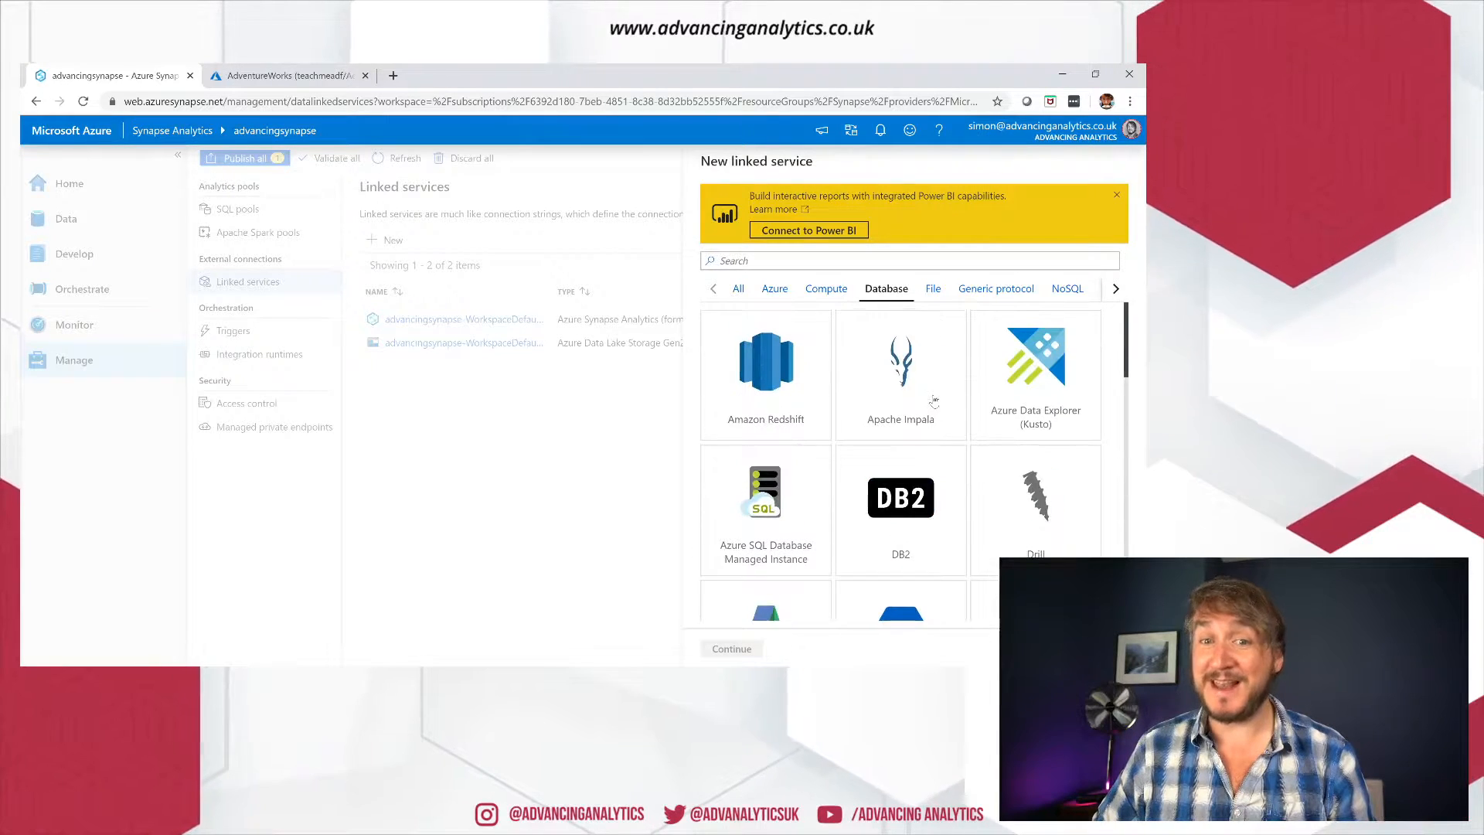
click(765, 294)
scroll(1024, 428, down, 5)
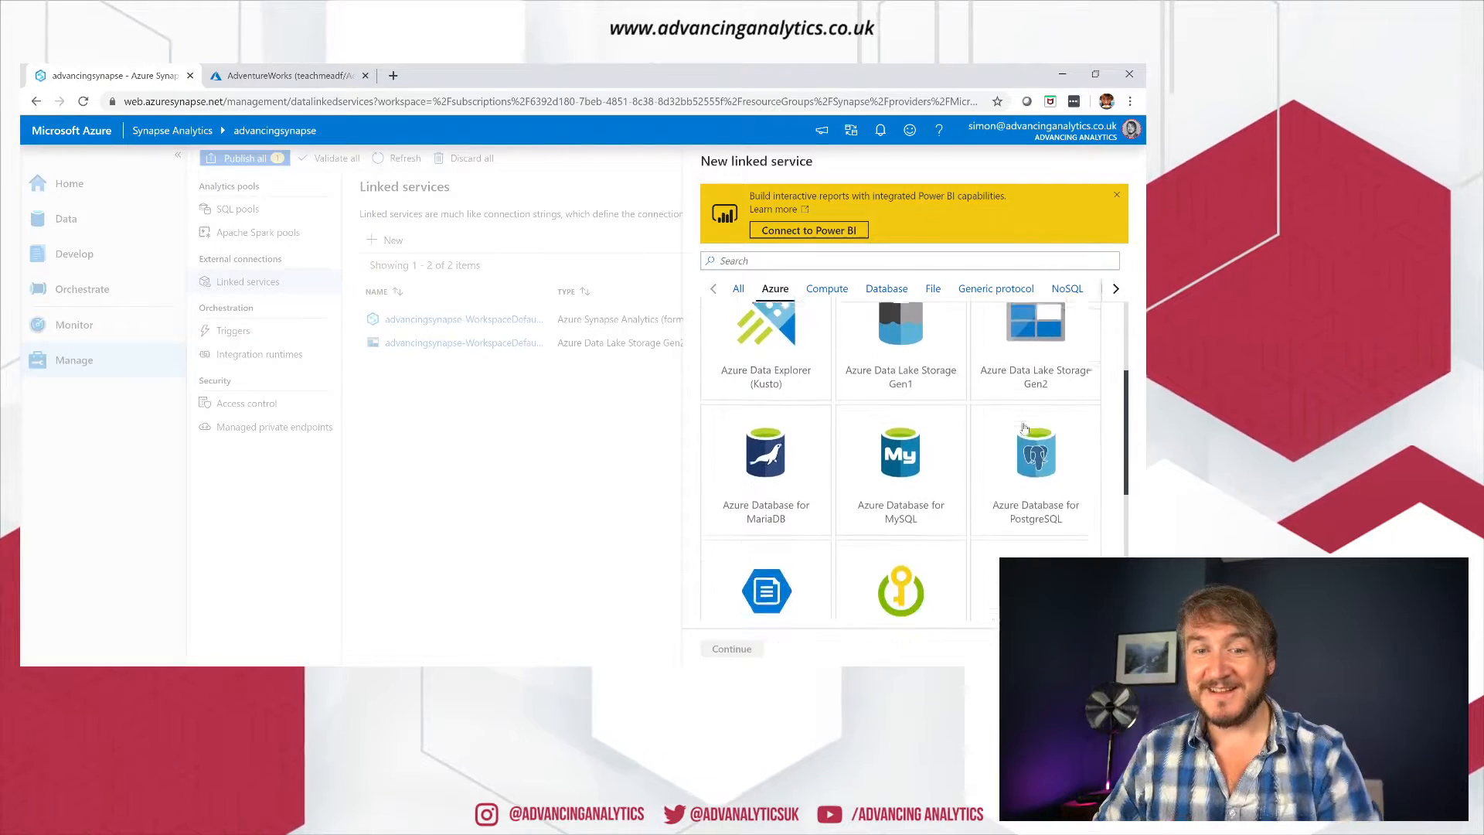
scroll(1024, 427, down, 1)
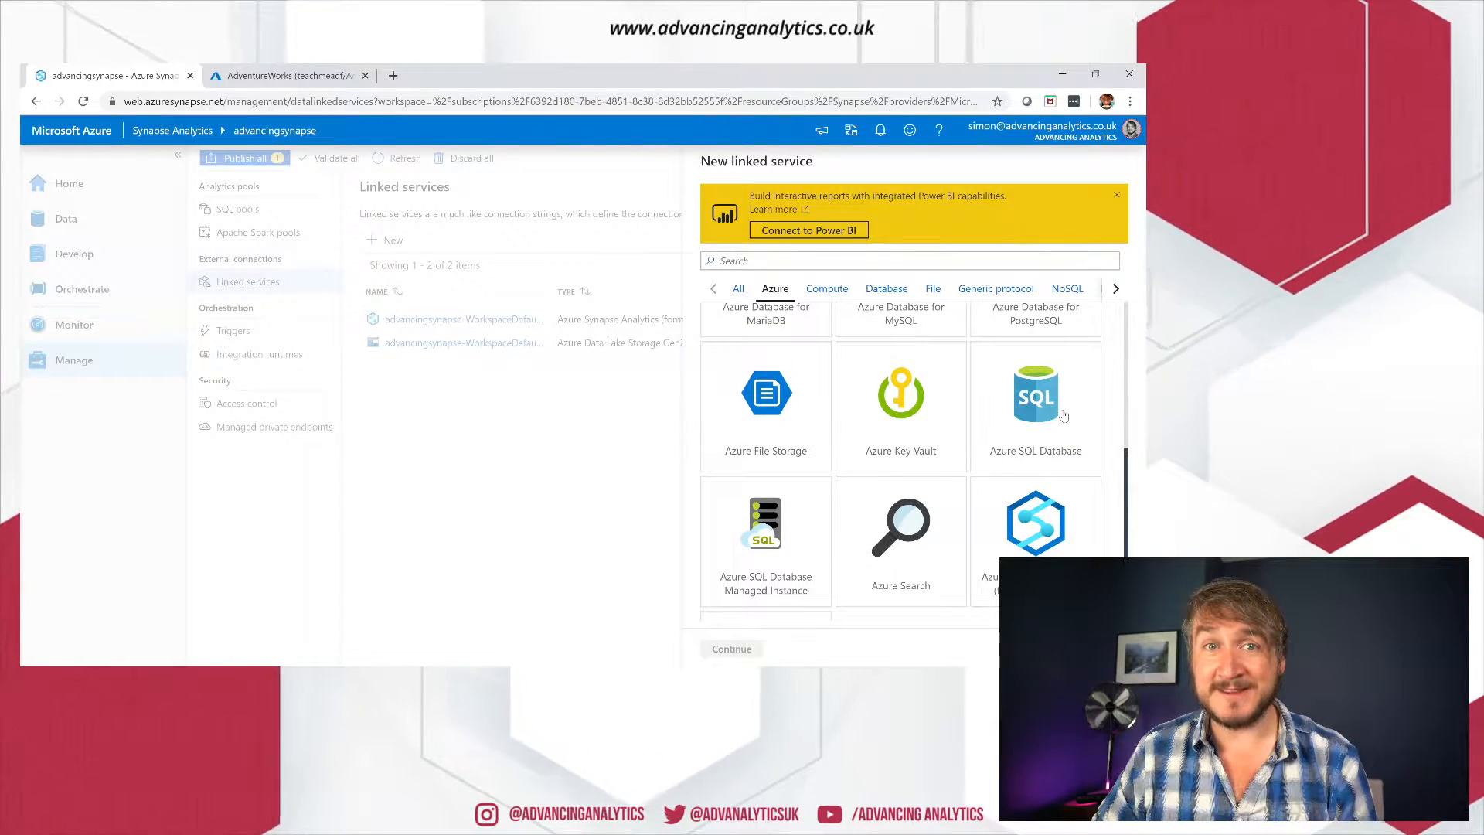
click(1059, 418)
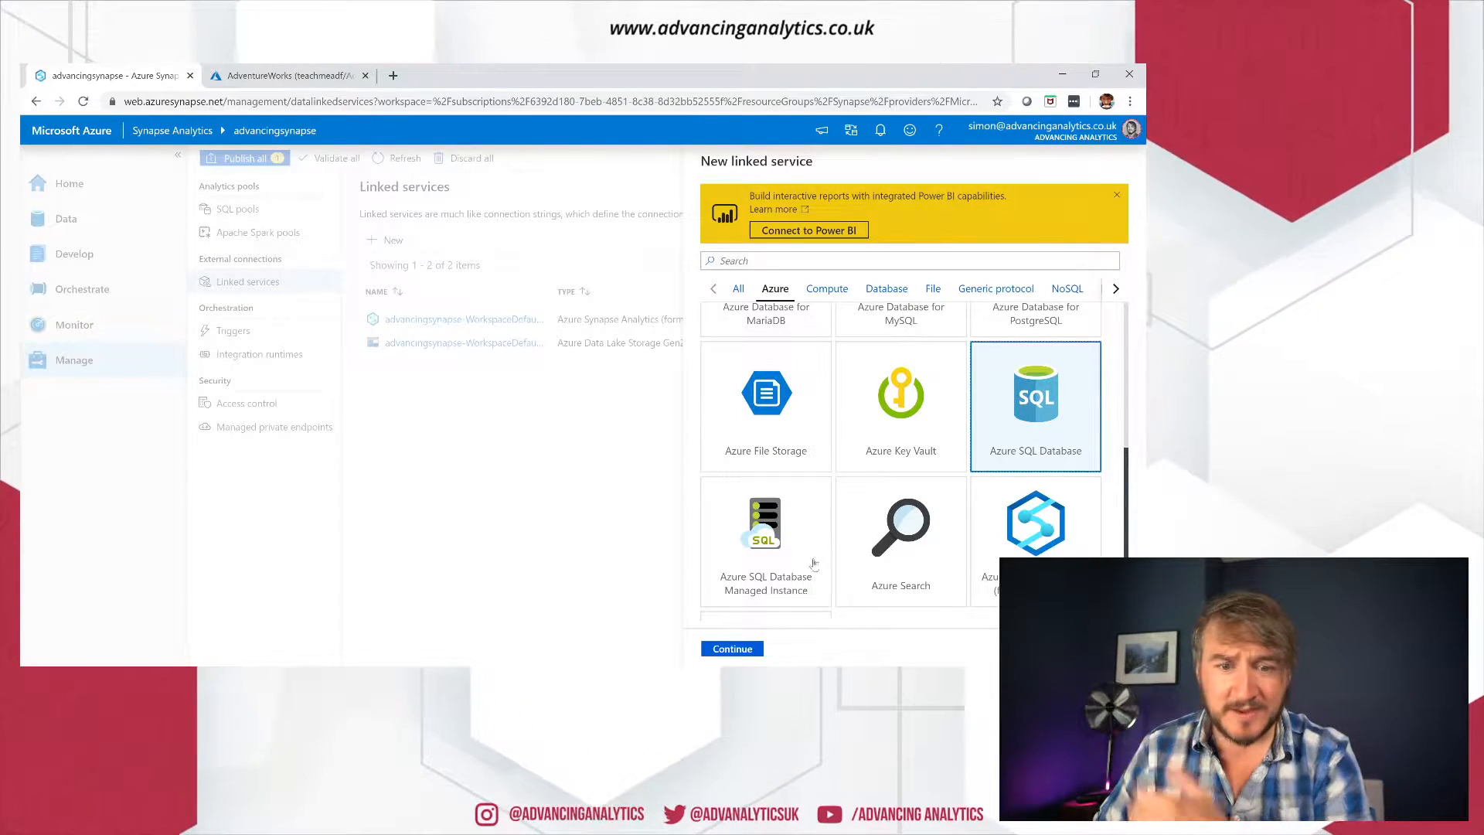
click(731, 649)
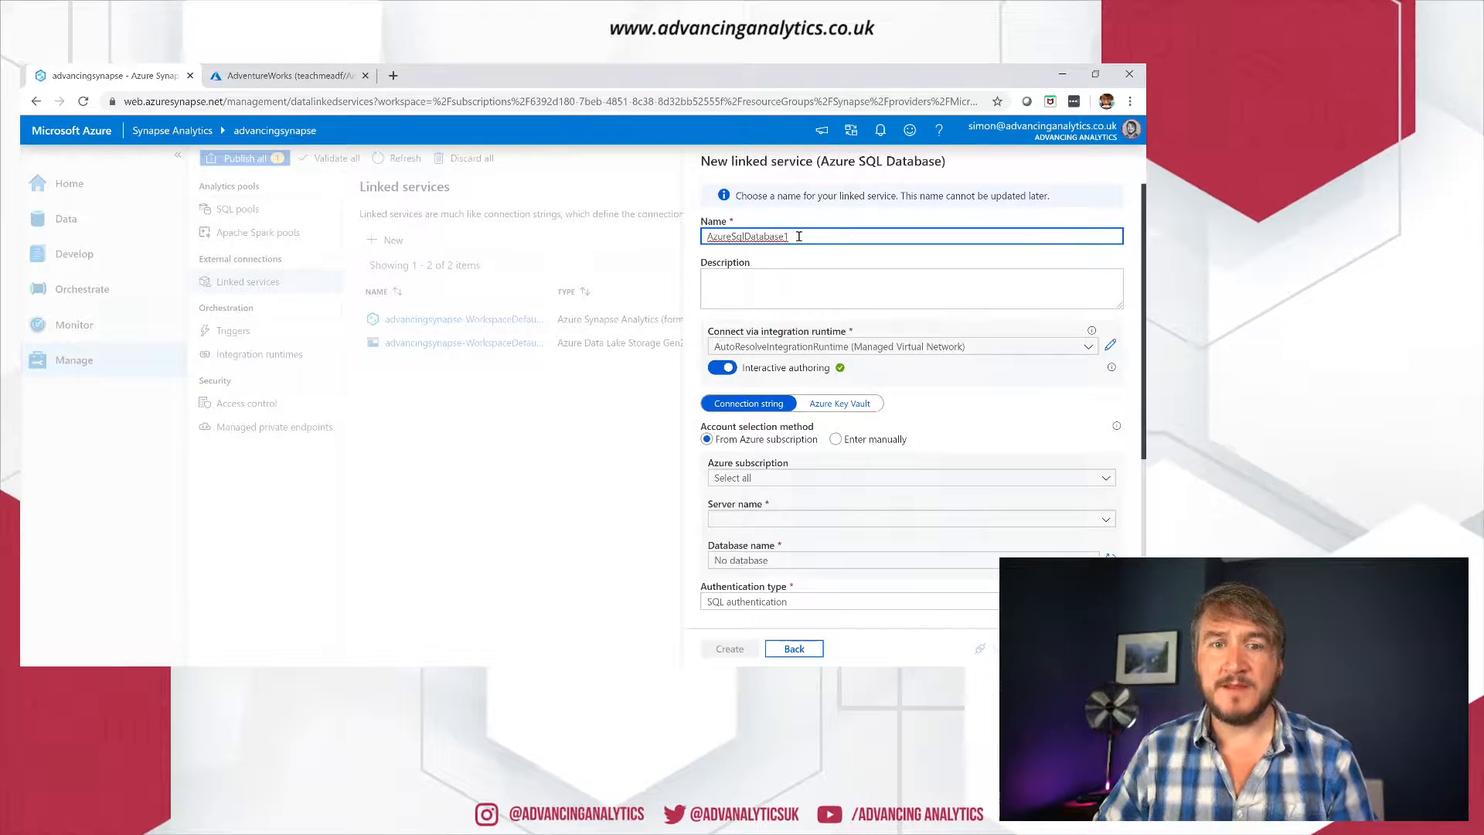
Step: Name the new linked service LS_SQL_ADW, leaving interactive authoring enabled
key(ctrl+a)
text(LS_SQL)
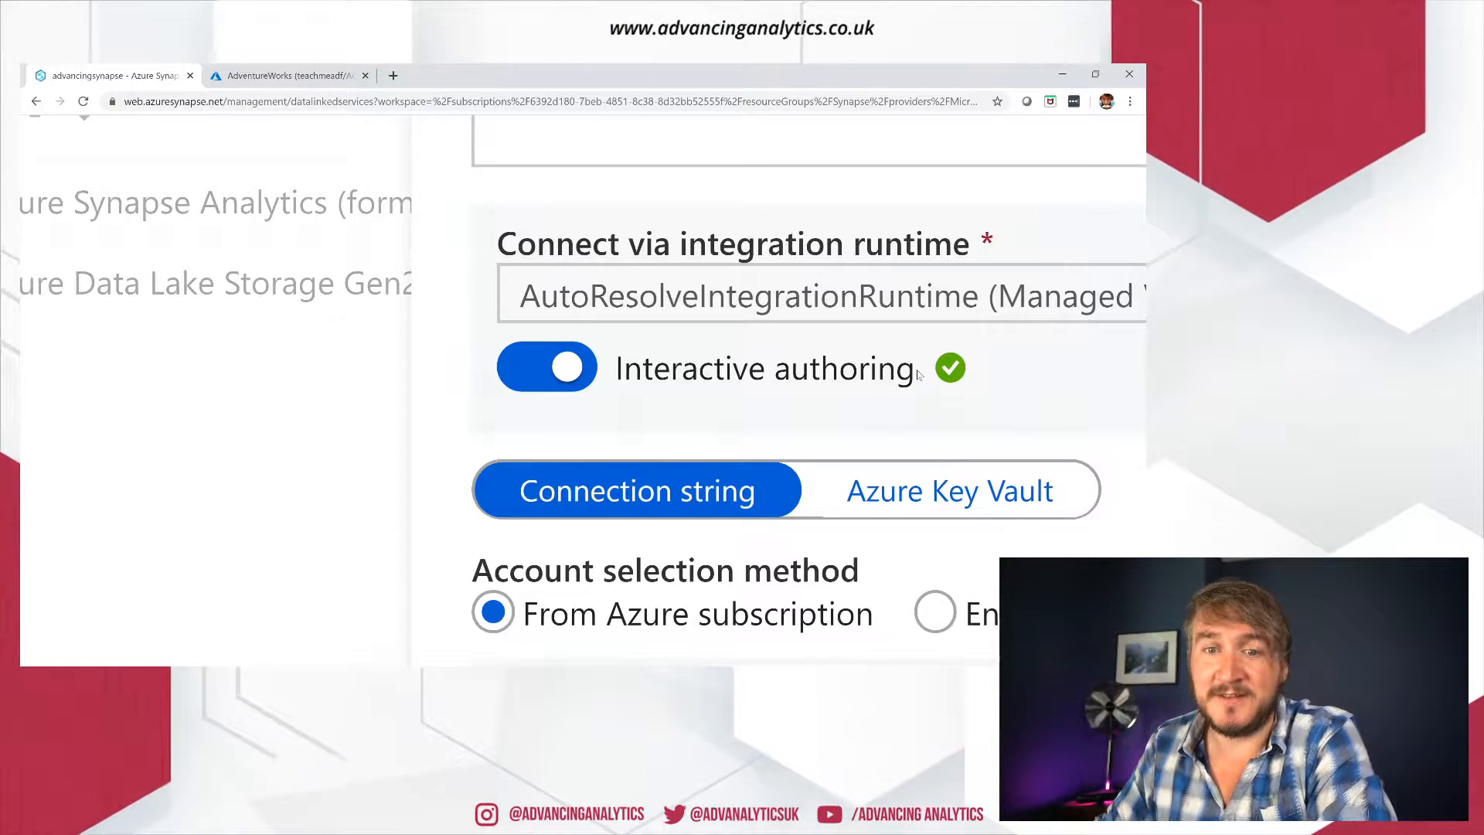
drag(790, 368, 618, 368)
click(648, 368)
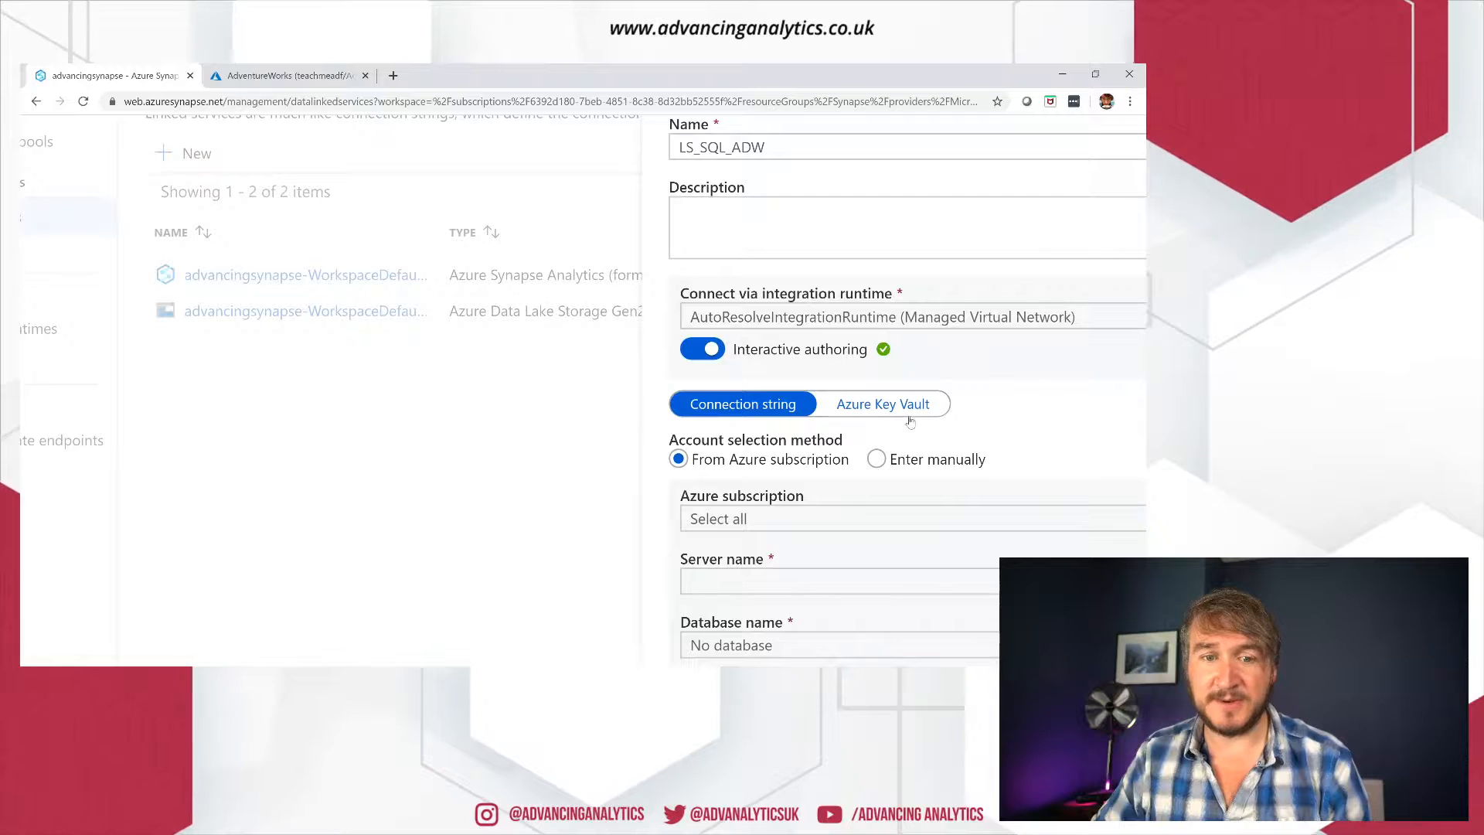
Step: Switch to the Azure portal and copy the server name of the AdventureWorks SQL database
click(286, 75)
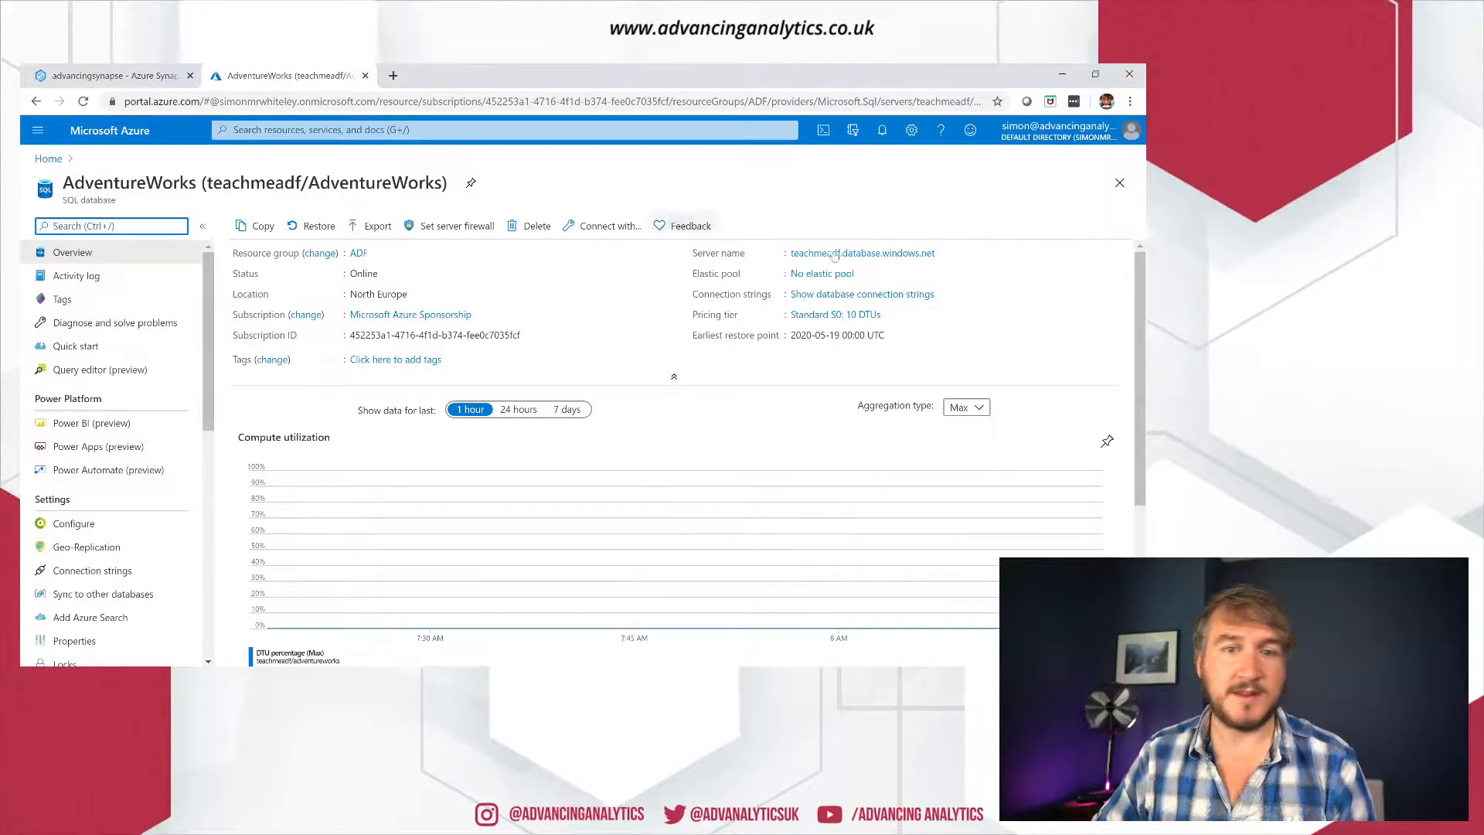
click(944, 253)
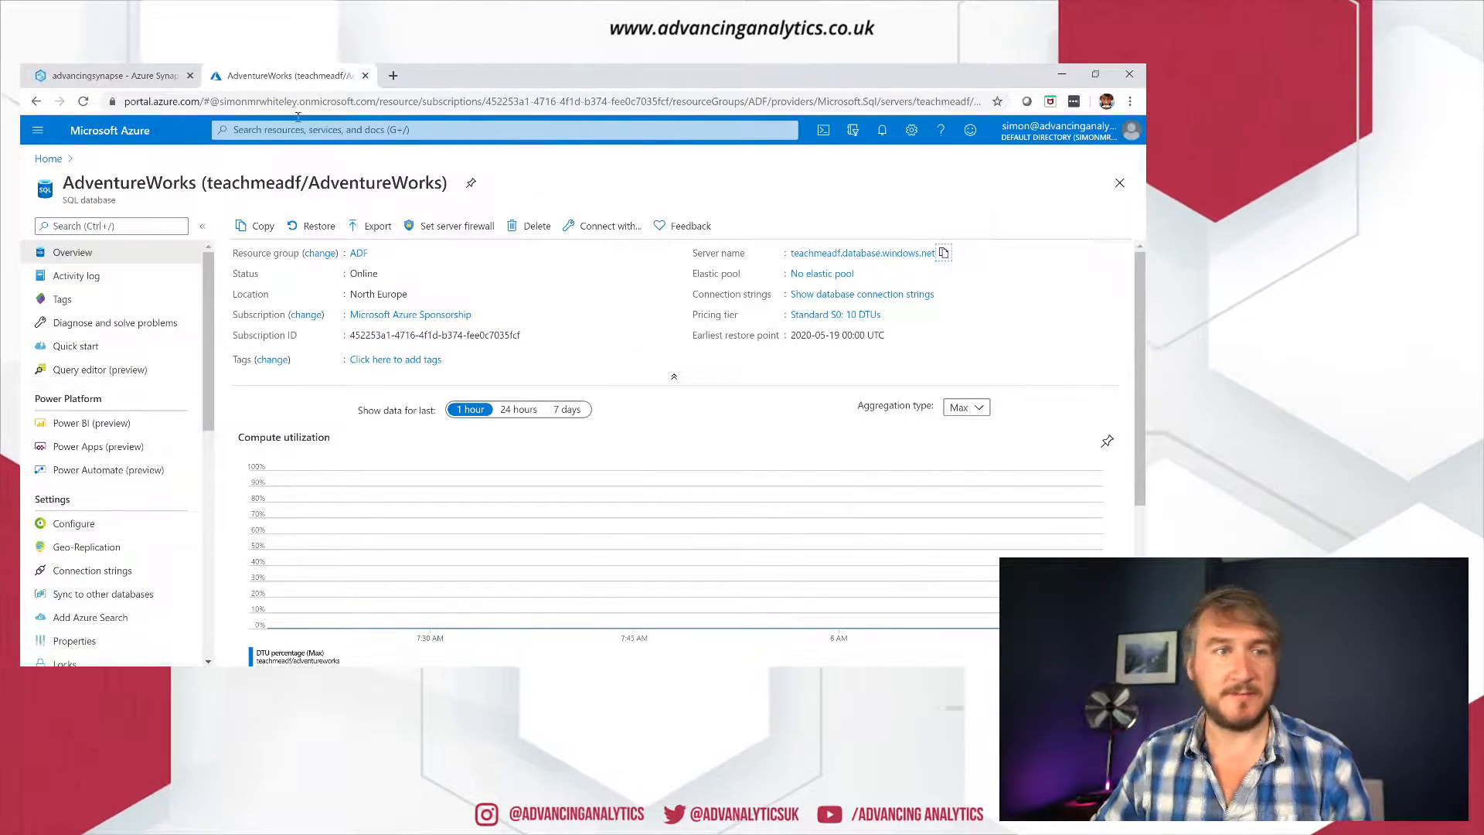
Step: Return to Synapse, choose manual account entry, and paste teachmeadf.database.windows.net as the linked service's fully qualified domain name
click(157, 78)
click(836, 439)
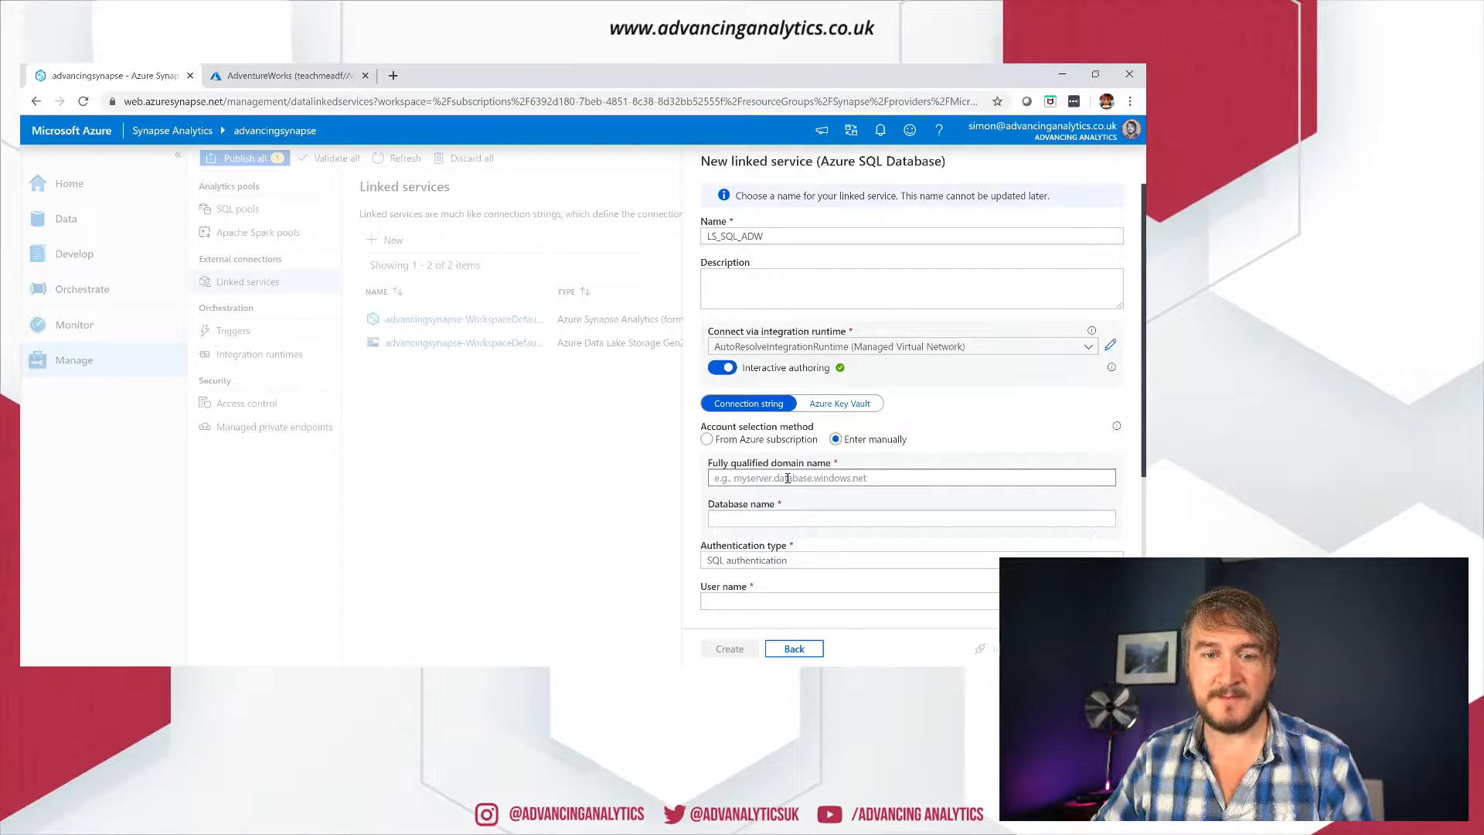
click(786, 479)
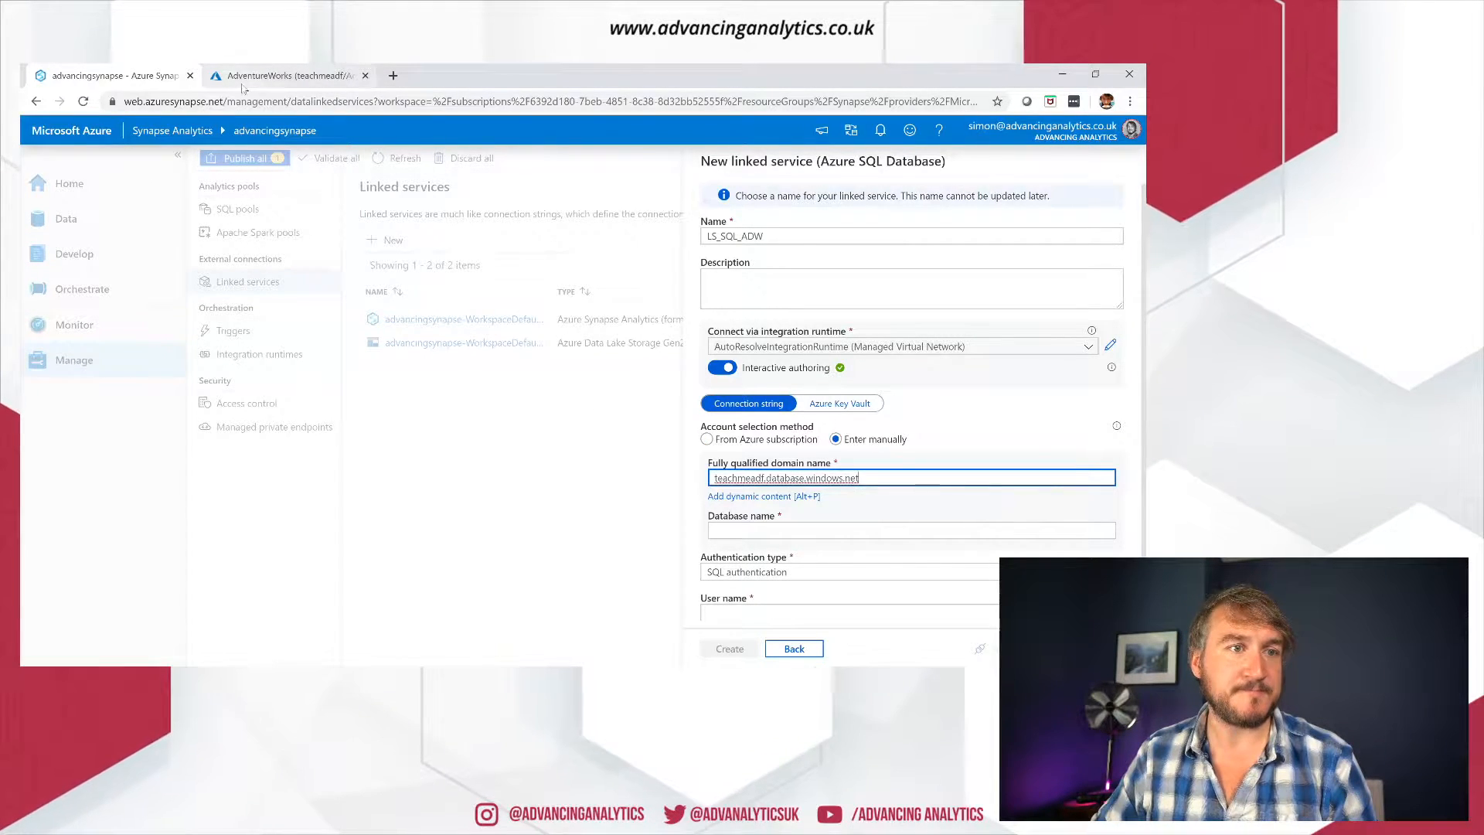
Step: Copy the database name AdventureWorks from the Azure portal and paste it as the linked service's database name in Synapse
click(247, 75)
double_click(333, 186)
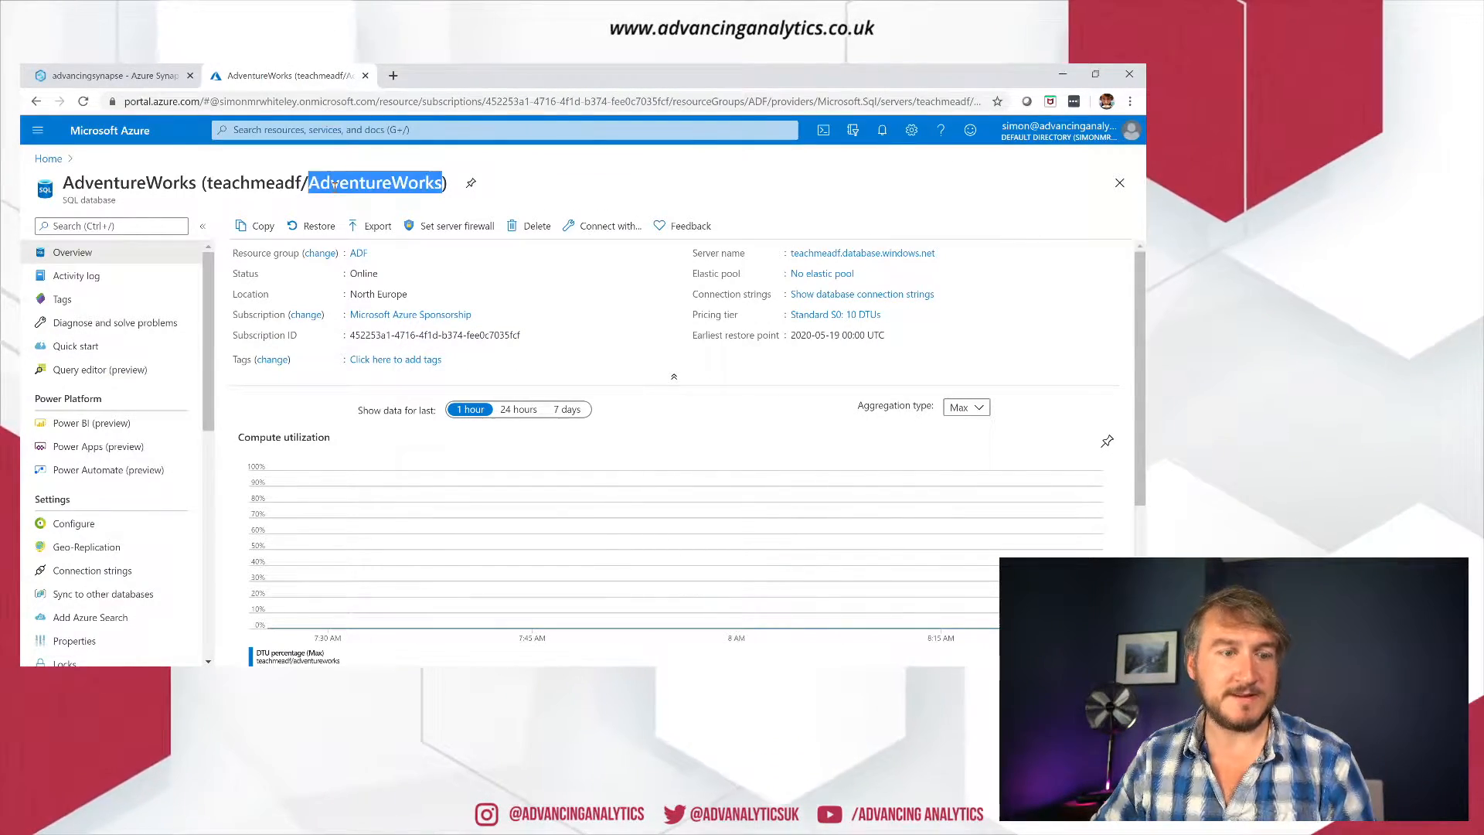
click(126, 75)
click(793, 531)
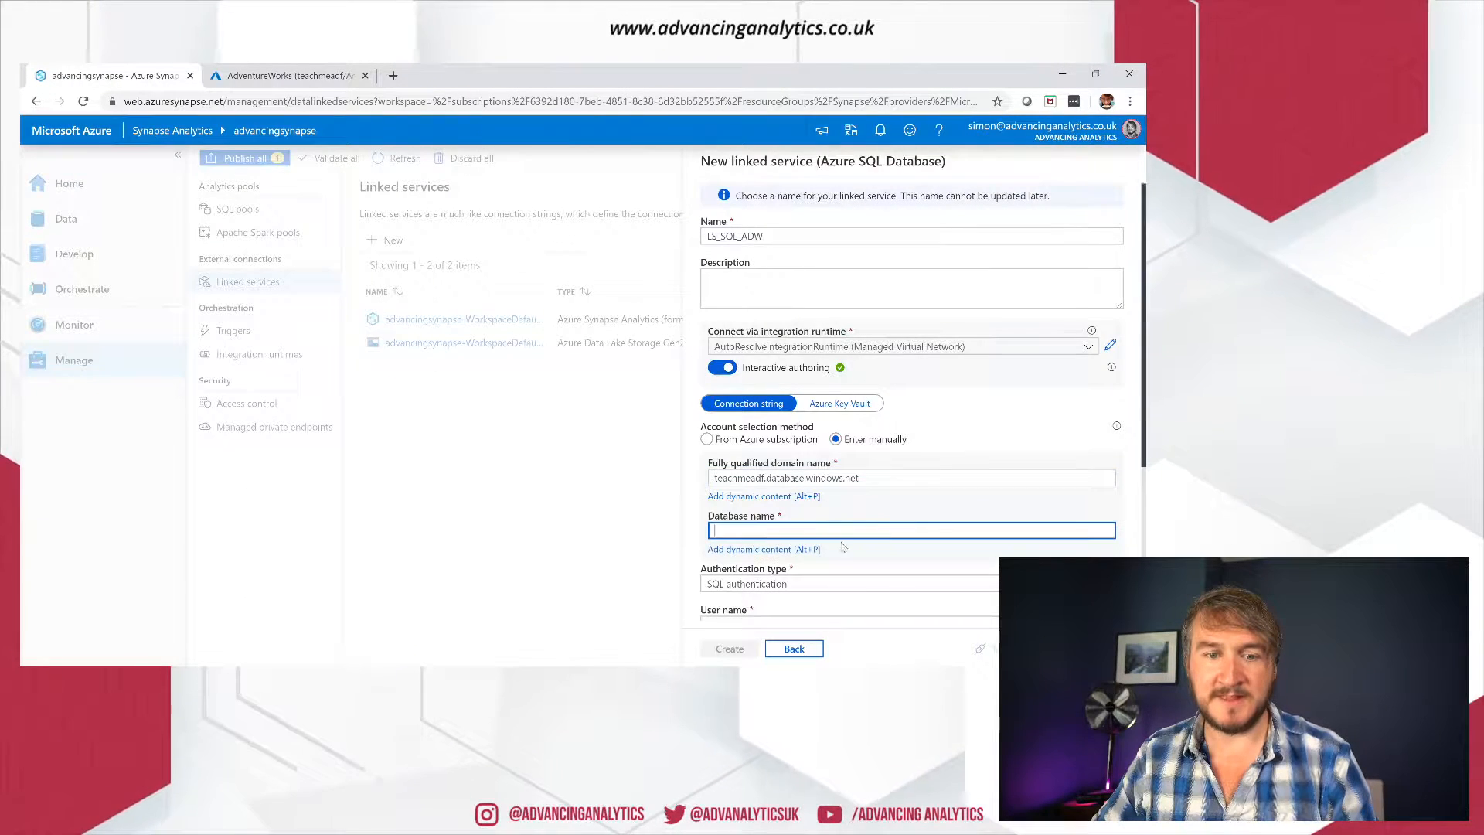
Step: Enter the SQL authentication user name and password for the linked service and test the connection
scroll(850, 433, down, 3)
click(714, 422)
text(S)
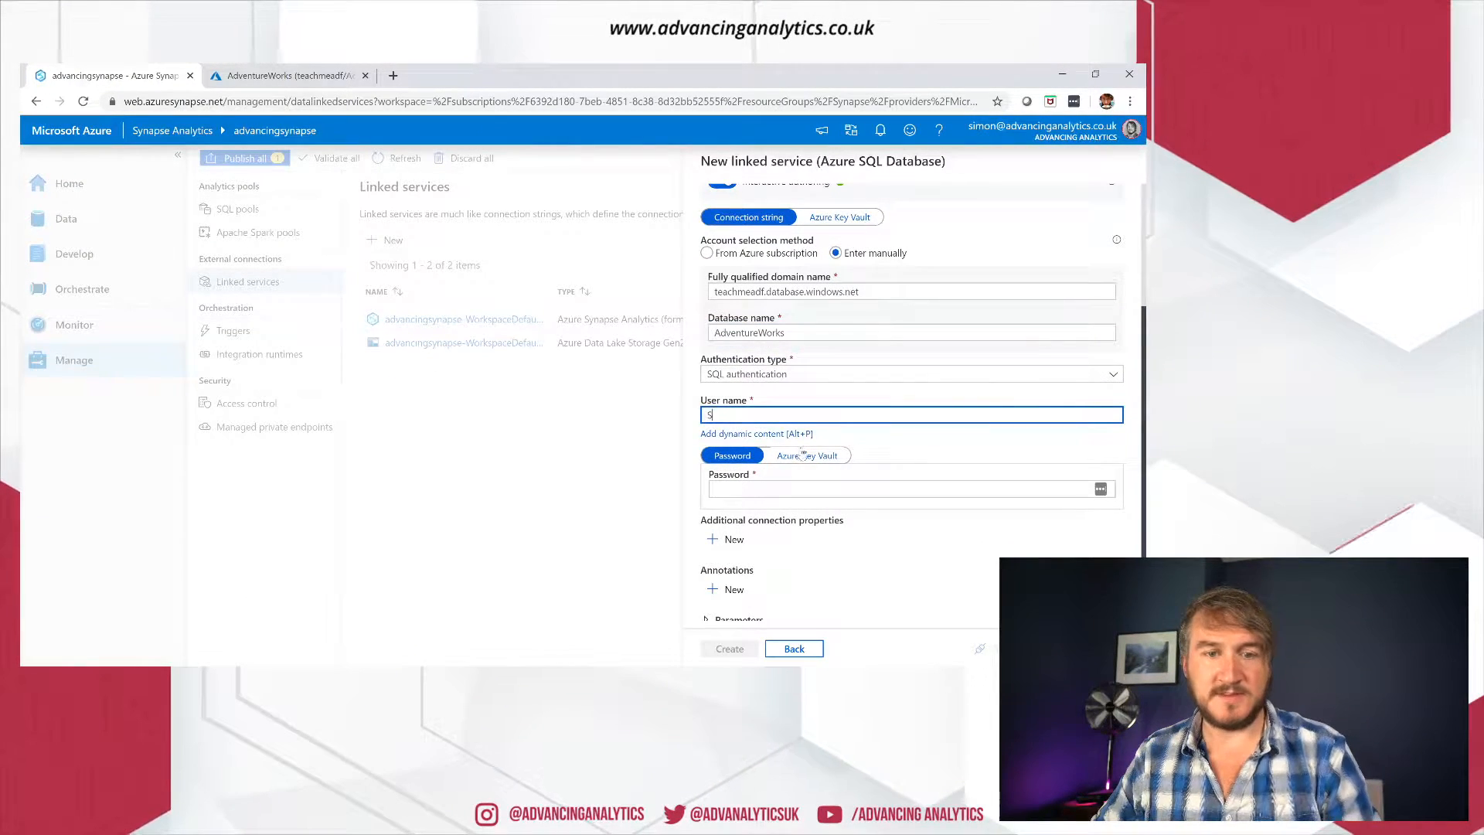
click(743, 491)
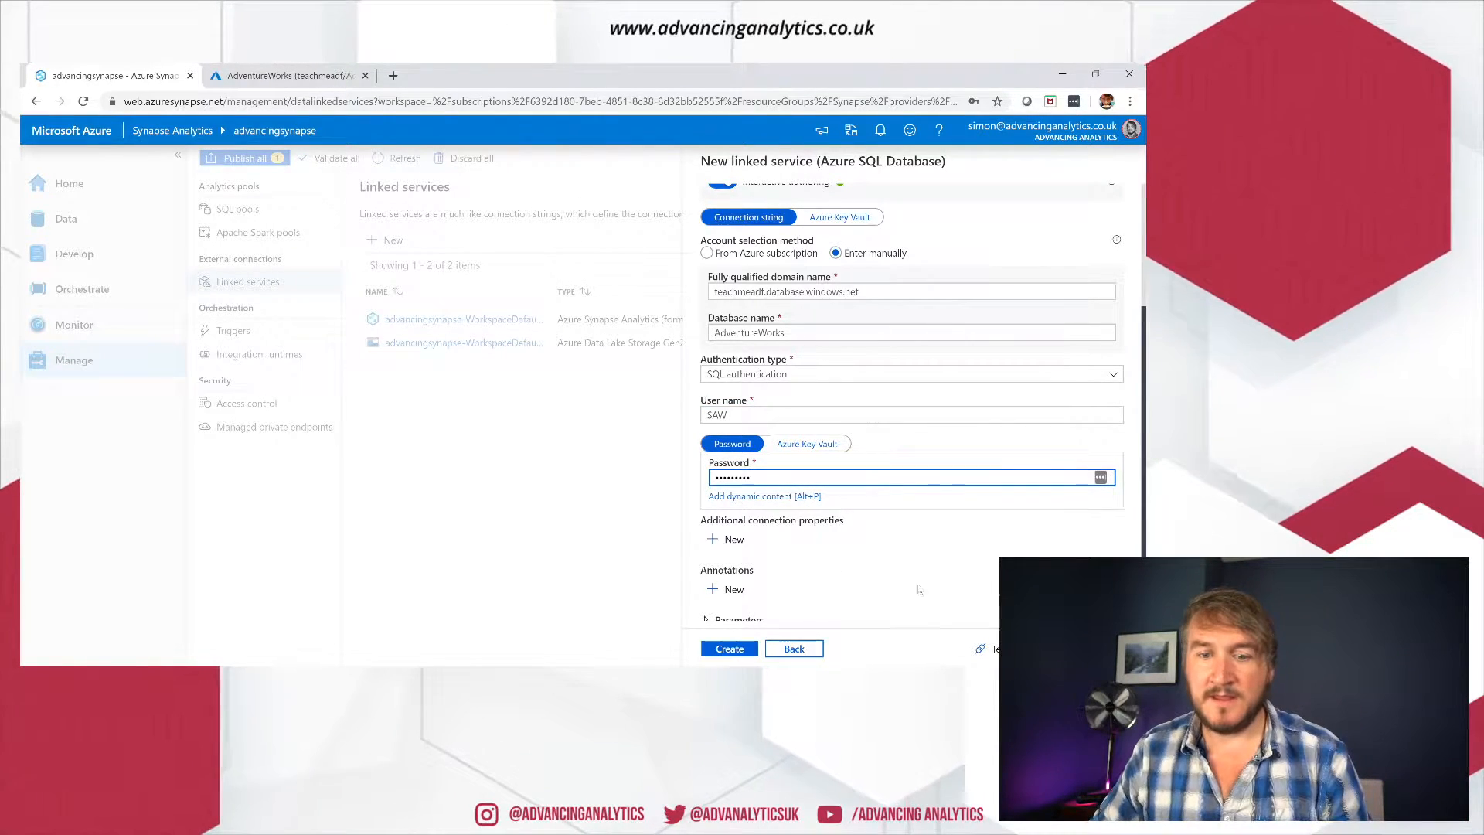
scroll(971, 603, down, 2)
click(1019, 649)
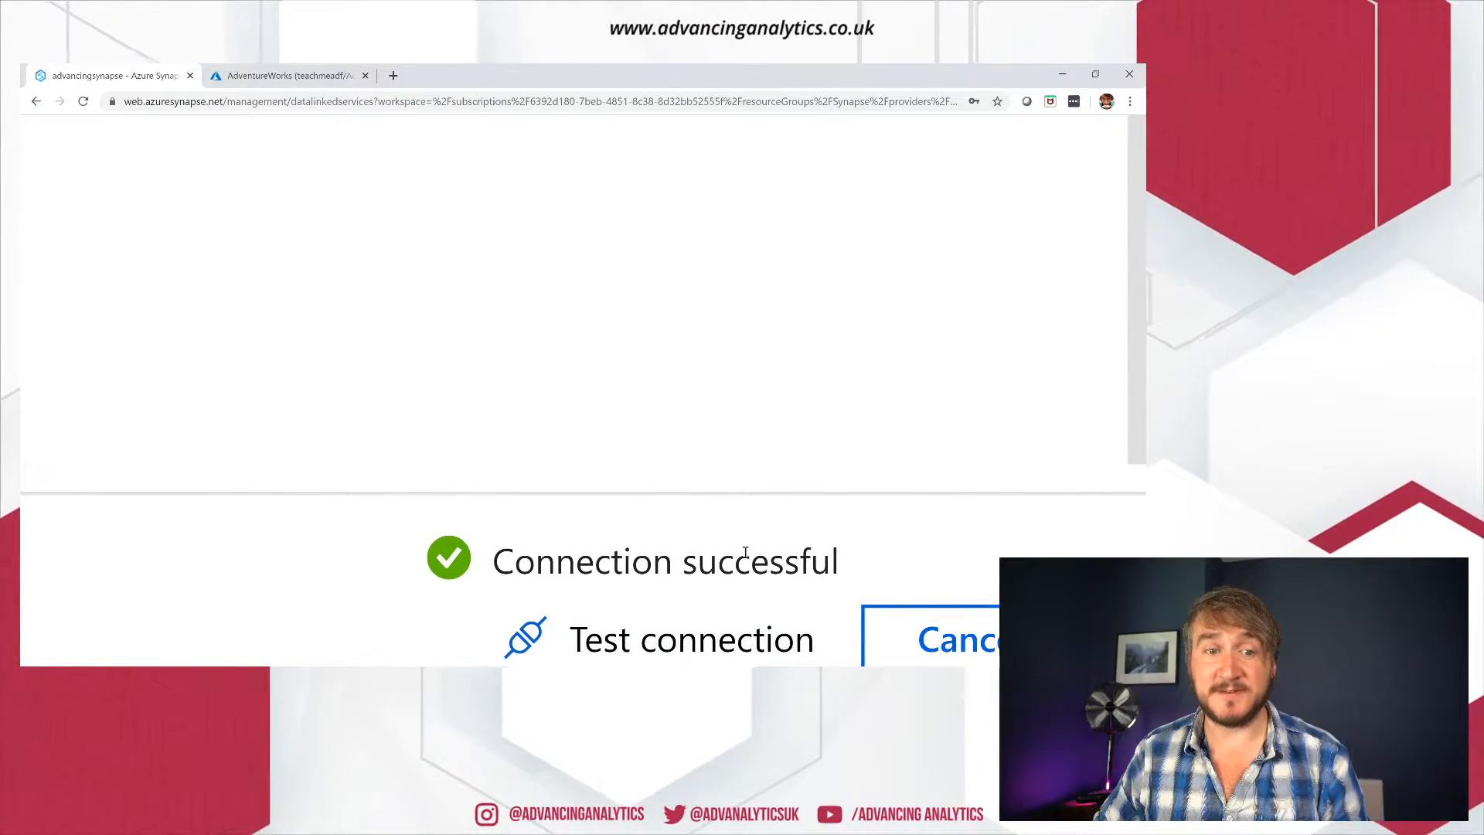
Step: Disable interactive authoring for AutoResolveIntegrationRuntime and turn it back on
scroll(867, 286, up, 2)
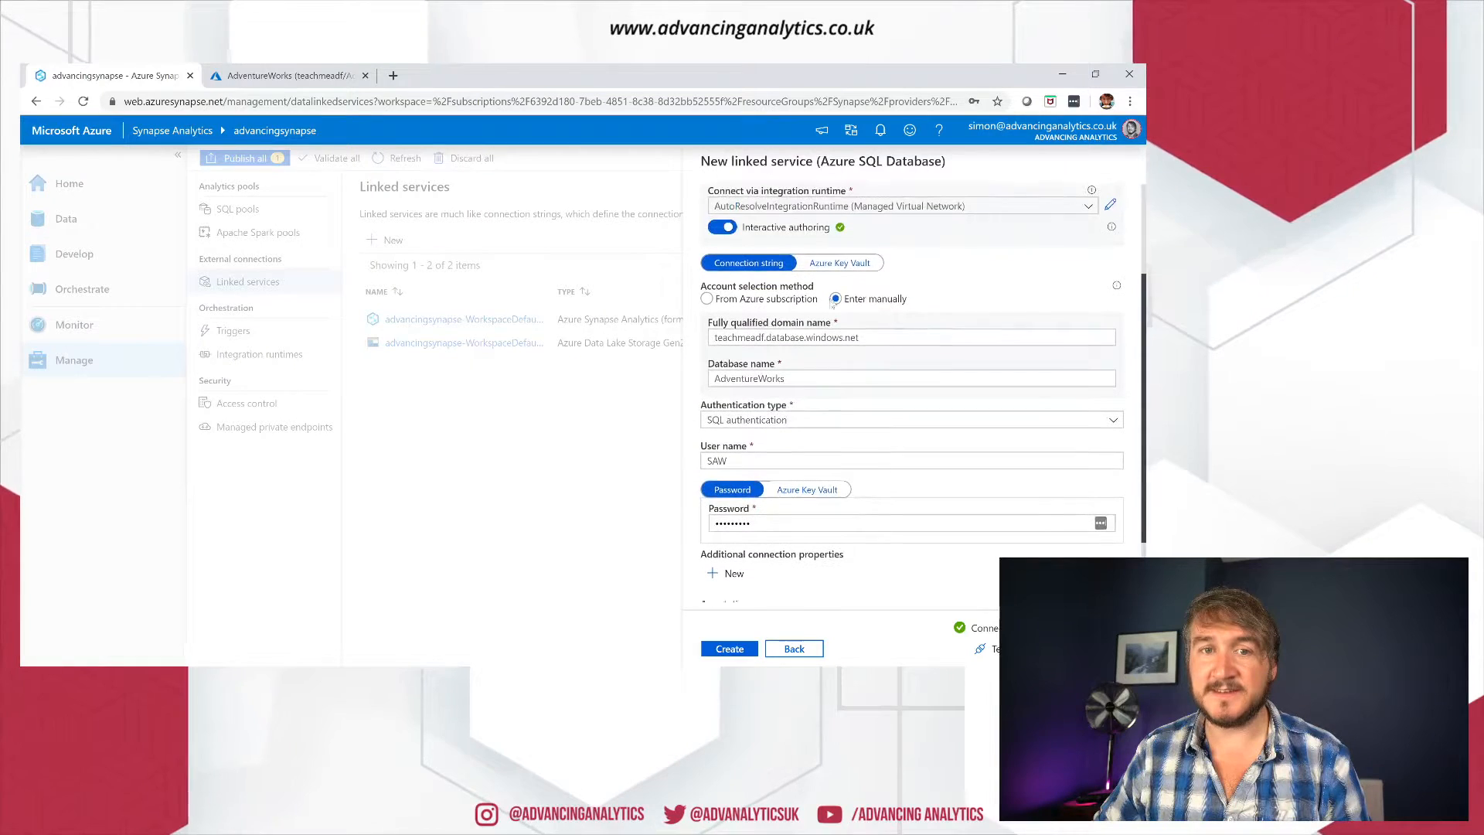
click(723, 229)
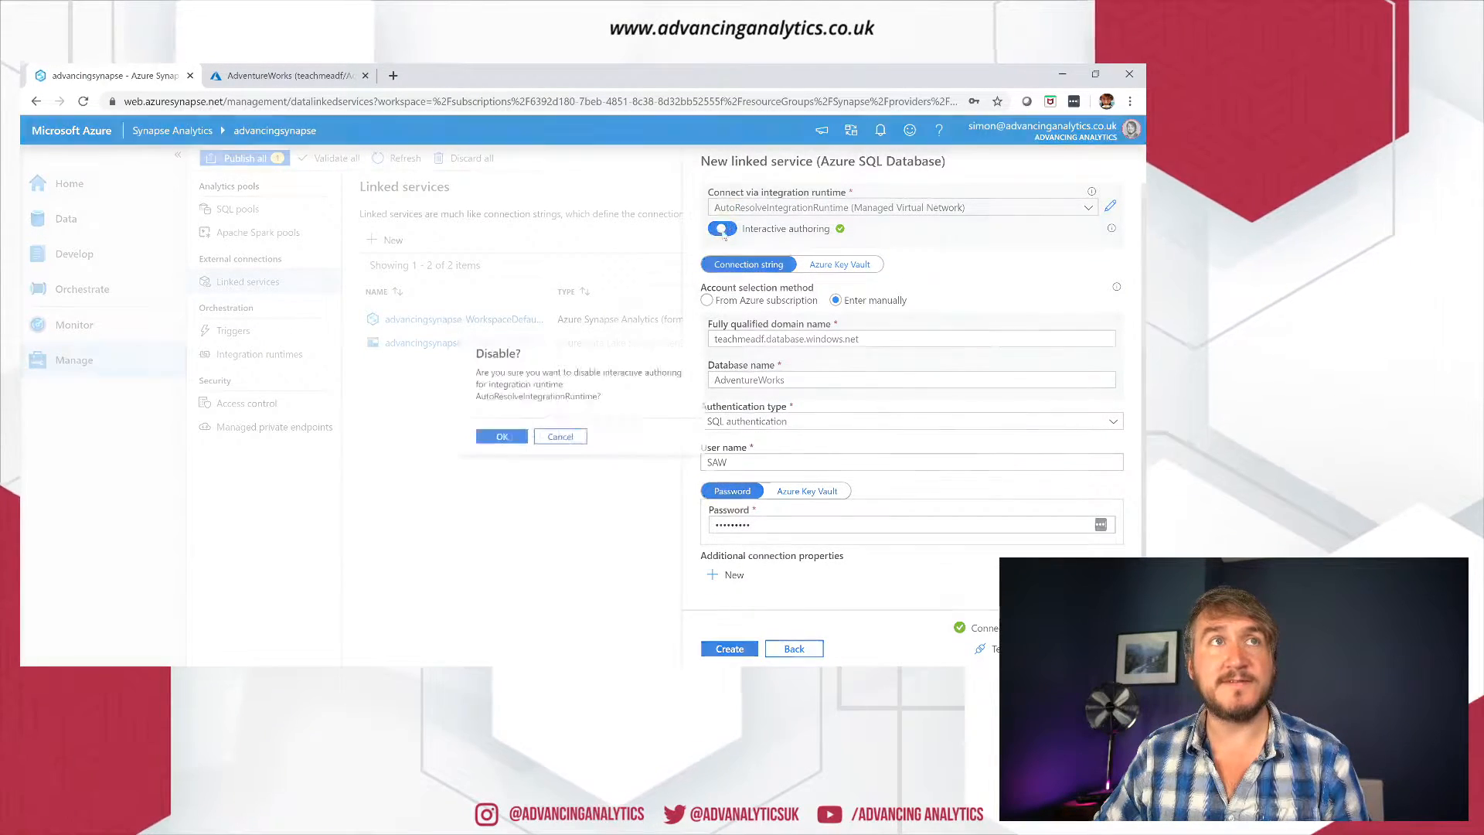
click(493, 441)
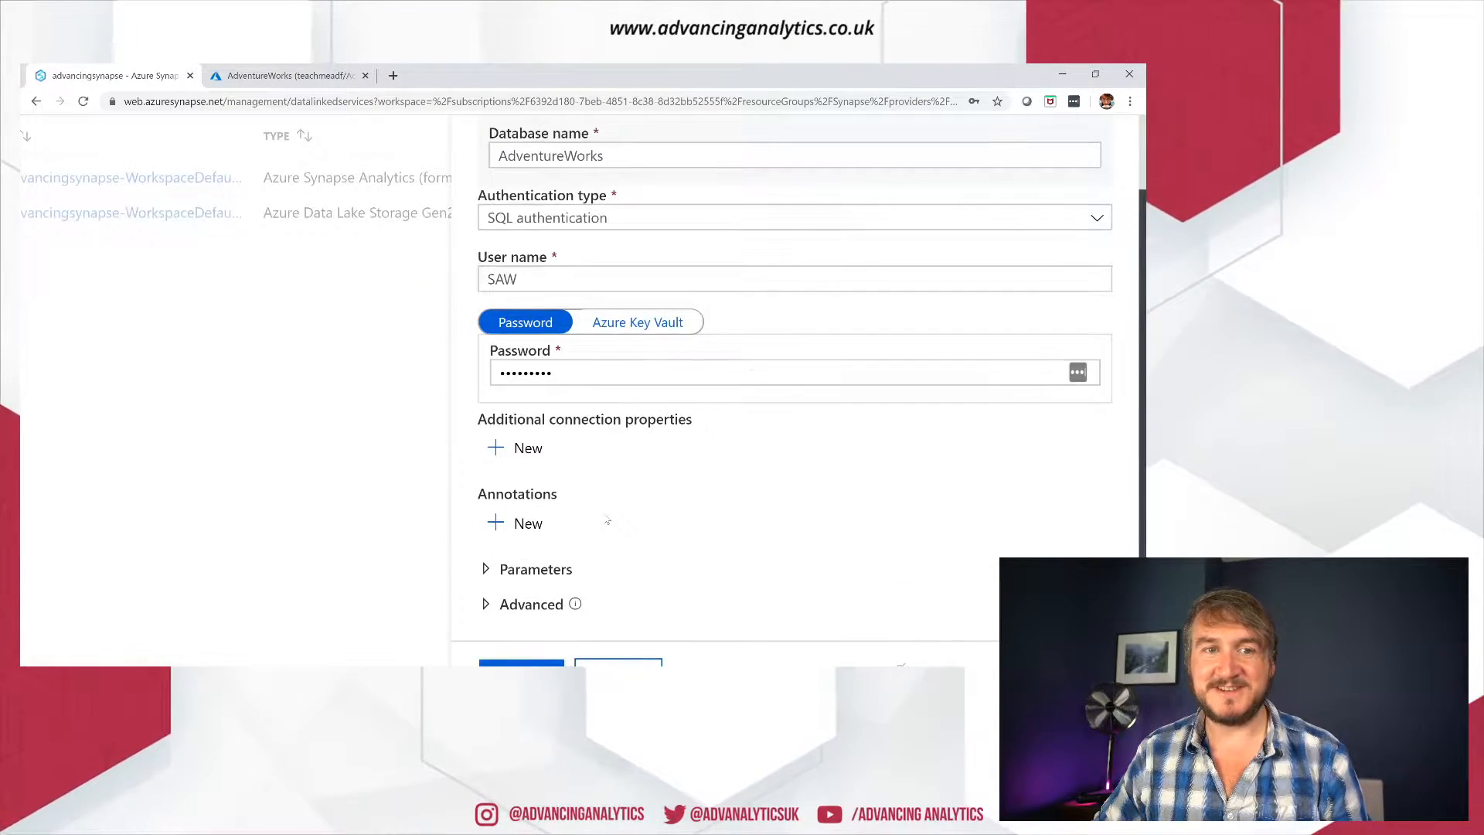
scroll(746, 226, up, 3)
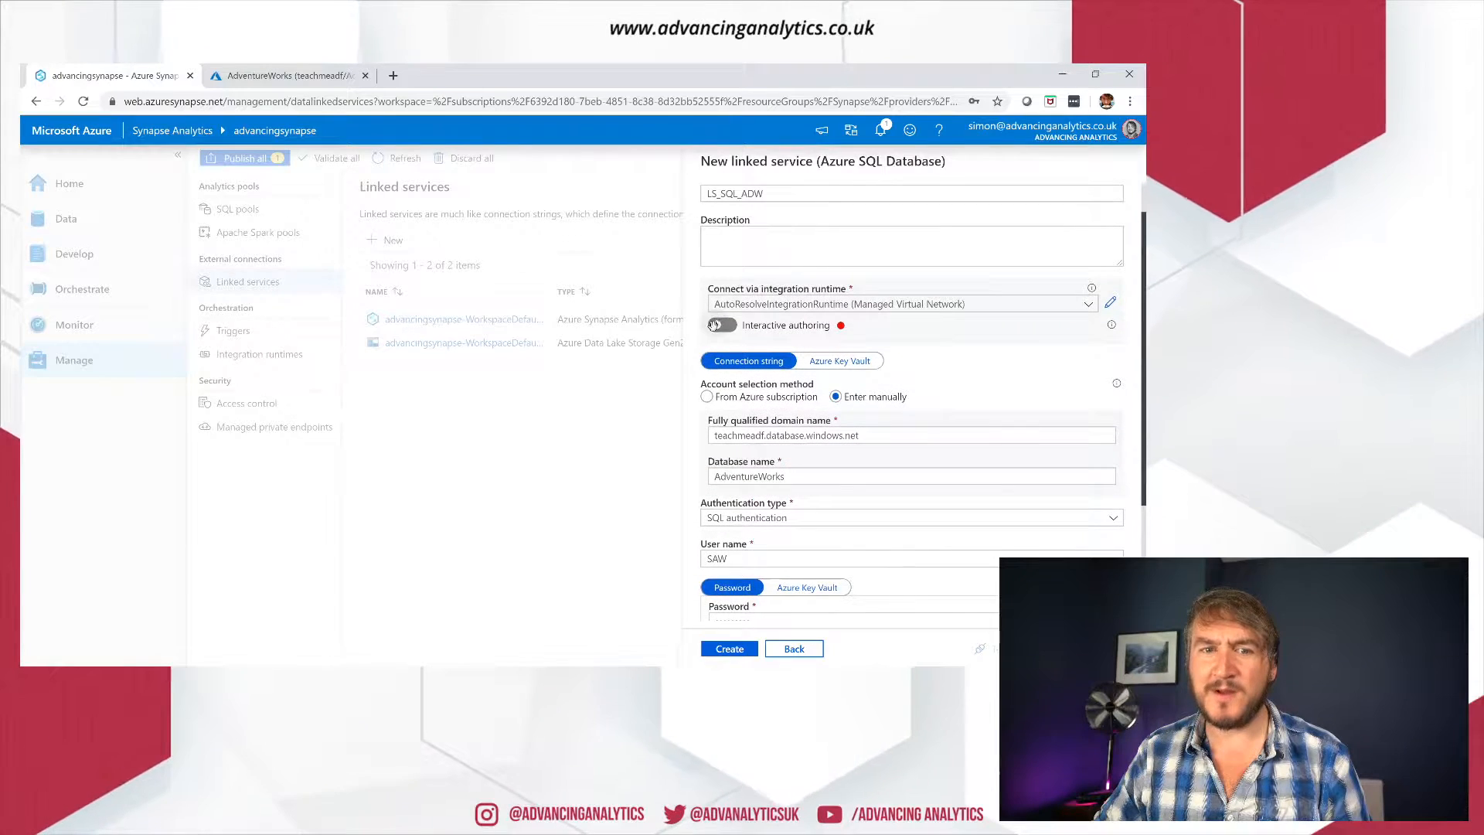
click(725, 325)
click(493, 441)
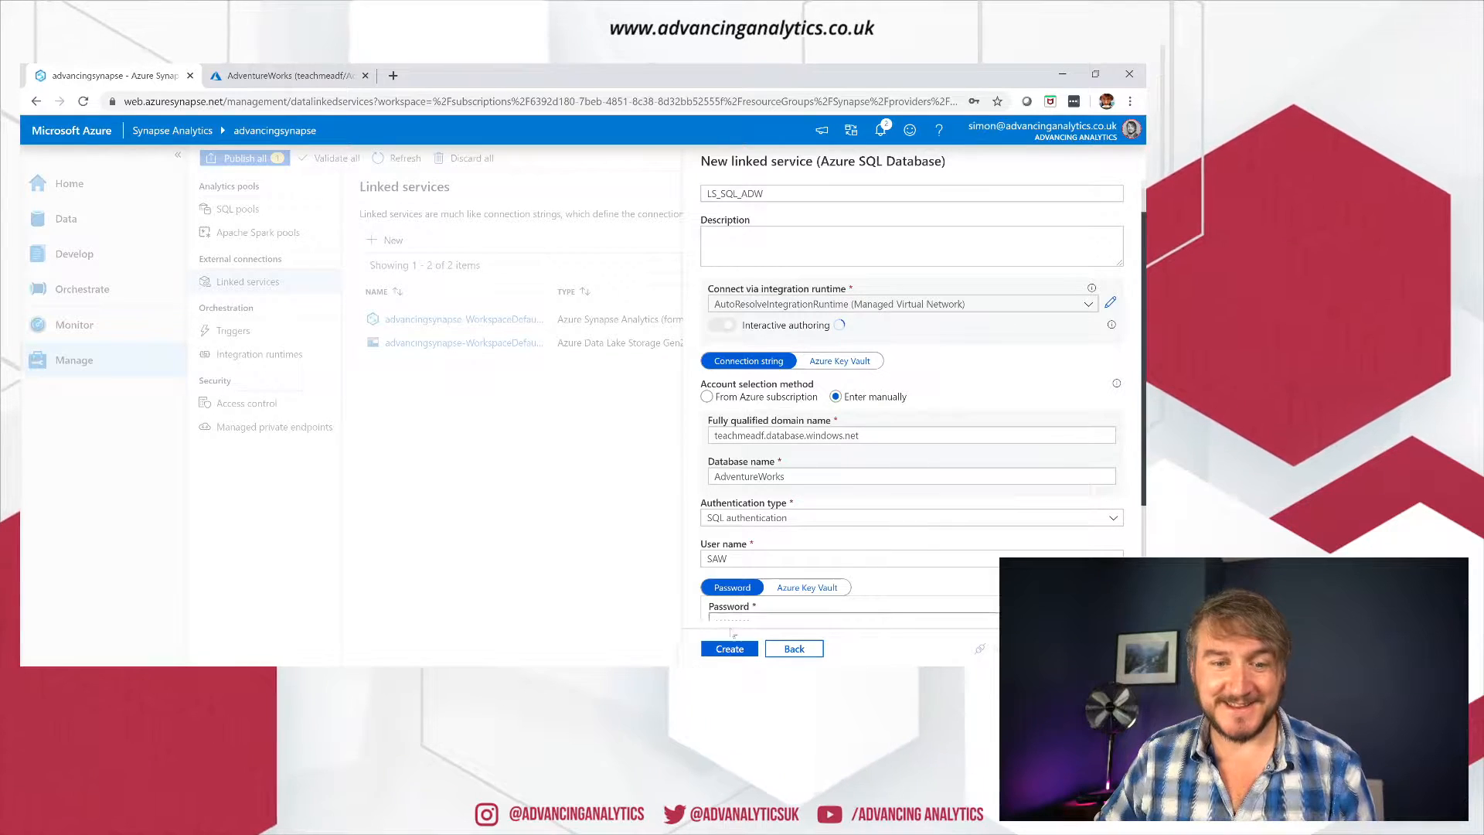
Step: Create the LS_SQL_ADW linked service and start a new dataset from the Data hub
click(724, 651)
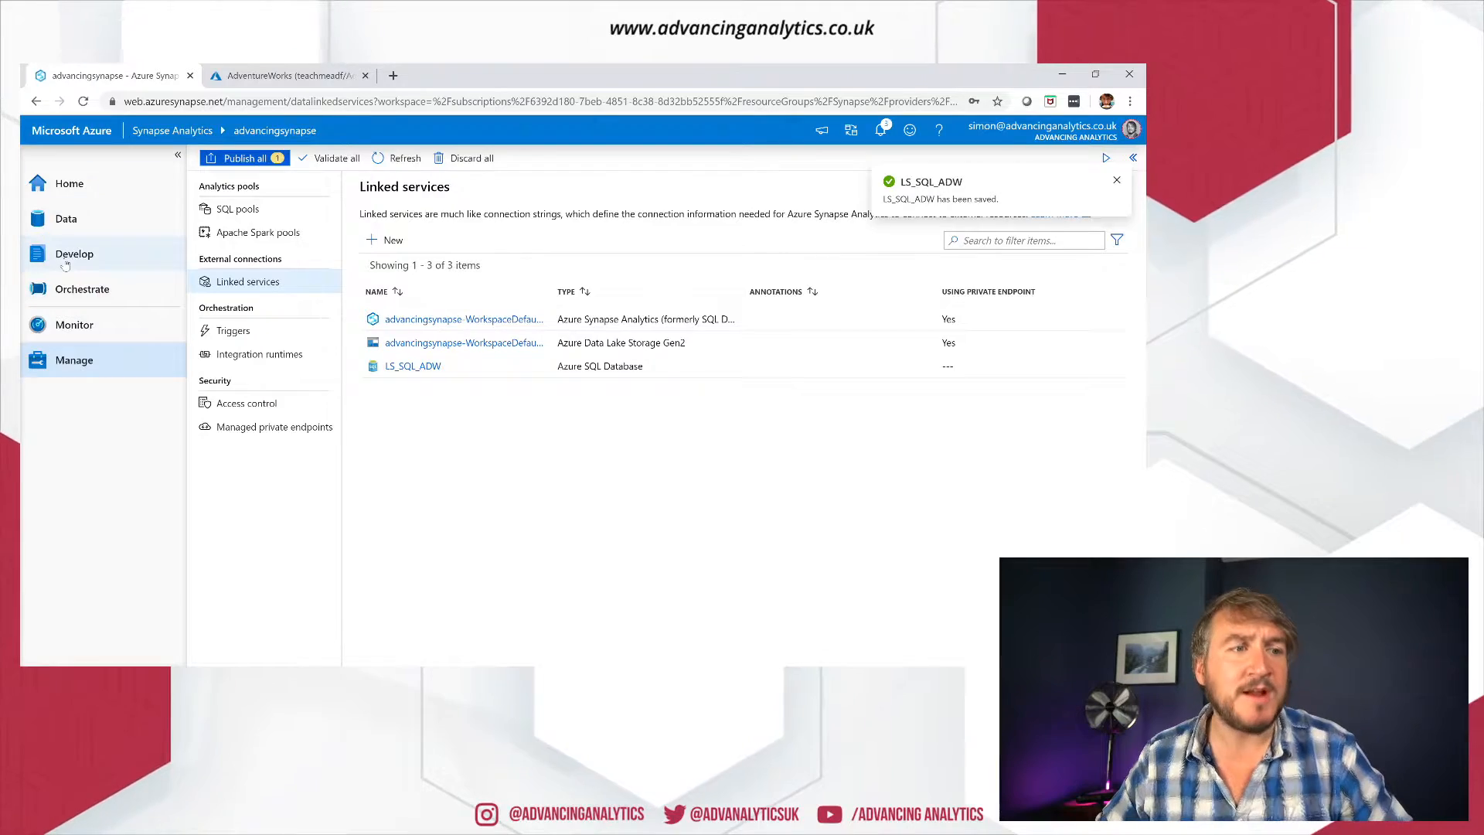
click(128, 250)
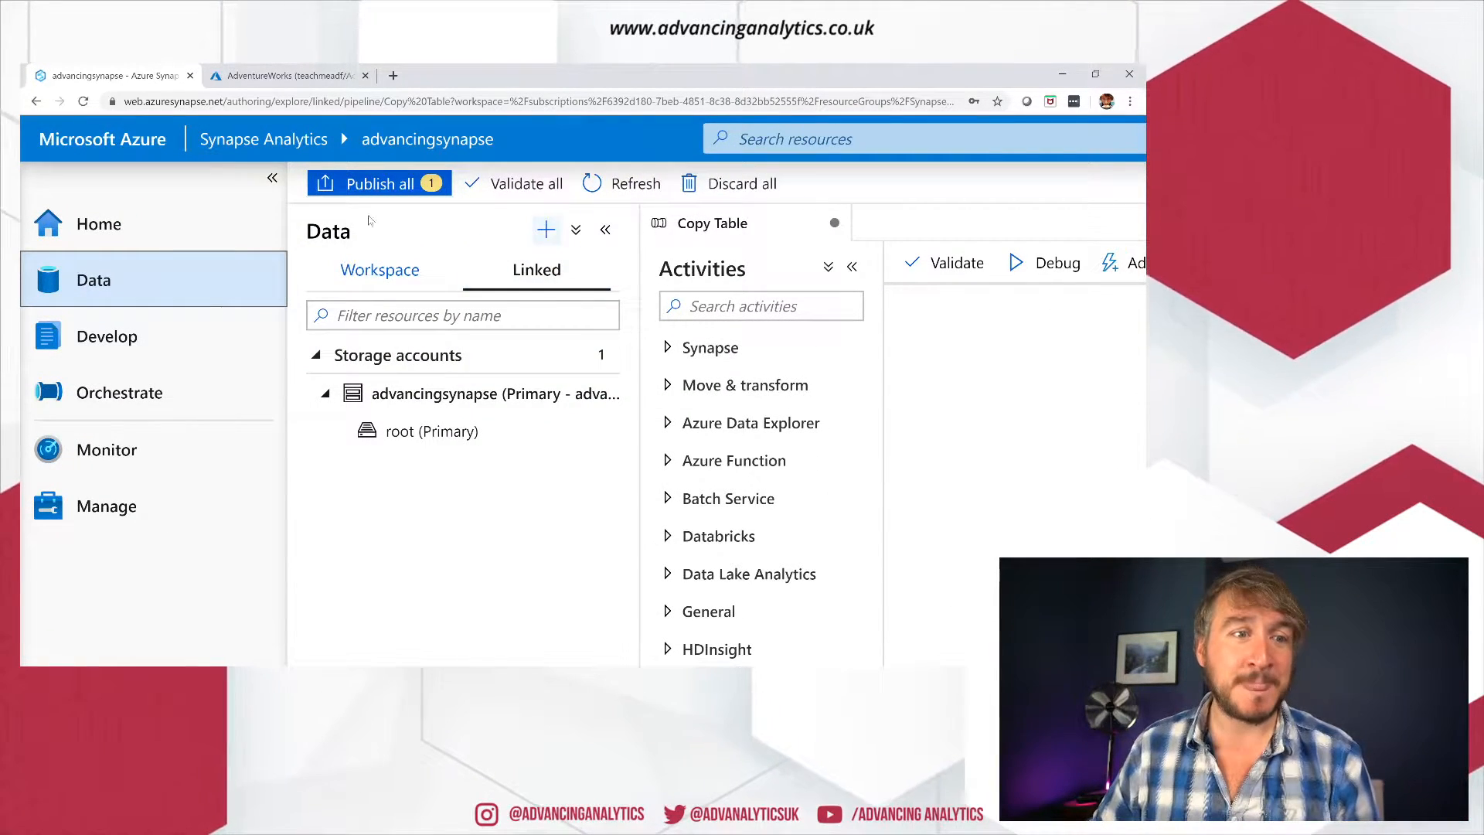
drag(394, 225, 306, 232)
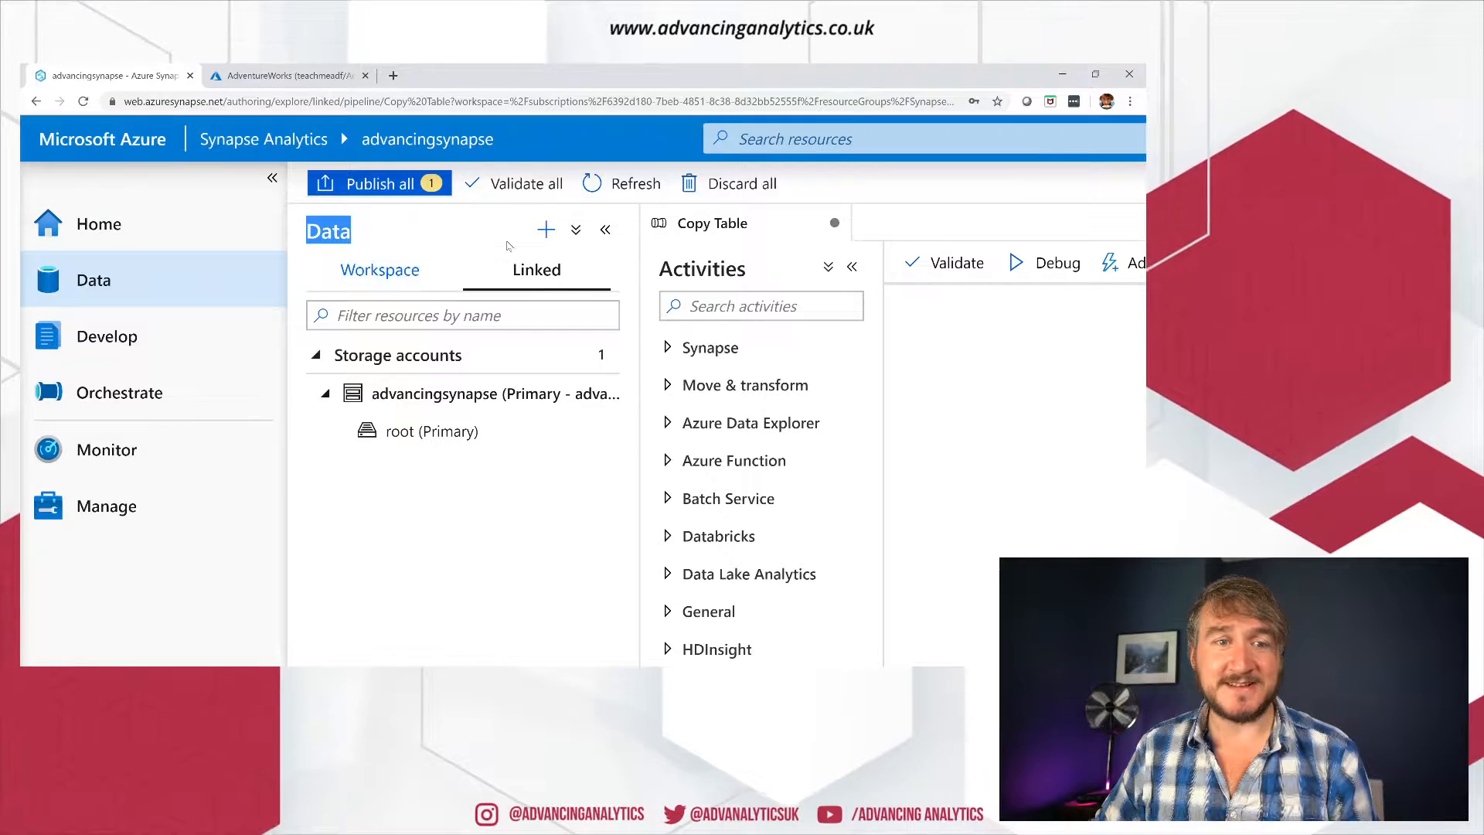
click(546, 230)
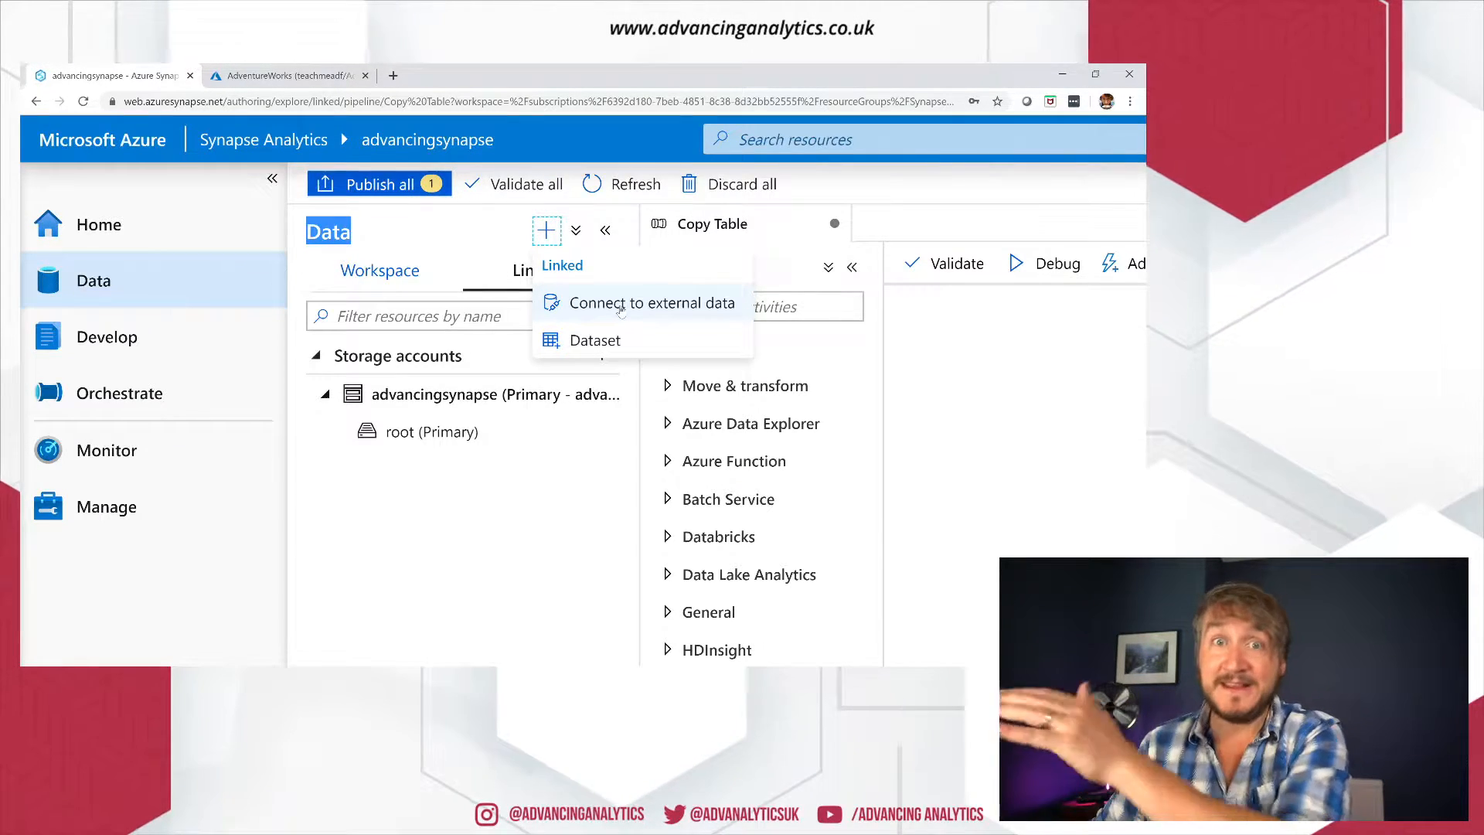
click(596, 352)
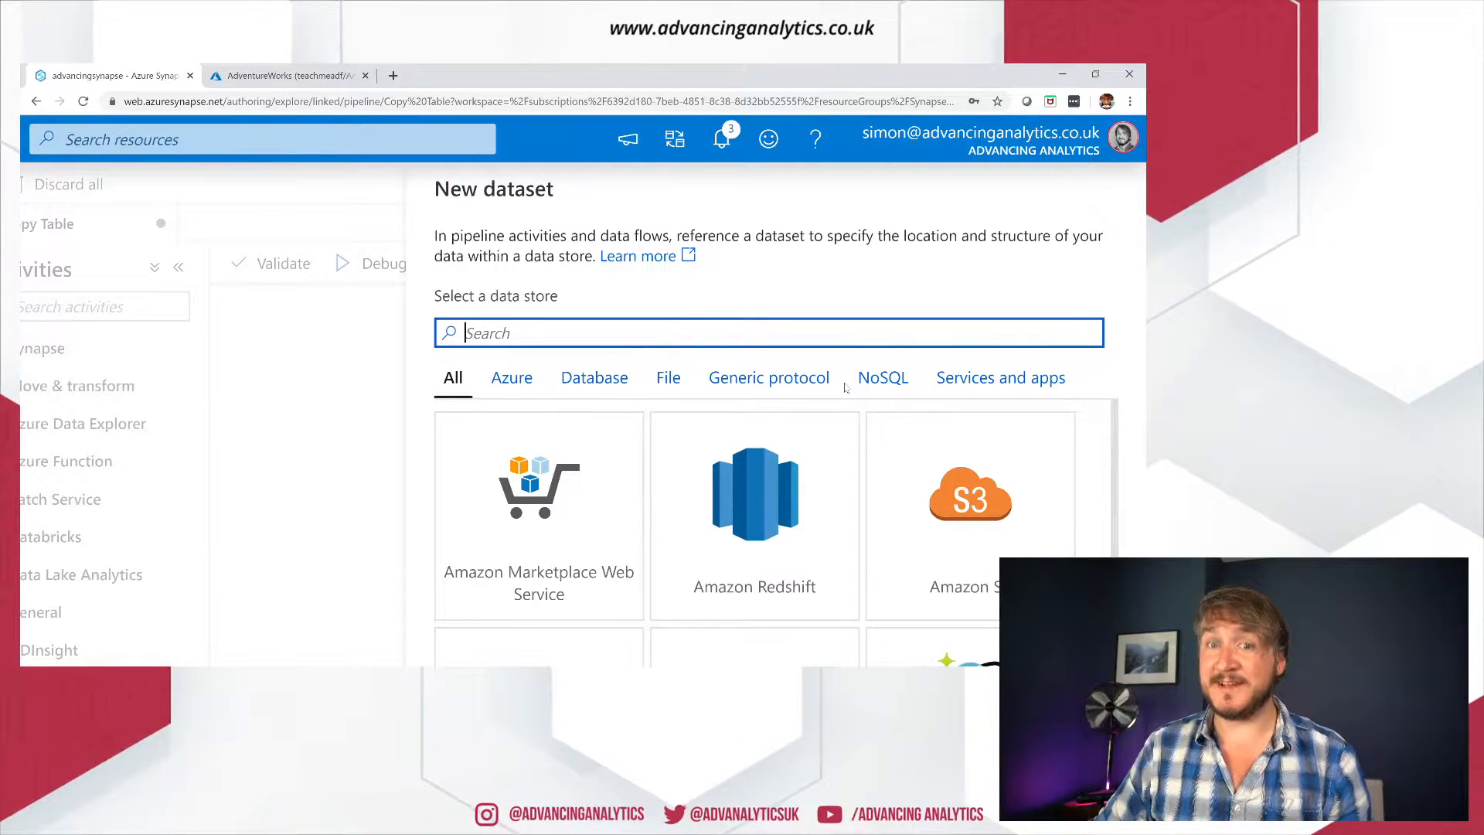
Step: Choose Azure SQL Database from the Azure data stores as the new dataset's type and continue to its properties
key(ctrl+minus)
key(ctrl+minus)
key(ctrl+minus)
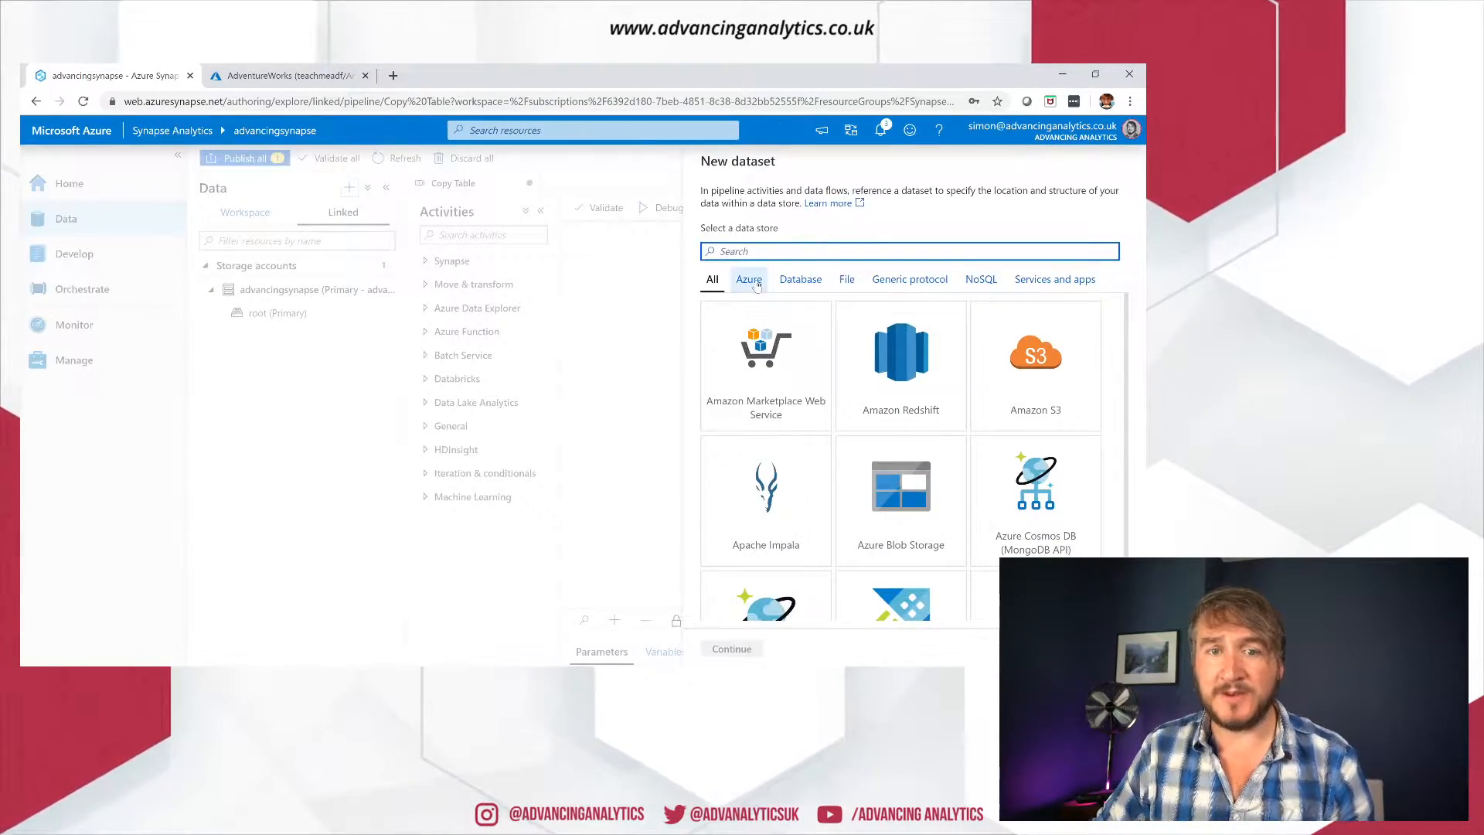
click(757, 286)
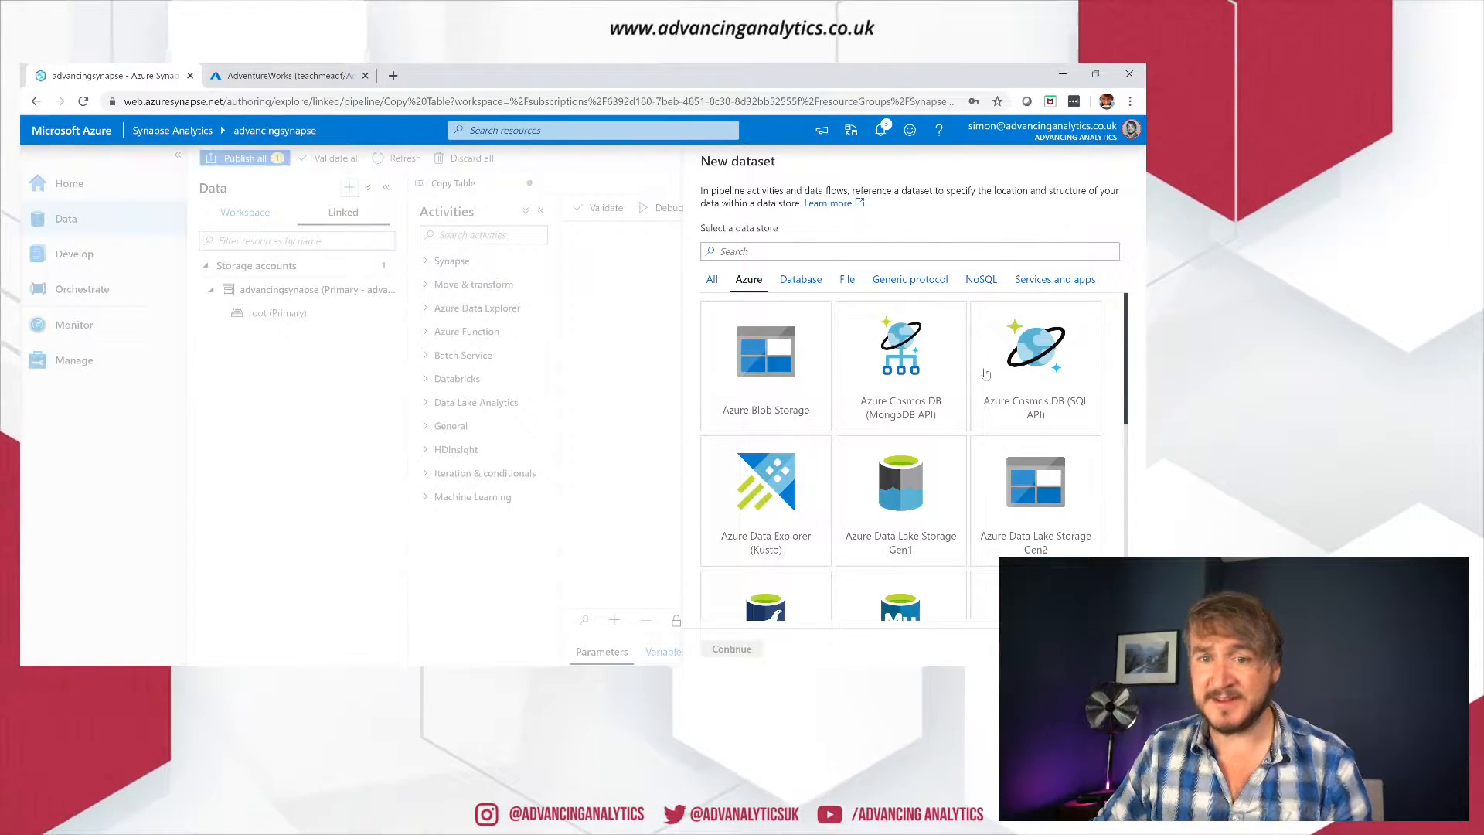
scroll(985, 374, down, 3)
scroll(981, 497, down, 1)
click(917, 434)
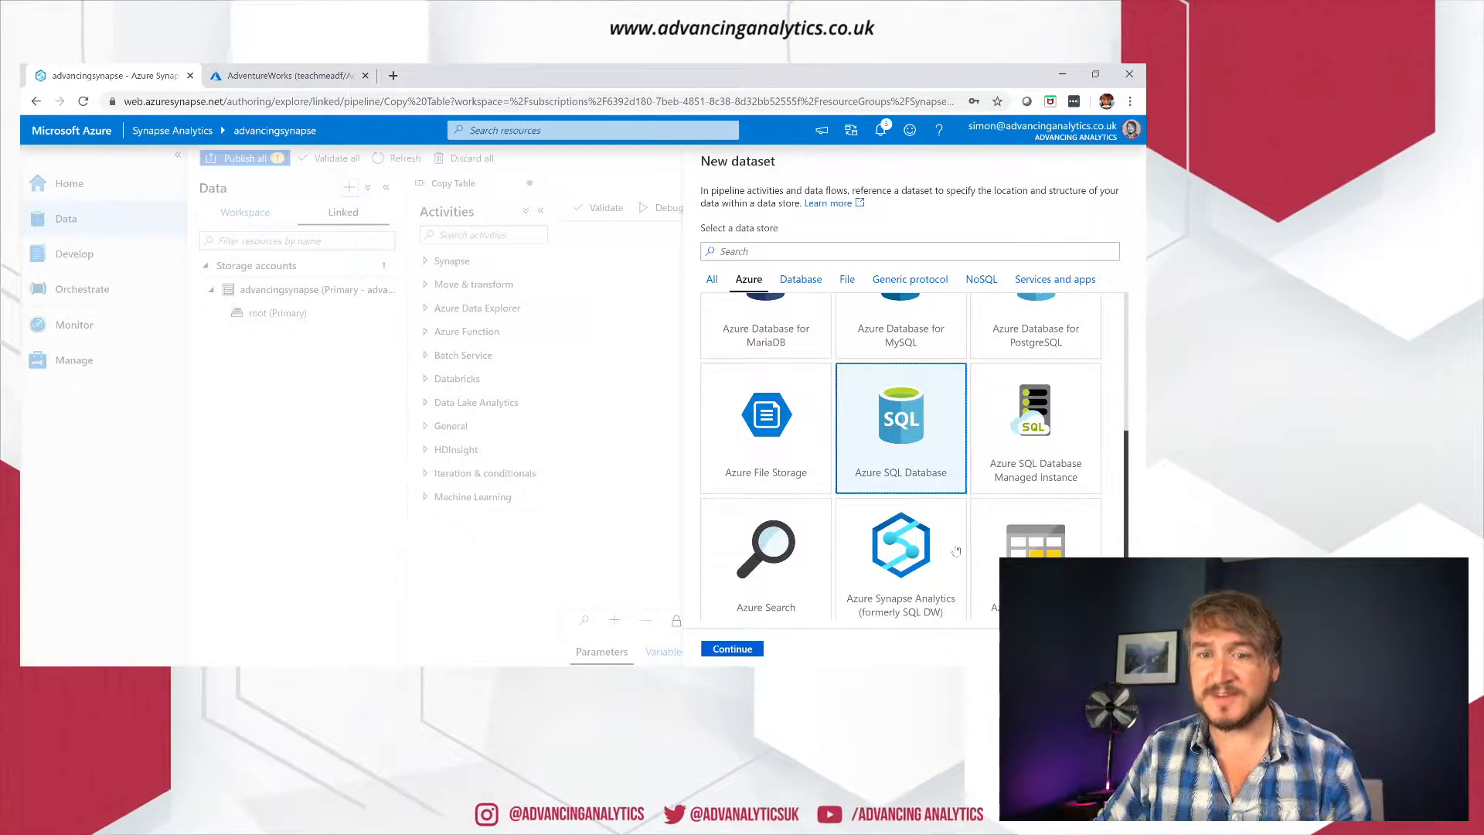
click(731, 651)
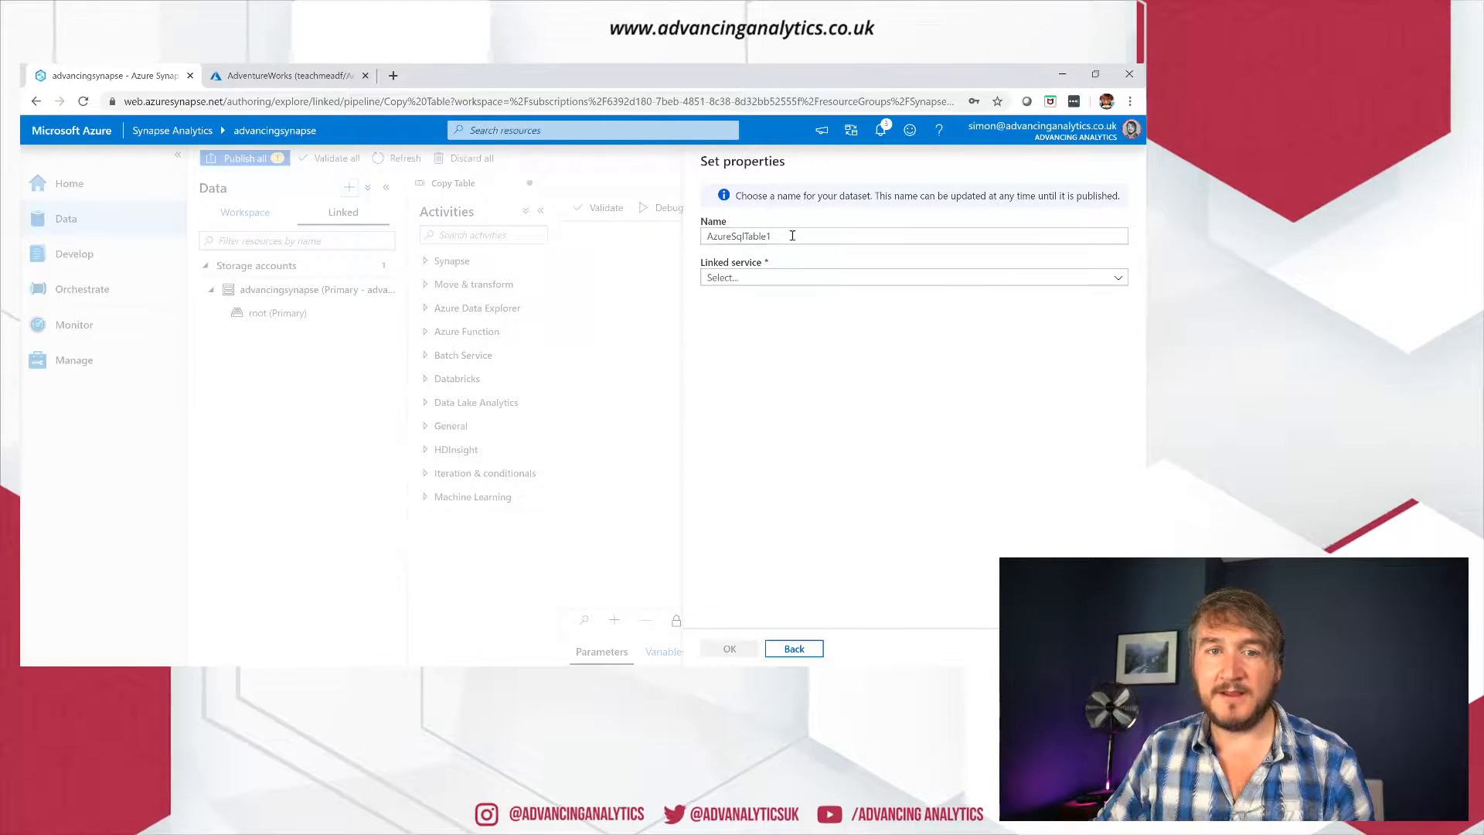
Step: Name the dataset DS_SQL_ADW and assign LS_SQL_ADW as its linked service
text(DS)
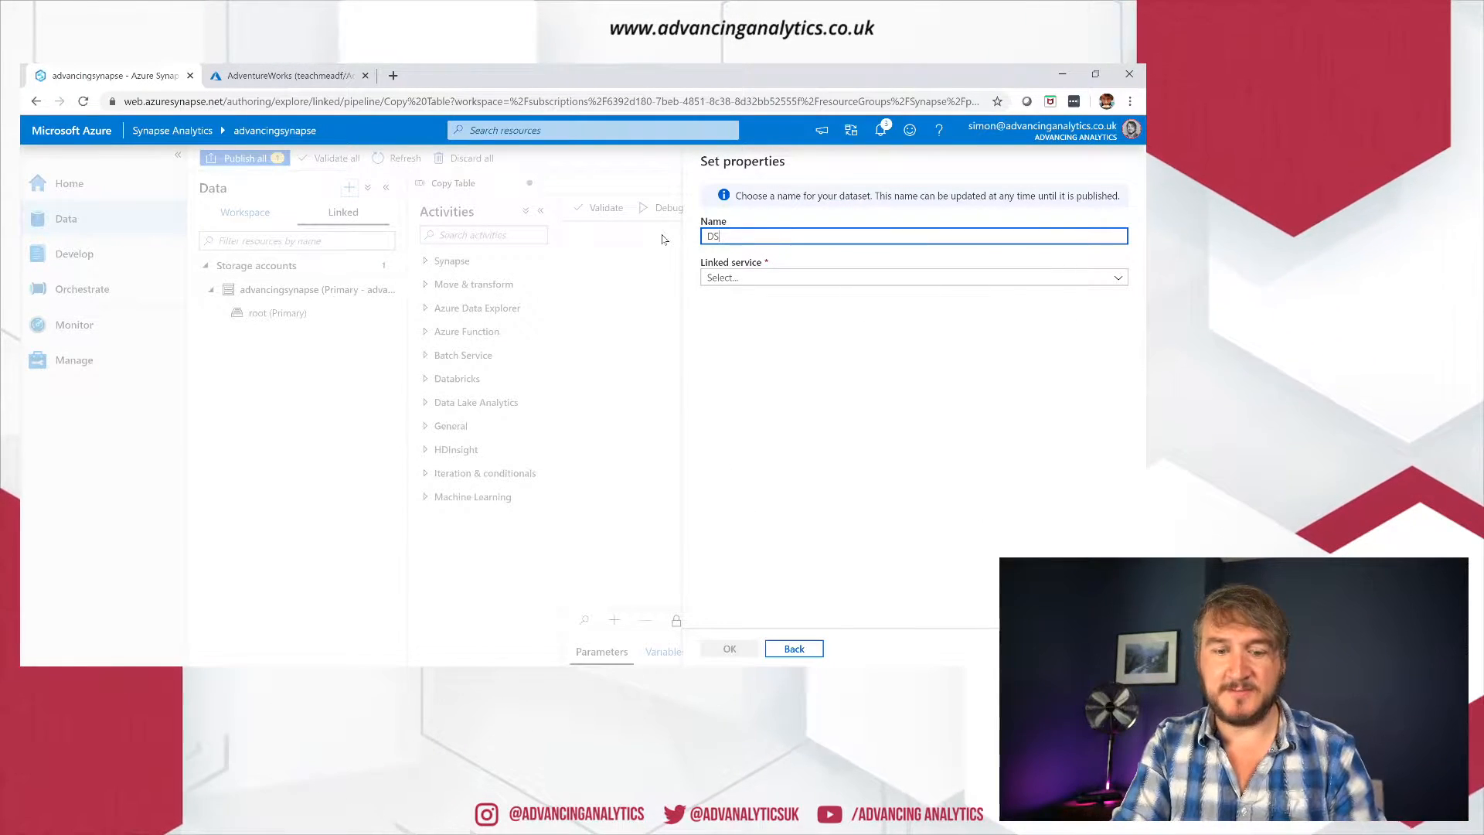
text(_SQL_ADW)
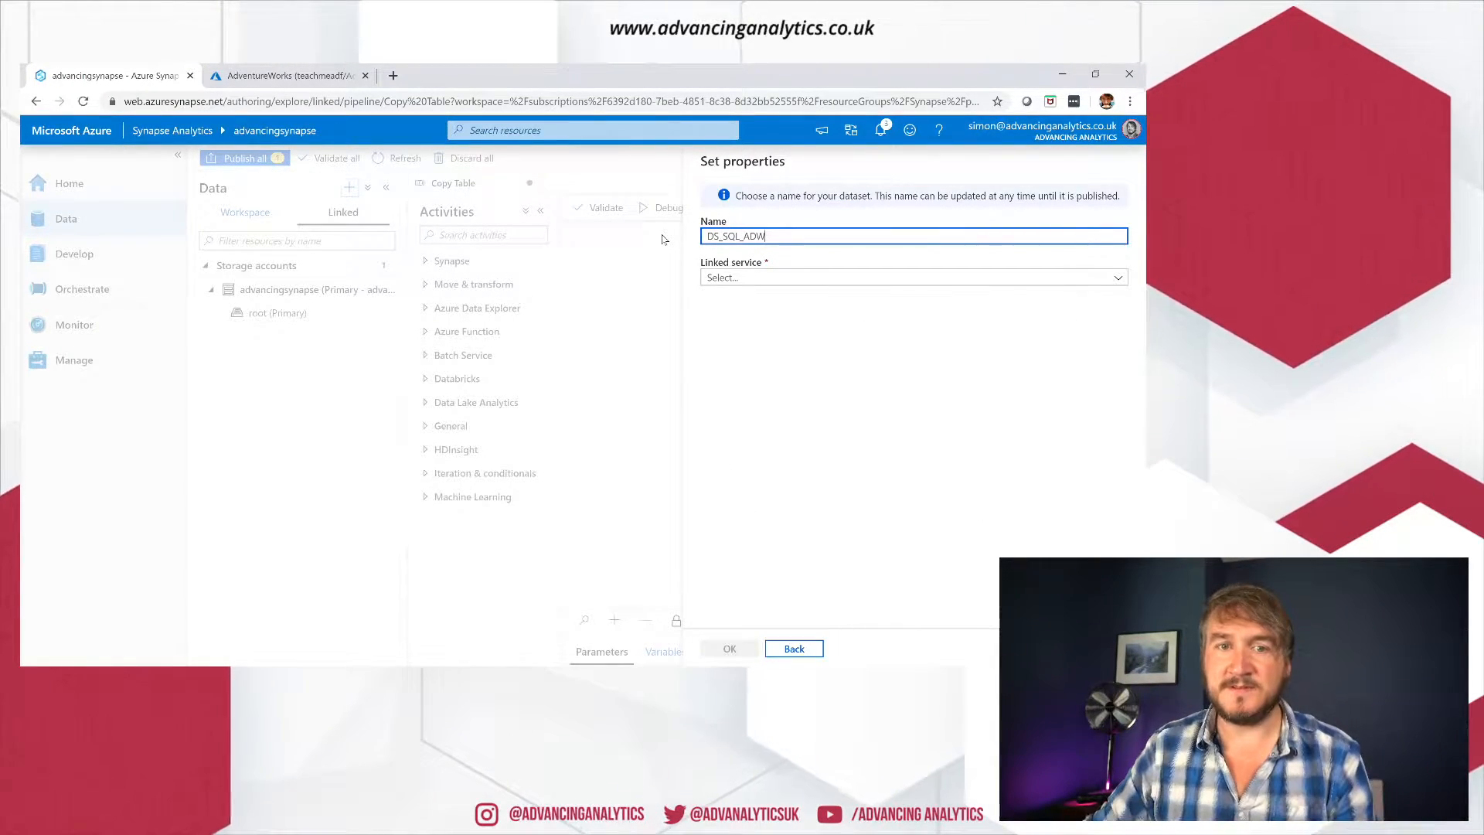
click(755, 279)
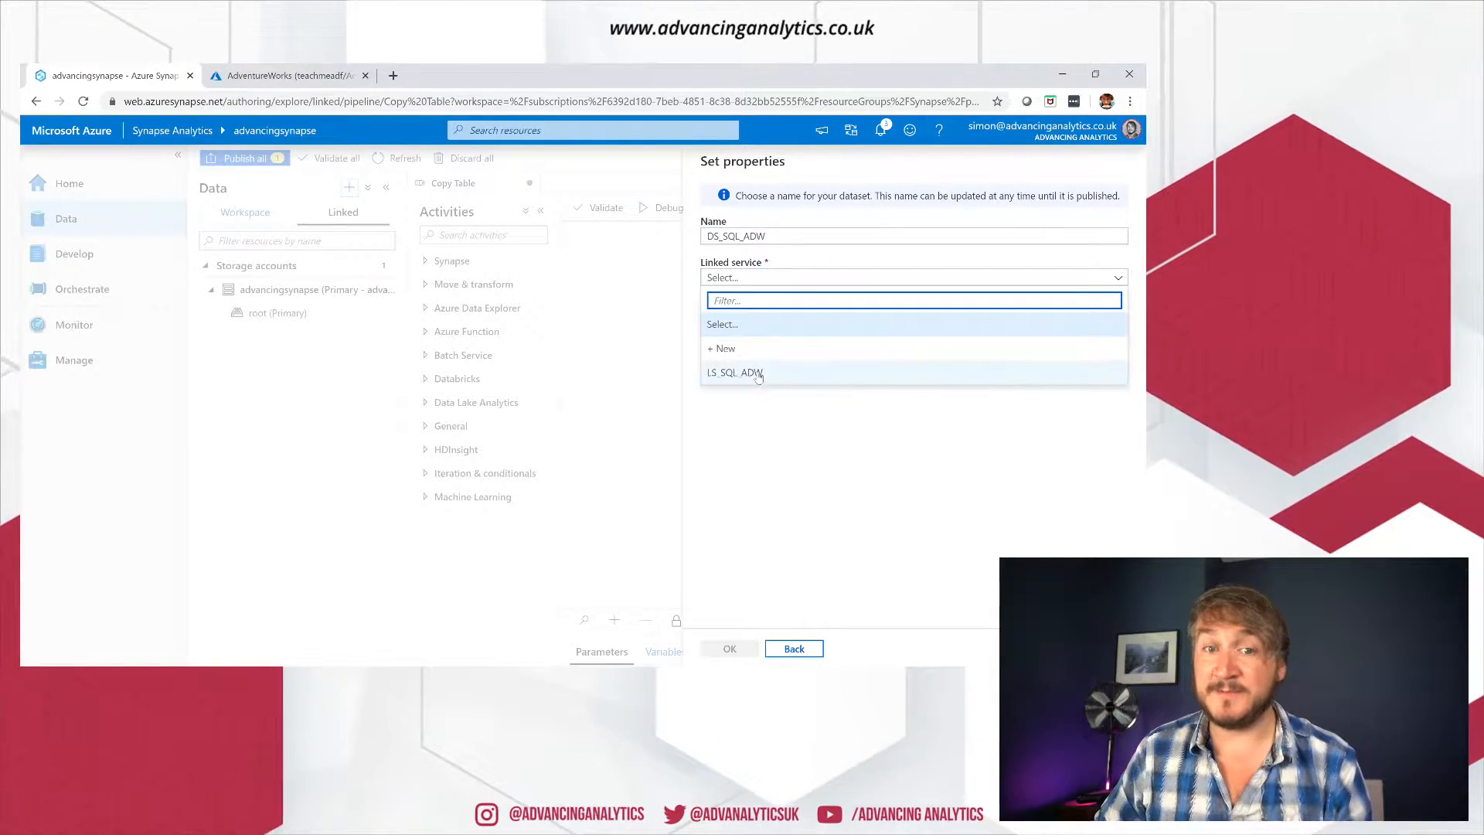
click(758, 375)
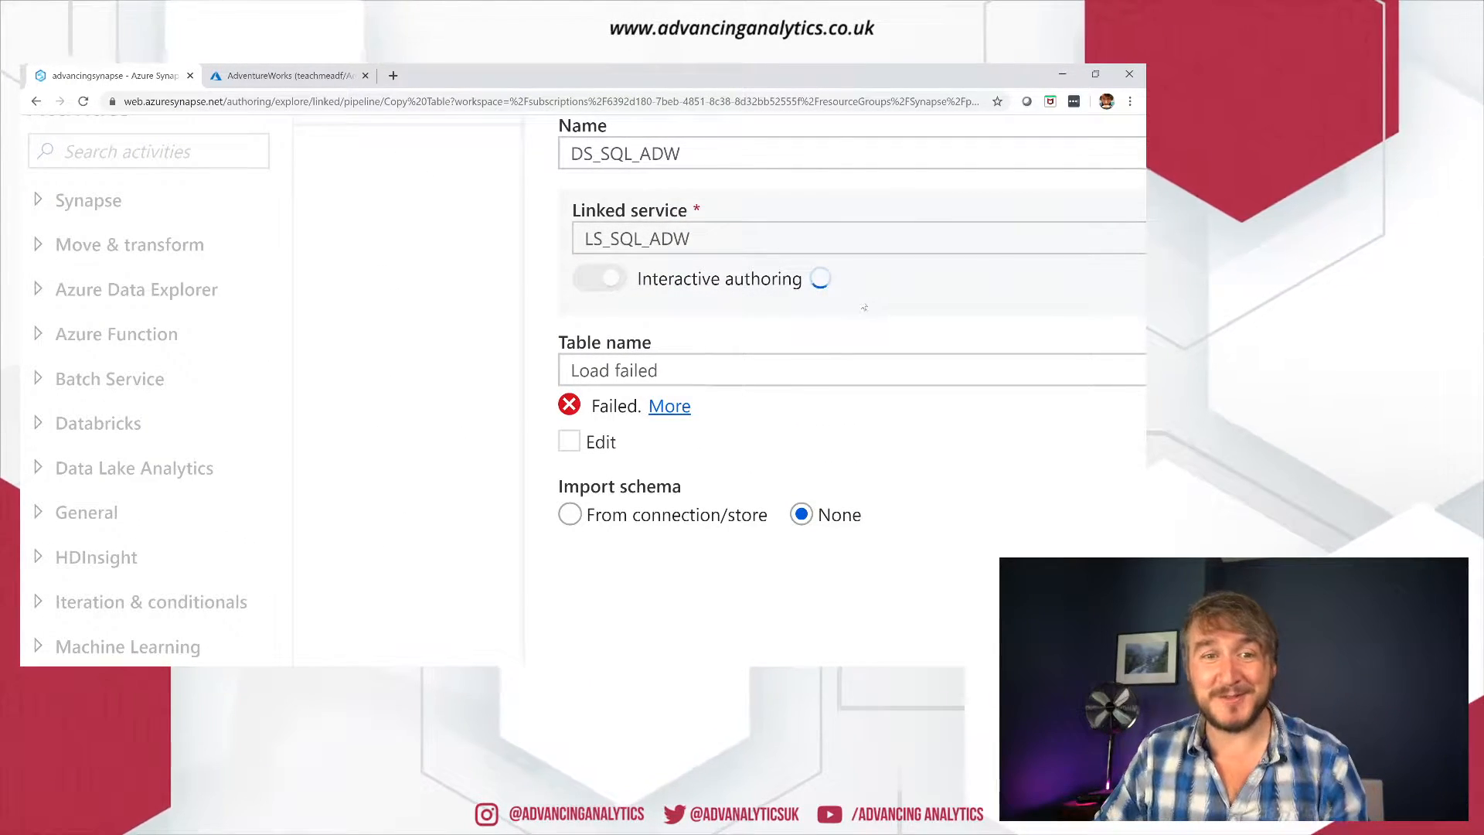
Step: Check the dataset's list of available tables and the startup status of interactive authoring
click(776, 355)
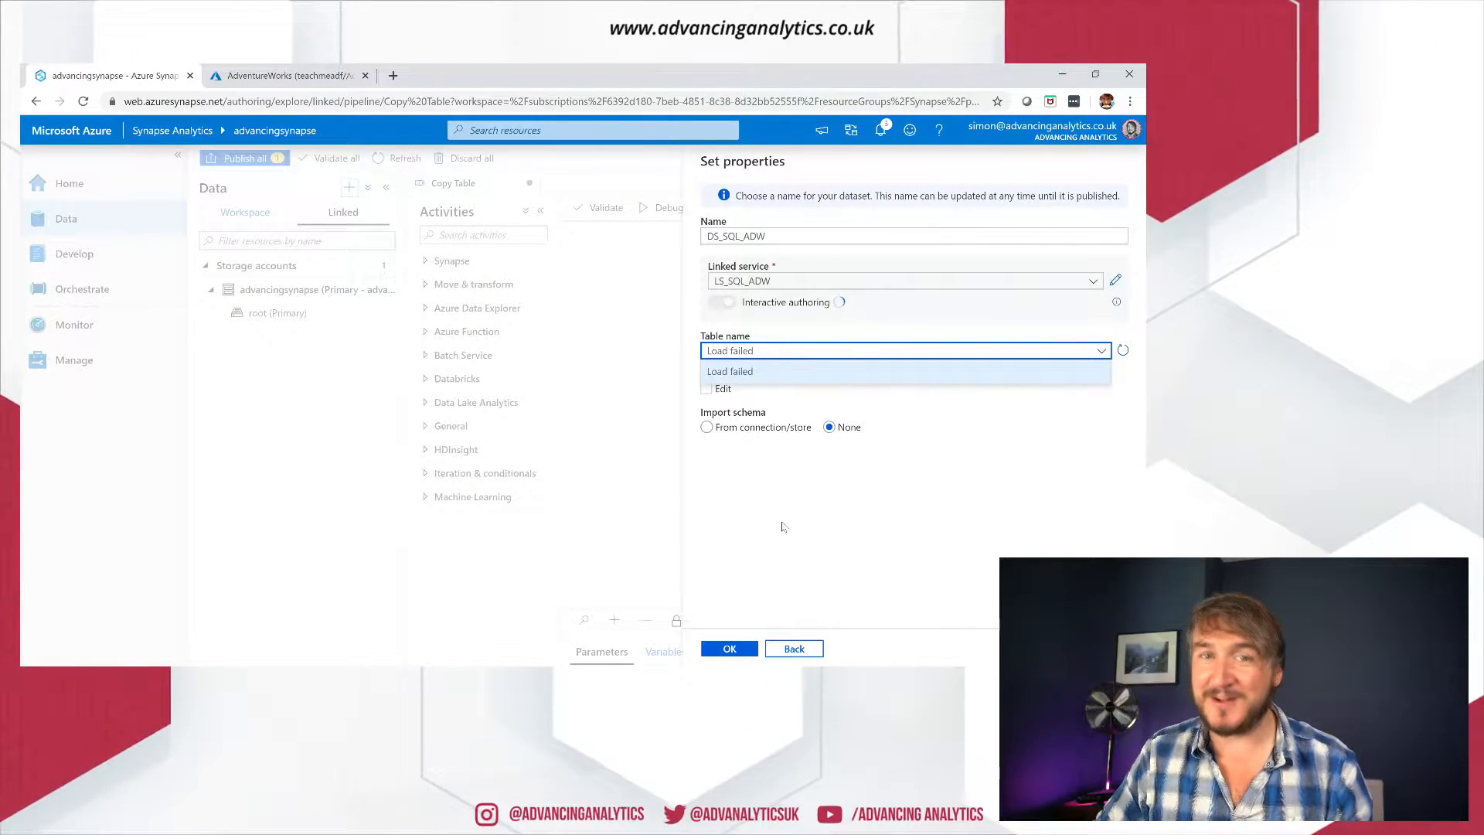
click(884, 499)
mouse_move(773, 302)
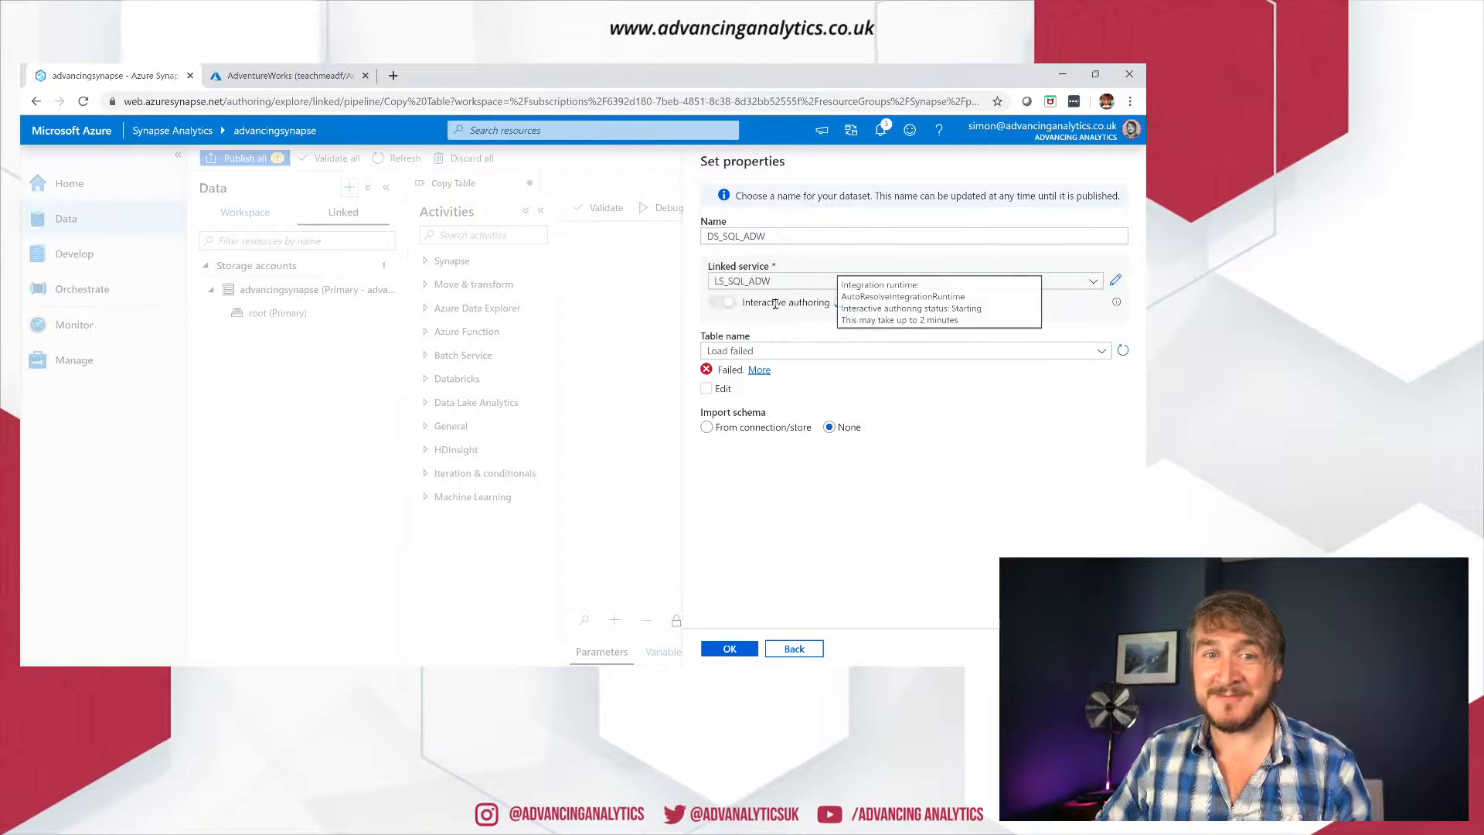
scroll(795, 304, up, 5)
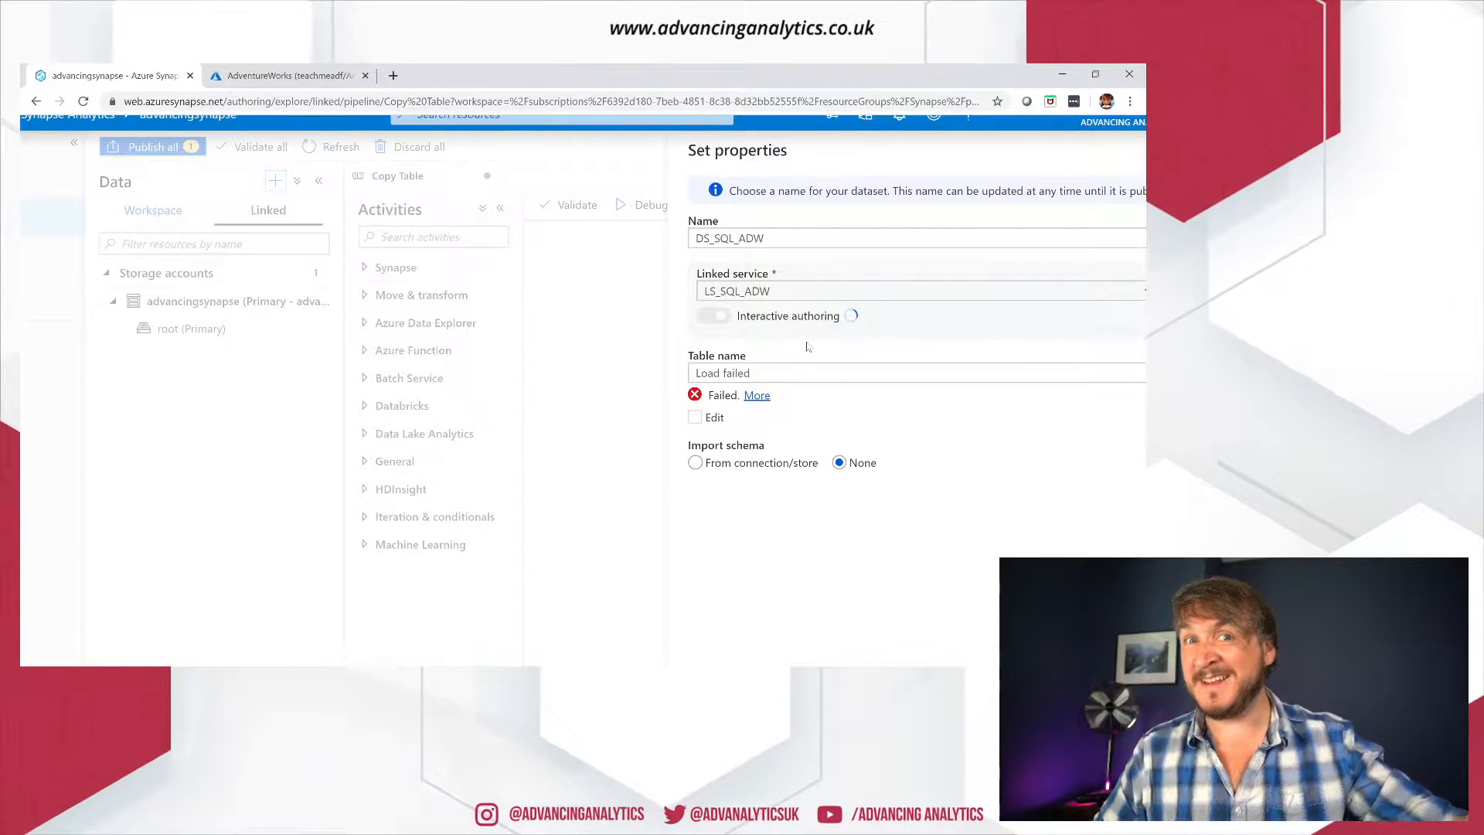
scroll(939, 338, right, 2)
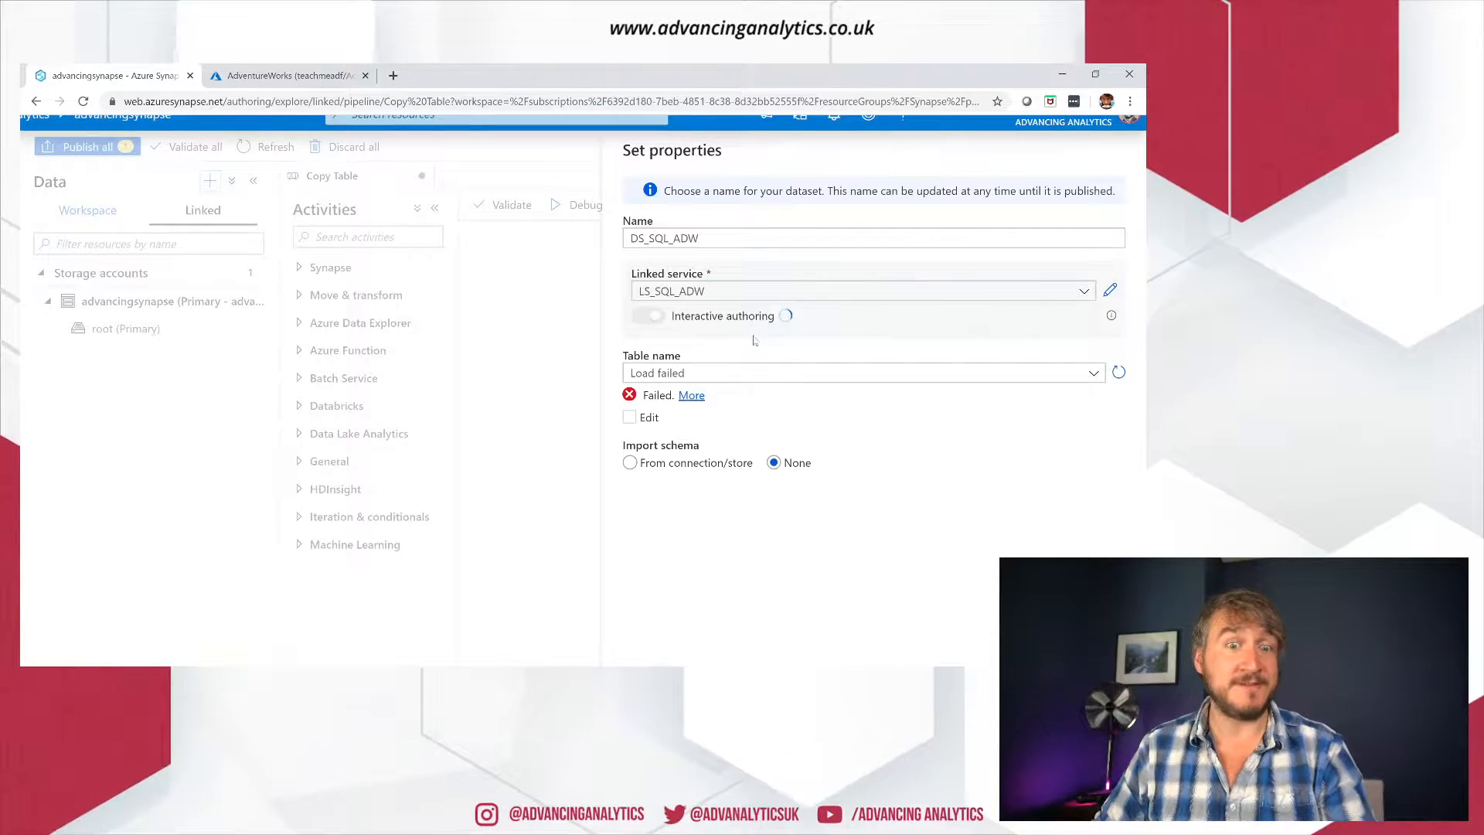
Step: Switch the table name to manual entry, leave it blank with schema import set to None, and create the dataset
click(630, 418)
click(888, 375)
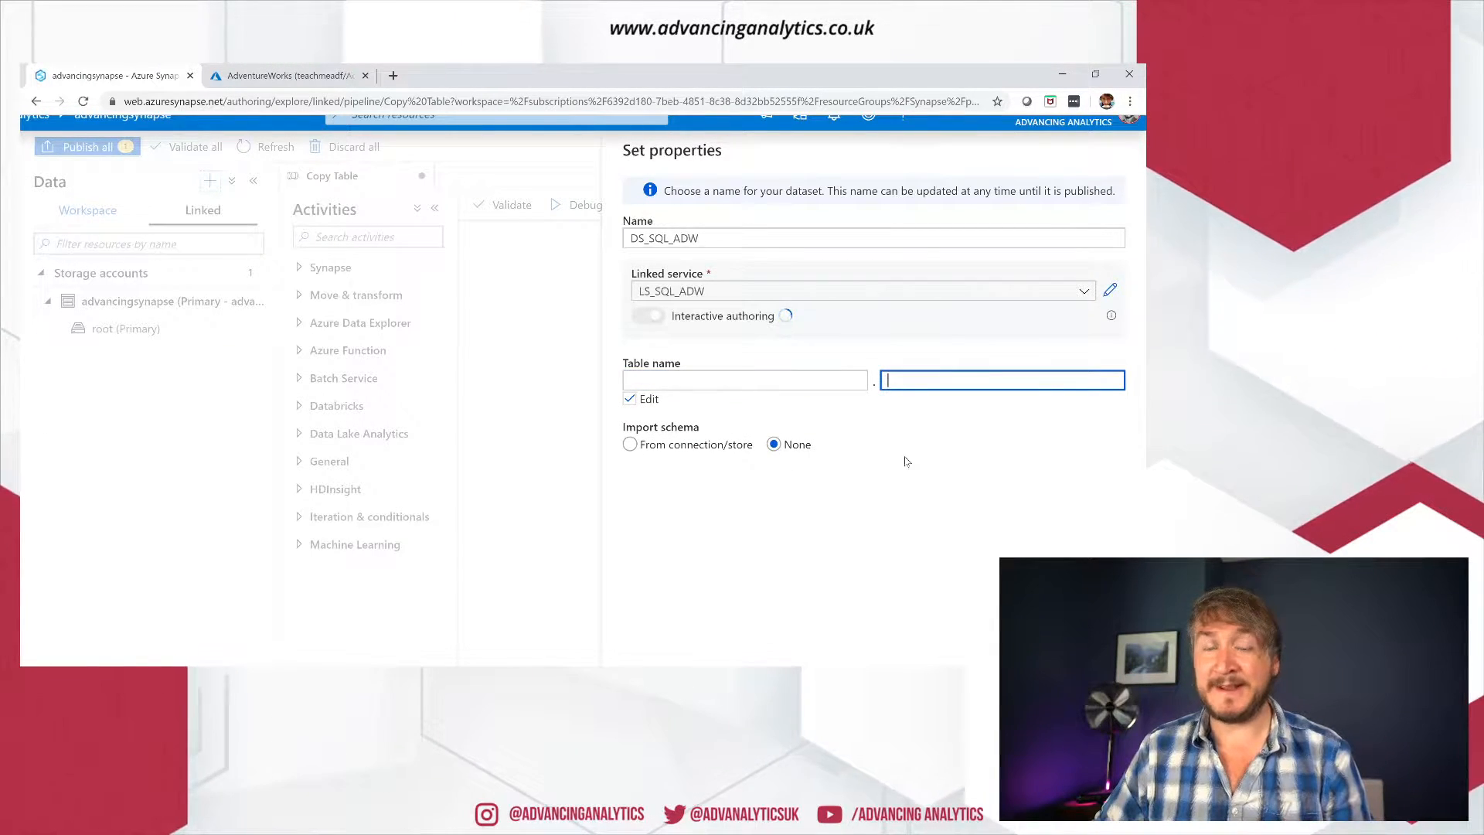
scroll(893, 470, down, 1)
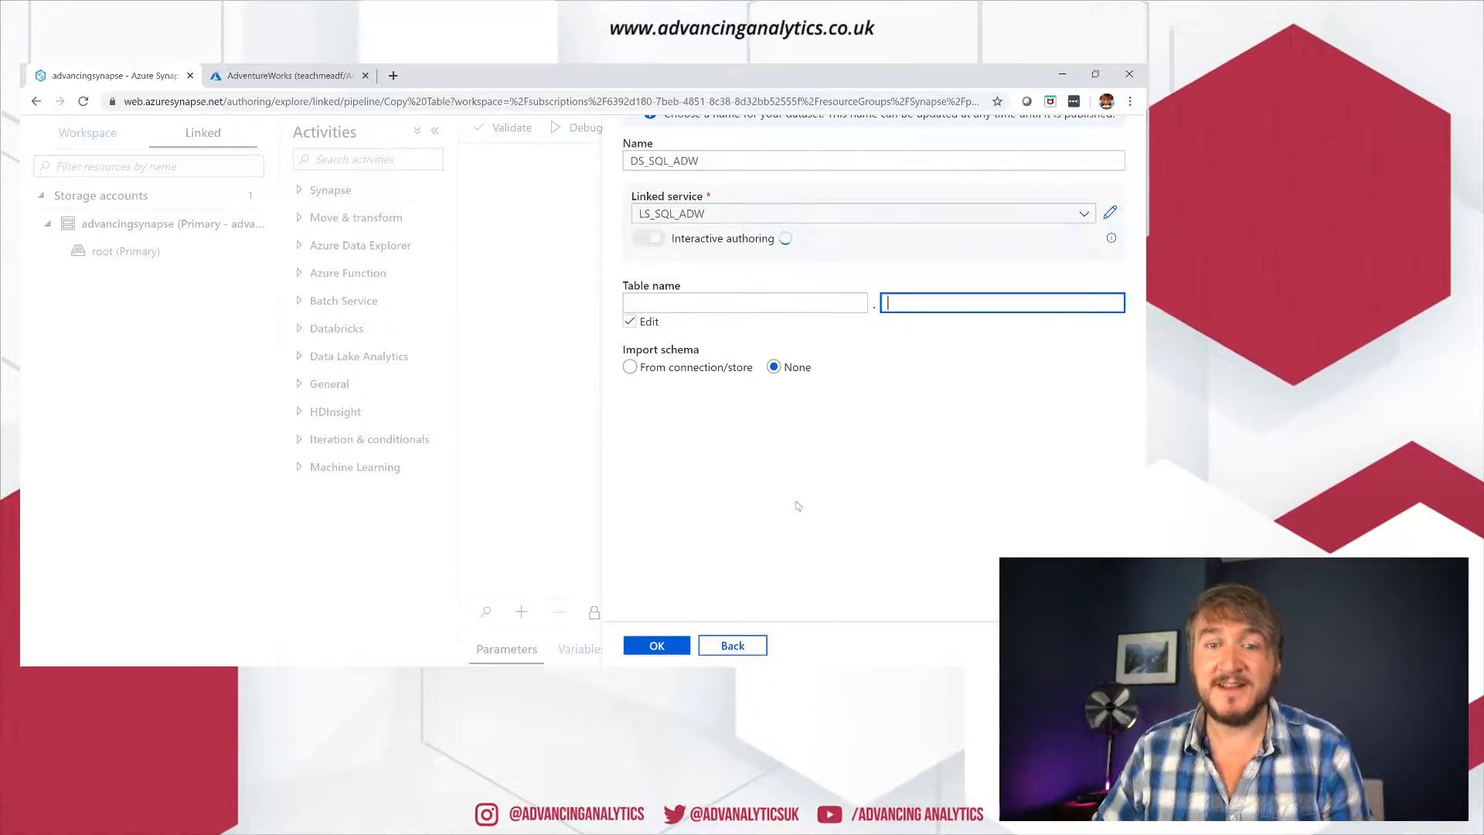
click(670, 642)
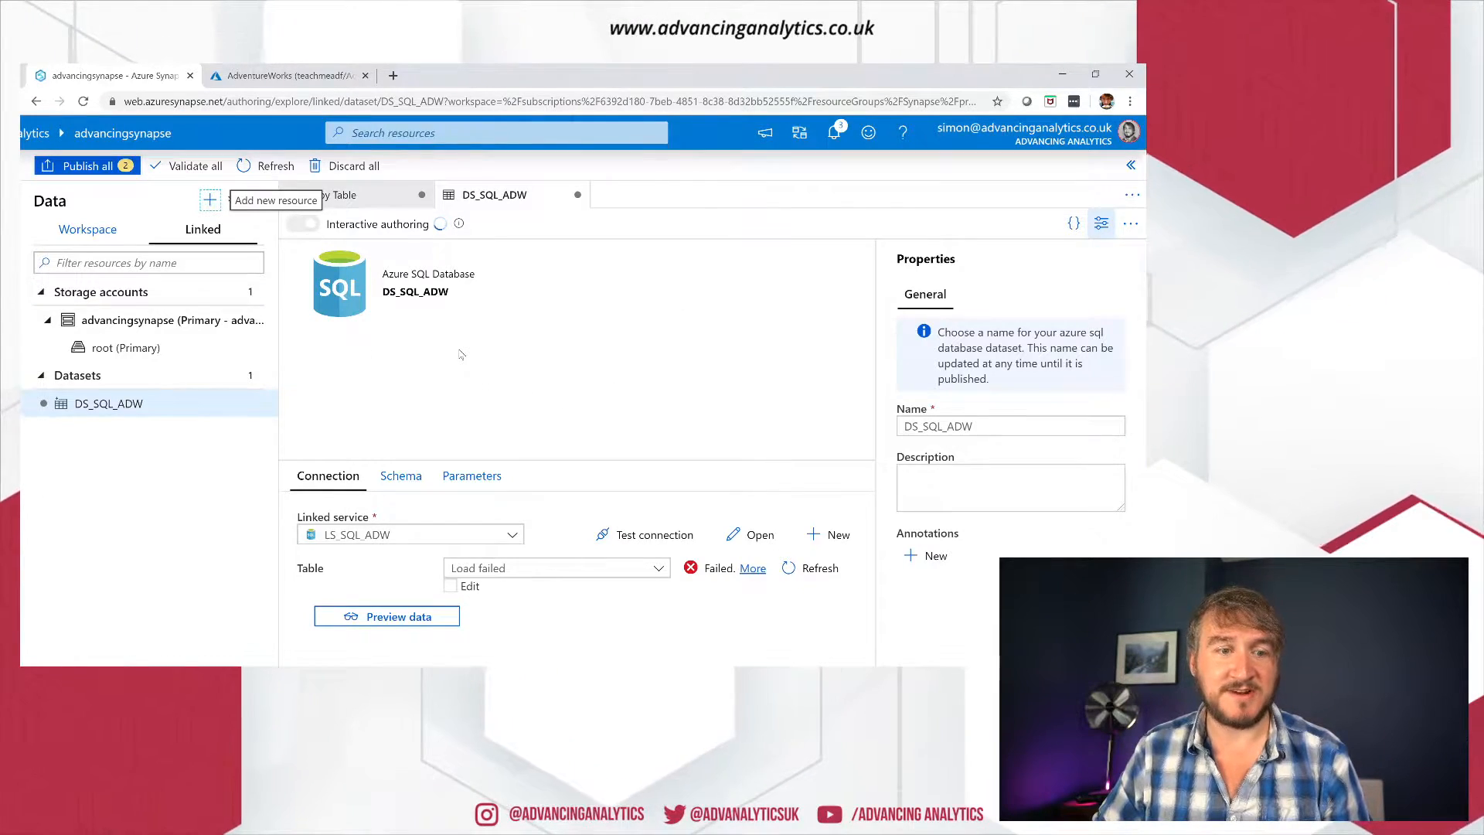
Step: Add a String parameter named TableName to the DS_SQL_ADW dataset
scroll(410, 377, down, 2)
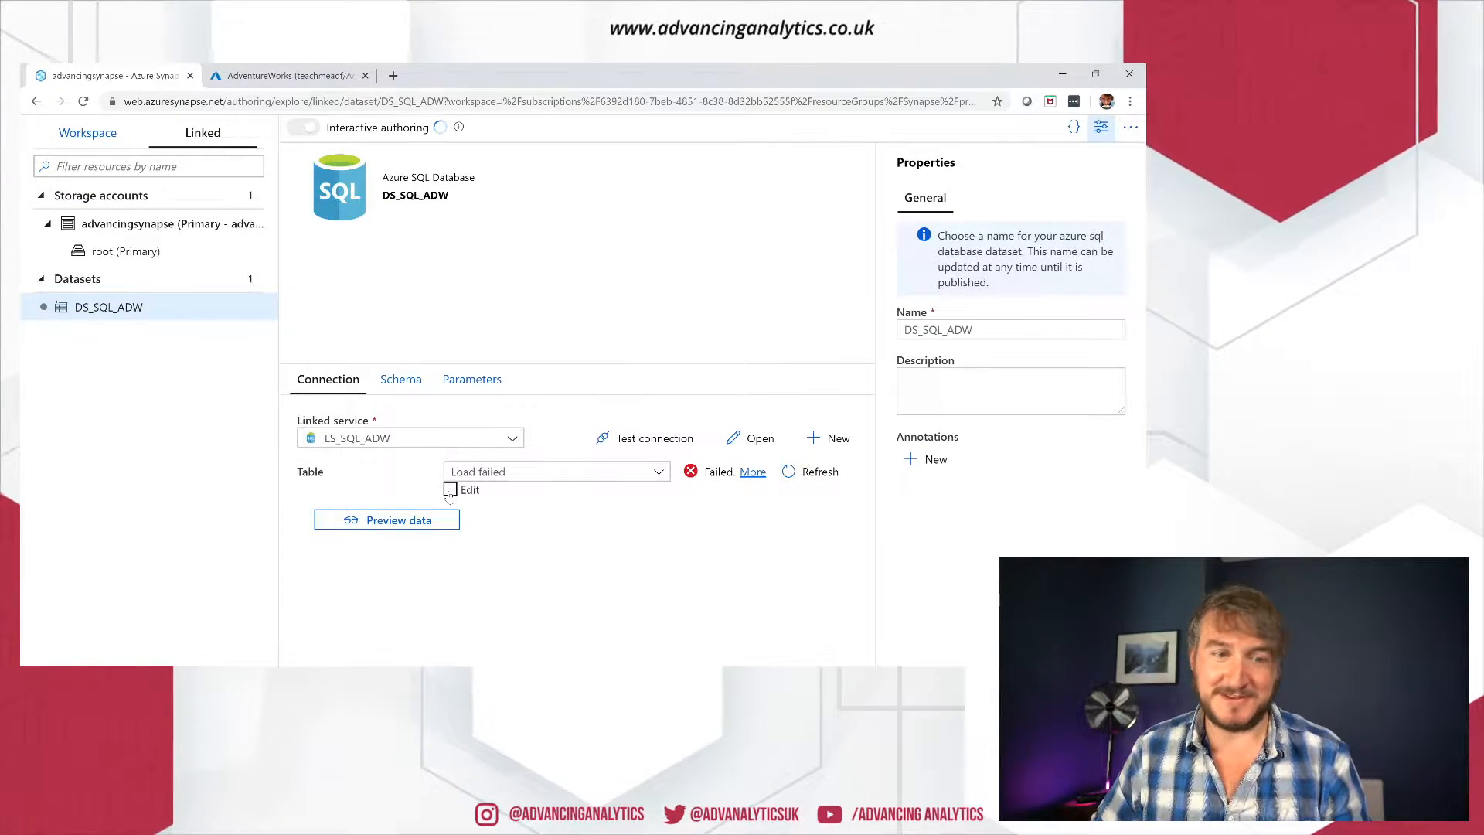
click(471, 378)
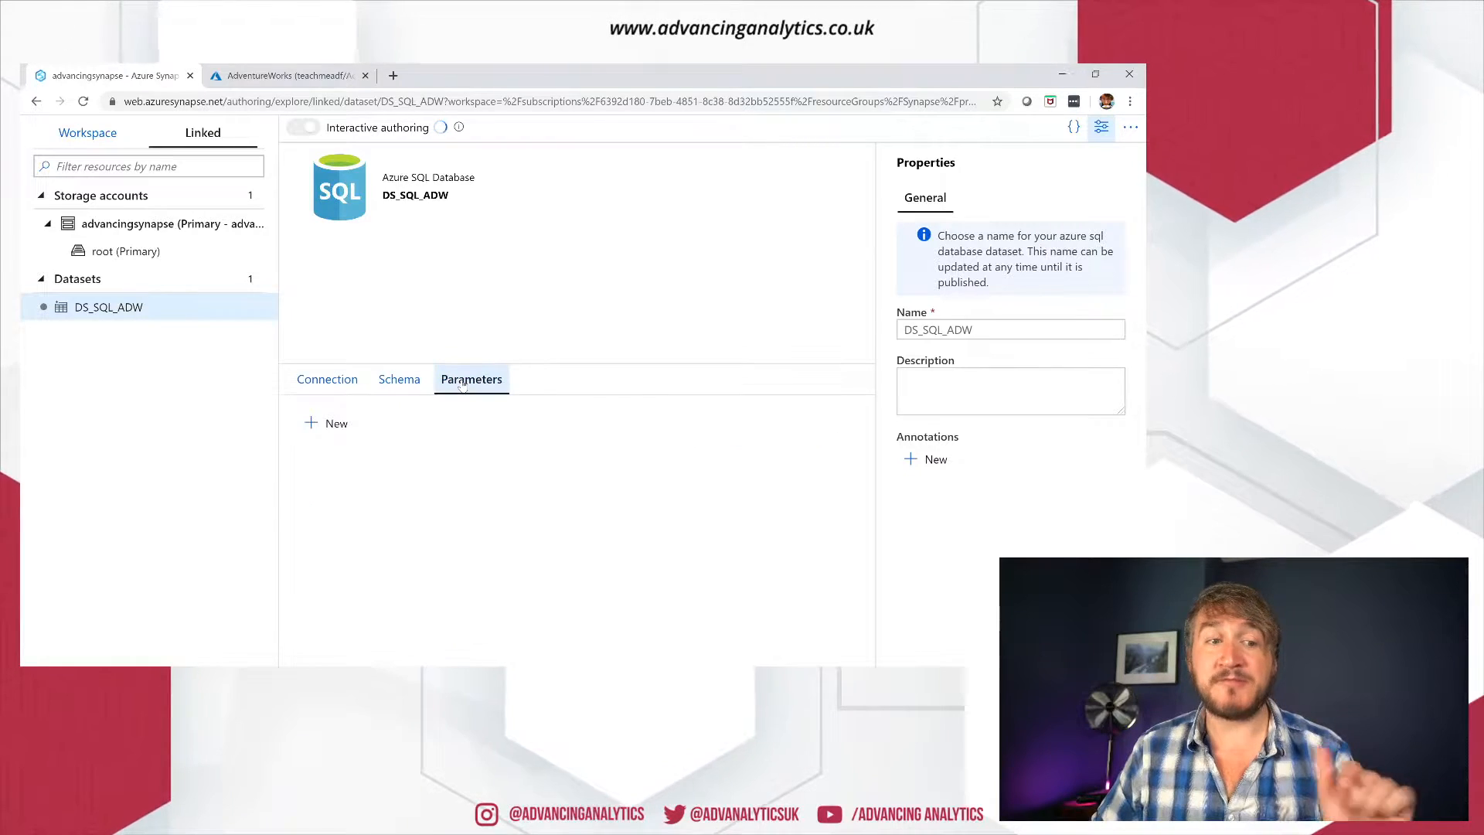
click(317, 423)
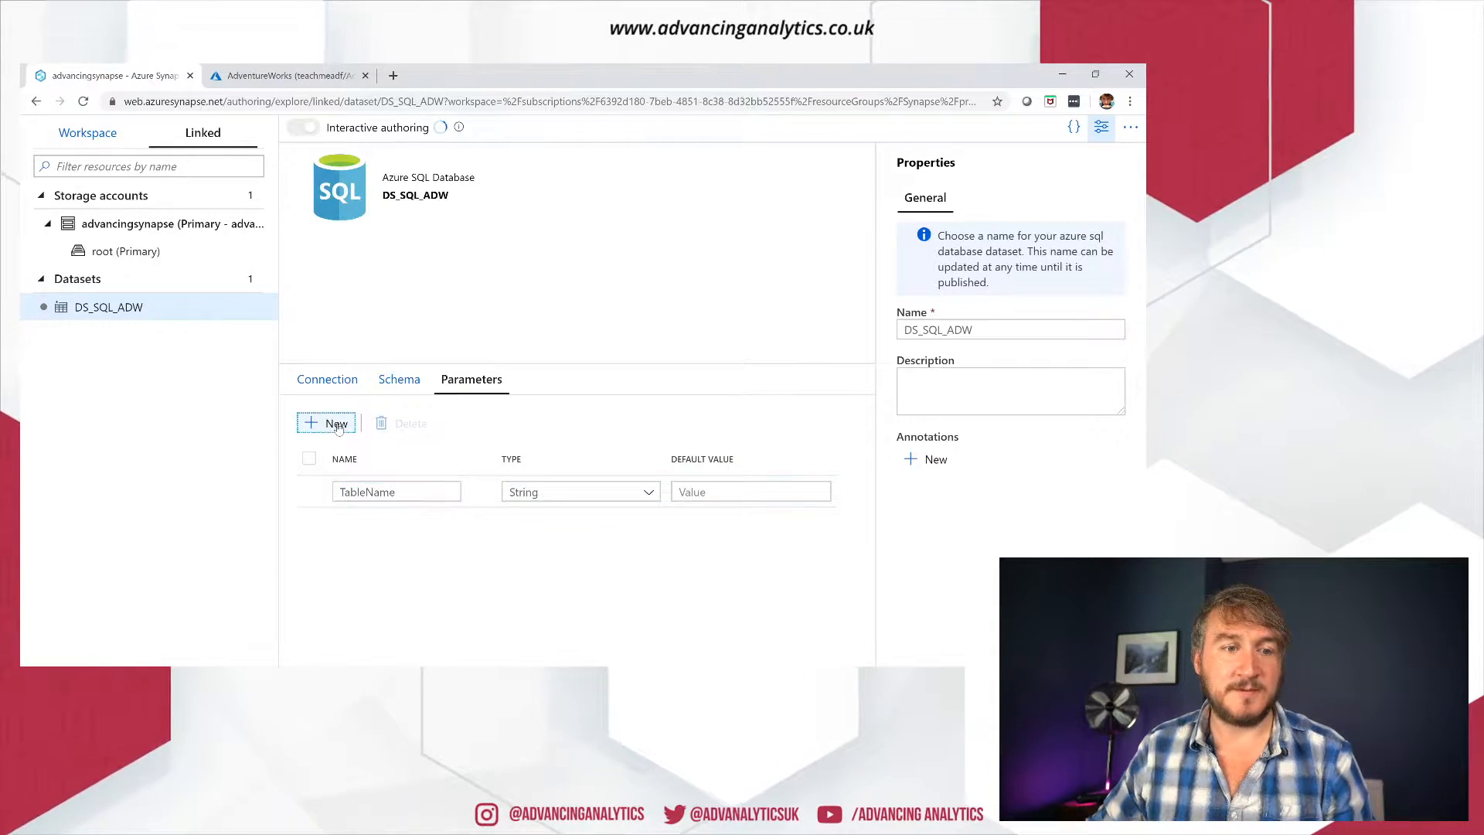
Step: Add a second String parameter named SchemaName to the DS_SQL_ADW dataset
click(330, 424)
click(412, 526)
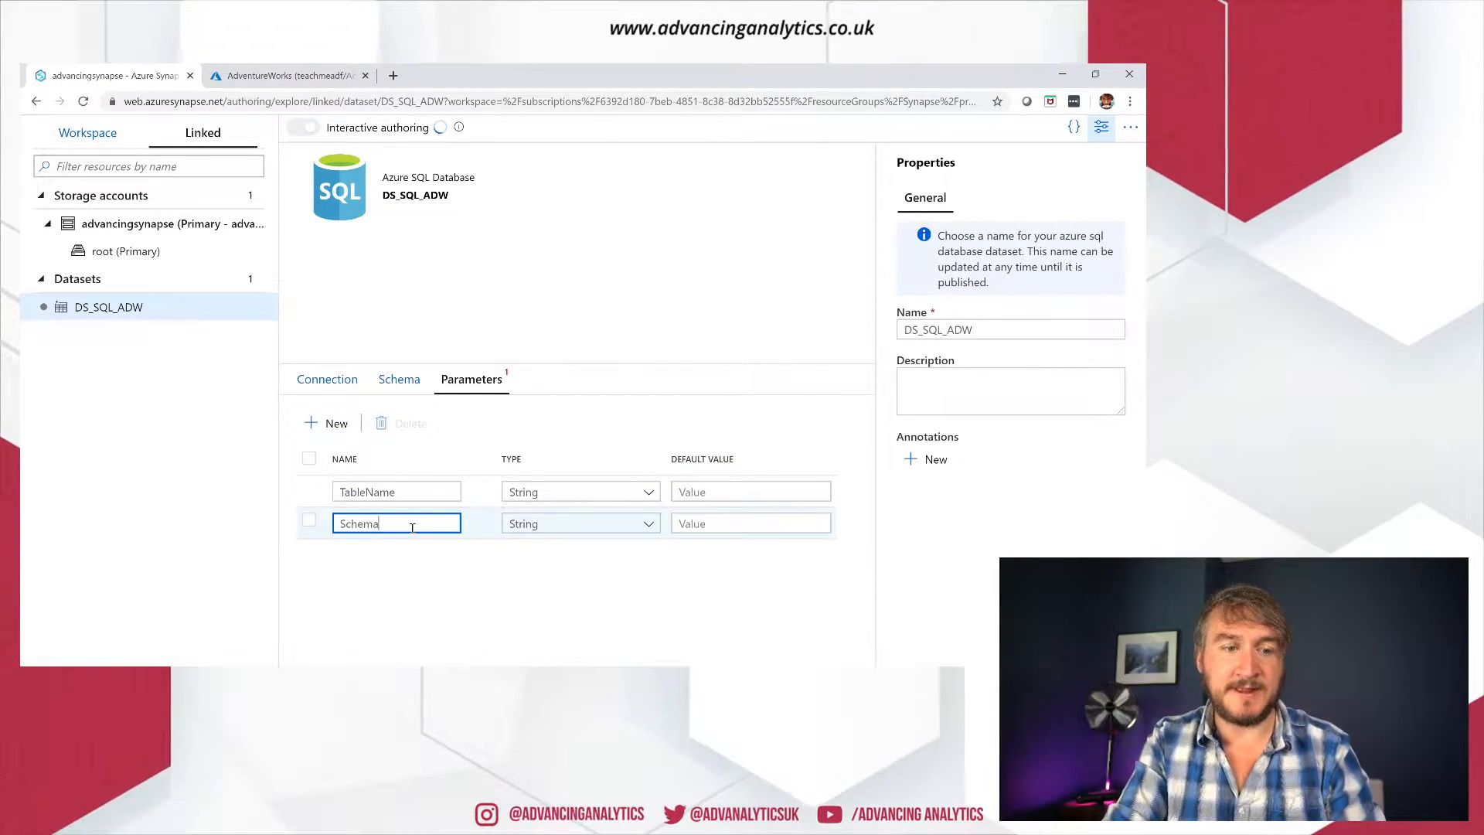
click(452, 605)
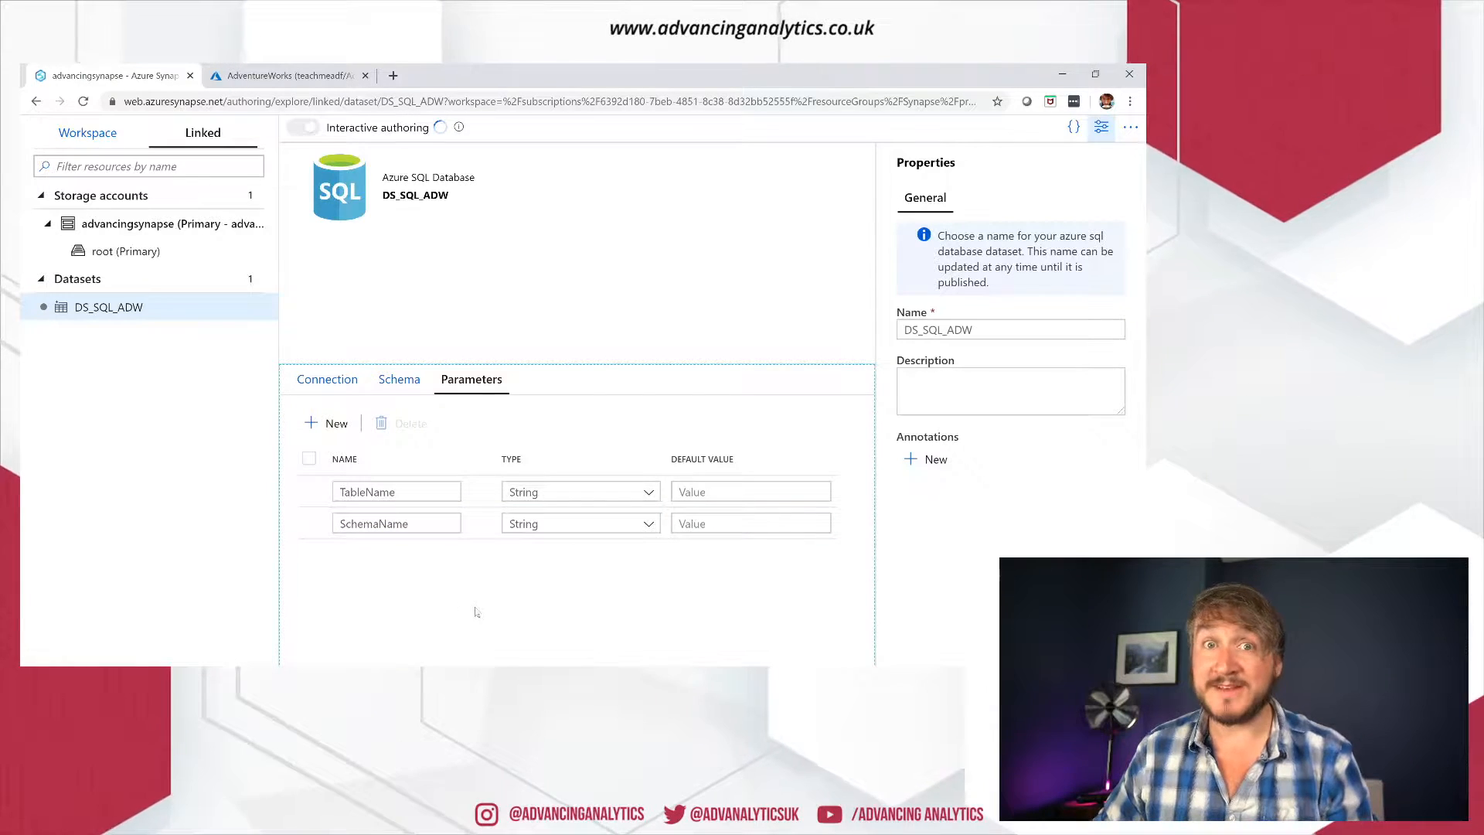
click(326, 391)
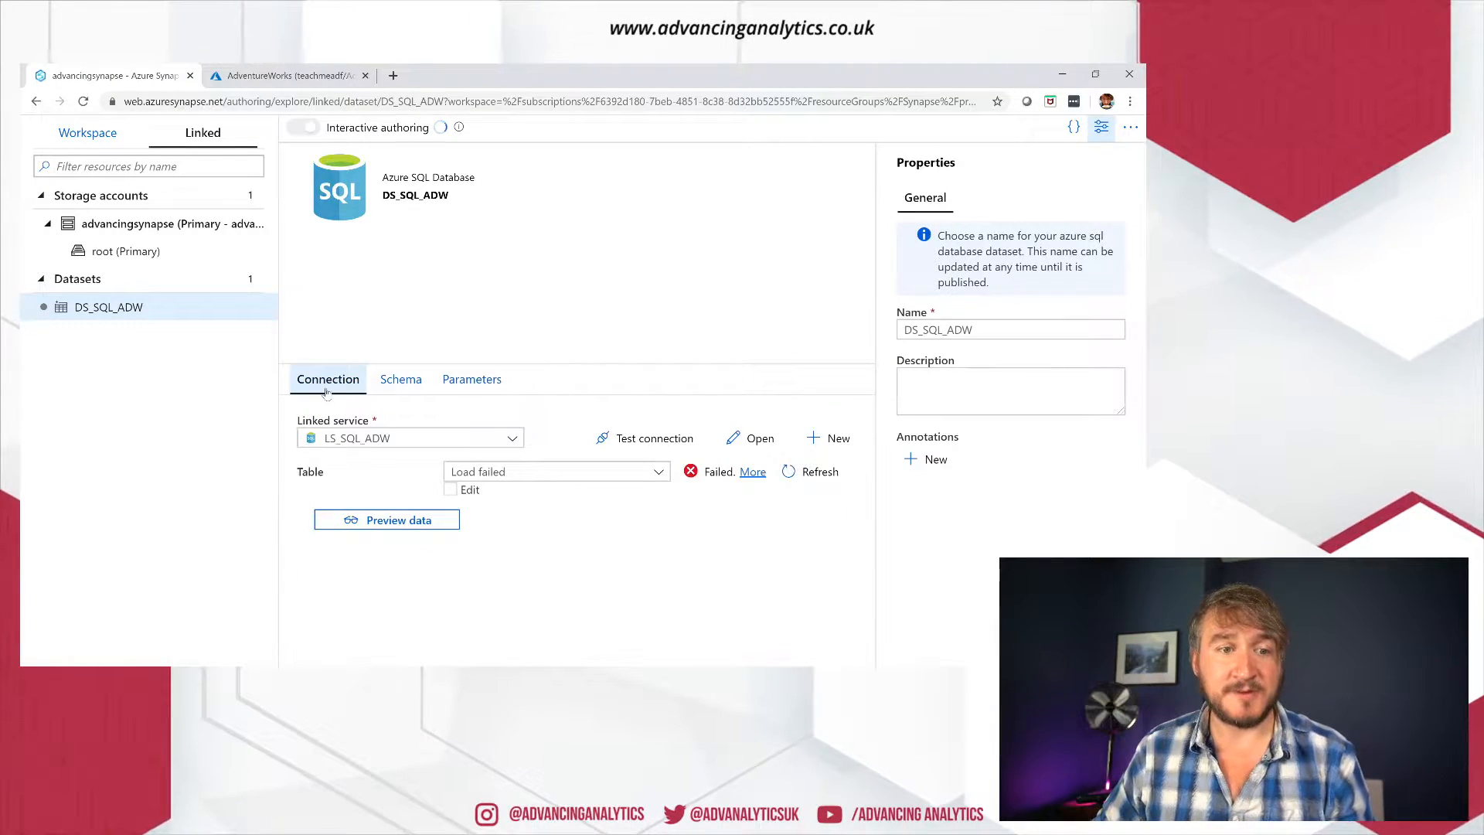
click(450, 490)
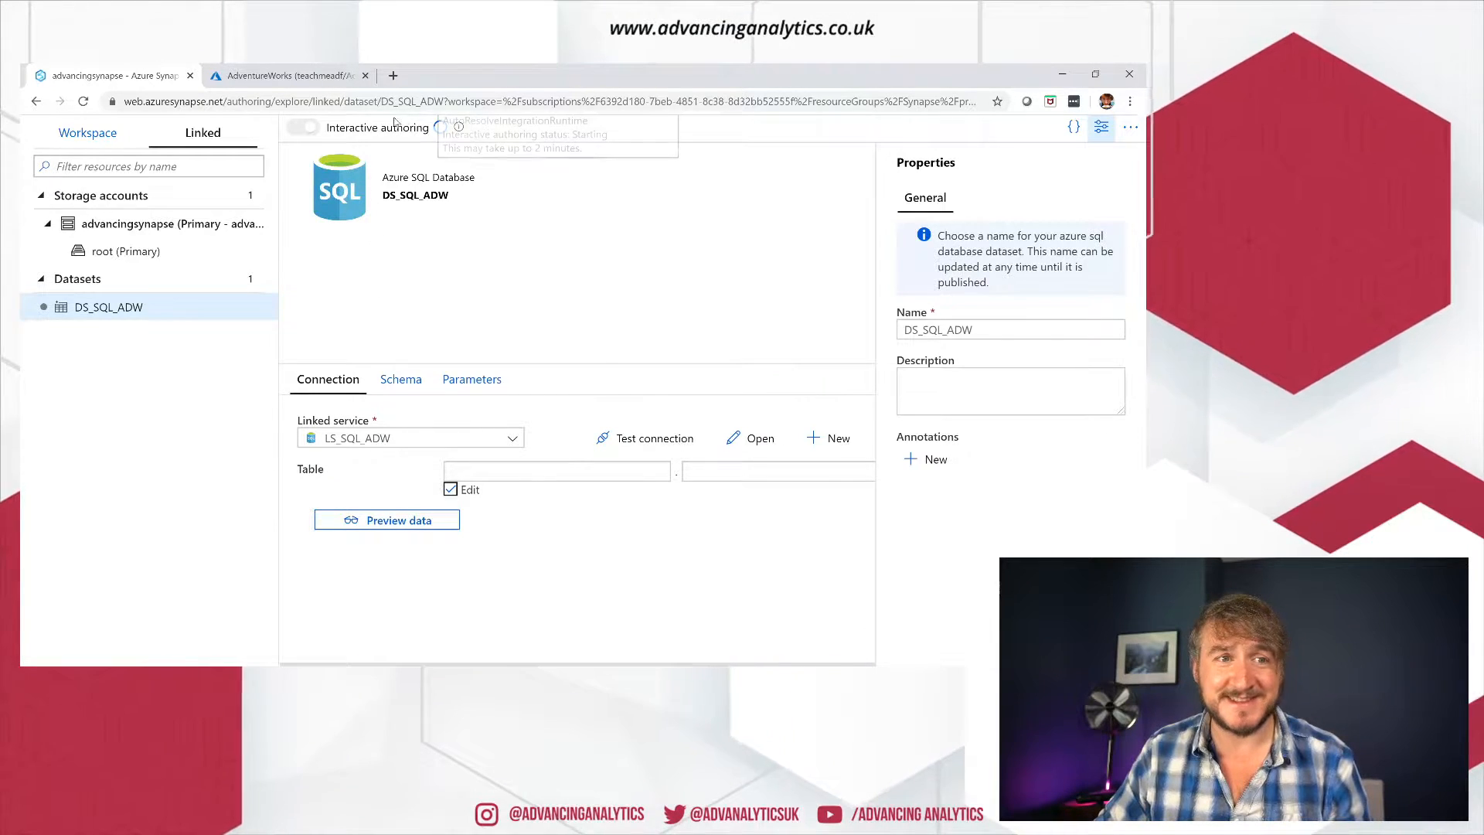
click(486, 472)
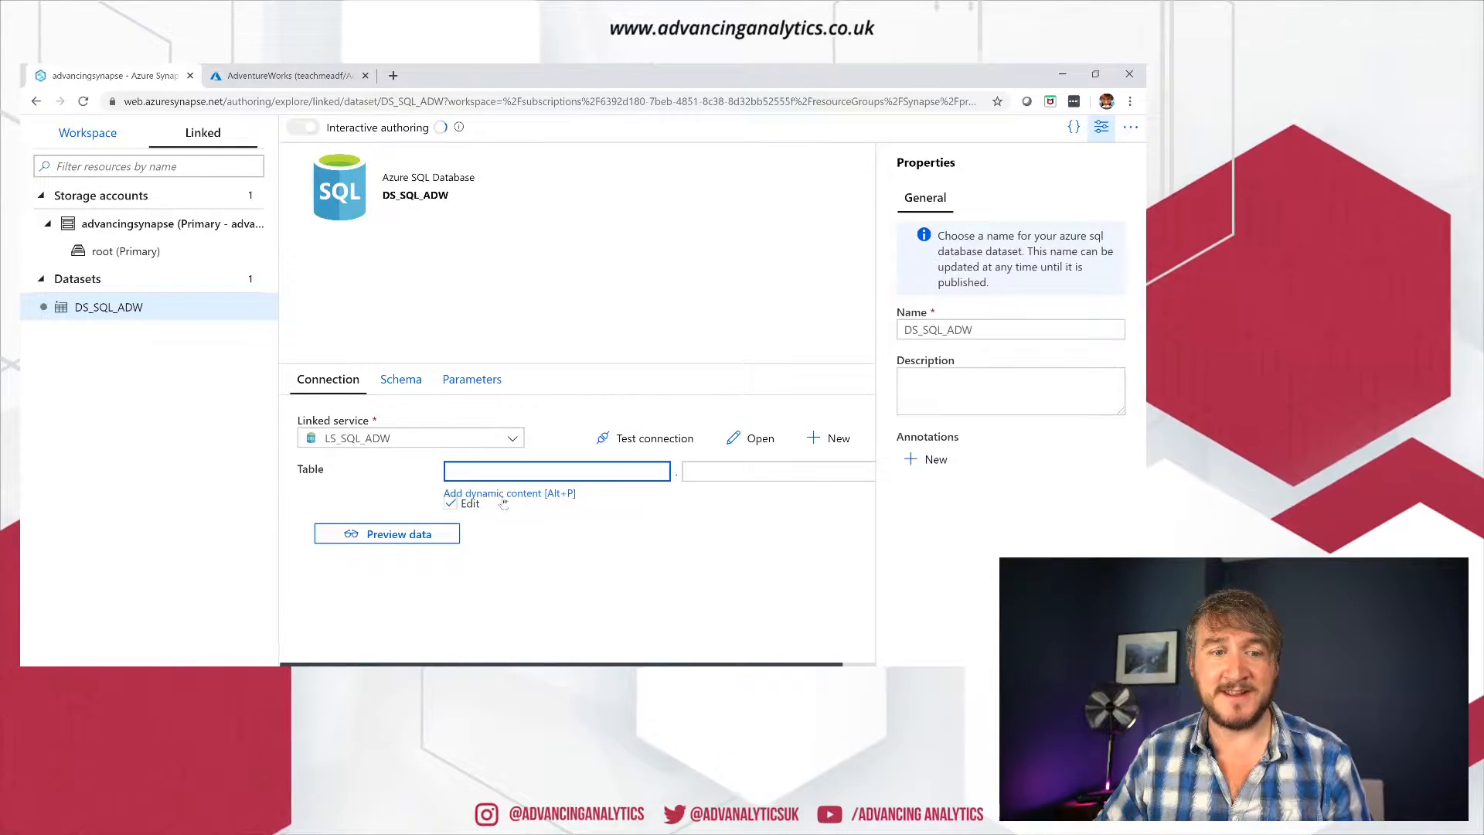
click(506, 493)
click(700, 523)
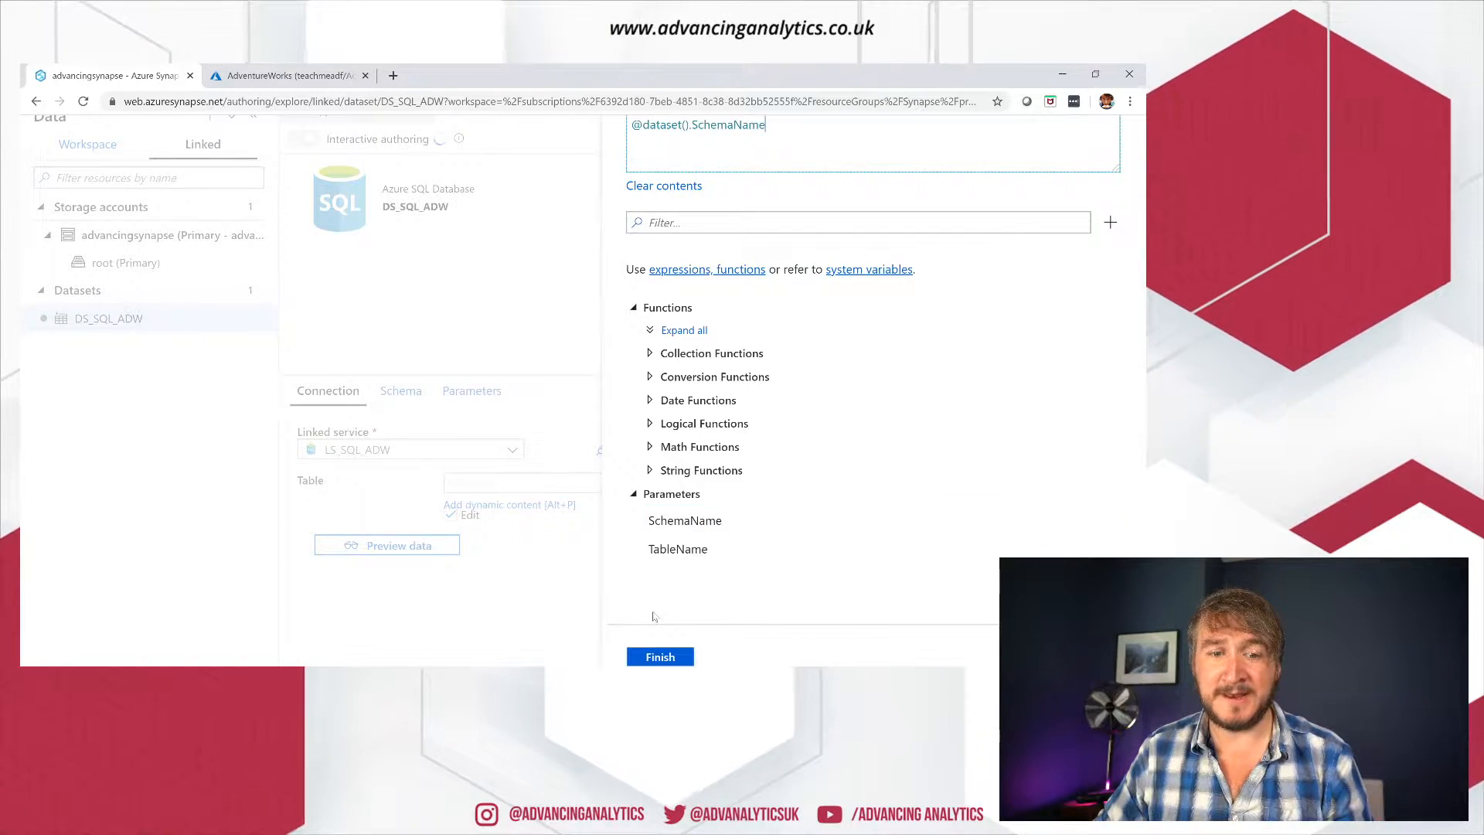
click(655, 656)
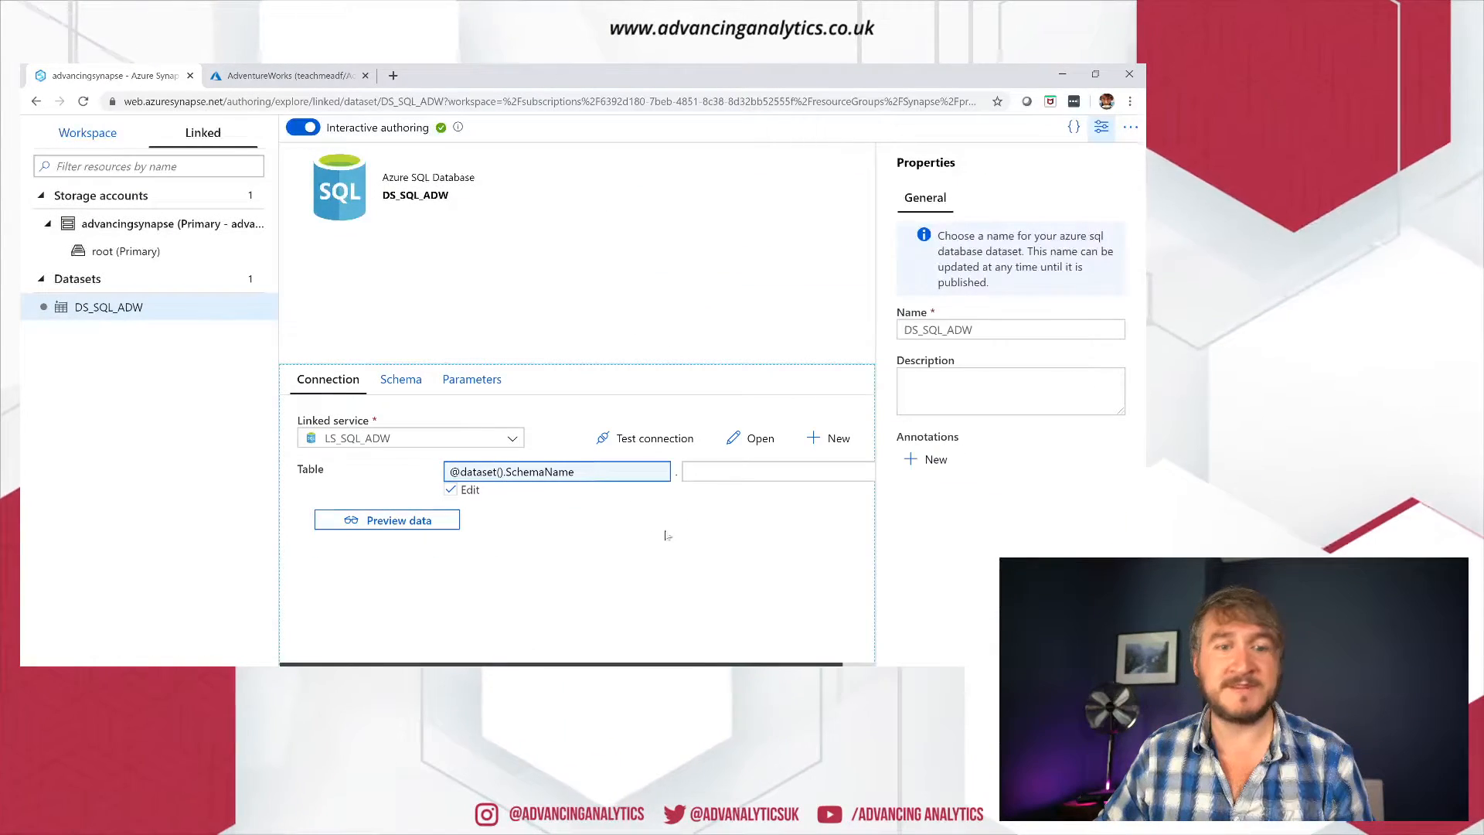
click(718, 480)
click(734, 493)
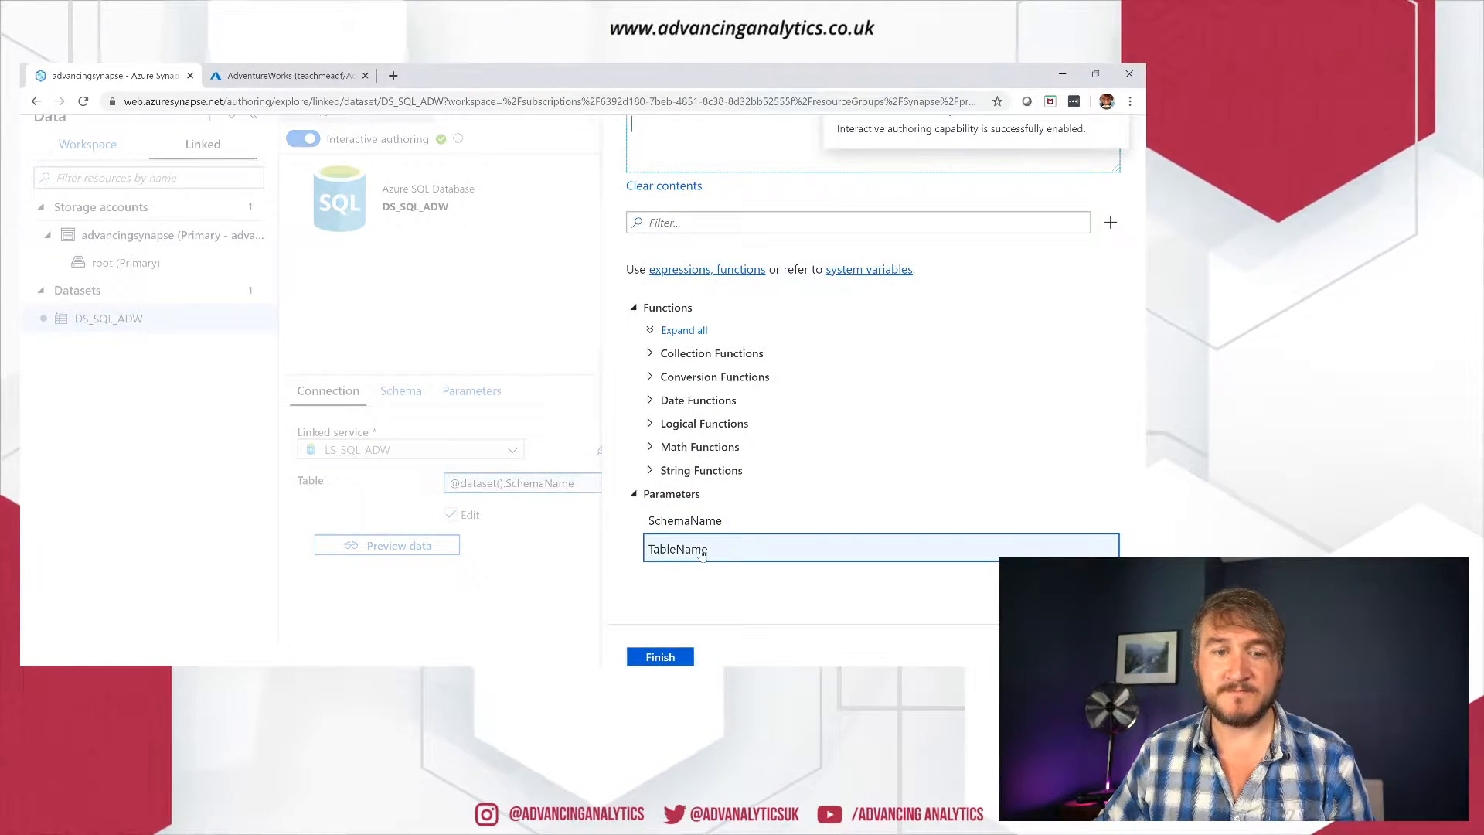
click(660, 656)
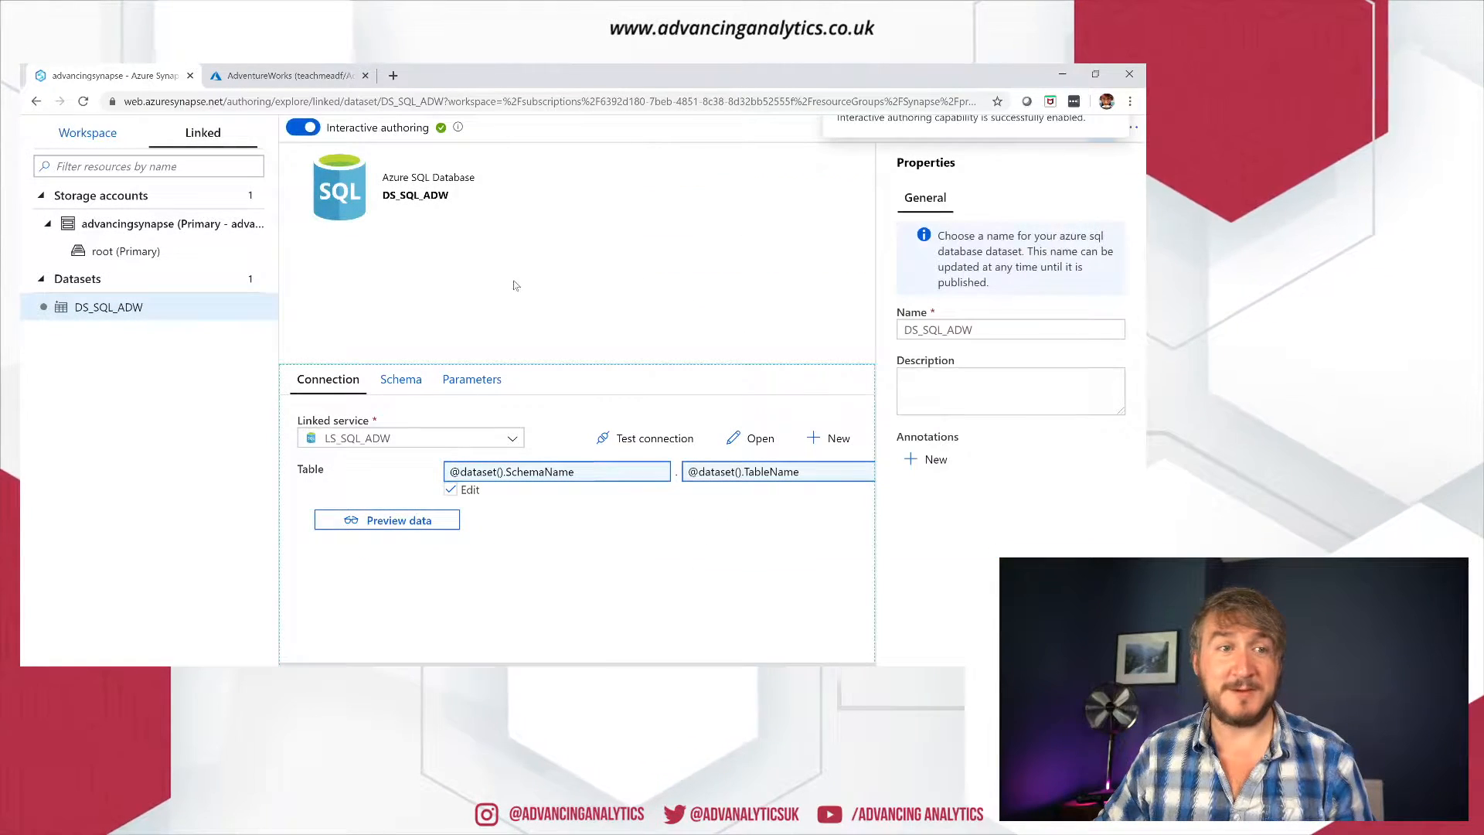
right_click(917, 360)
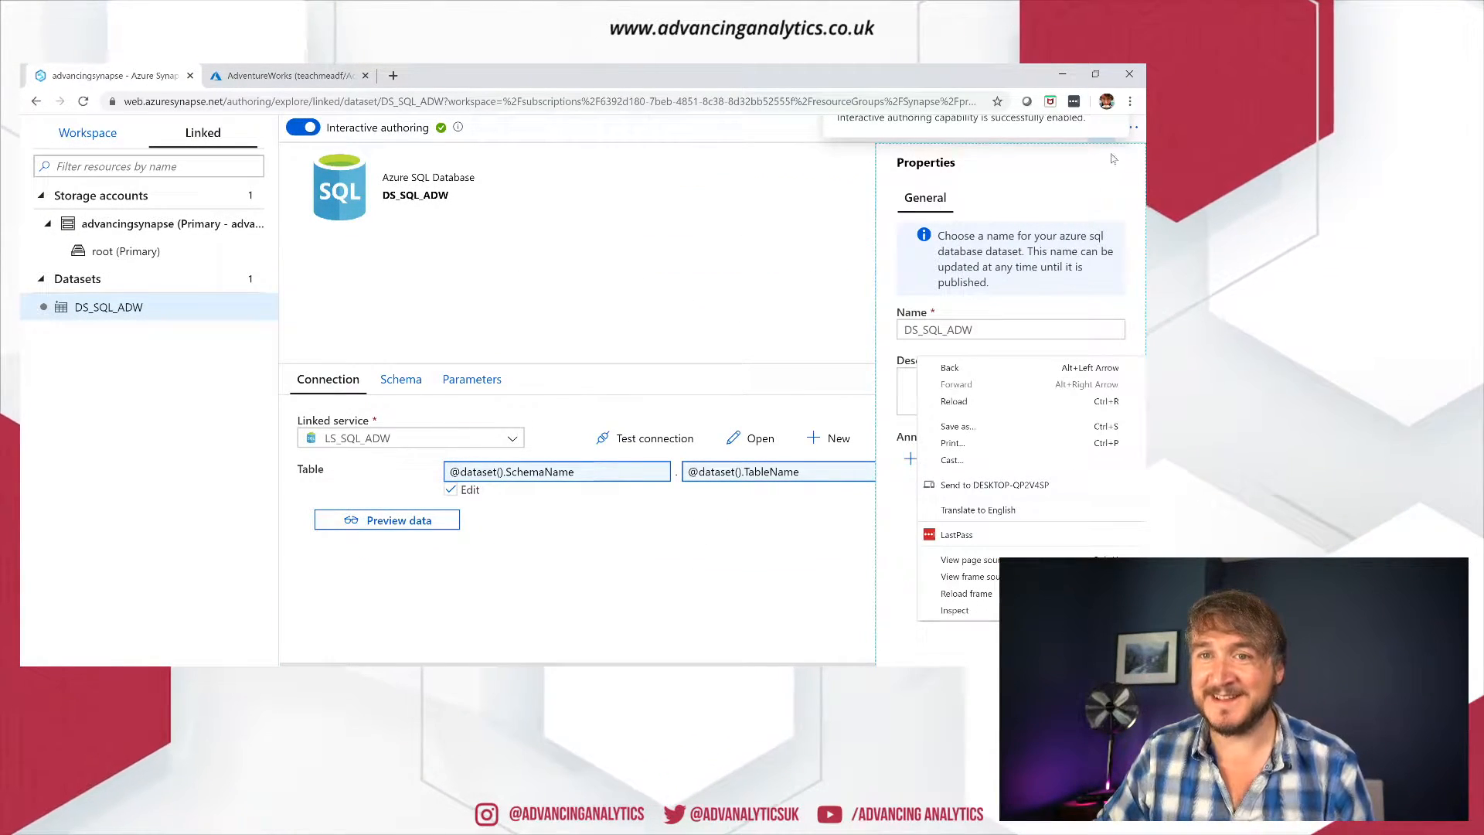
click(1101, 127)
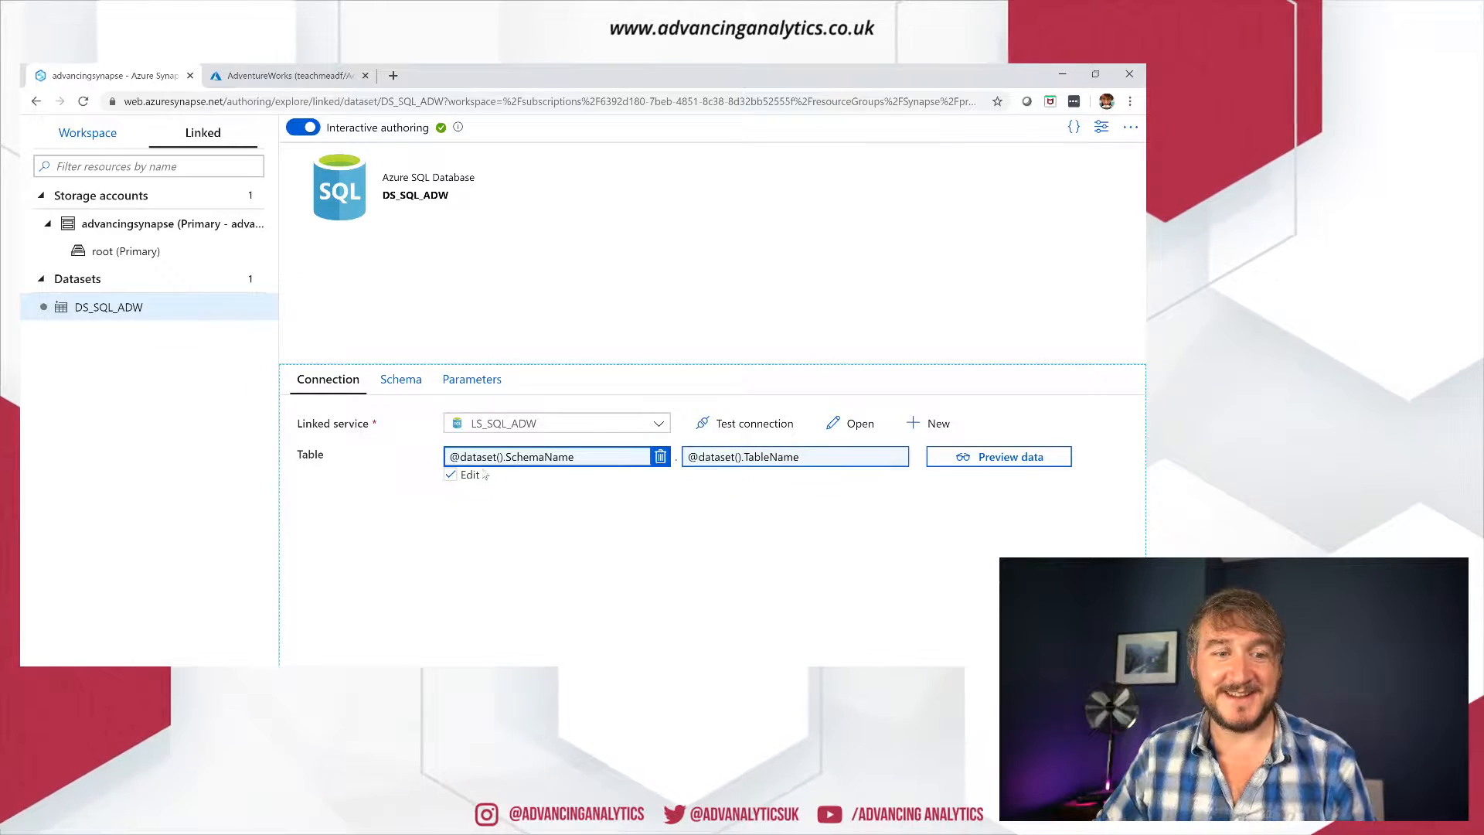
Step: Preview the dataset's data with TableName set to Product and SchemaName set to SalesLT, and look through the rows
click(982, 458)
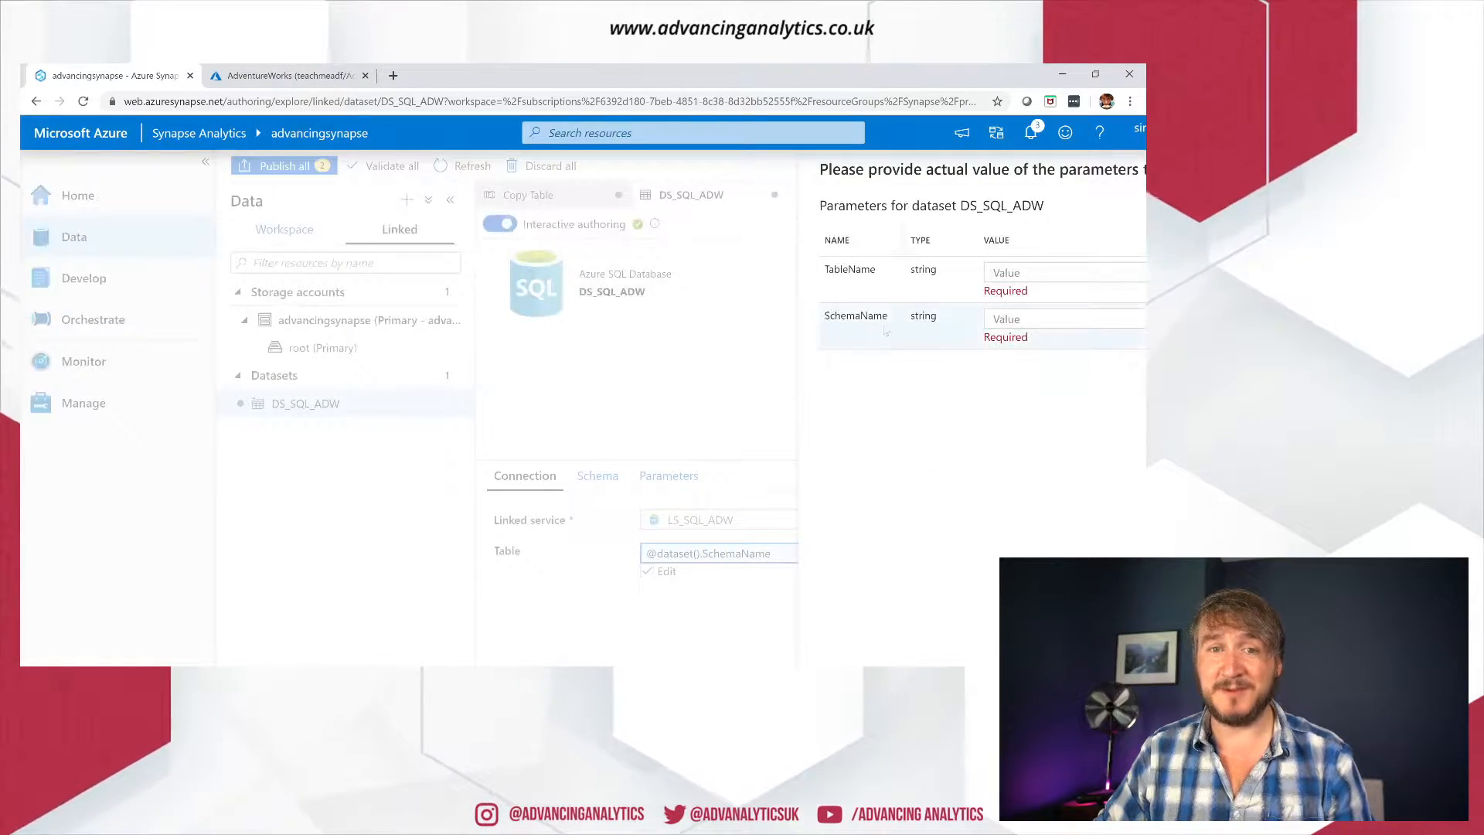
click(822, 274)
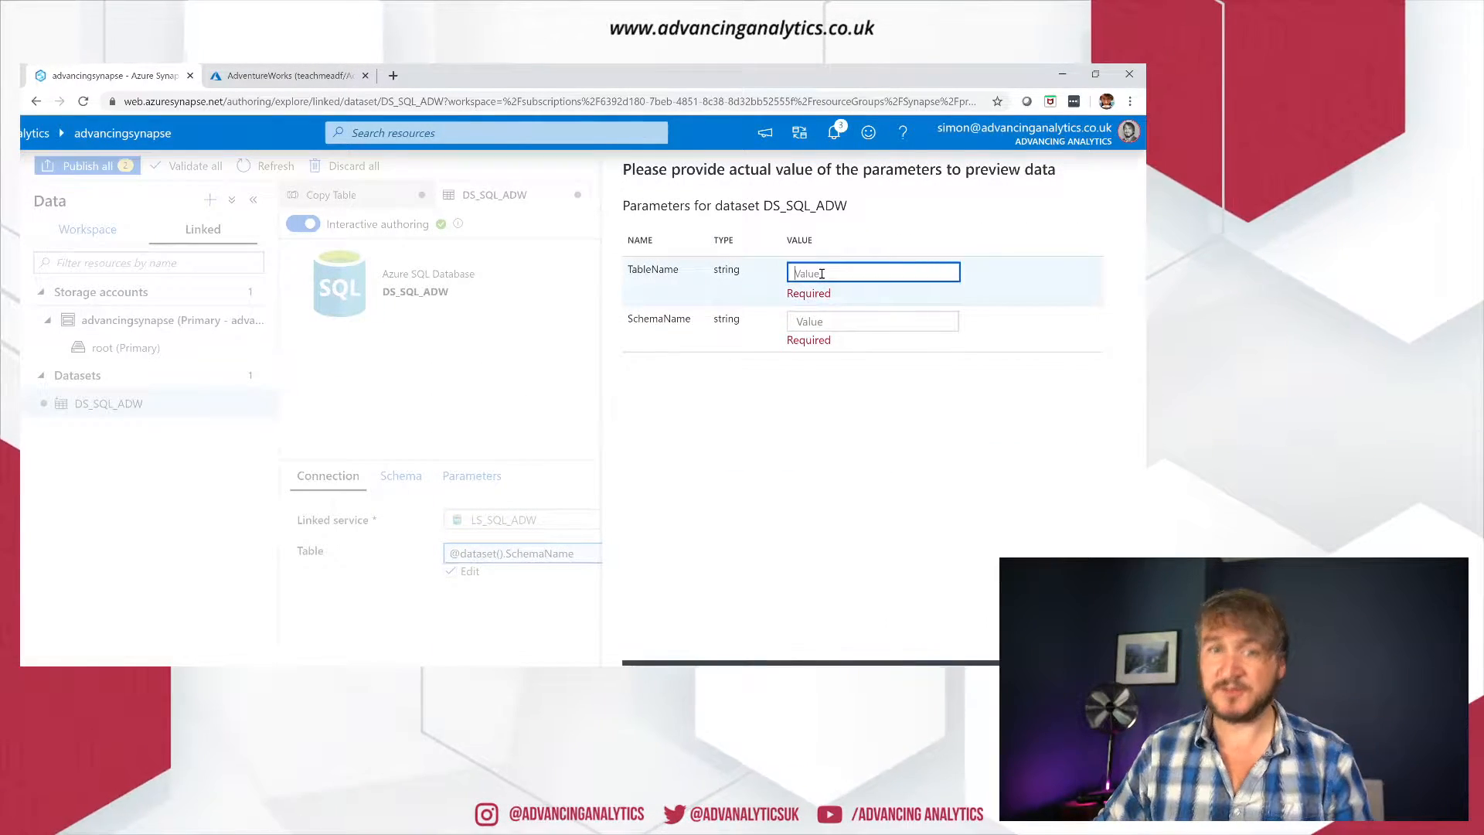
text(Product)
key(Tab)
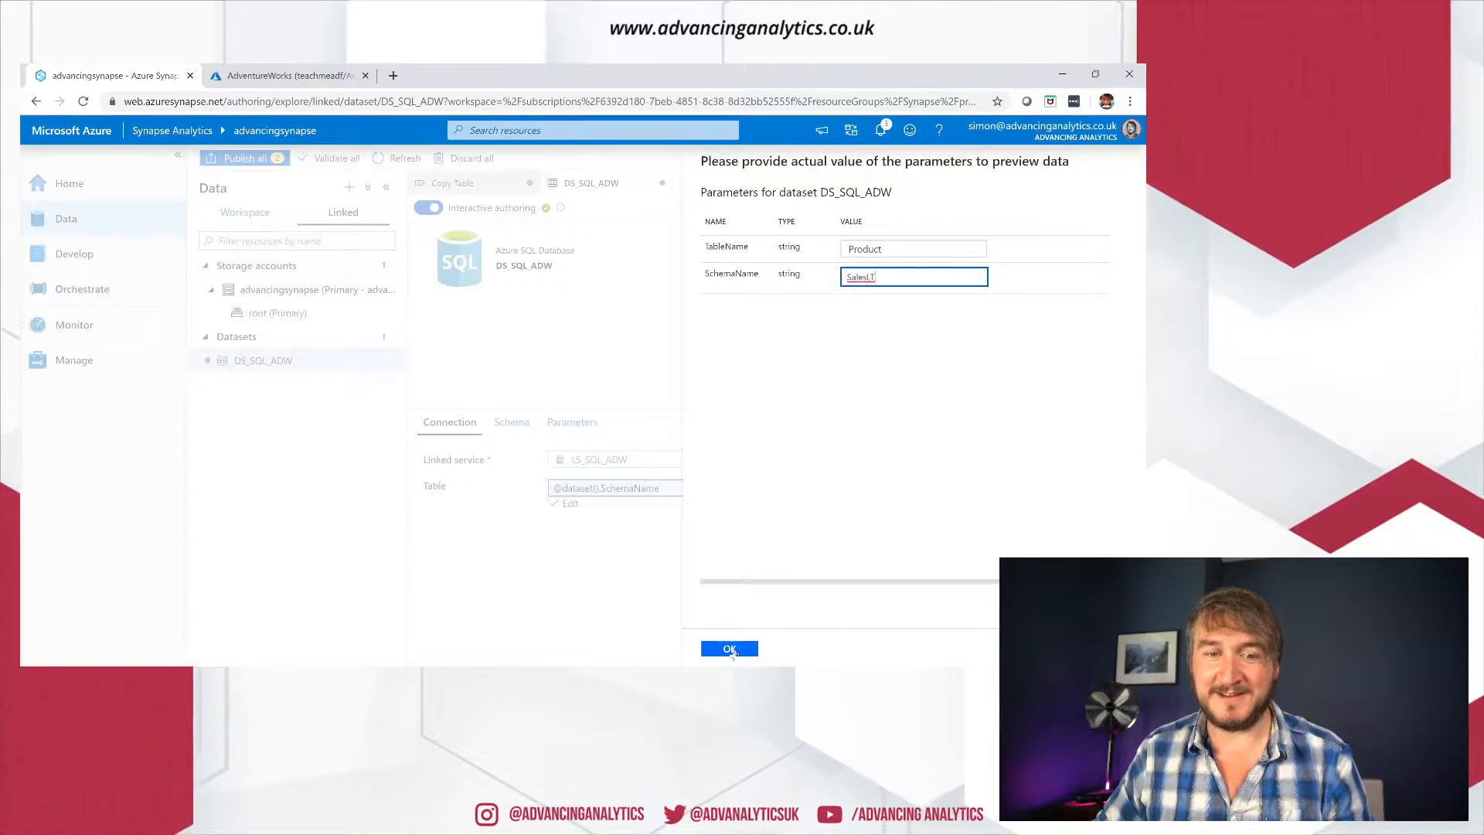
click(730, 650)
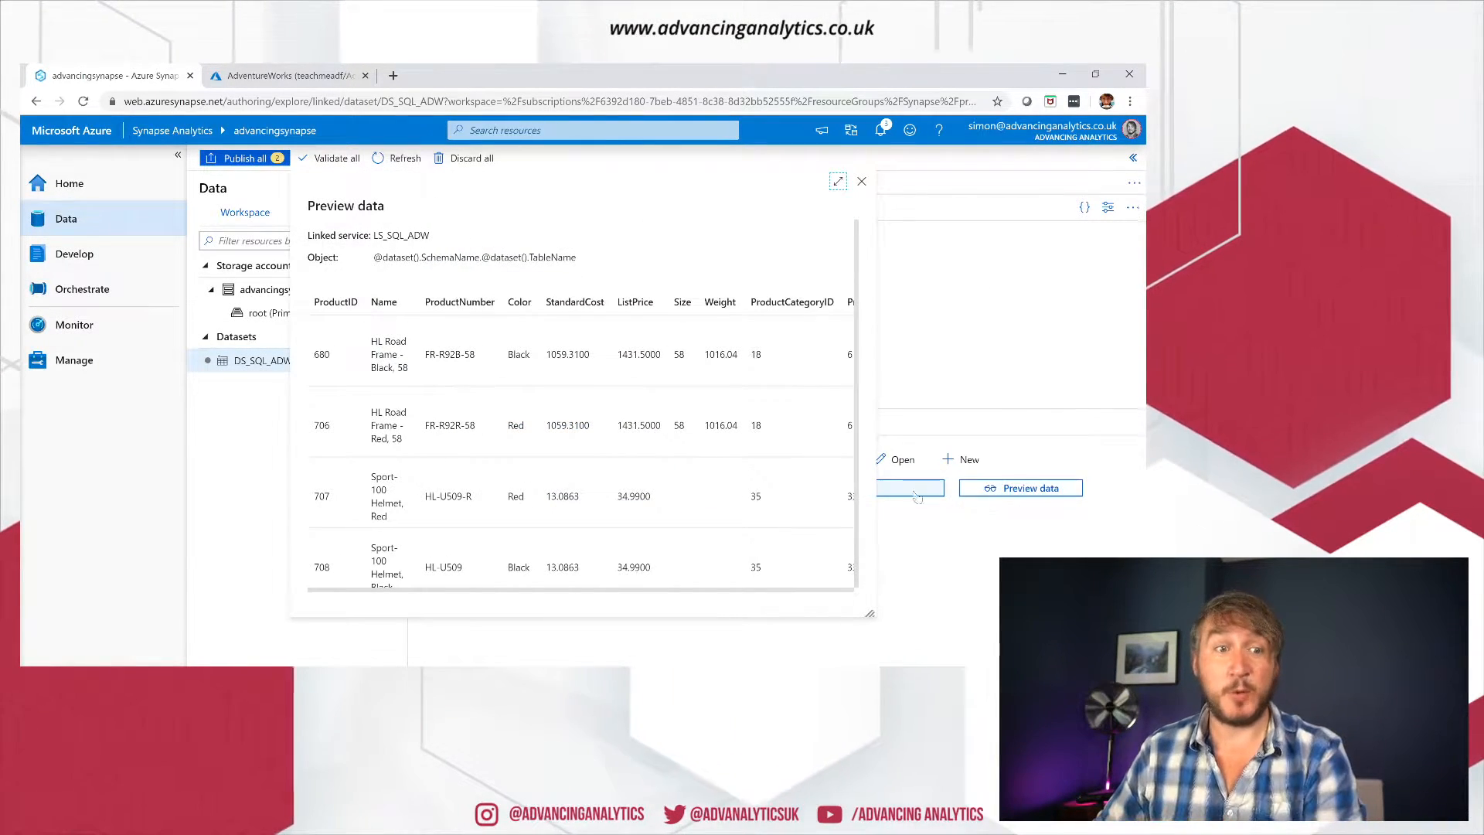
scroll(604, 423, down, 3)
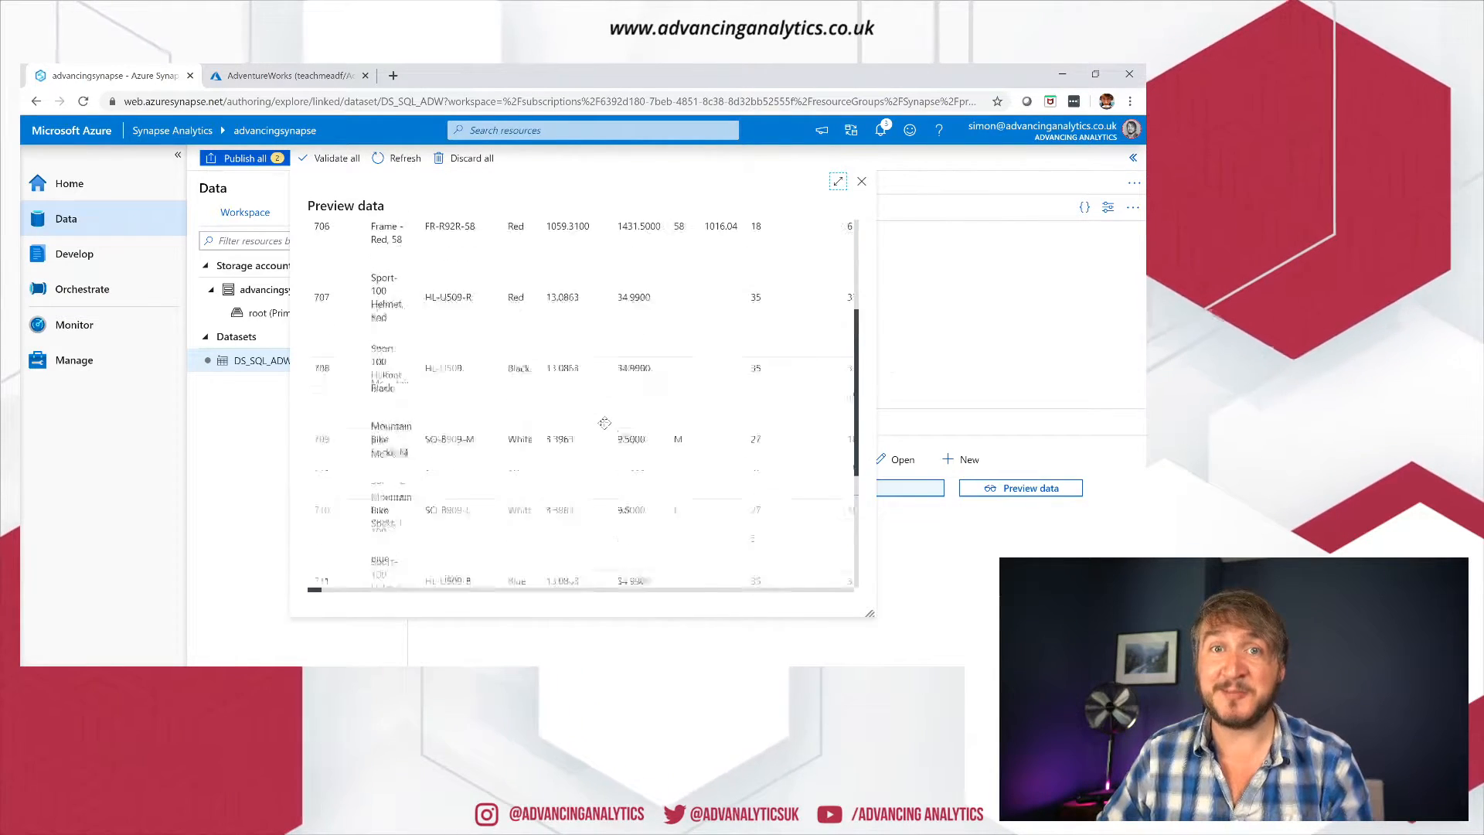
scroll(604, 422, up, 3)
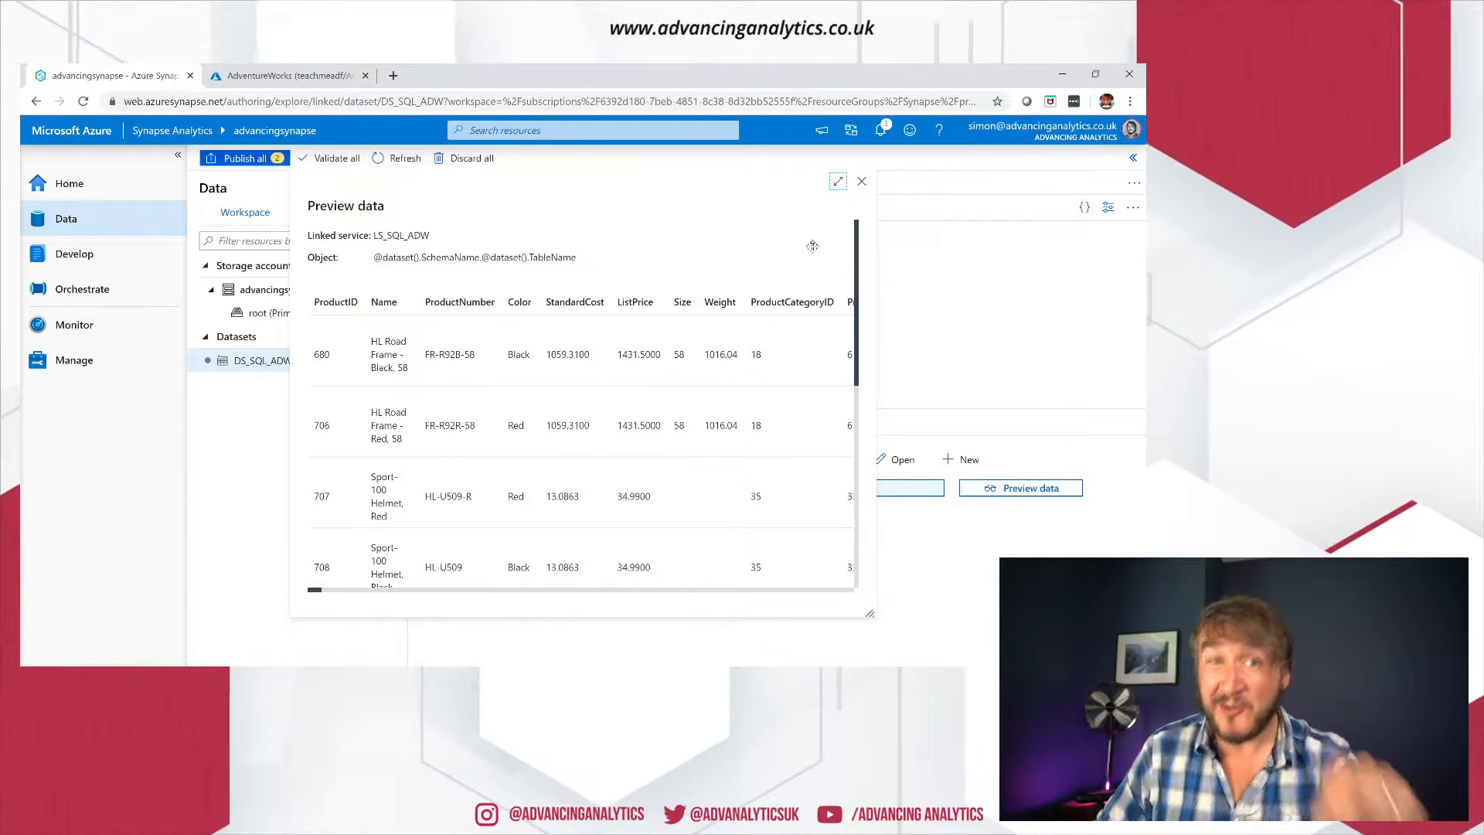
click(861, 182)
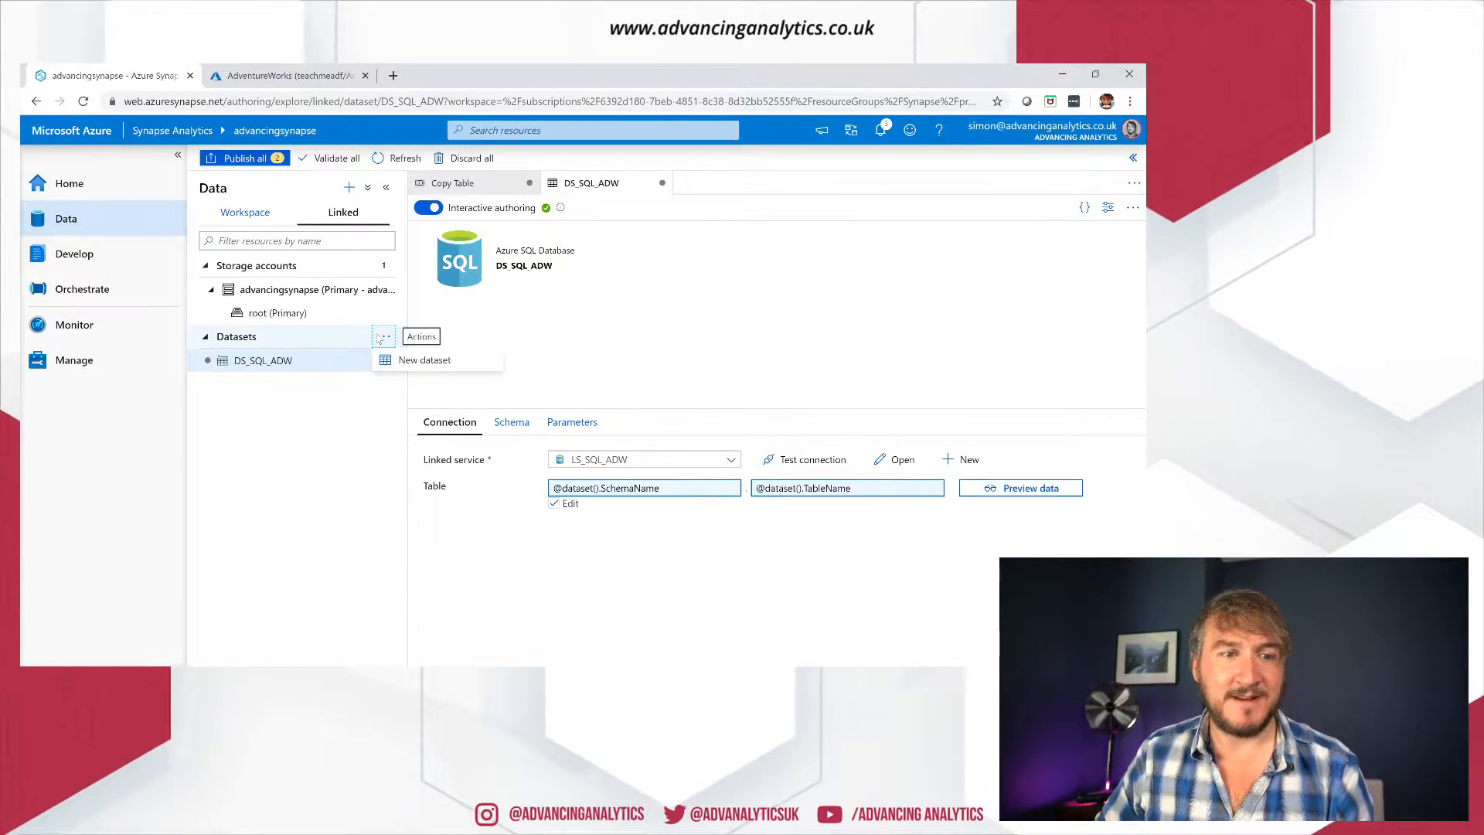
Step: Start a new dataset on the Azure Data Lake Storage Gen2 data store with Parquet as its format
click(424, 360)
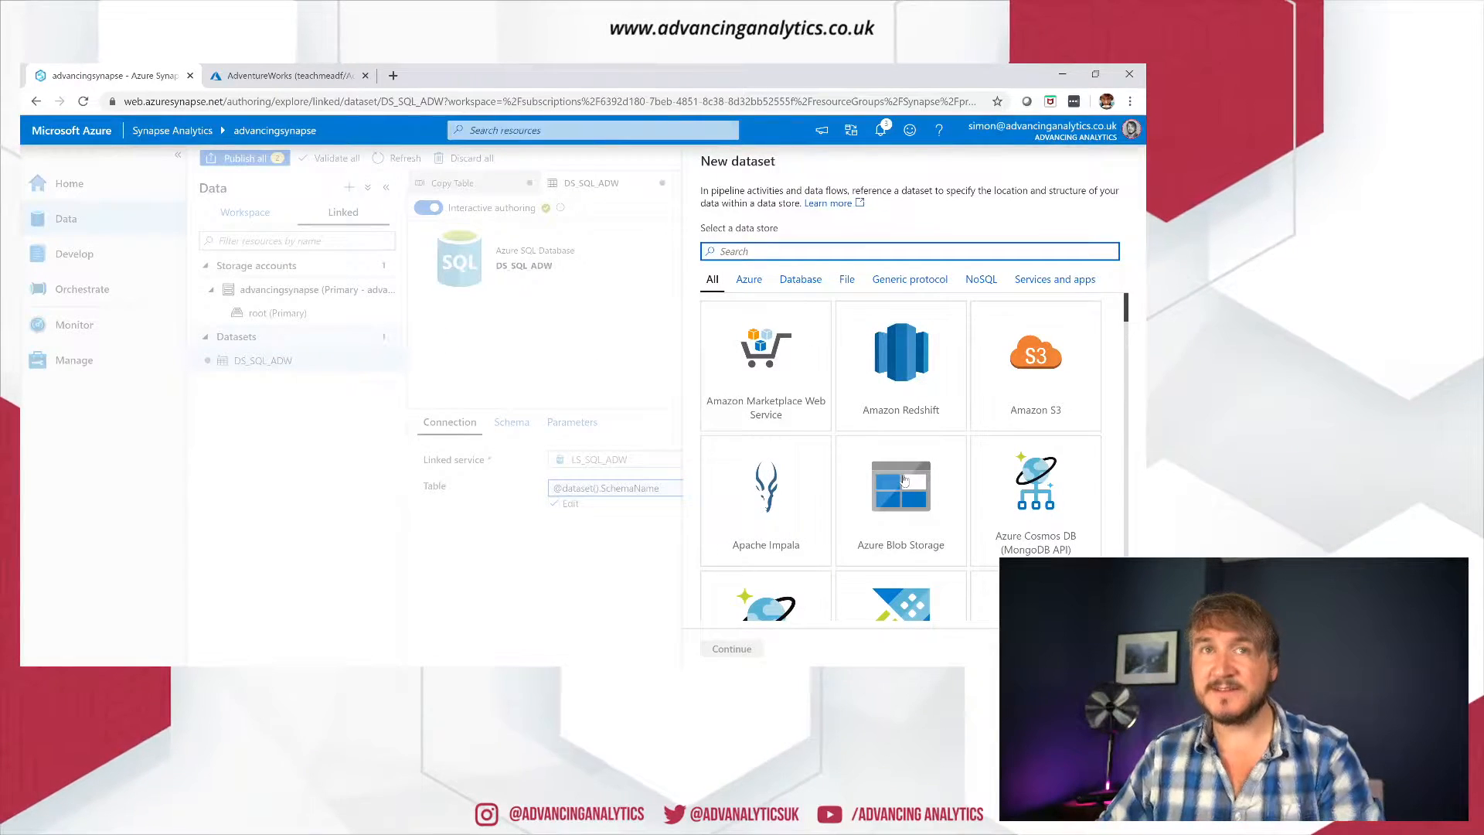
scroll(905, 481, down, 3)
click(786, 558)
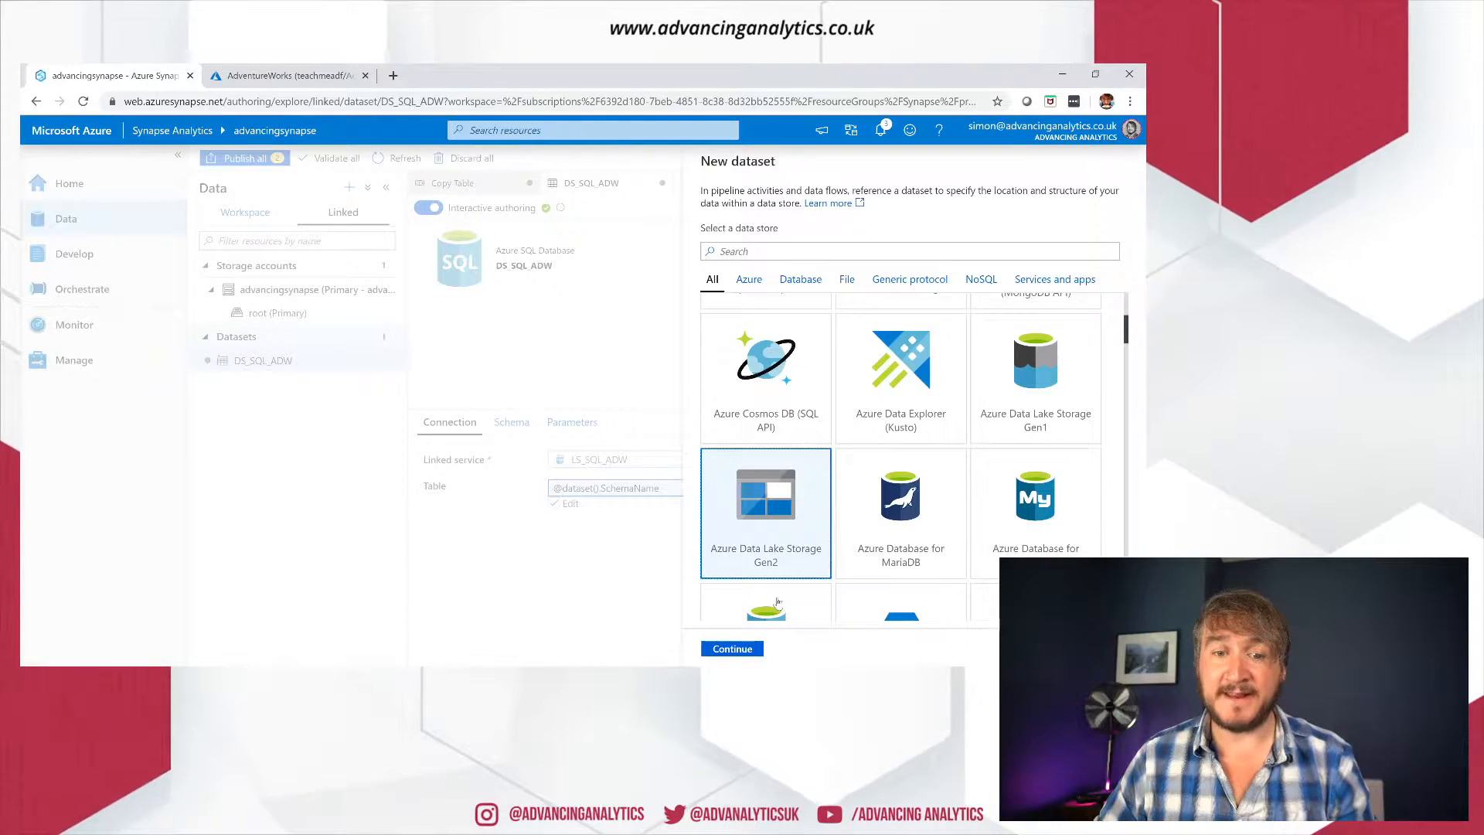
scroll(774, 610, down, 2)
click(732, 649)
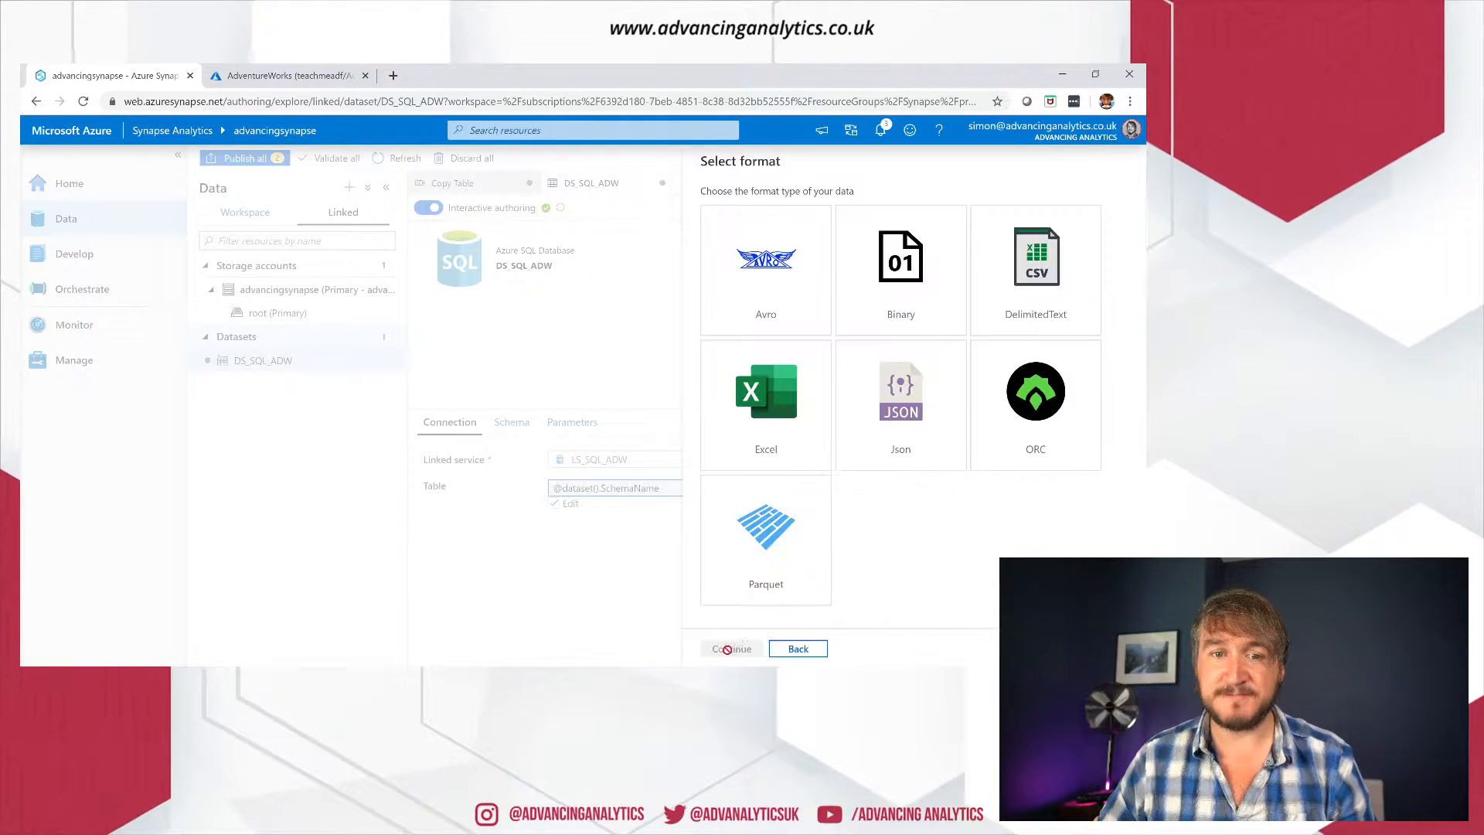
click(769, 526)
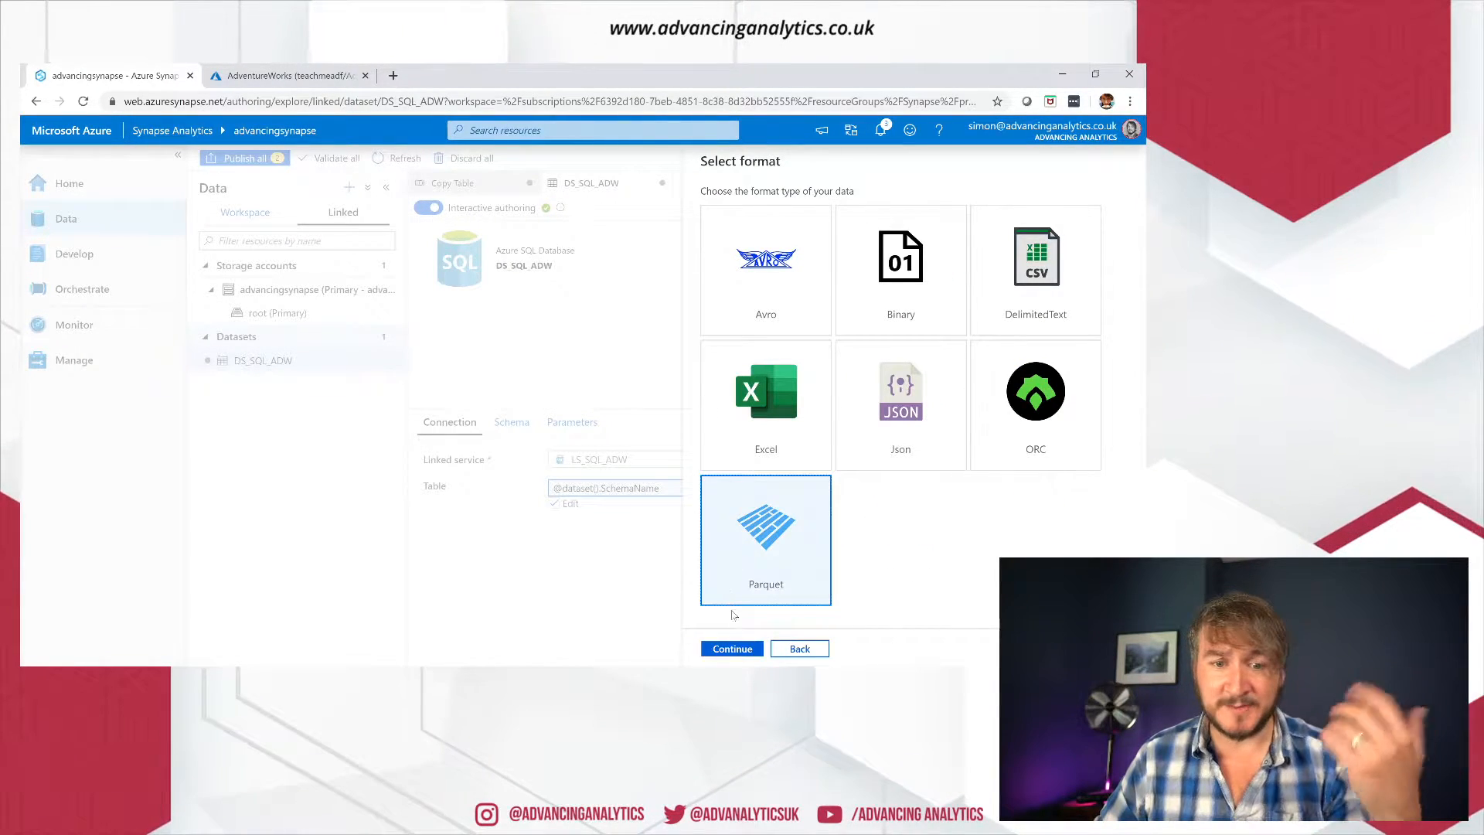
click(732, 649)
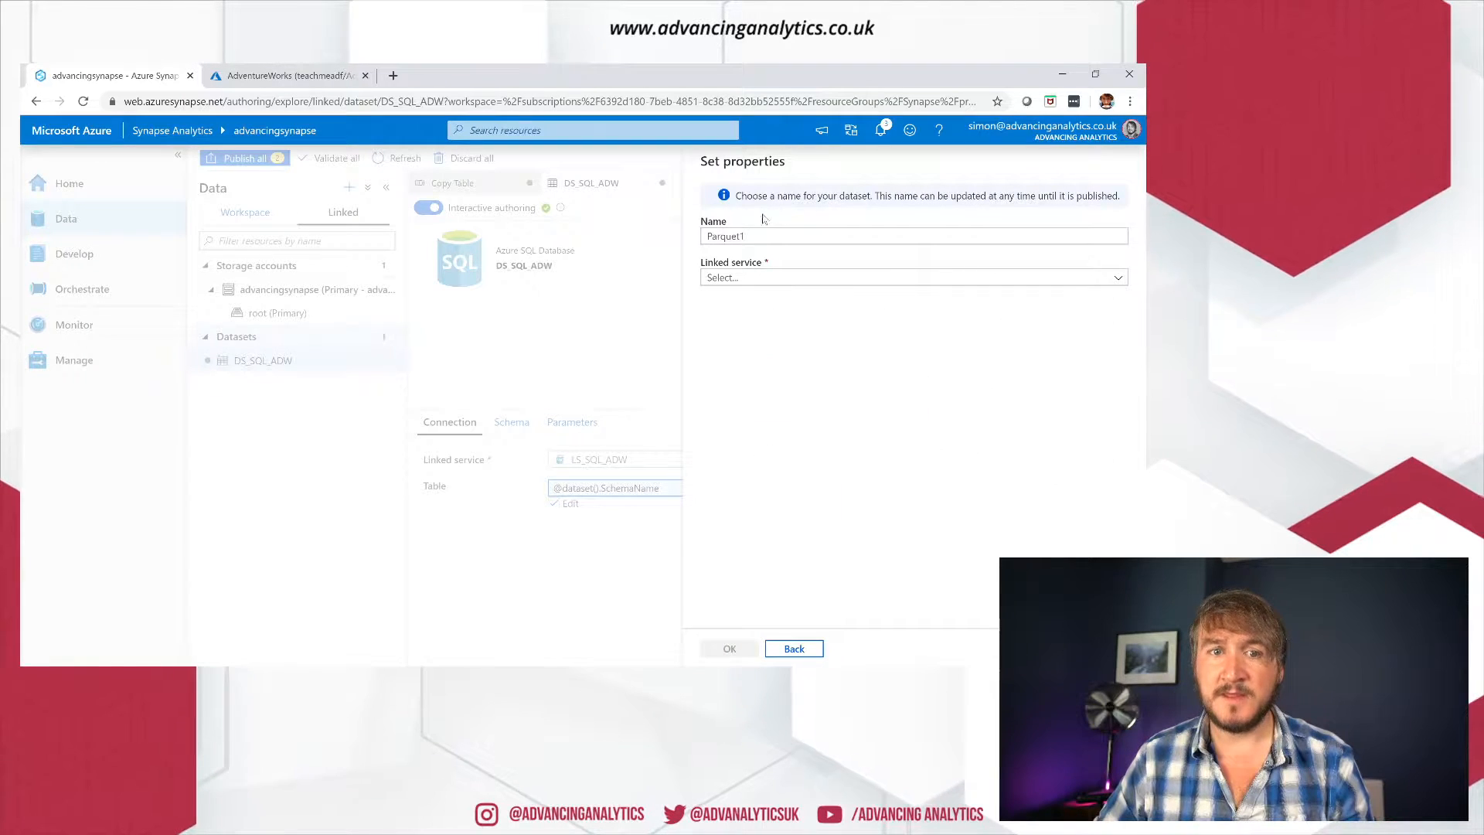
Step: Name the Parquet dataset DS_ADLS_PQ and assign advancingsynapse-WorkspaceDefaultStorage as its linked service
text(DS_ADLS)
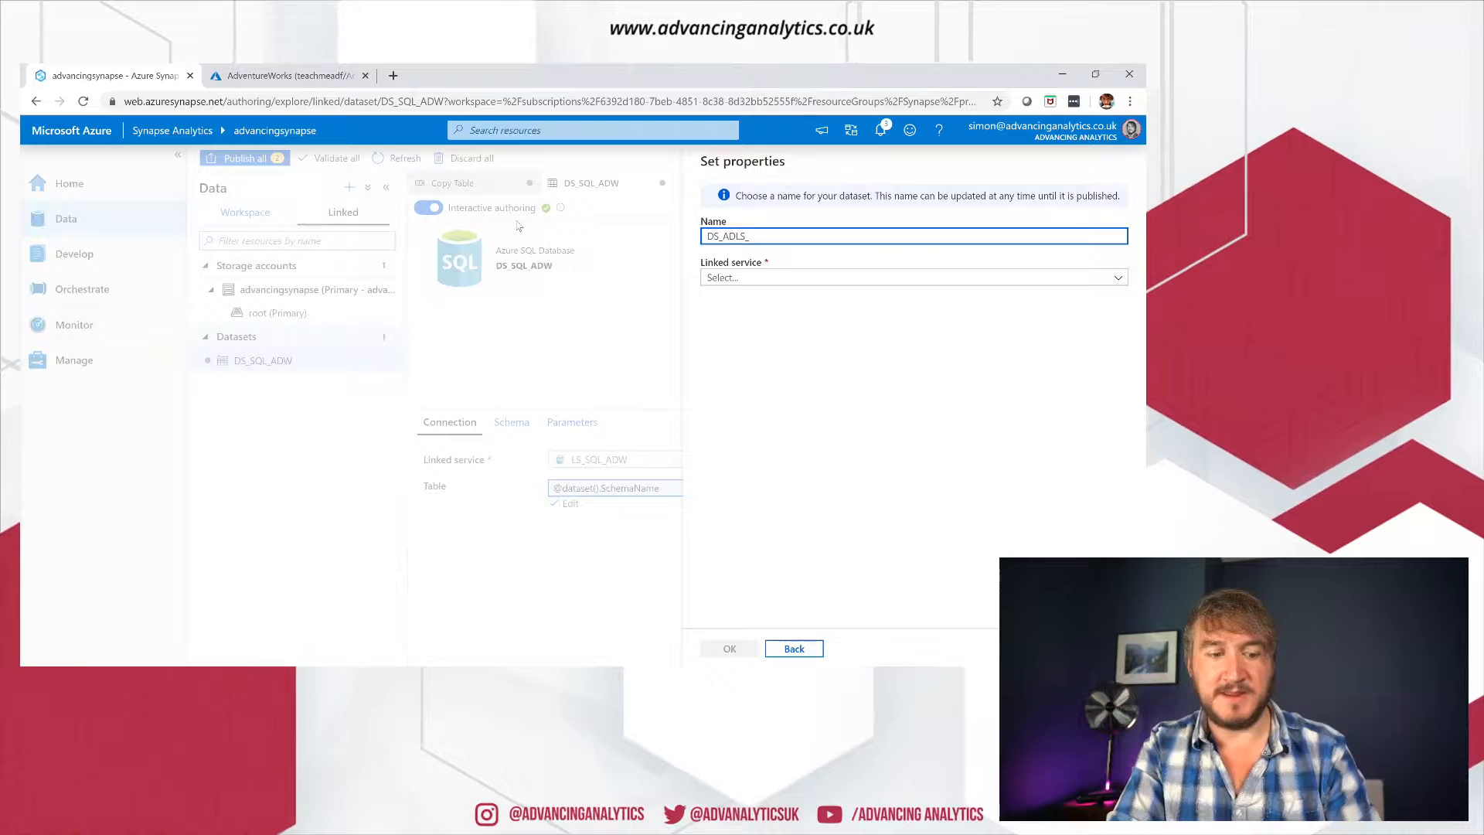
text(_ADW)
key(BackSpace)
key(BackSpace)
key(BackSpace)
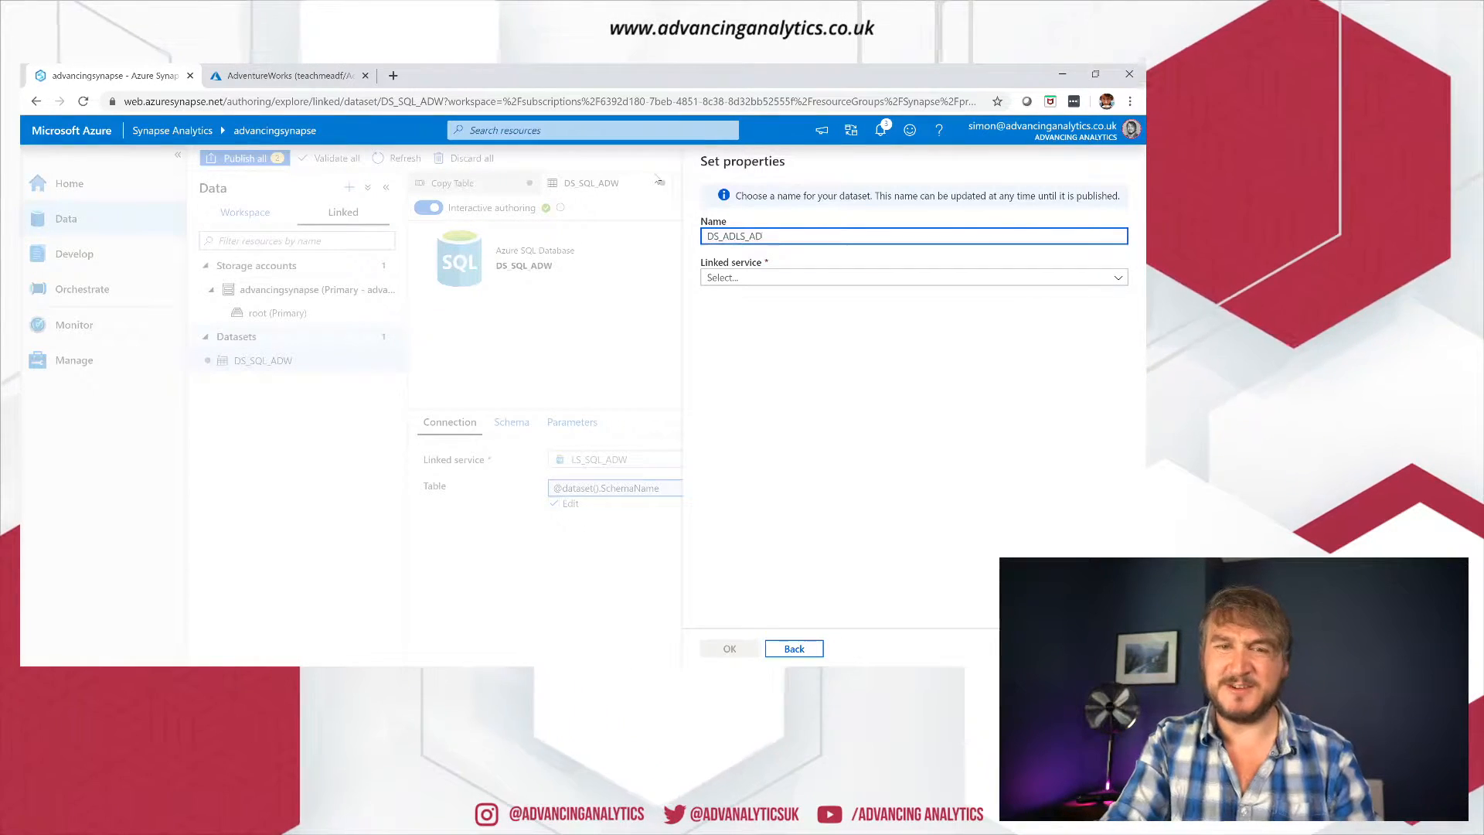
text(PQ)
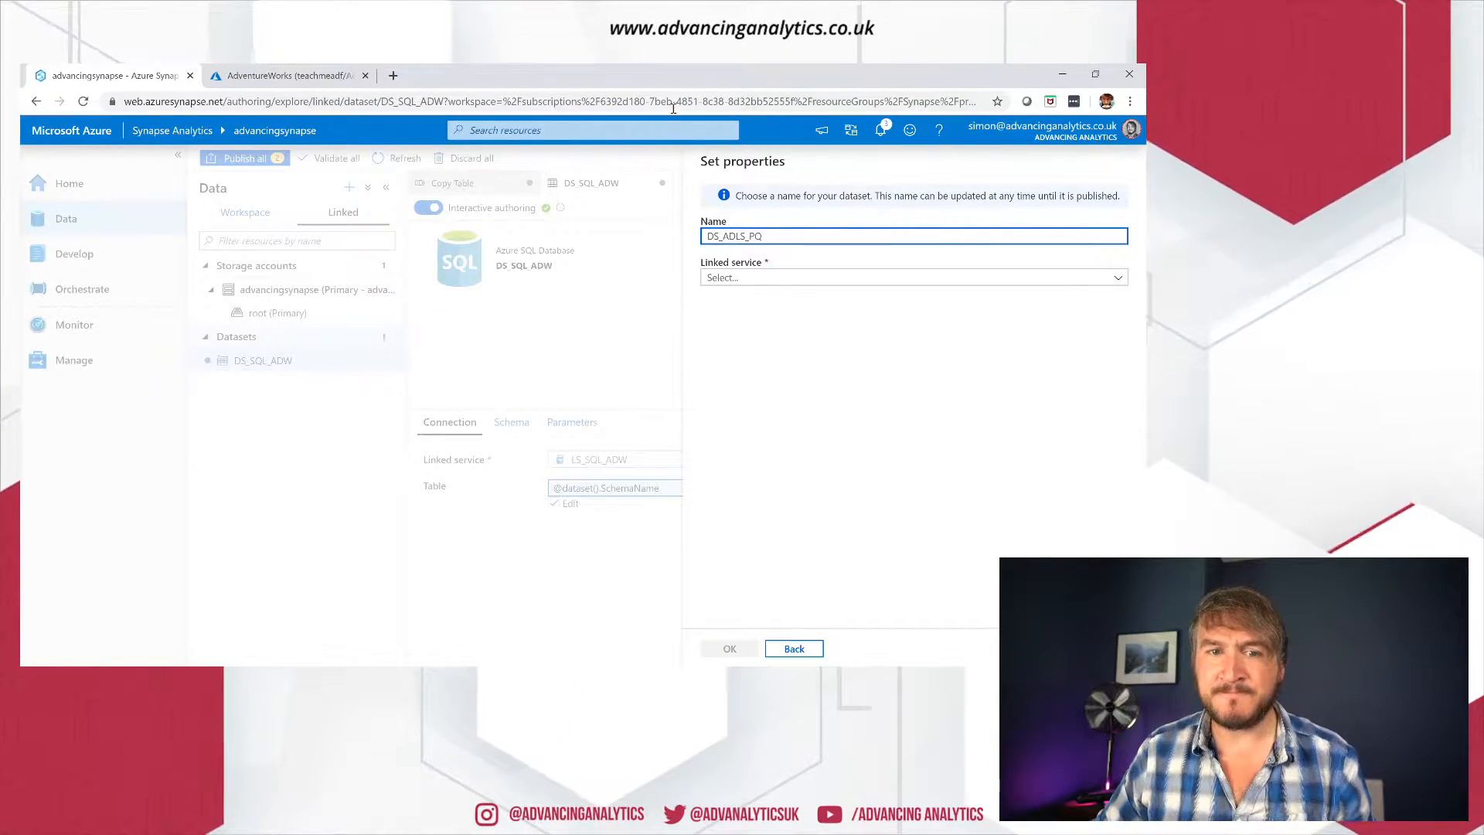
click(744, 281)
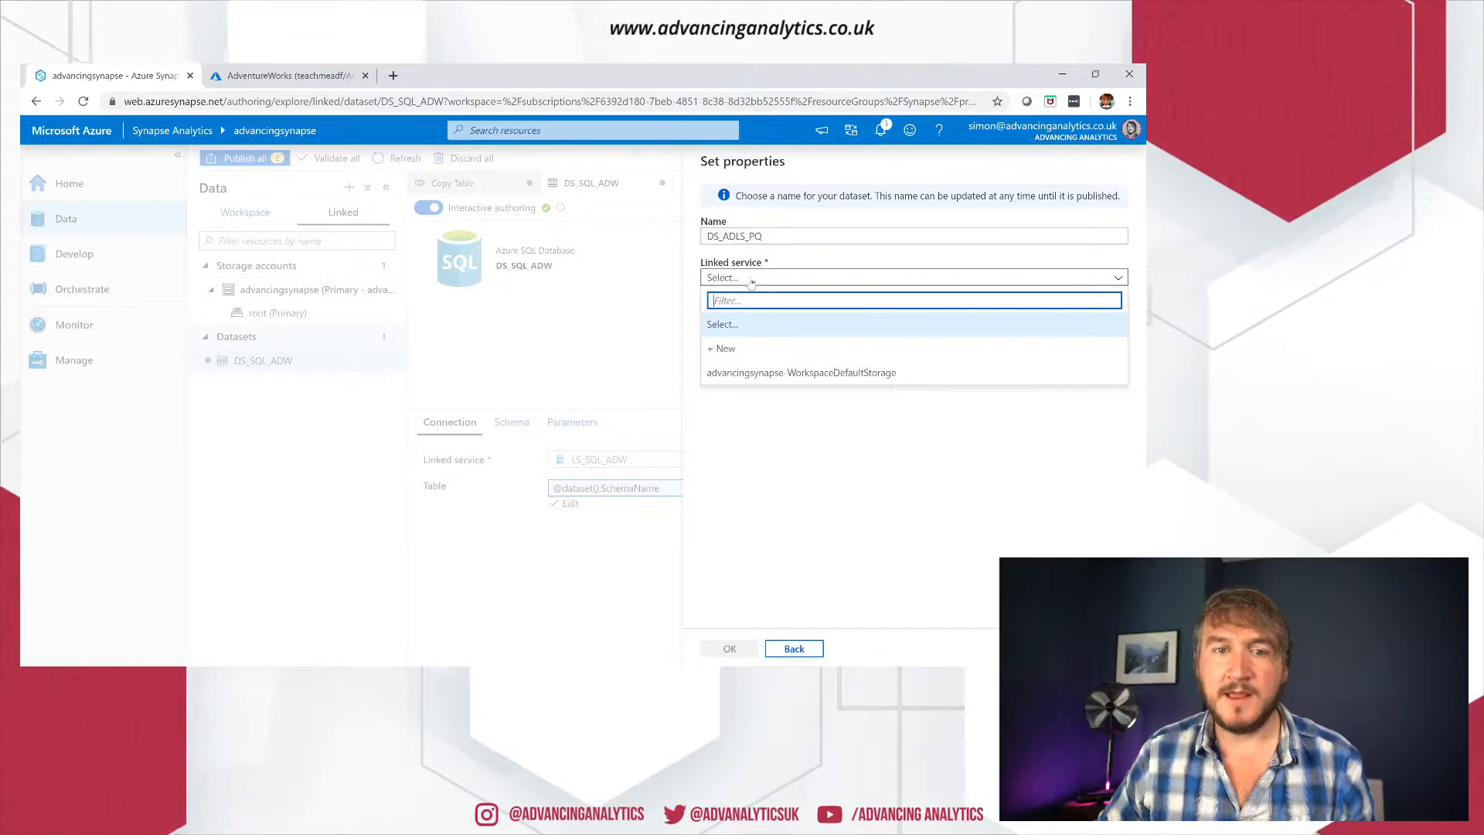
click(738, 377)
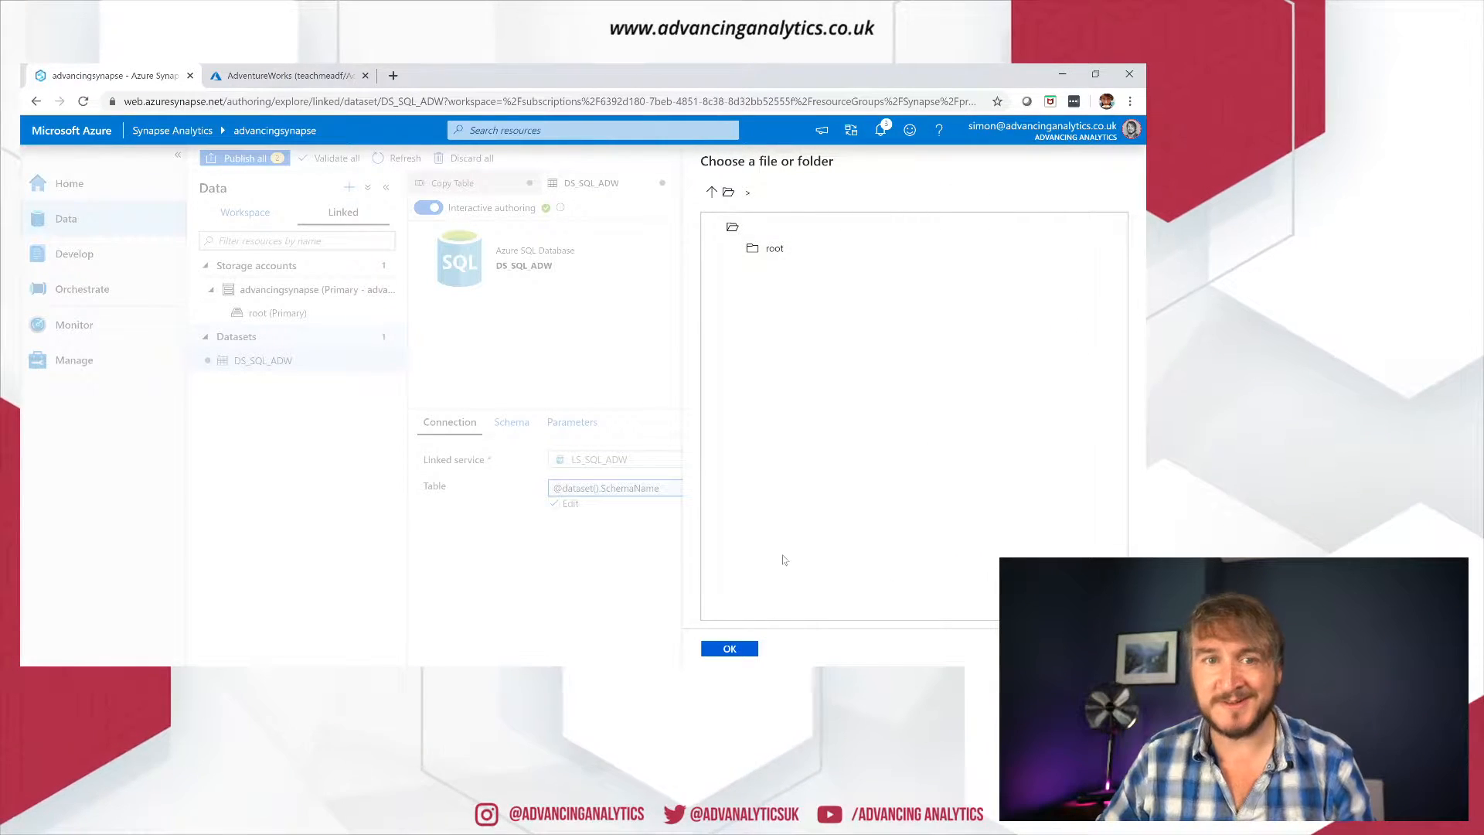
Step: Set the file system in the file path to root, set schema import to None, and create the dataset
click(730, 650)
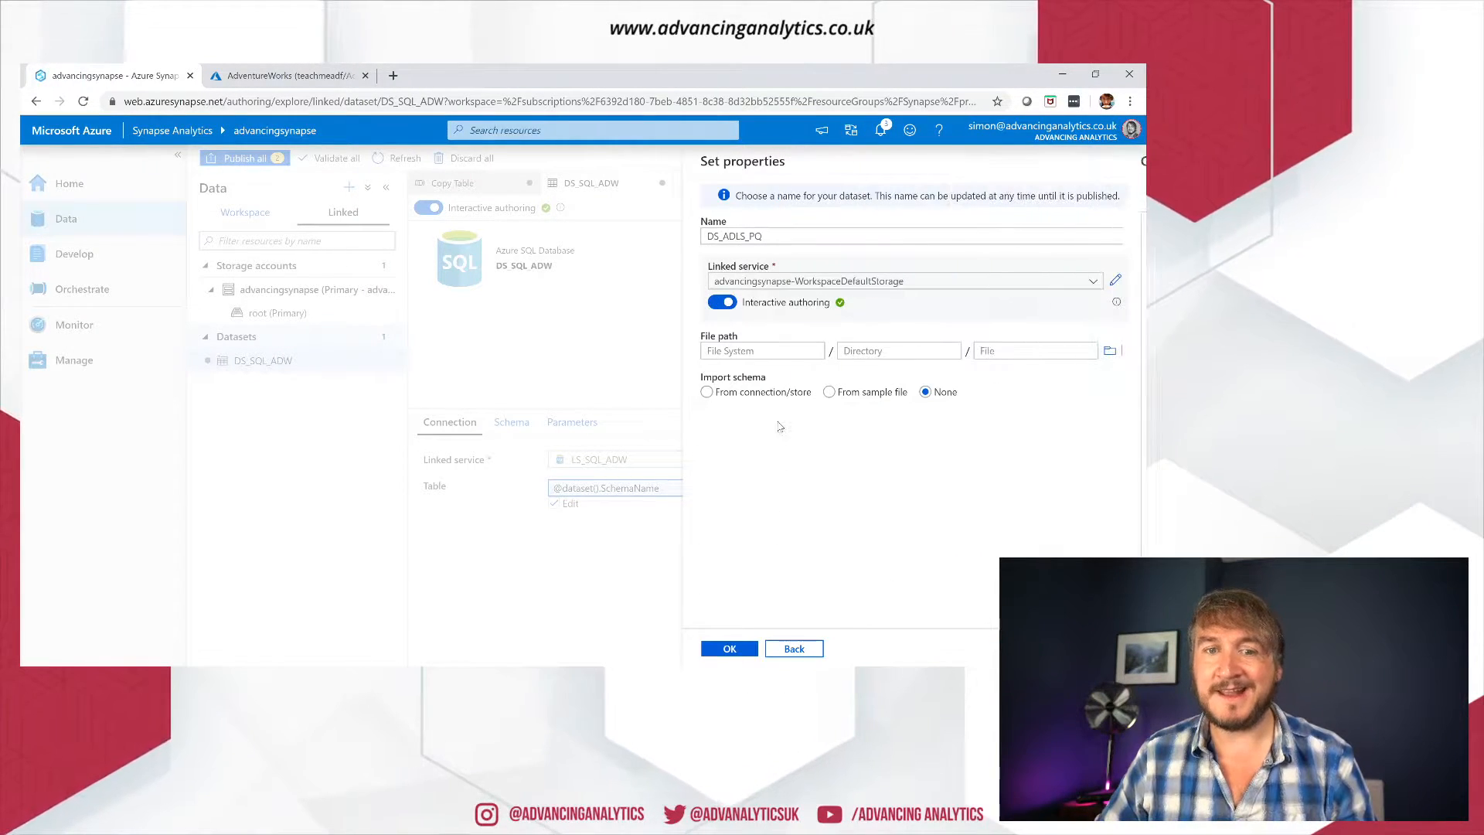
click(779, 349)
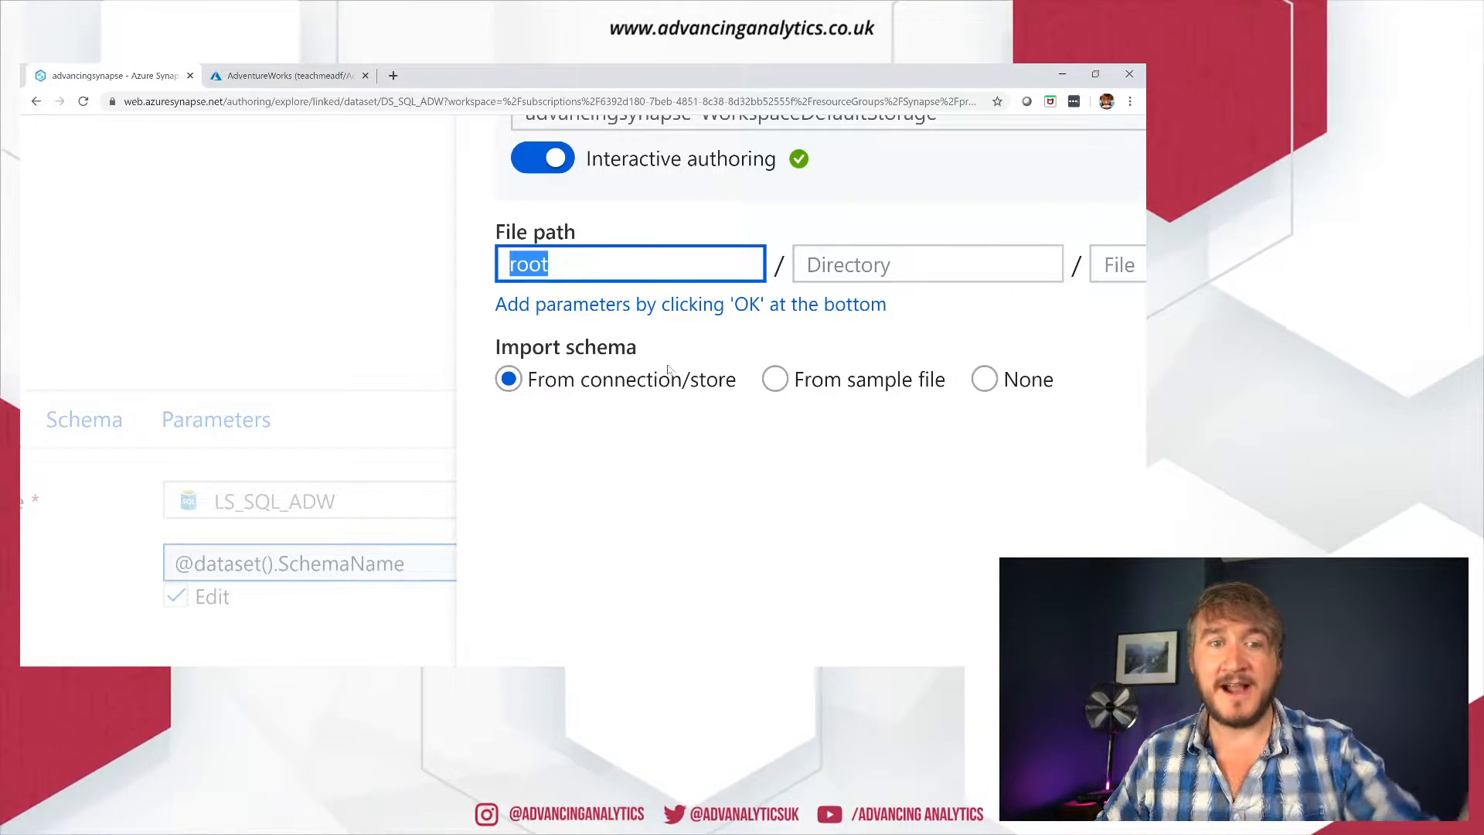
click(606, 407)
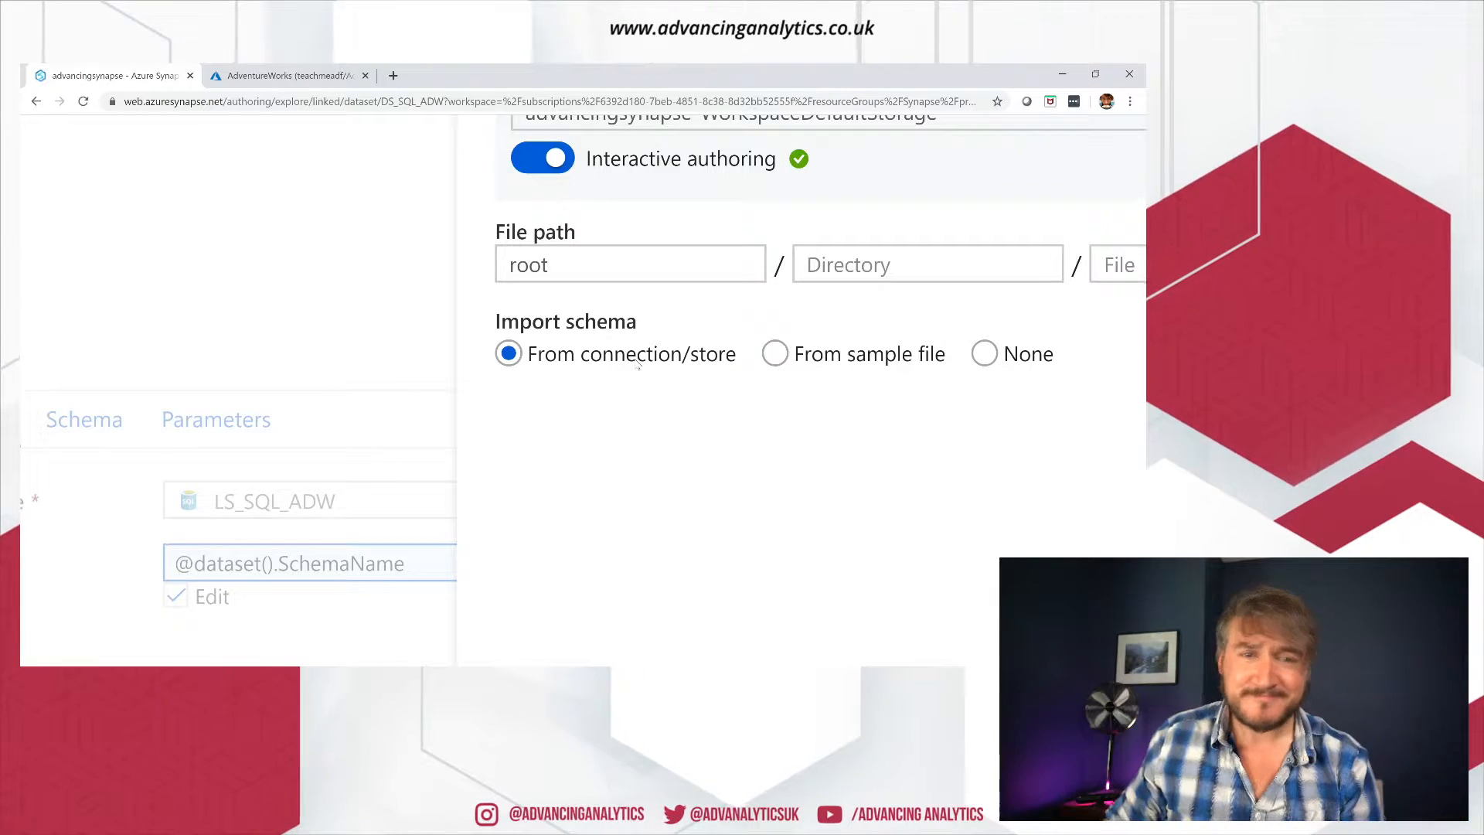
click(985, 353)
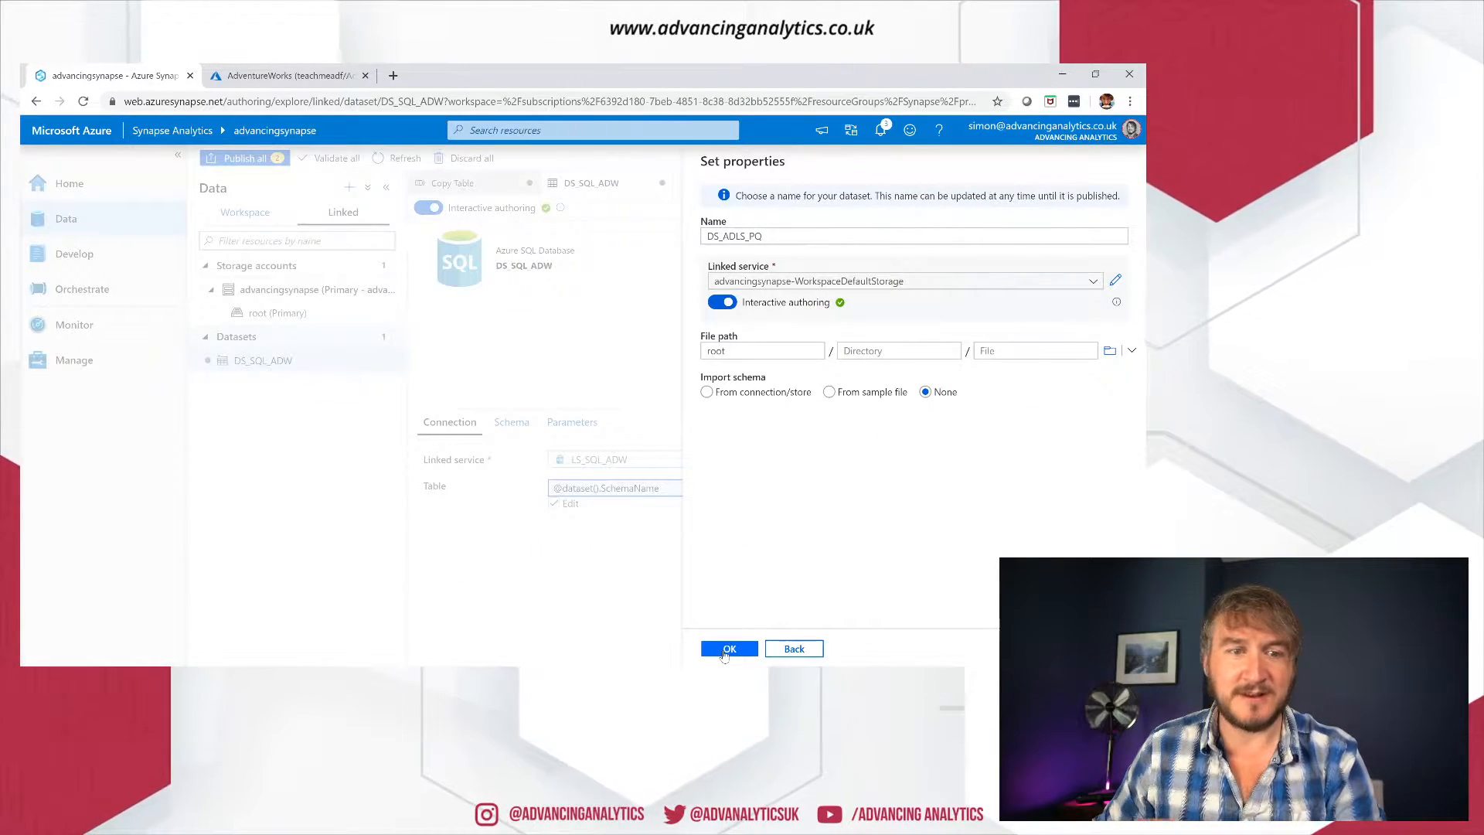
click(725, 652)
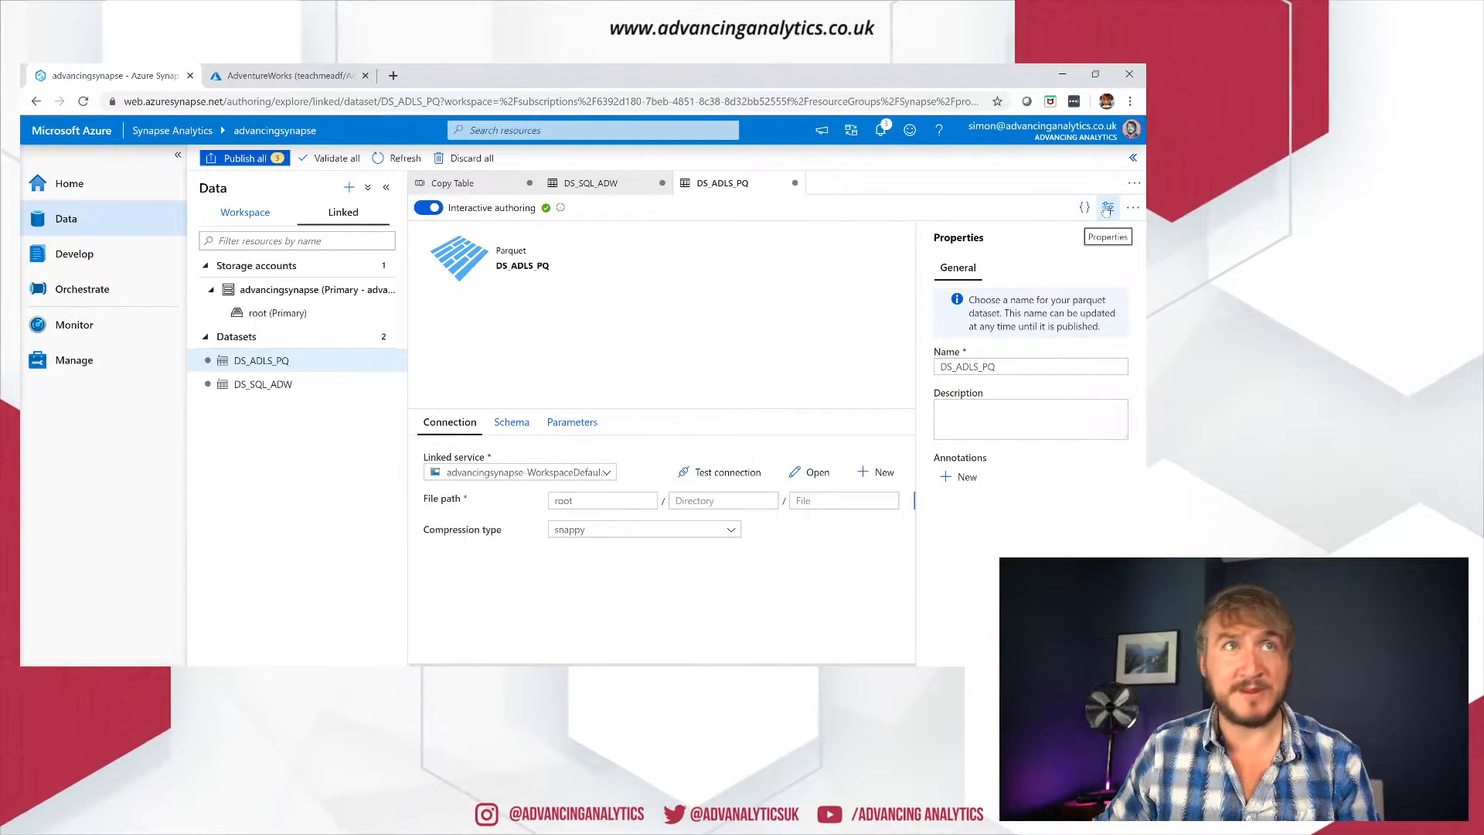
Step: Add two String parameters named SchemaName and TableName to the DS_ADLS_PQ dataset
click(1107, 208)
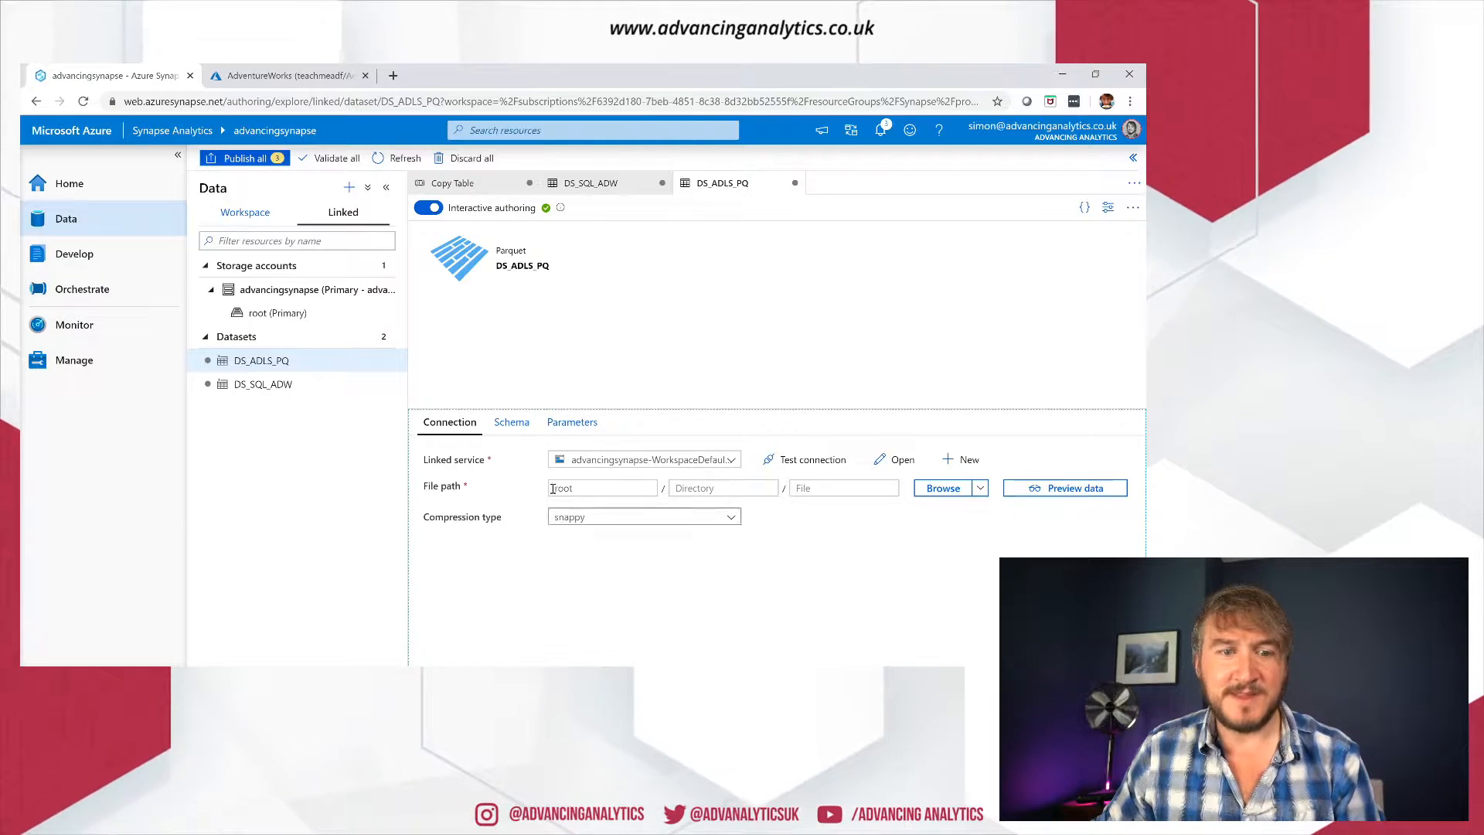
click(572, 422)
click(433, 463)
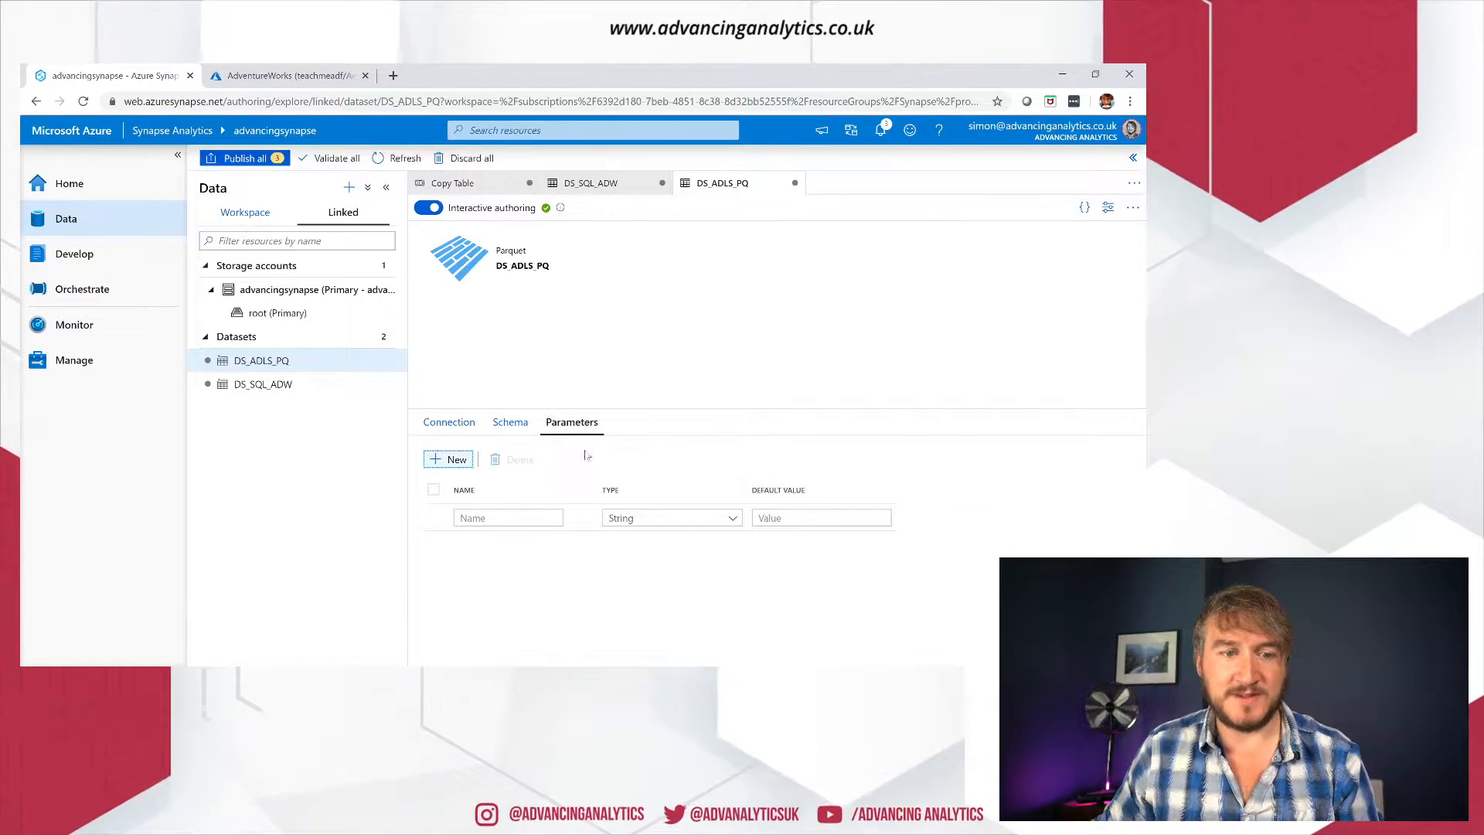
click(466, 517)
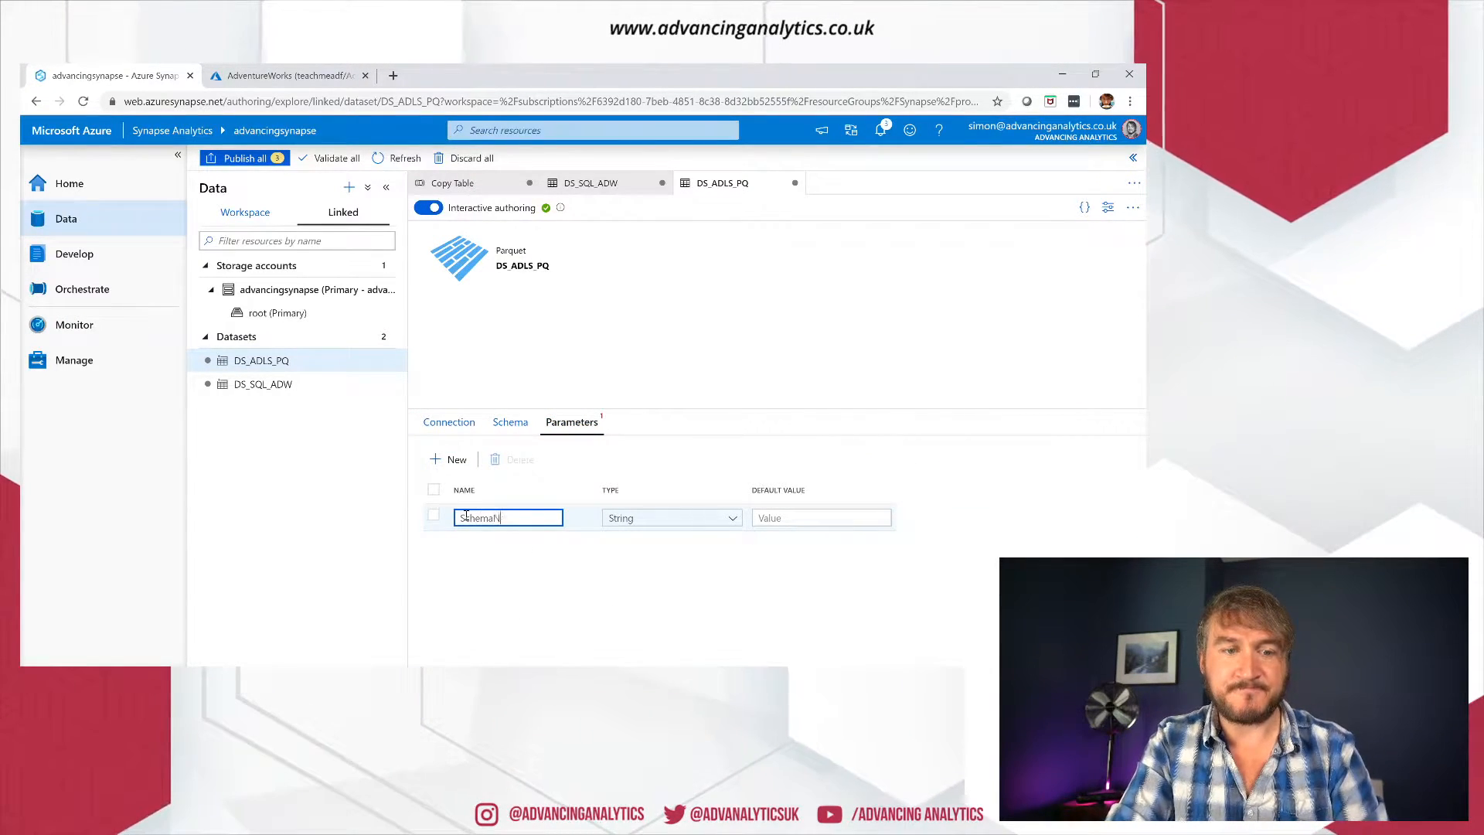
click(454, 460)
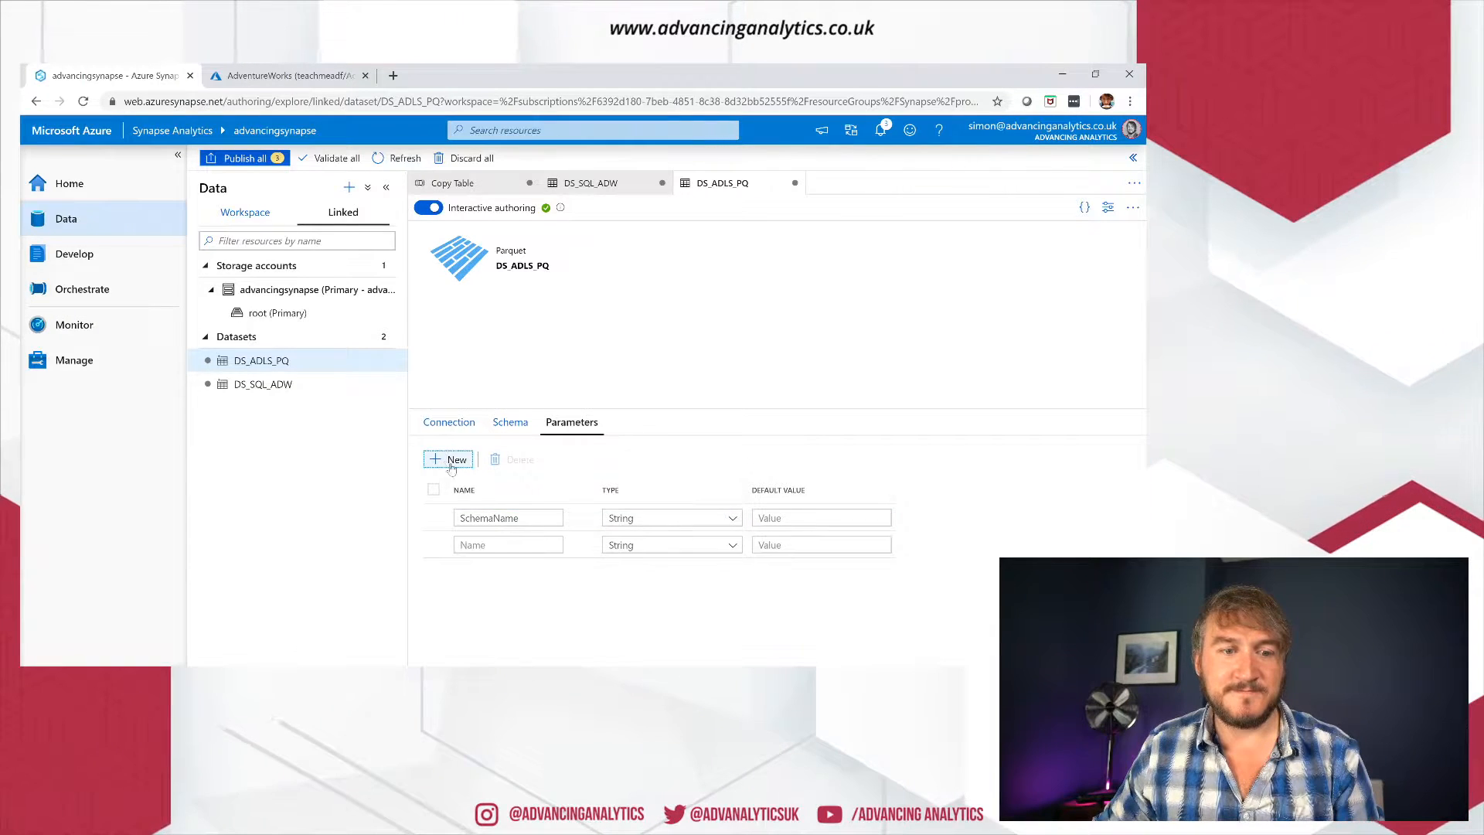
click(471, 543)
text(TableName)
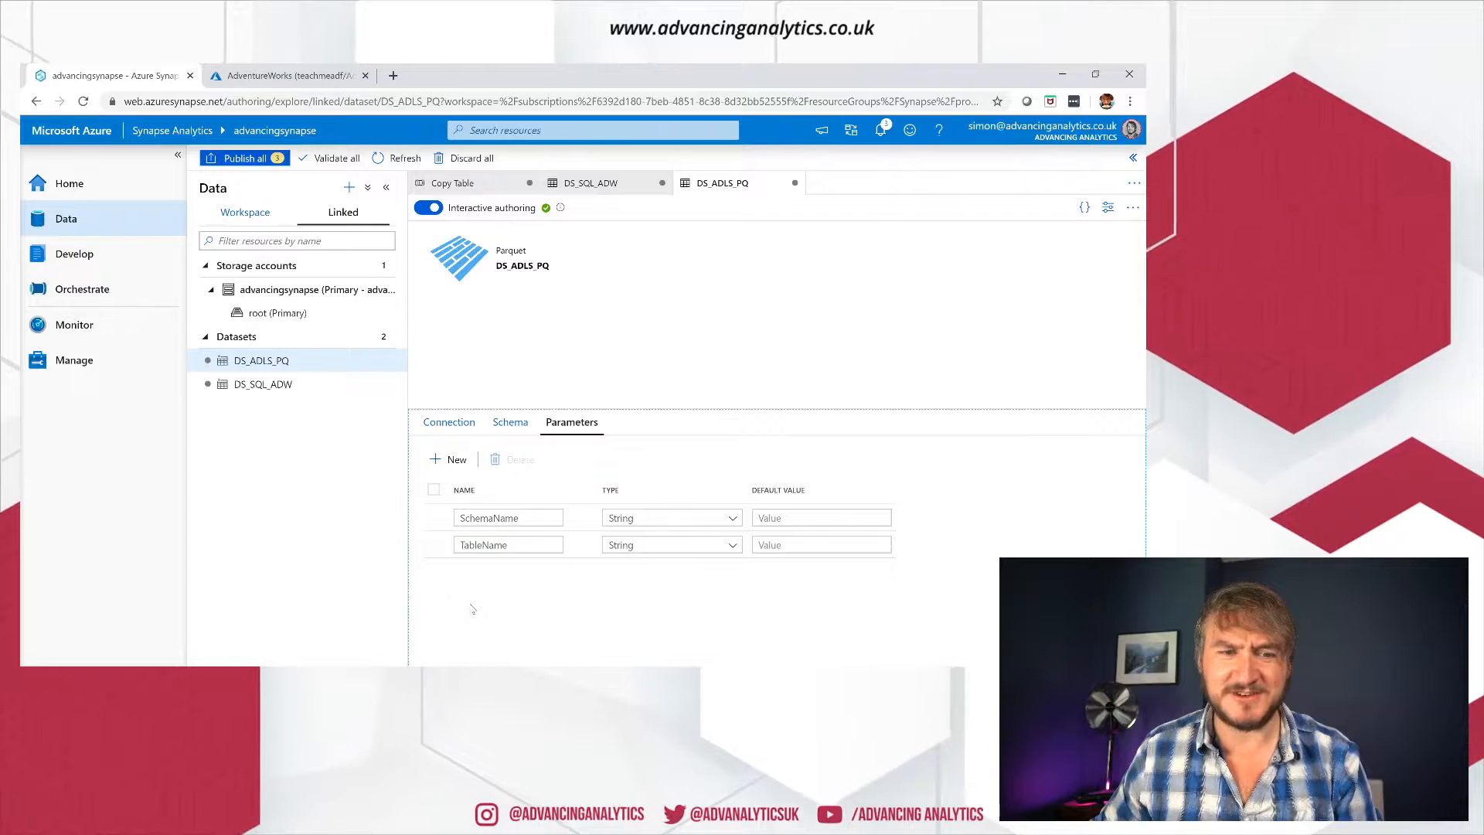
Step: Start a dynamic directory path for the Parquet dataset with RAW/ followed by the SchemaName and TableName parameters, separated by a slash
click(449, 422)
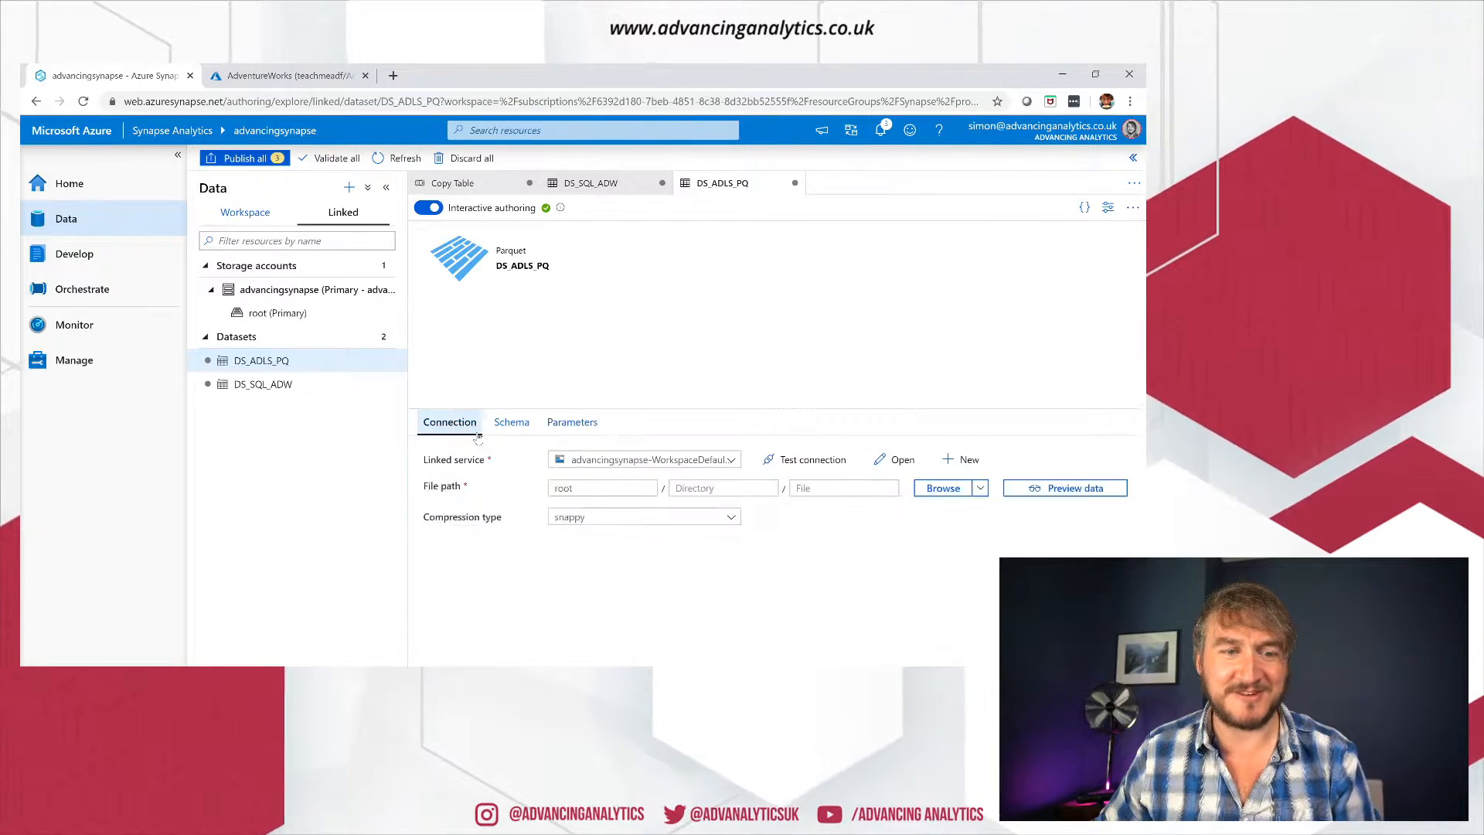
click(692, 490)
text(RAW)
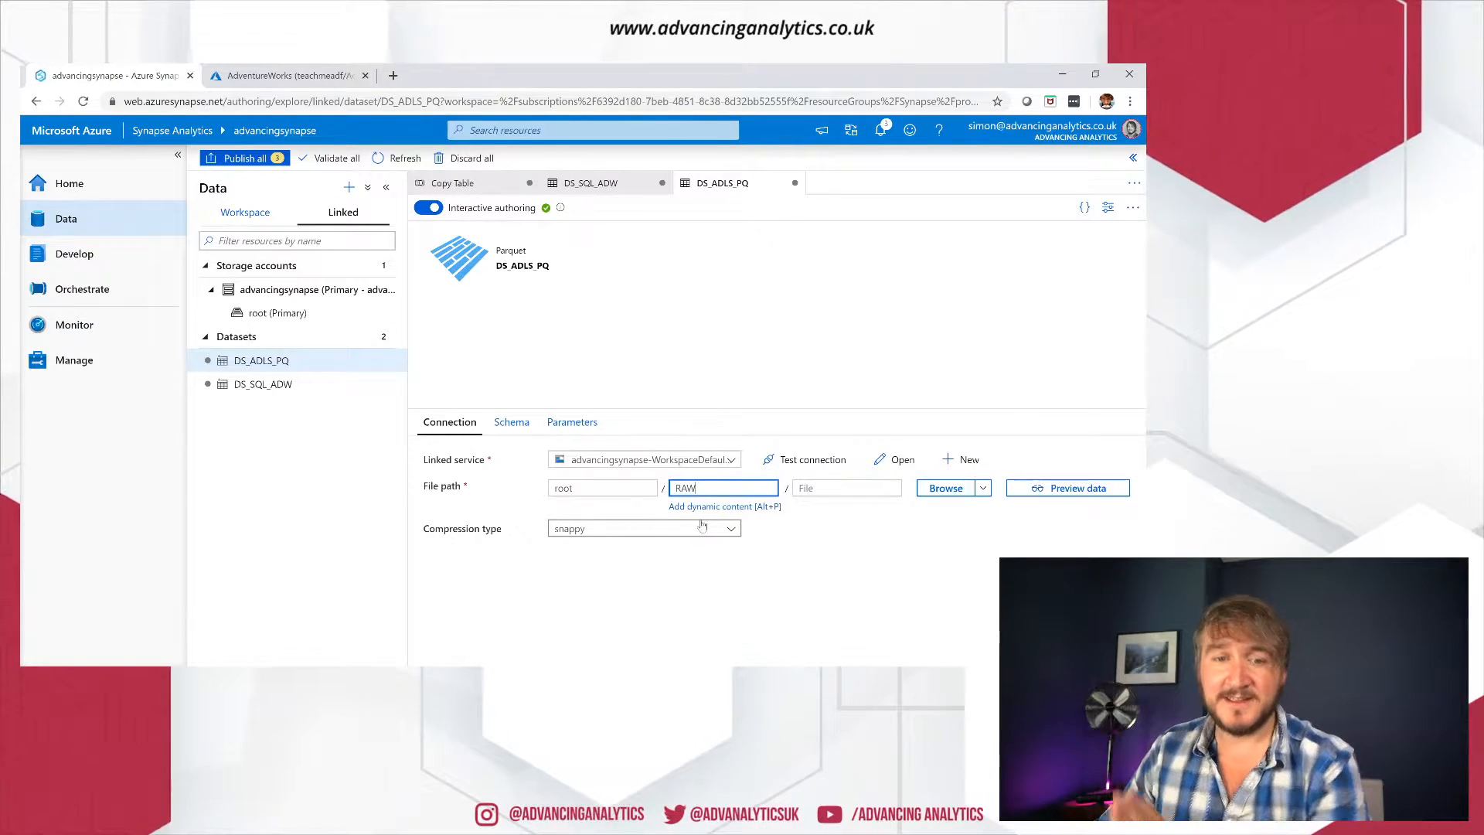
click(710, 507)
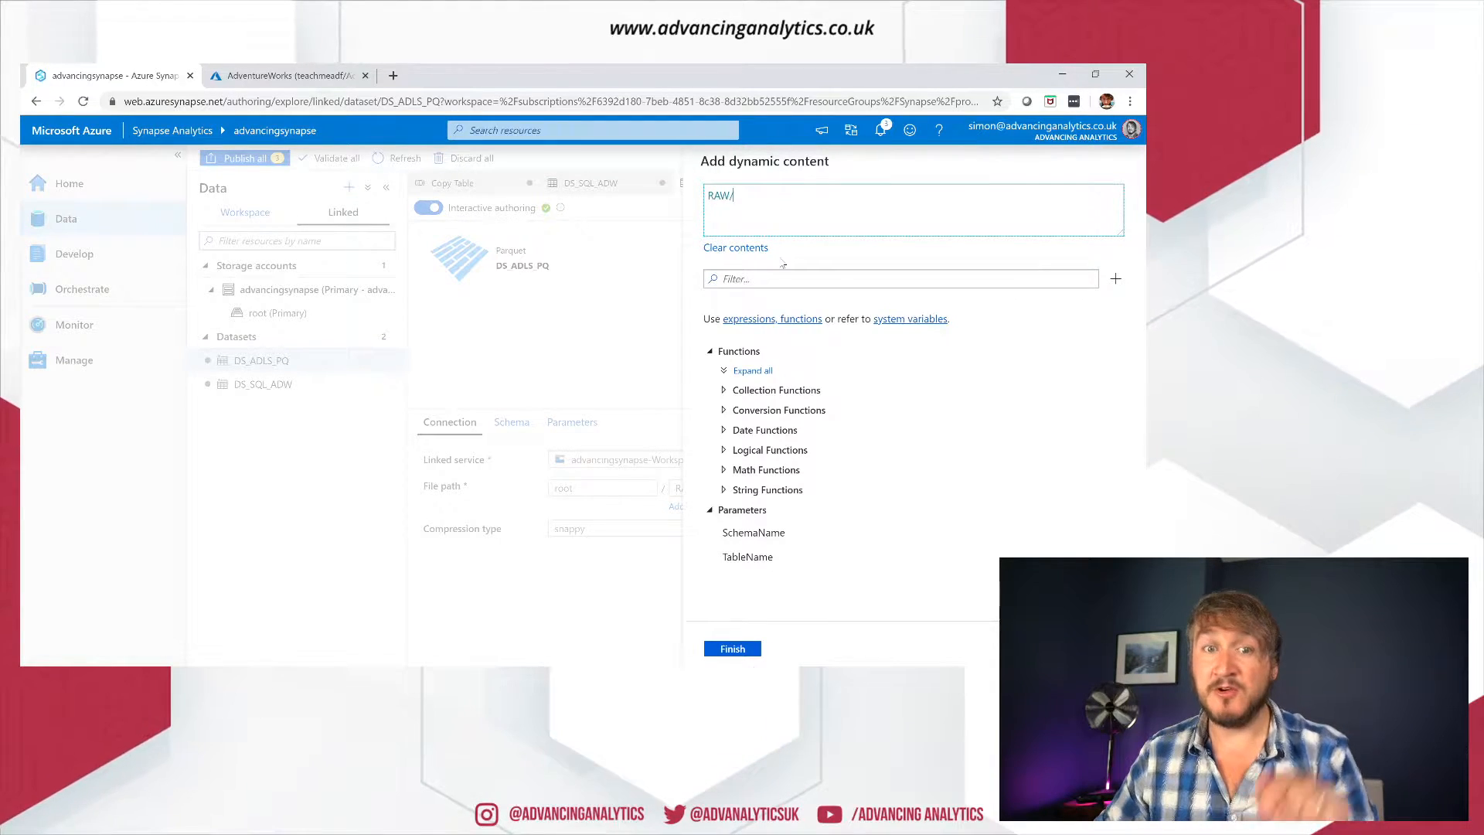
click(754, 533)
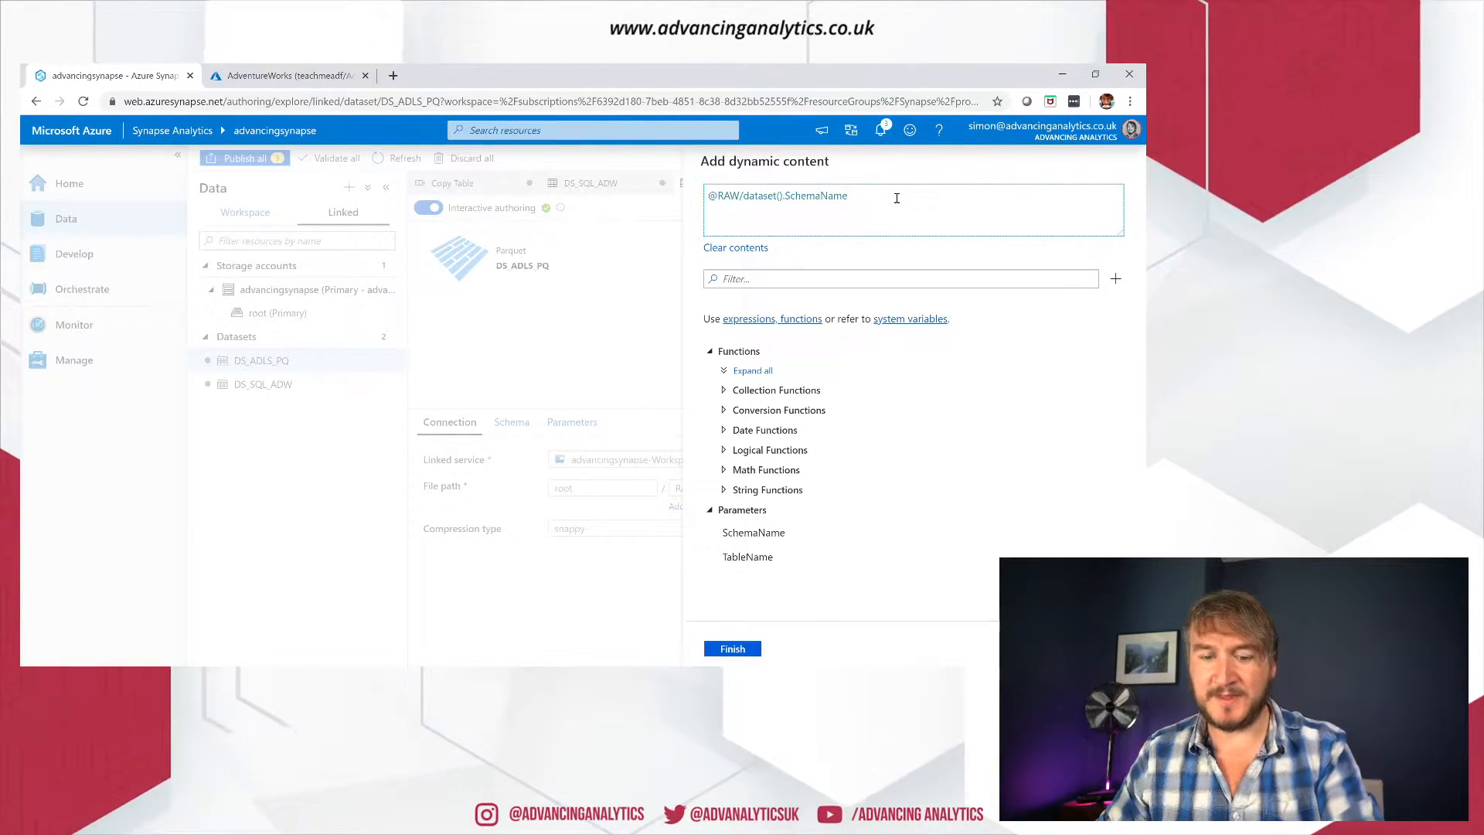
click(748, 557)
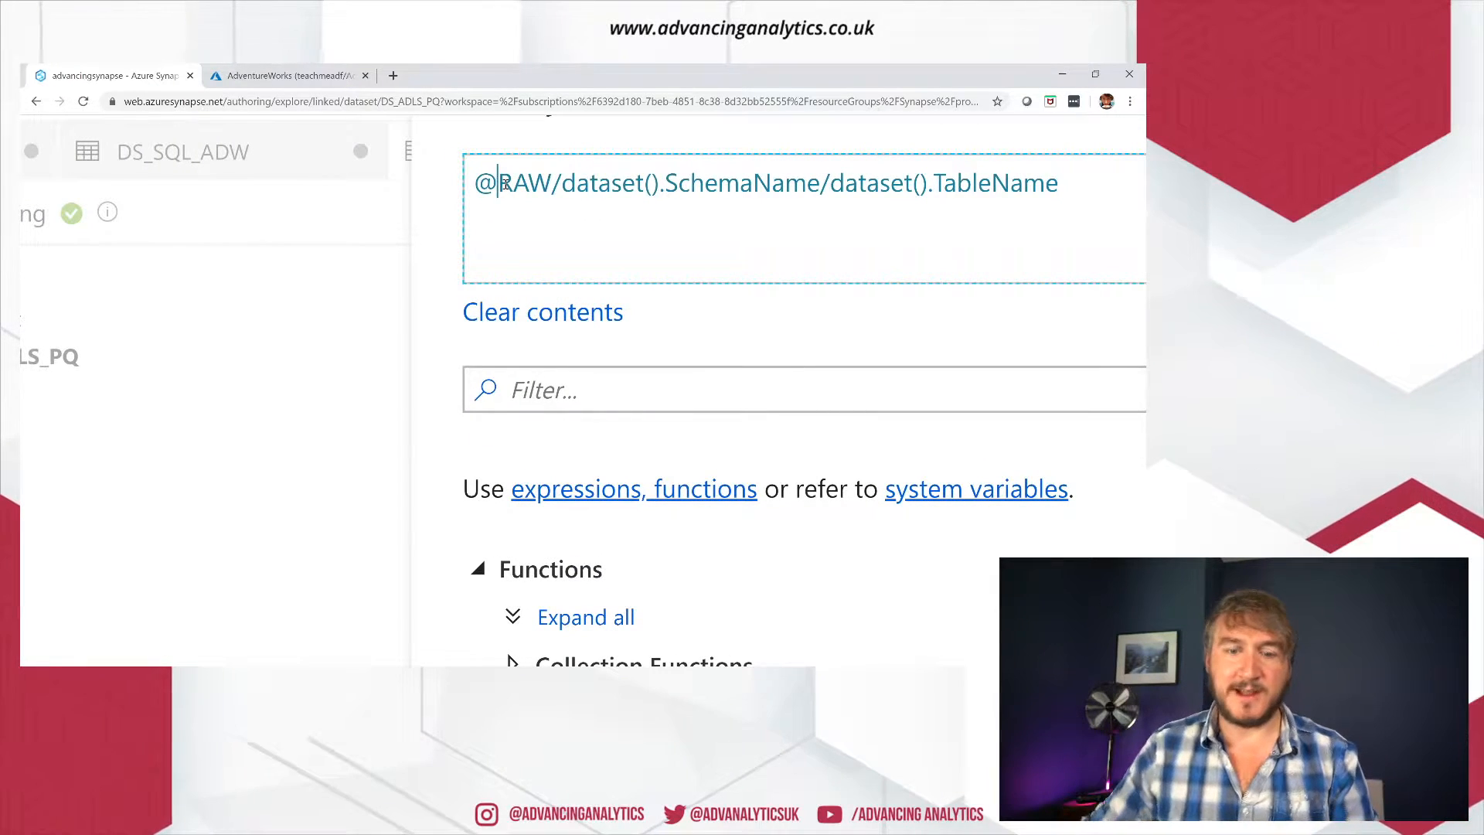
Step: Rewrite the directory expression with string interpolation as RAW/@{dataset().SchemaName}/@{dataset().TableName}
click(501, 183)
key(BackSpace)
key(Right)
key(Right)
key(Right)
key(Right)
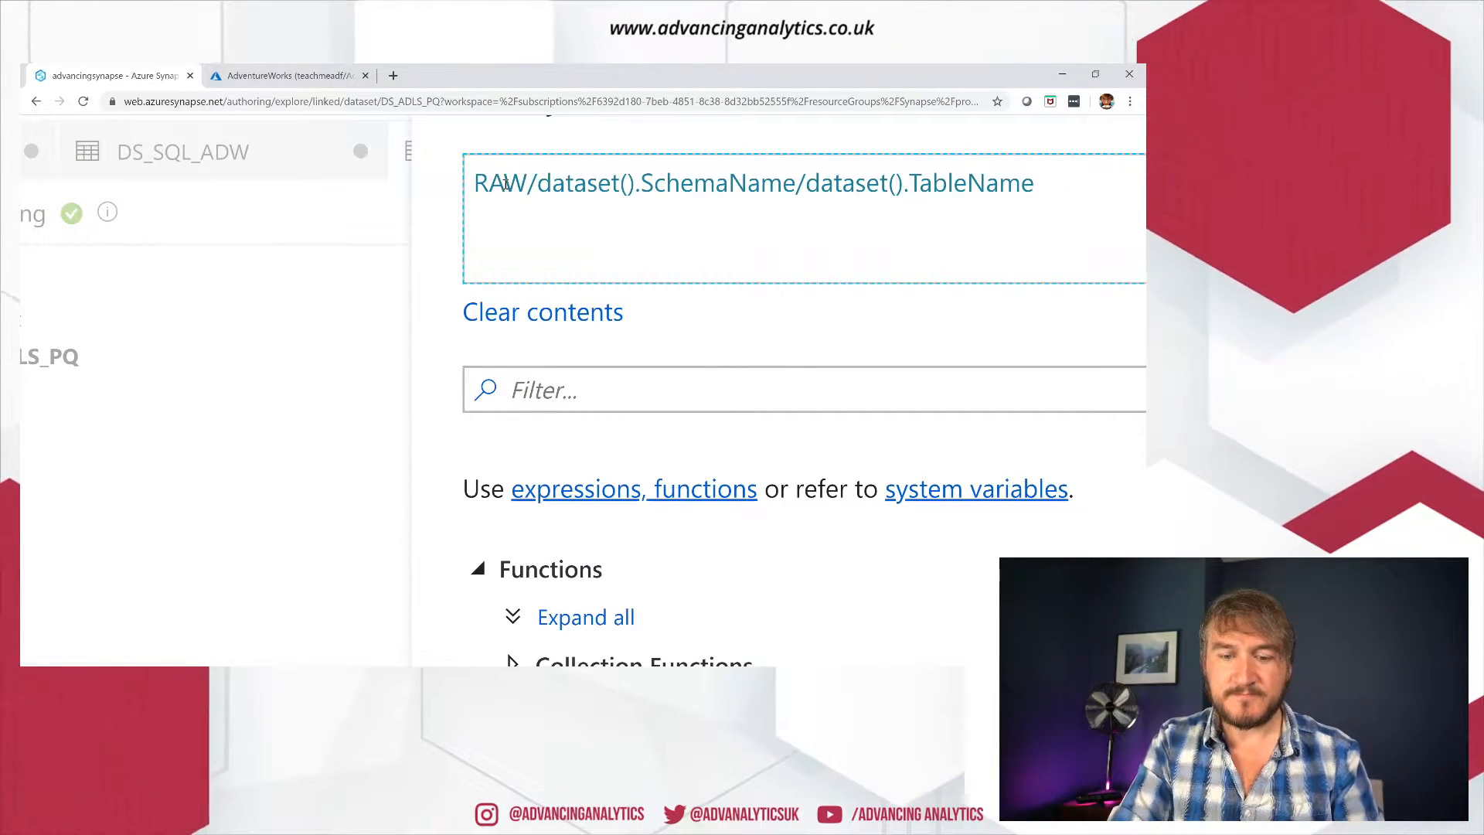
text(@{)
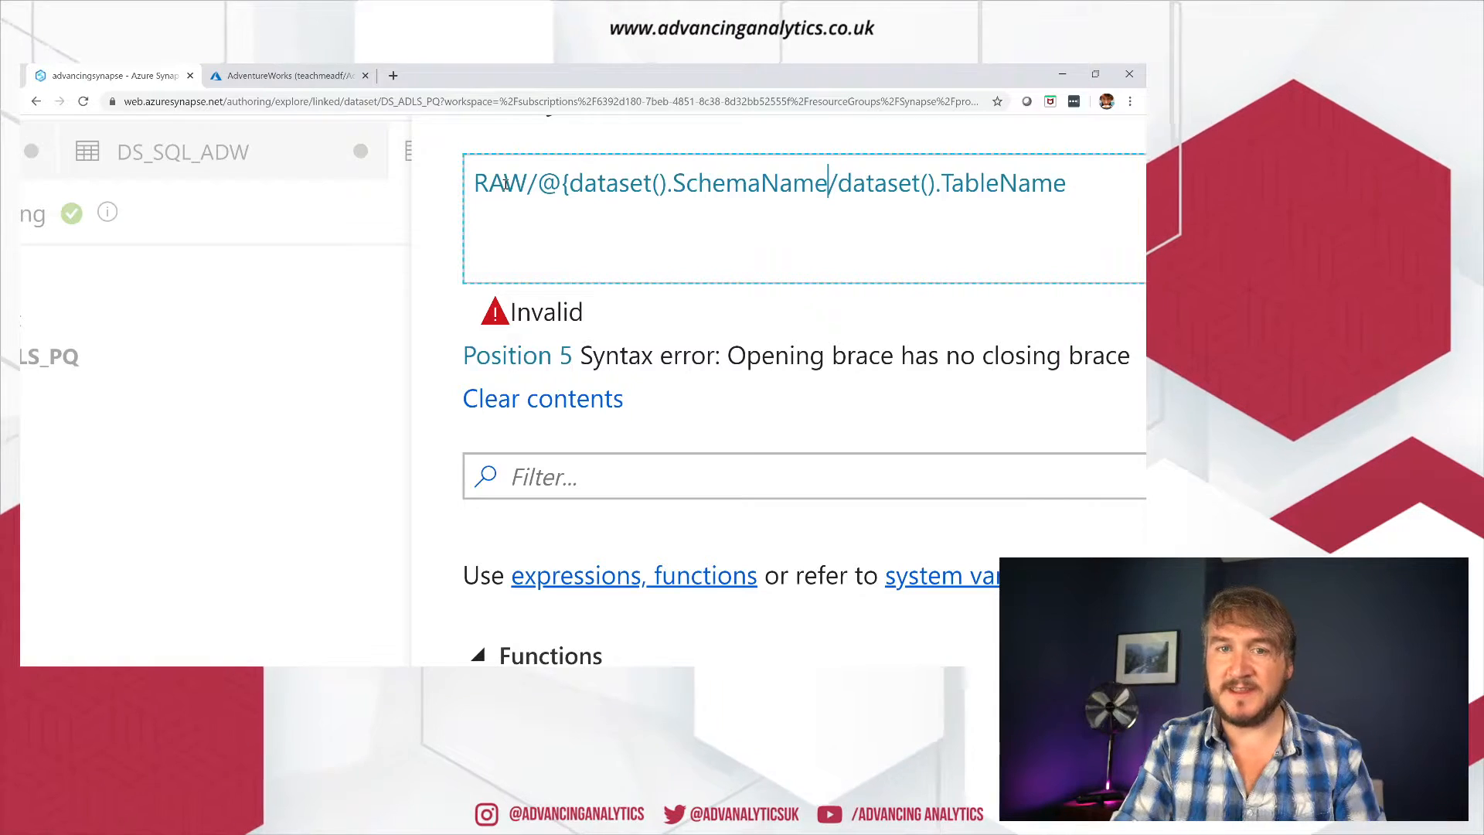
text(})
key(Right)
text(@{)
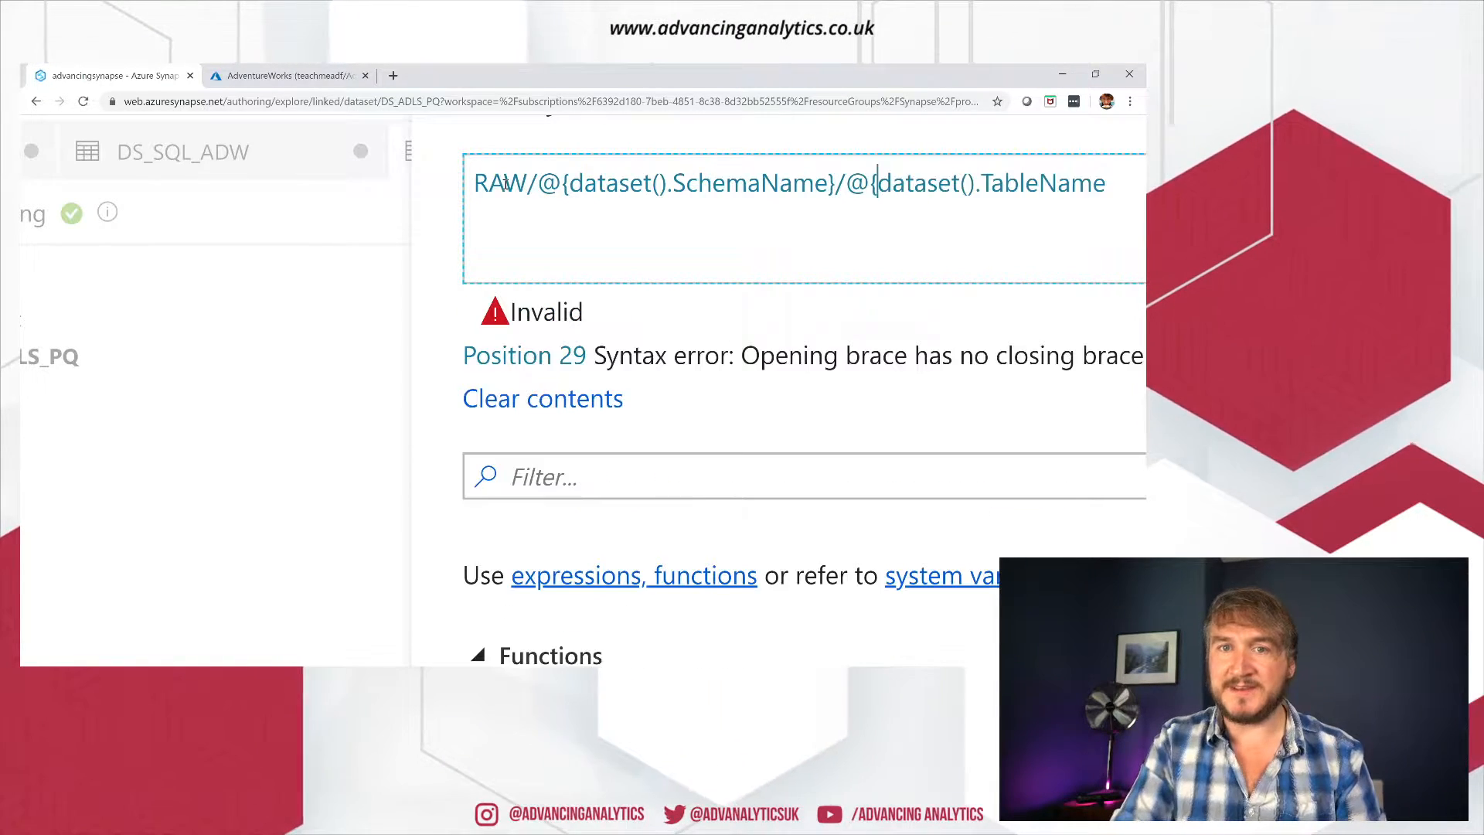
key(Right)
key(Right)
key(Right)
key(Right)
key(Right)
key(Right)
key(Right)
key(Right)
key(Right)
key(Right)
key(End)
text(})
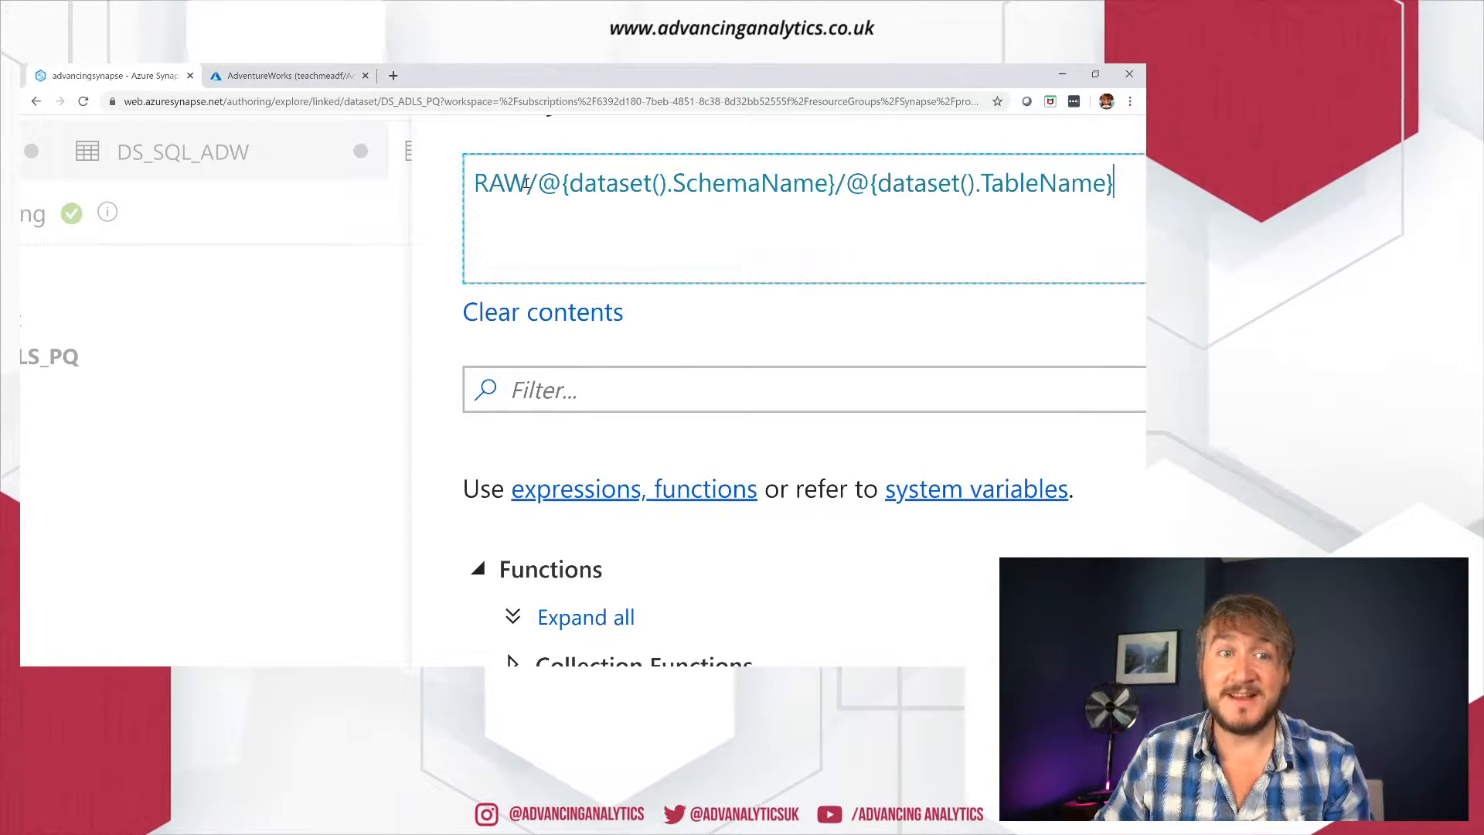
Step: Check the schema and table parts of the directory expression and apply it to the dataset's file path
drag(541, 181, 841, 182)
click(843, 183)
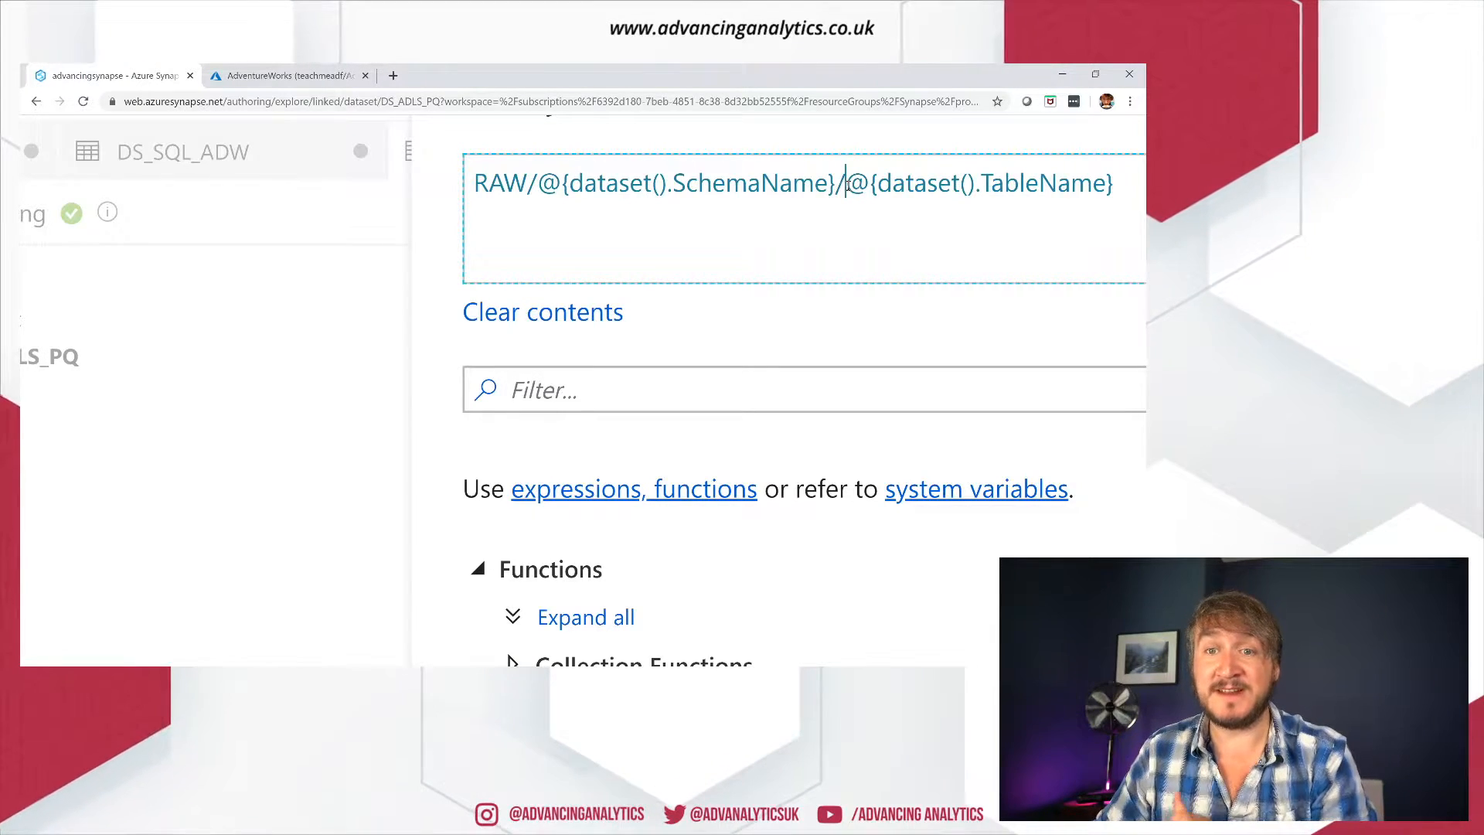
click(1129, 199)
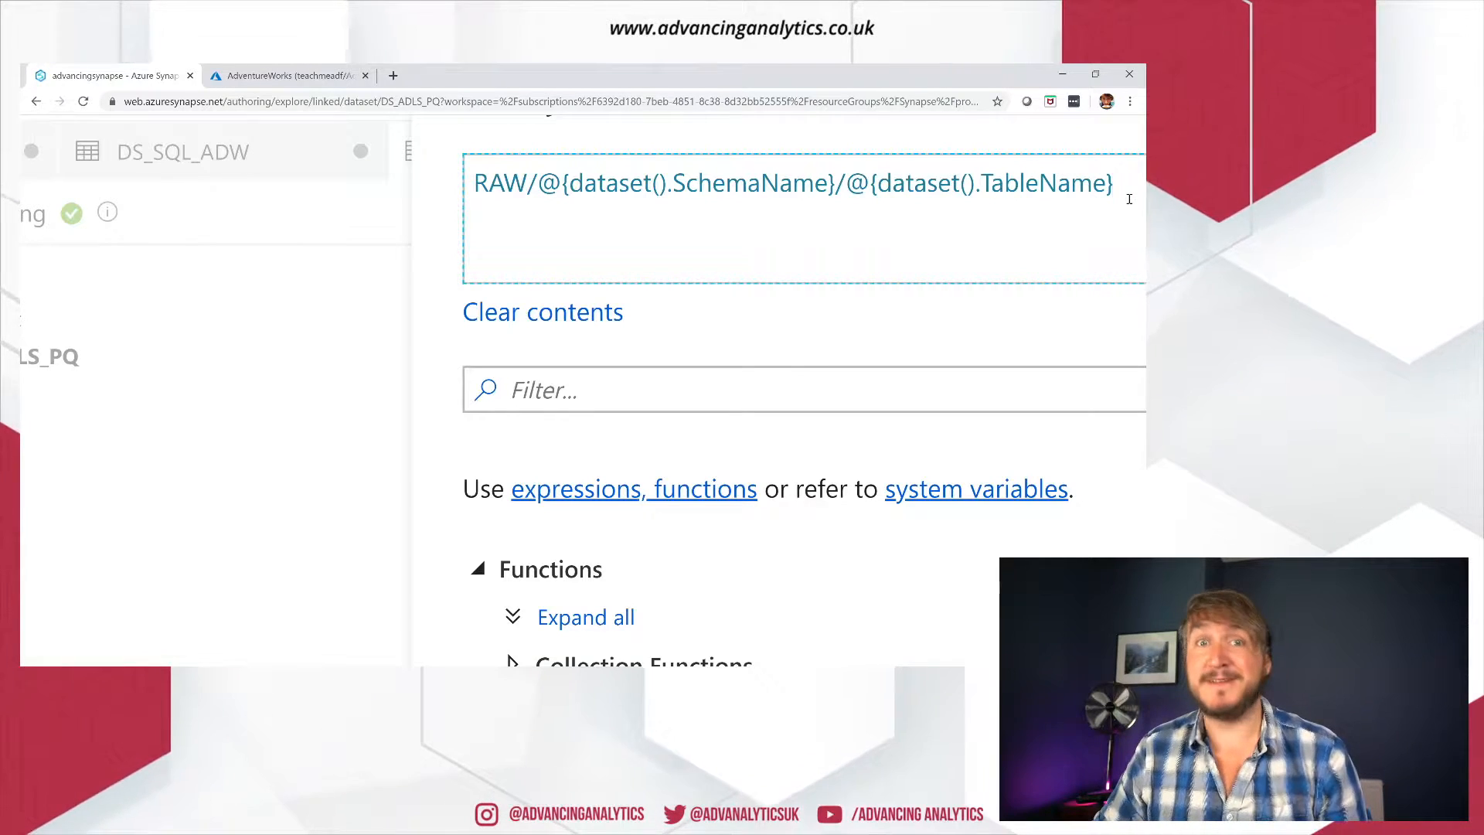
drag(540, 184, 817, 183)
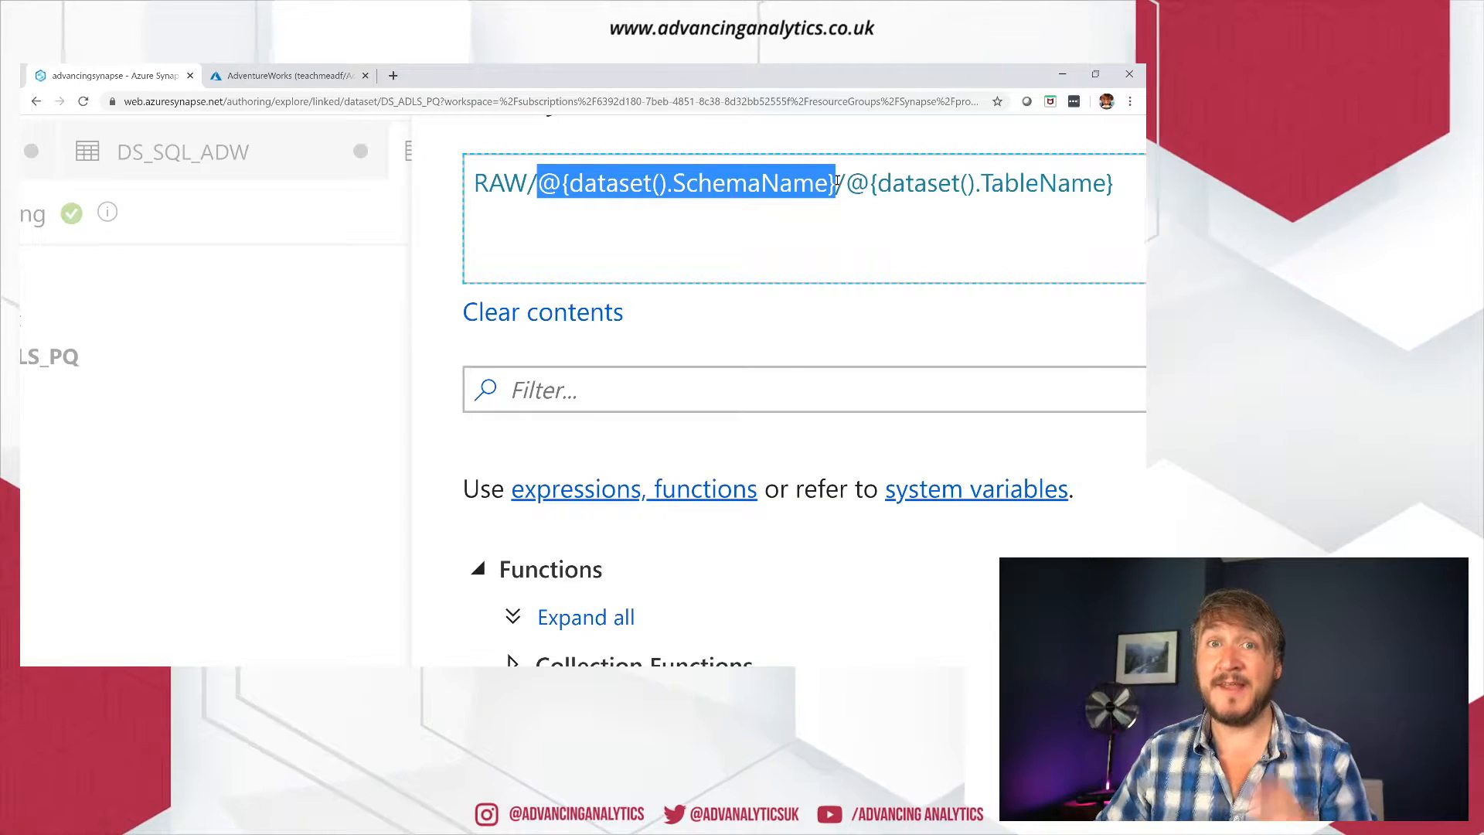
click(791, 317)
scroll(791, 317, down, 5)
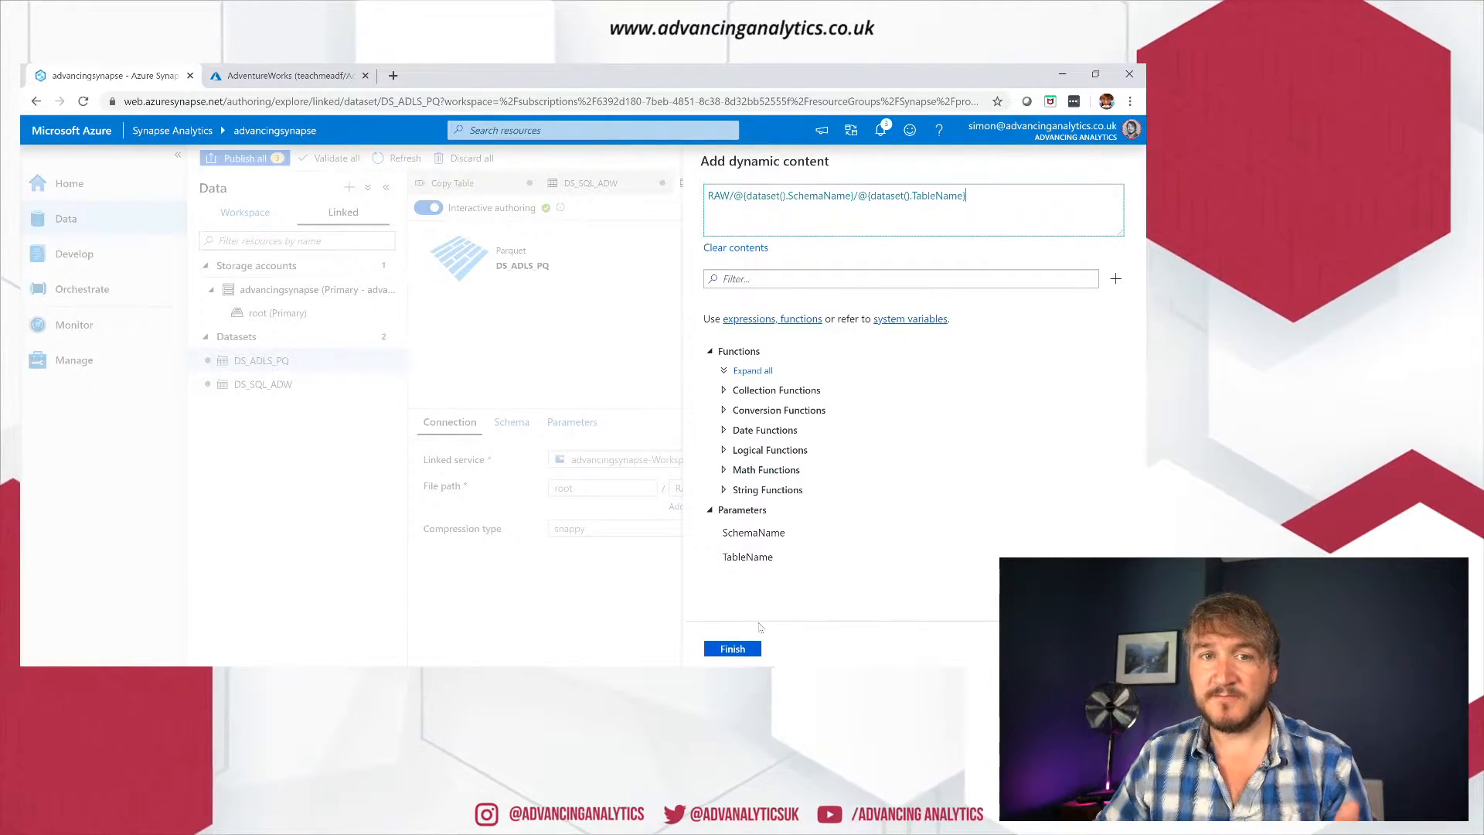
click(734, 647)
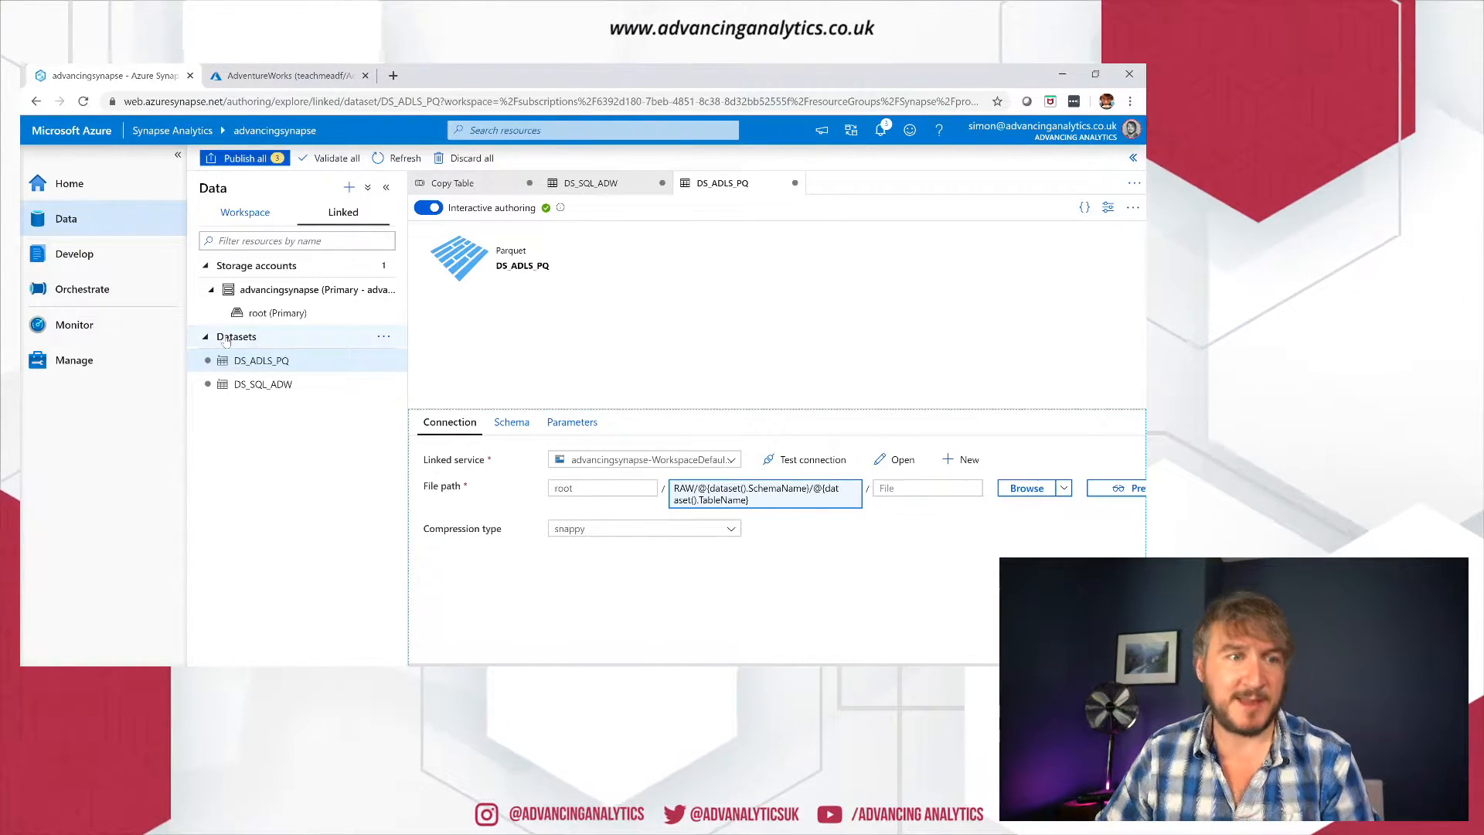
Step: In the Copy Table pipeline, reposition the copy activity on the canvas and rename it Copy Table to Lake
click(464, 186)
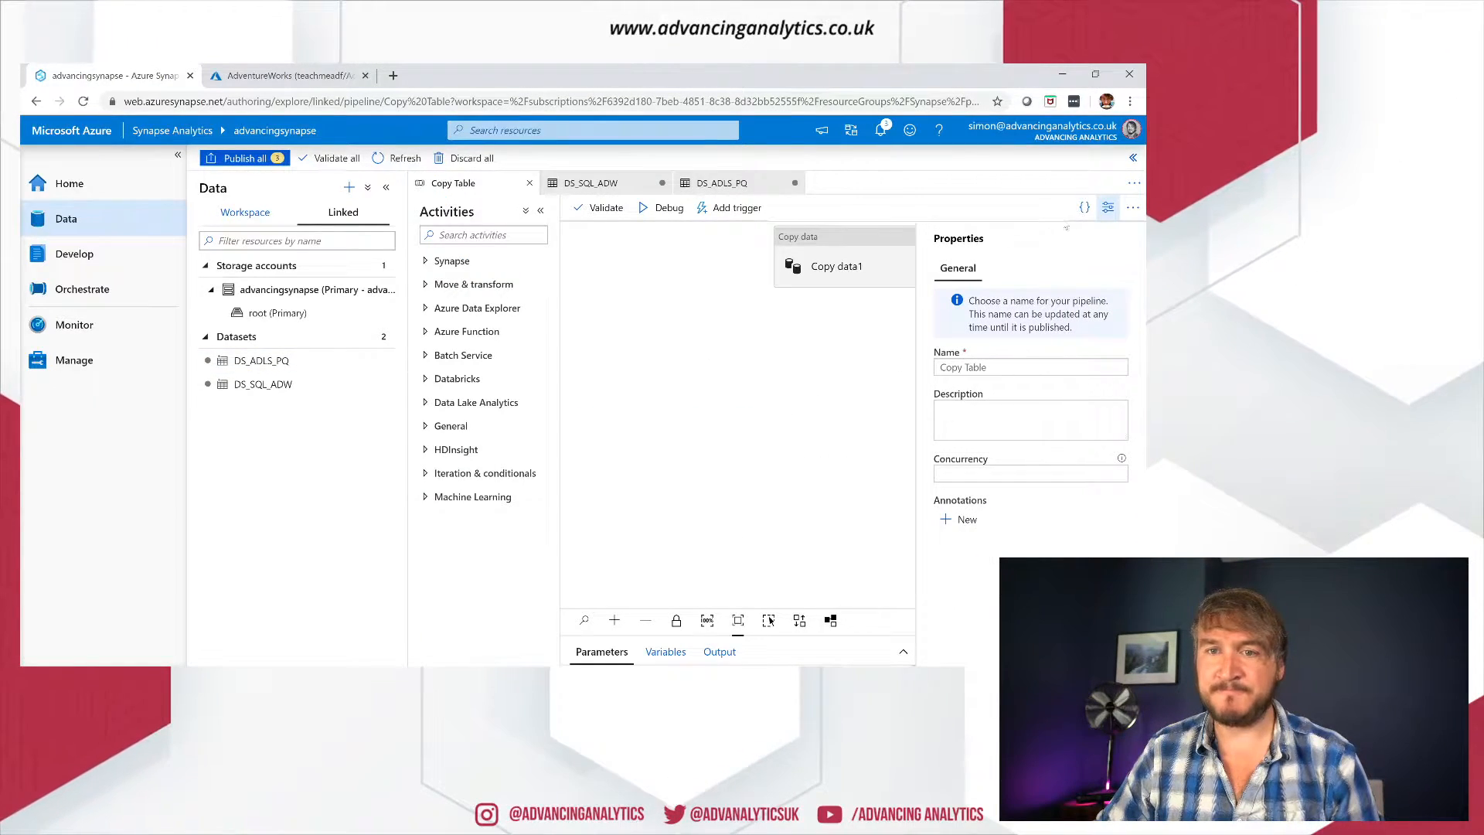
click(1108, 207)
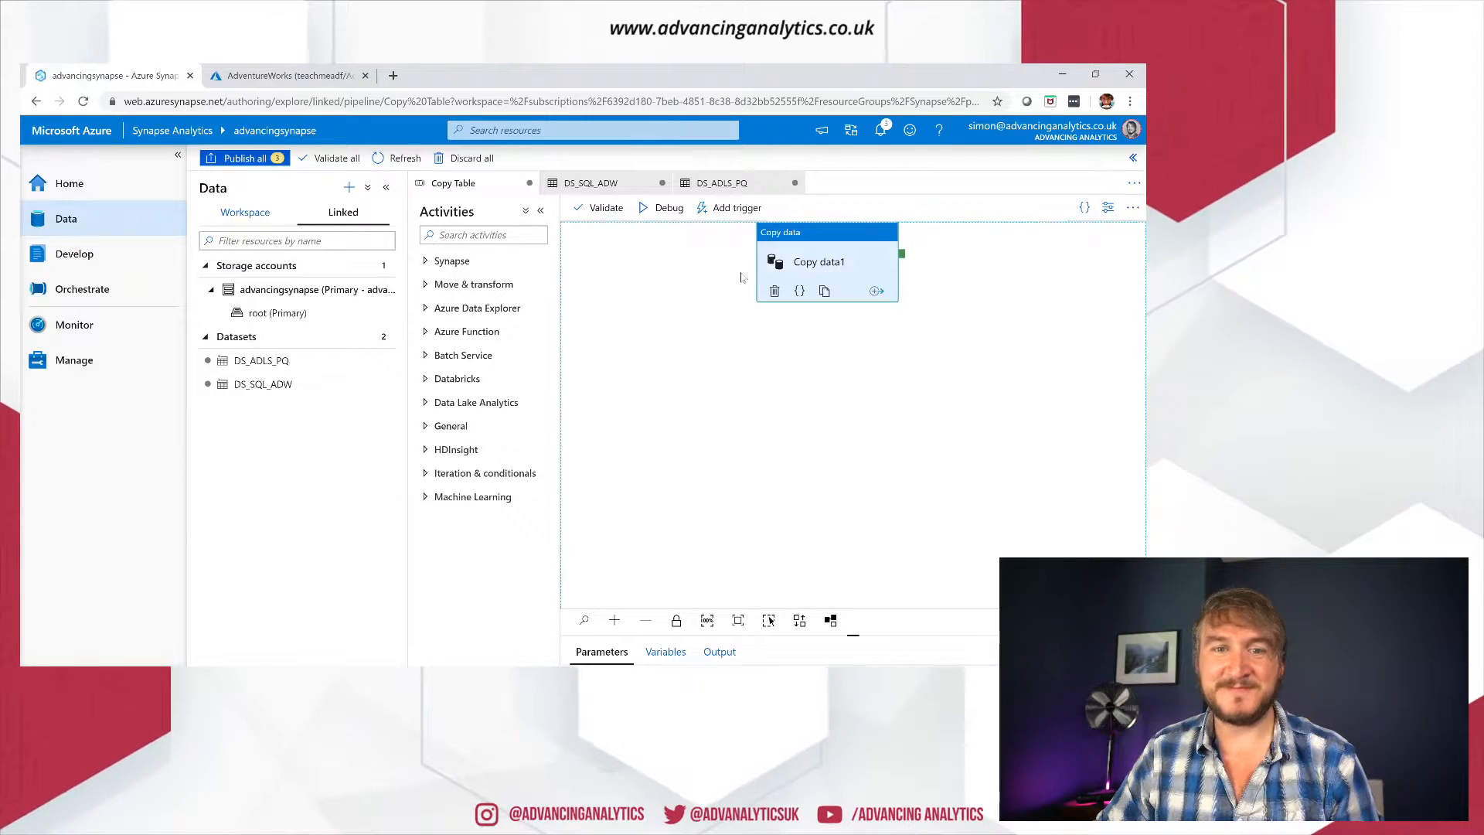
drag(837, 253, 677, 301)
drag(757, 502, 544, 483)
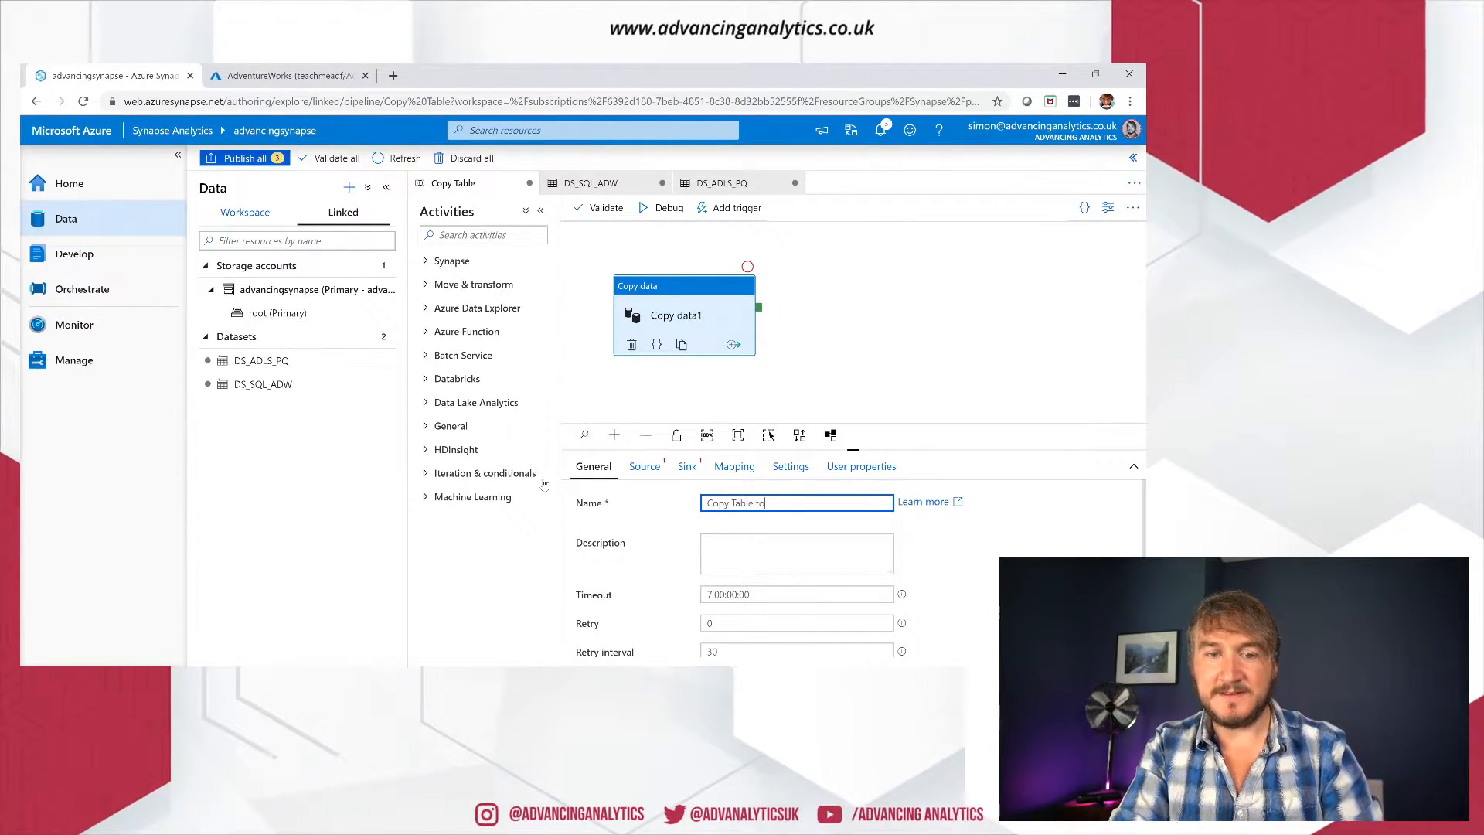
text(Copy Table to Lake)
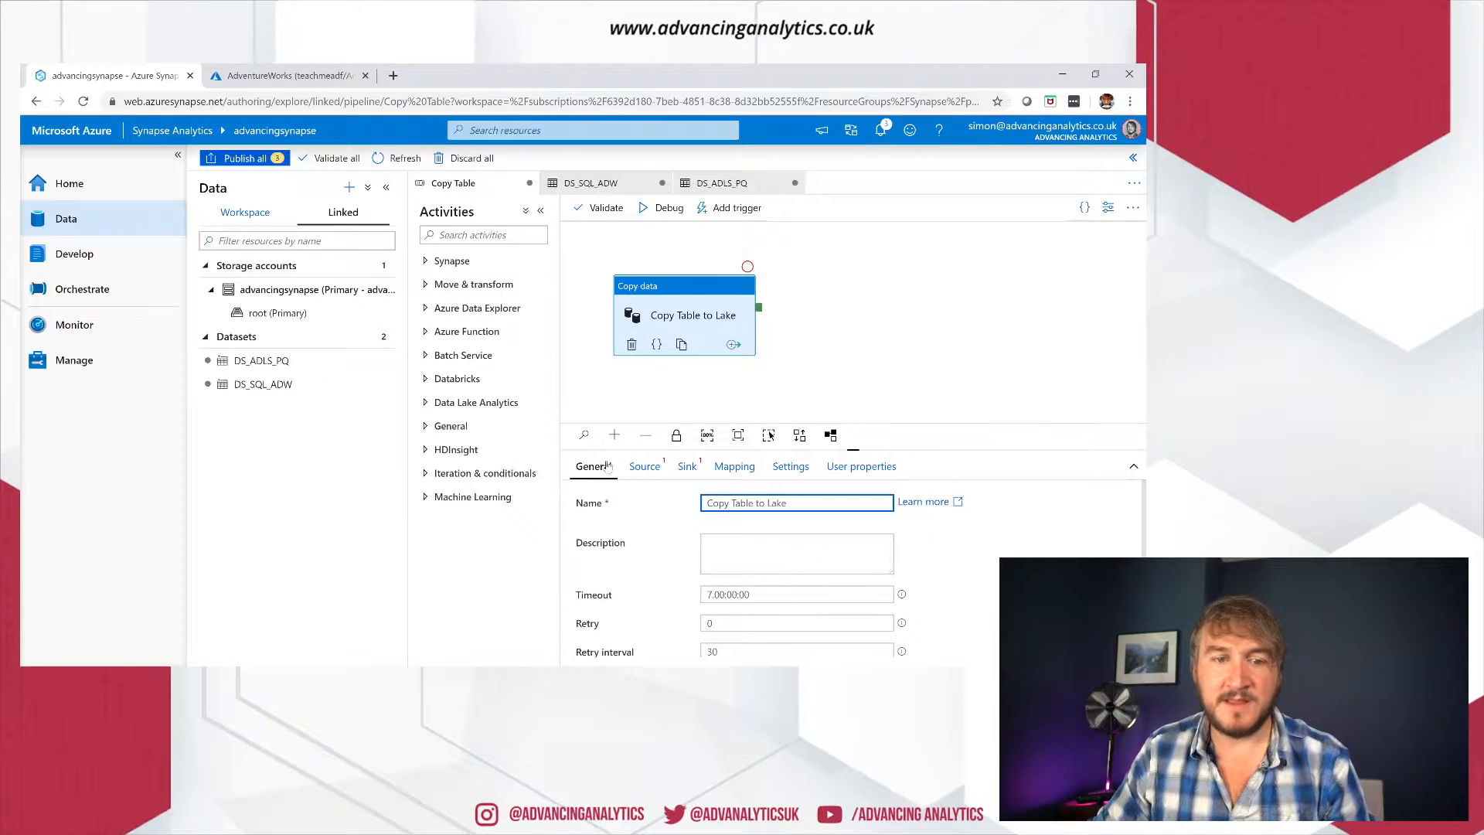
Step: Set the source dataset of the Copy Table to Lake activity to DS_SQL_ADW
click(645, 468)
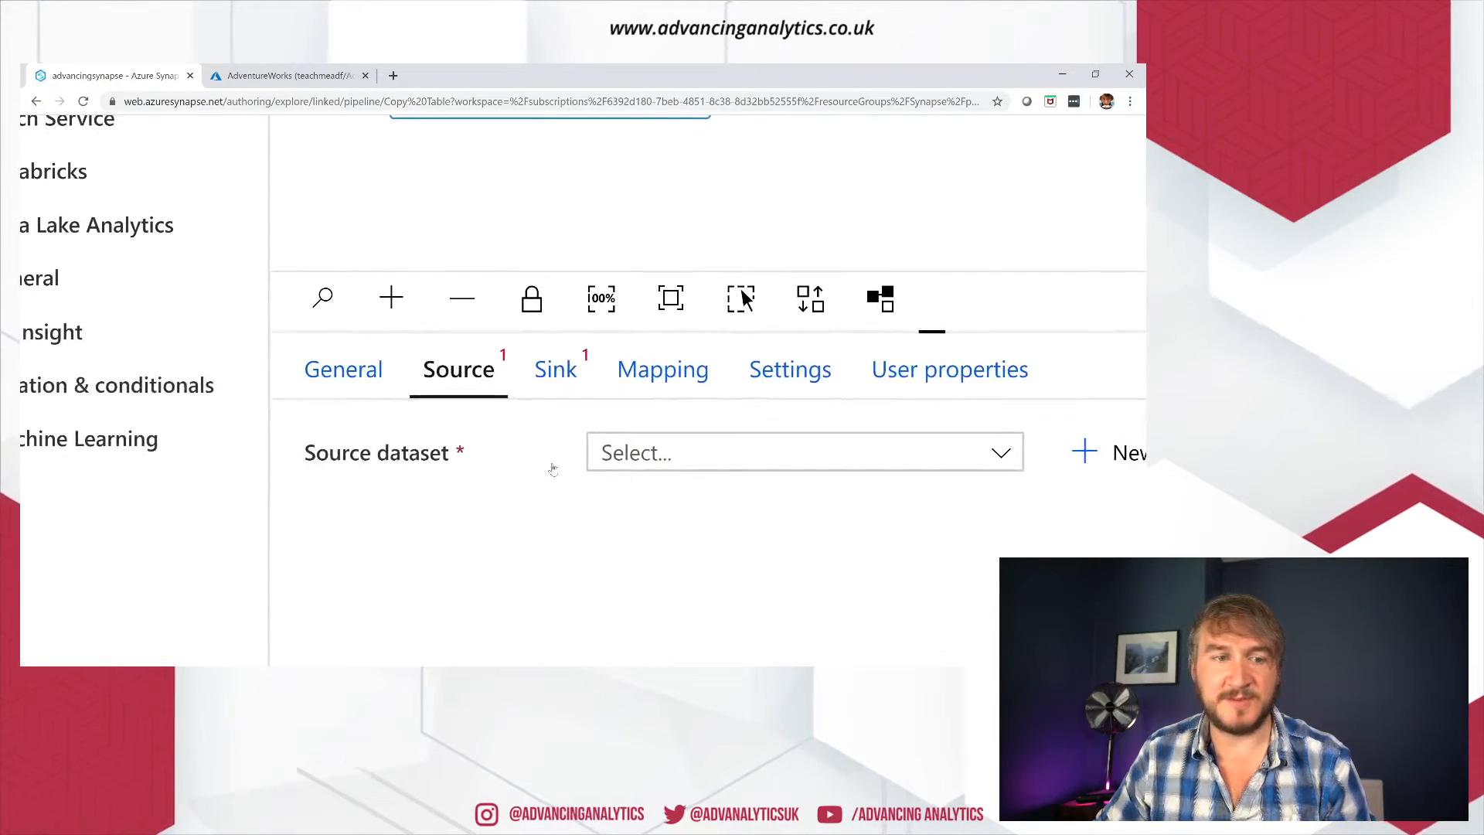
click(653, 462)
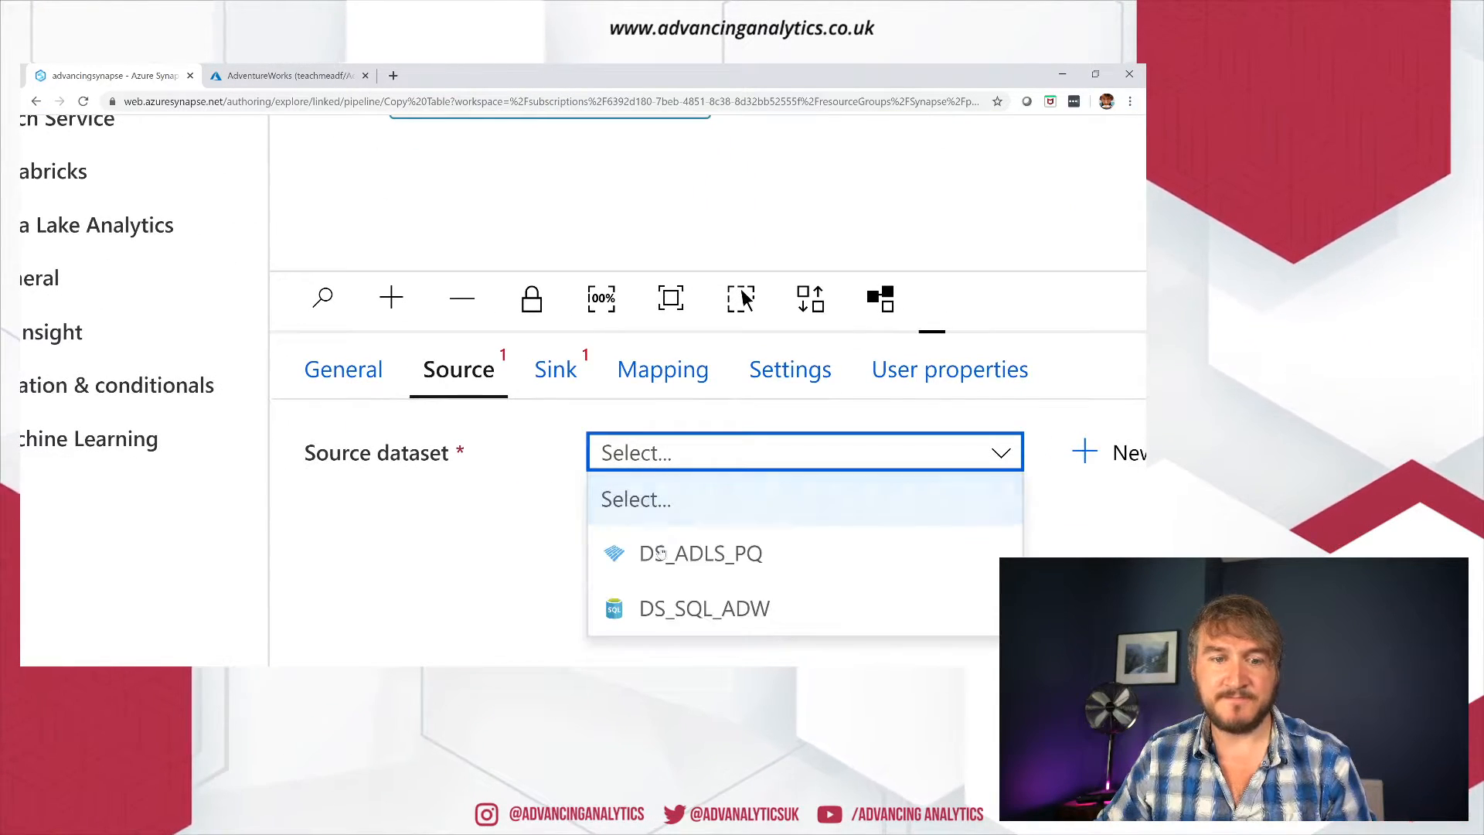
click(667, 611)
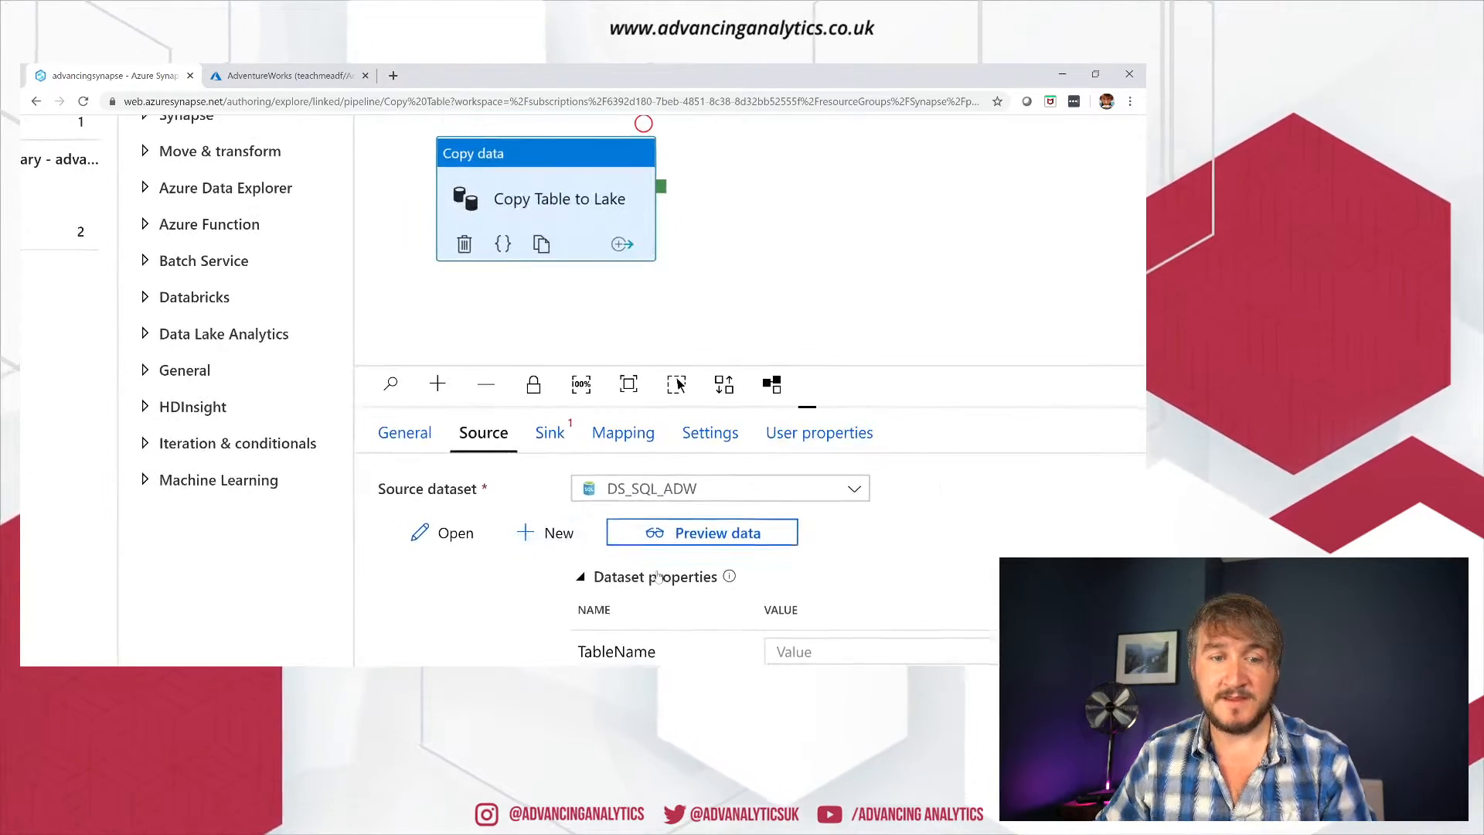
scroll(657, 574, down, 2)
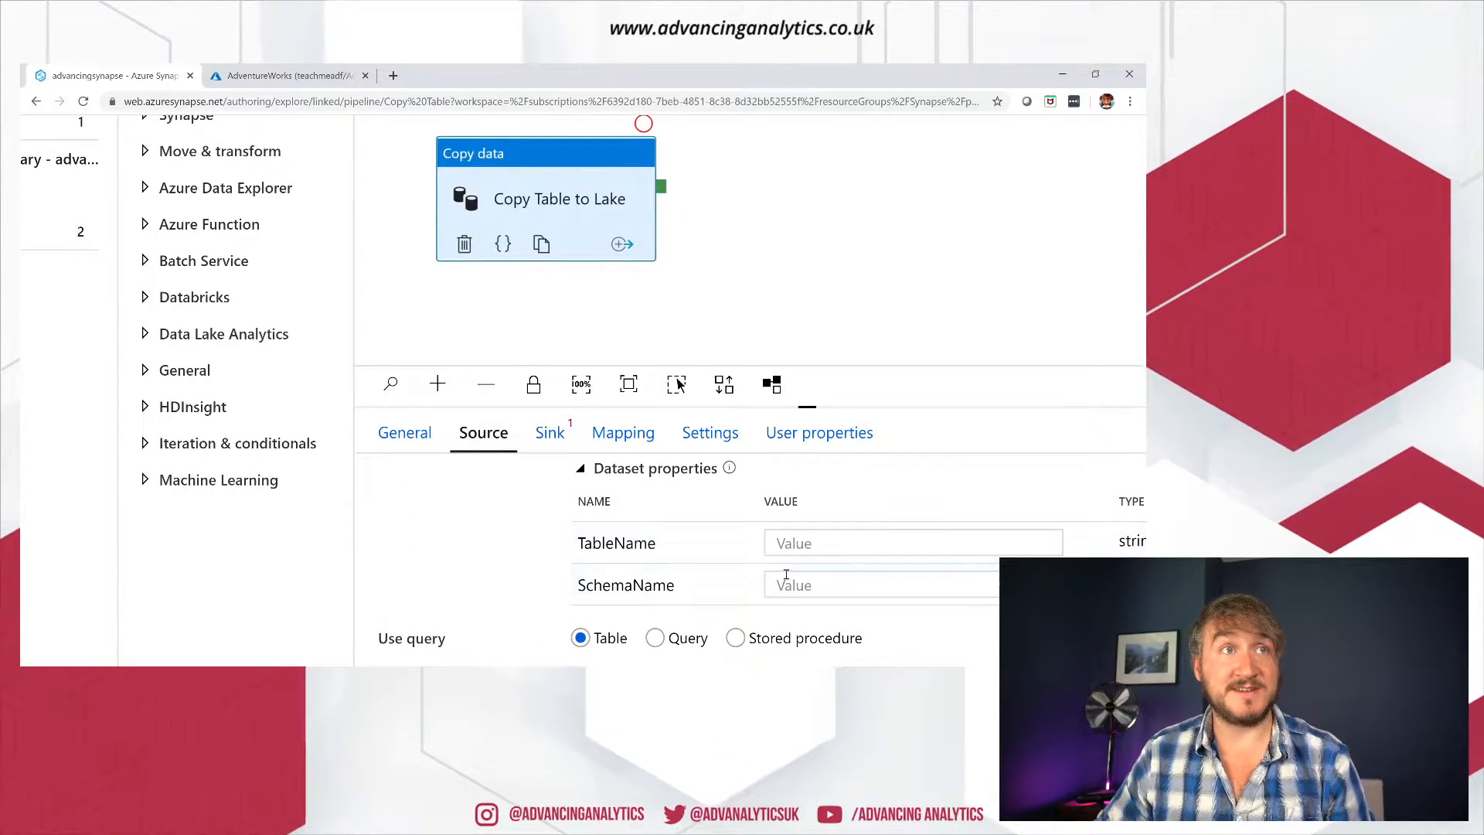
click(781, 544)
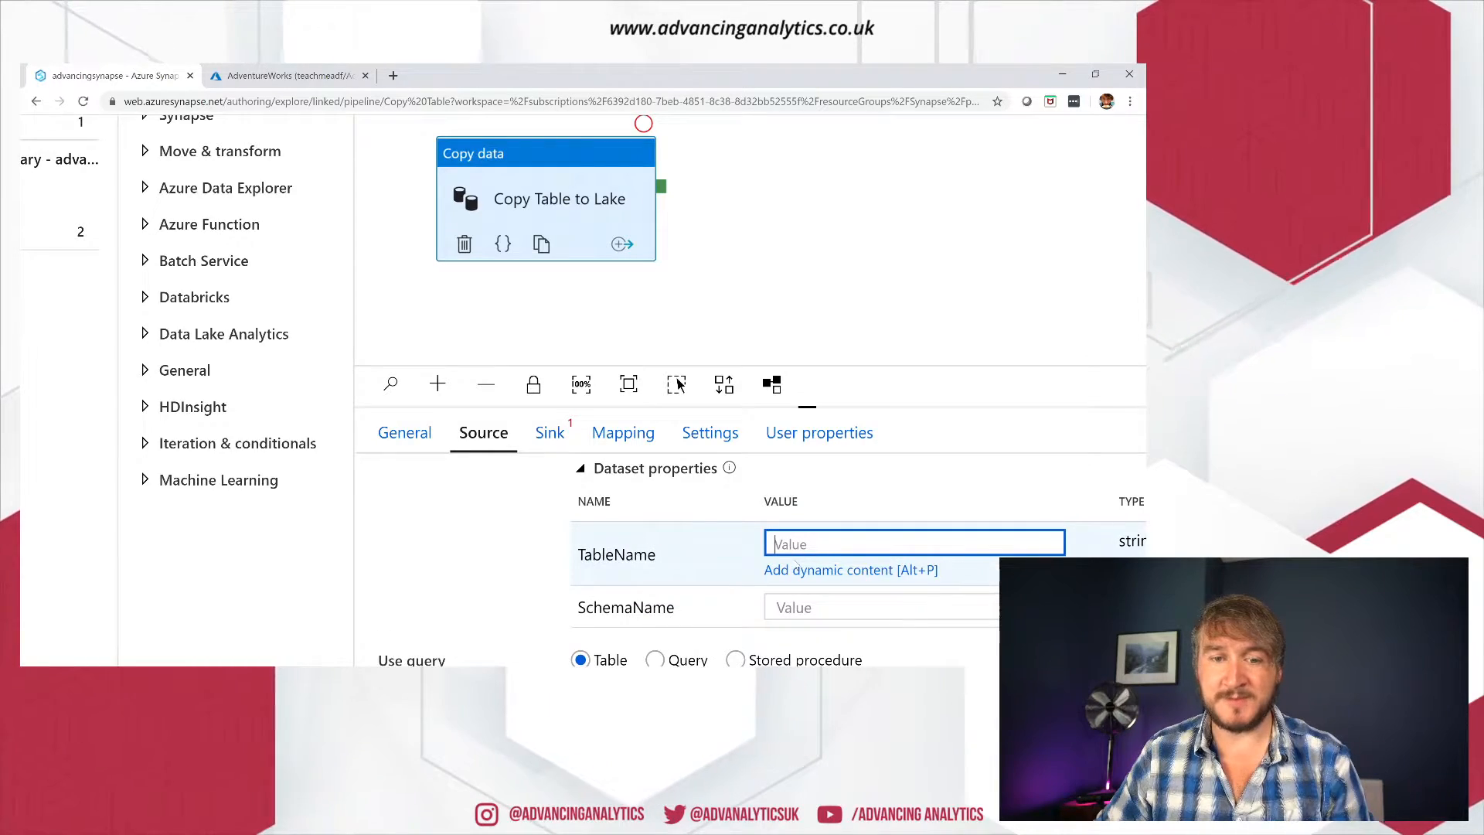
click(790, 572)
scroll(760, 613, down, 5)
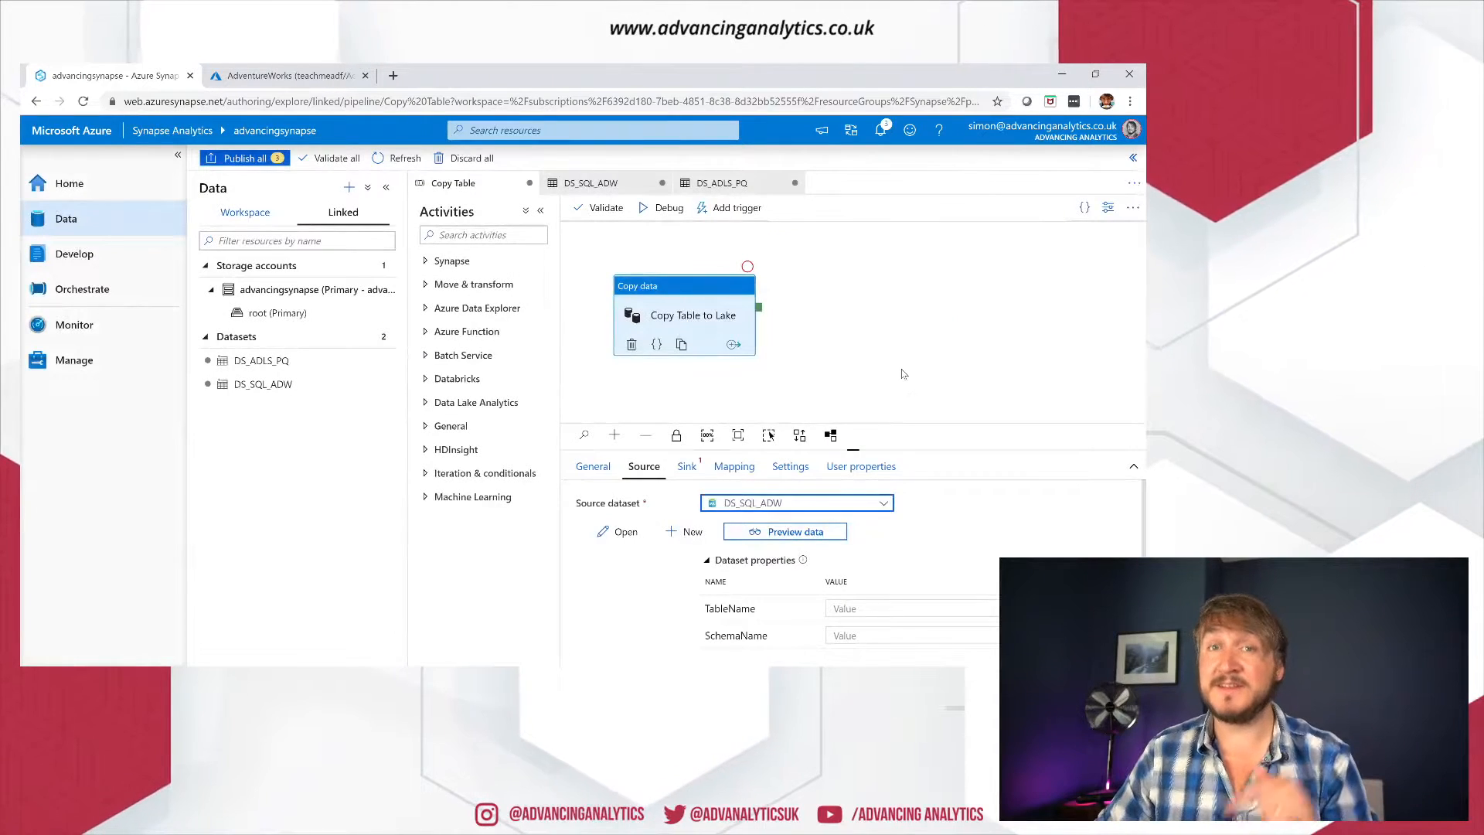
Step: Add two String parameters named SchemaName and TableName to the Copy Table pipeline itself
click(903, 374)
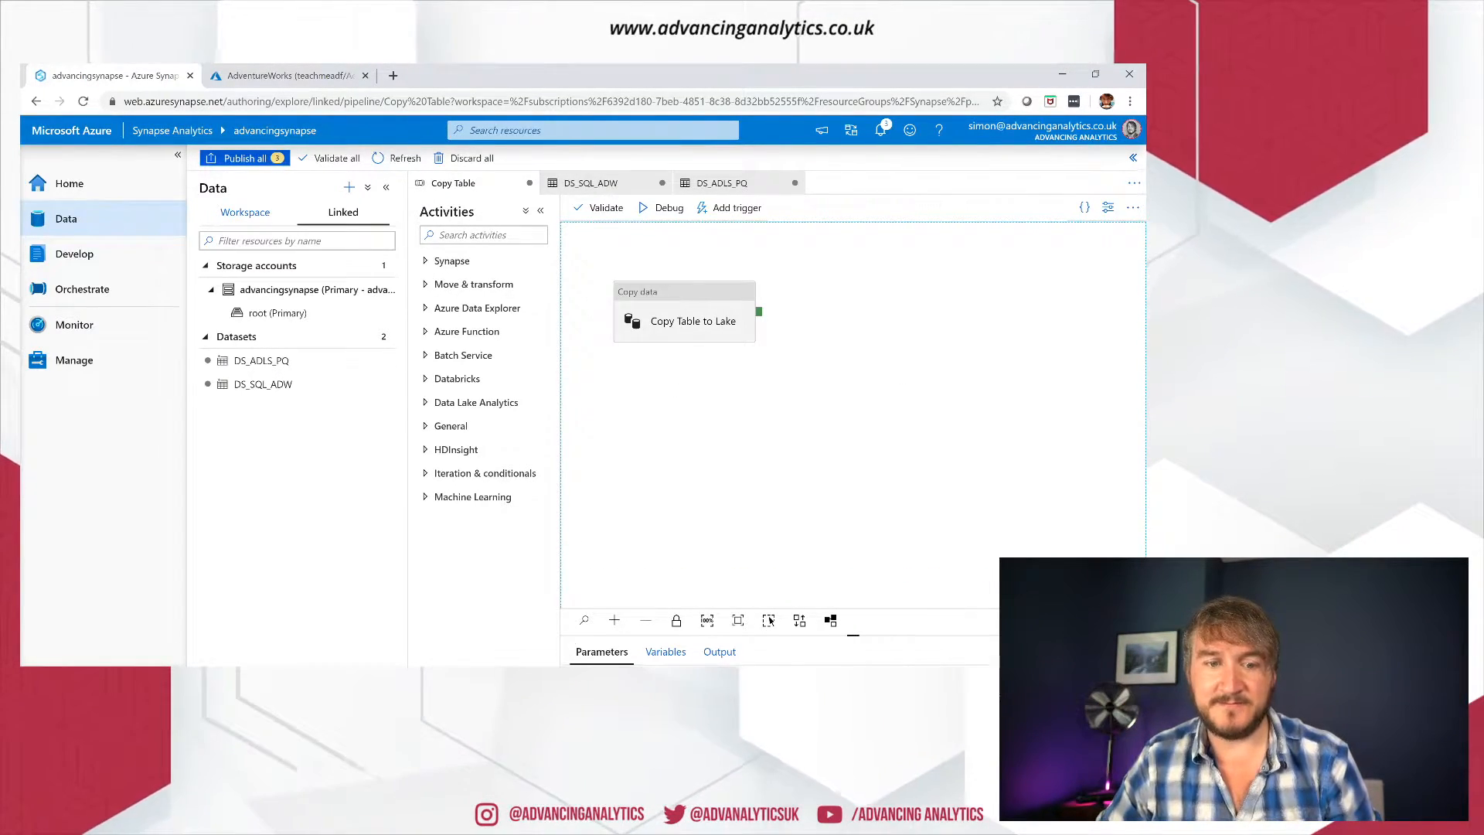
click(600, 654)
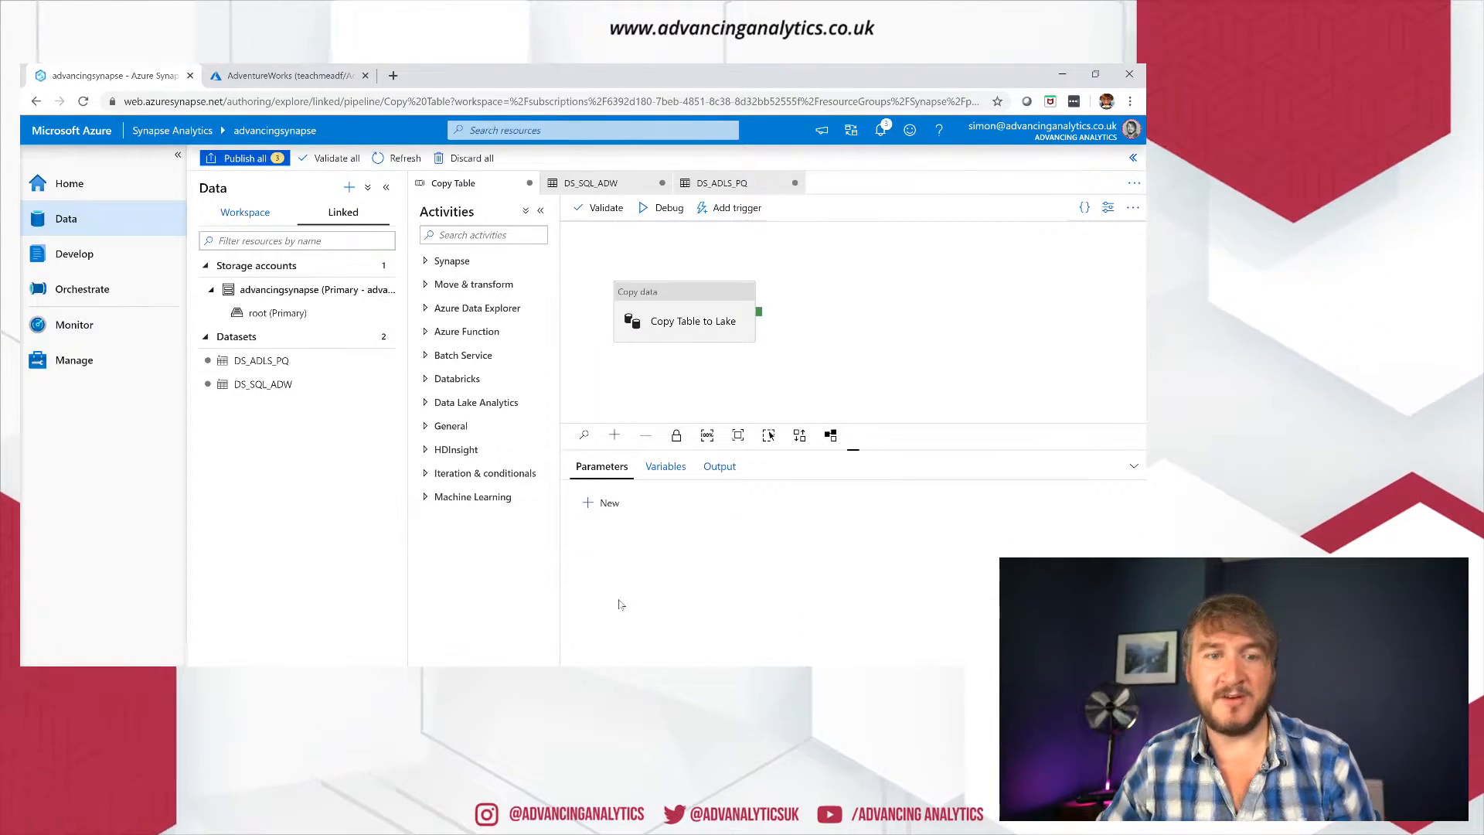
click(600, 503)
text(S)
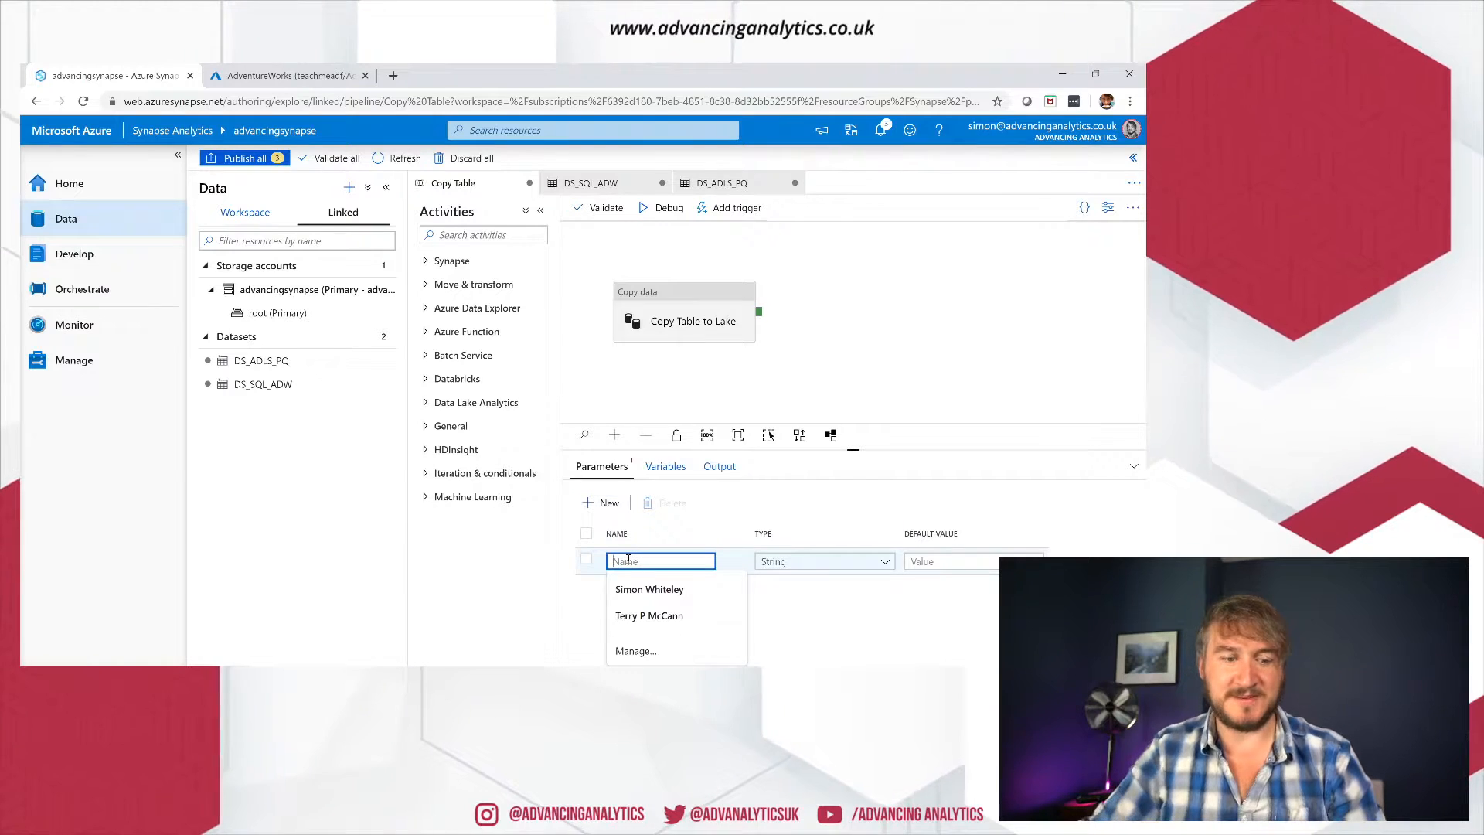
text(chemaName)
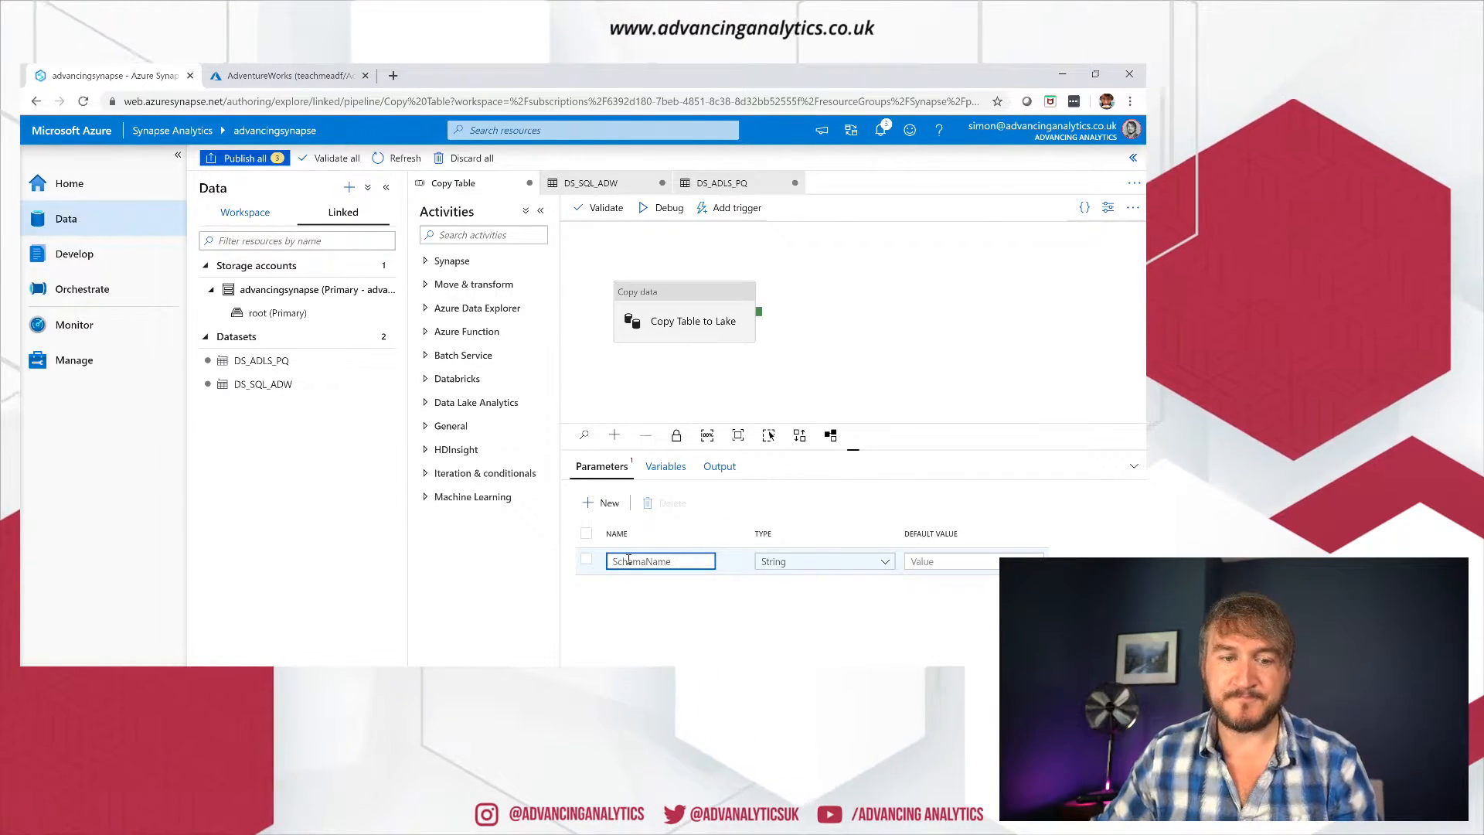
click(604, 502)
text(Ta)
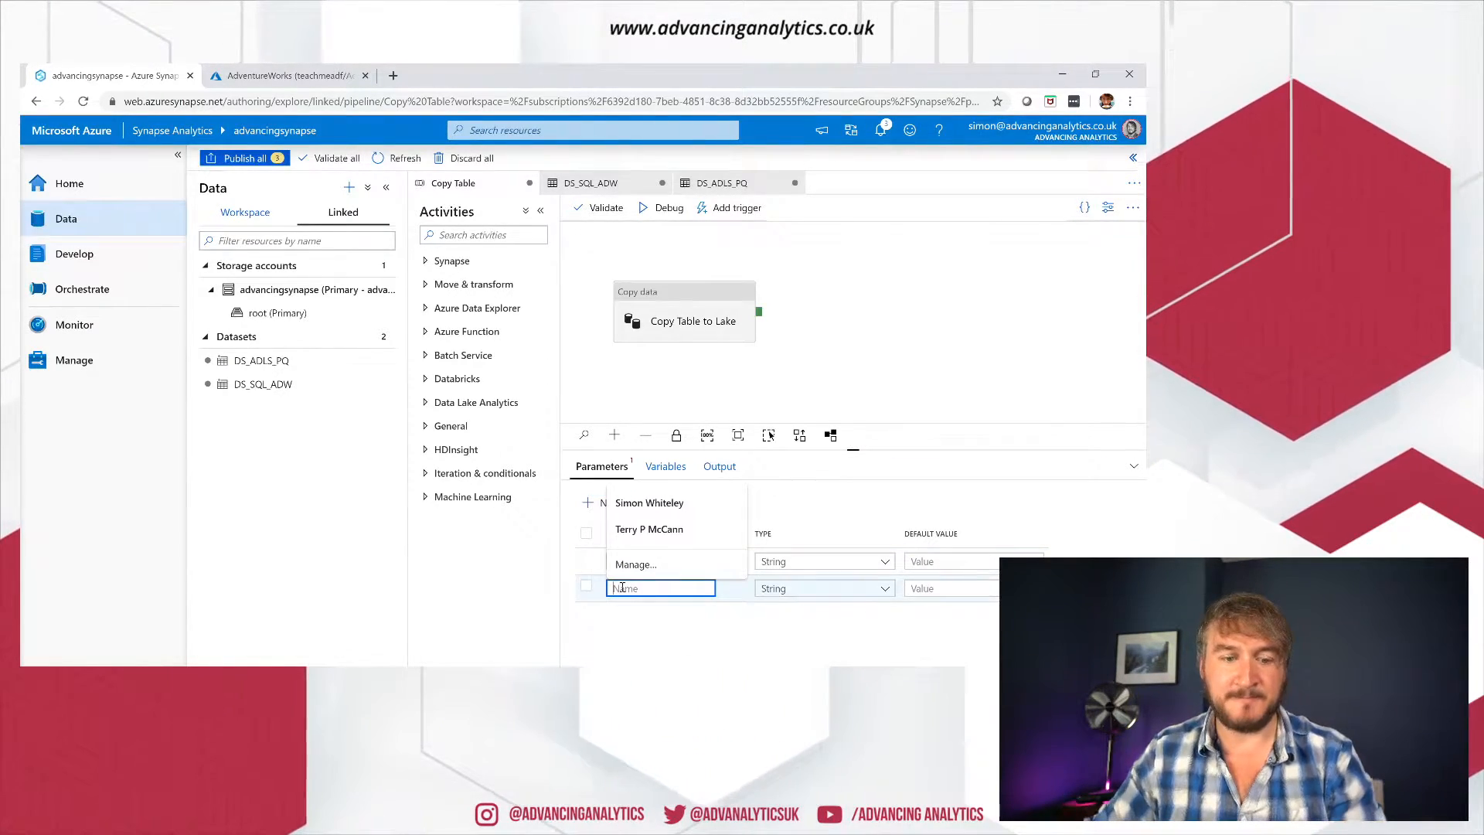
text(bleName)
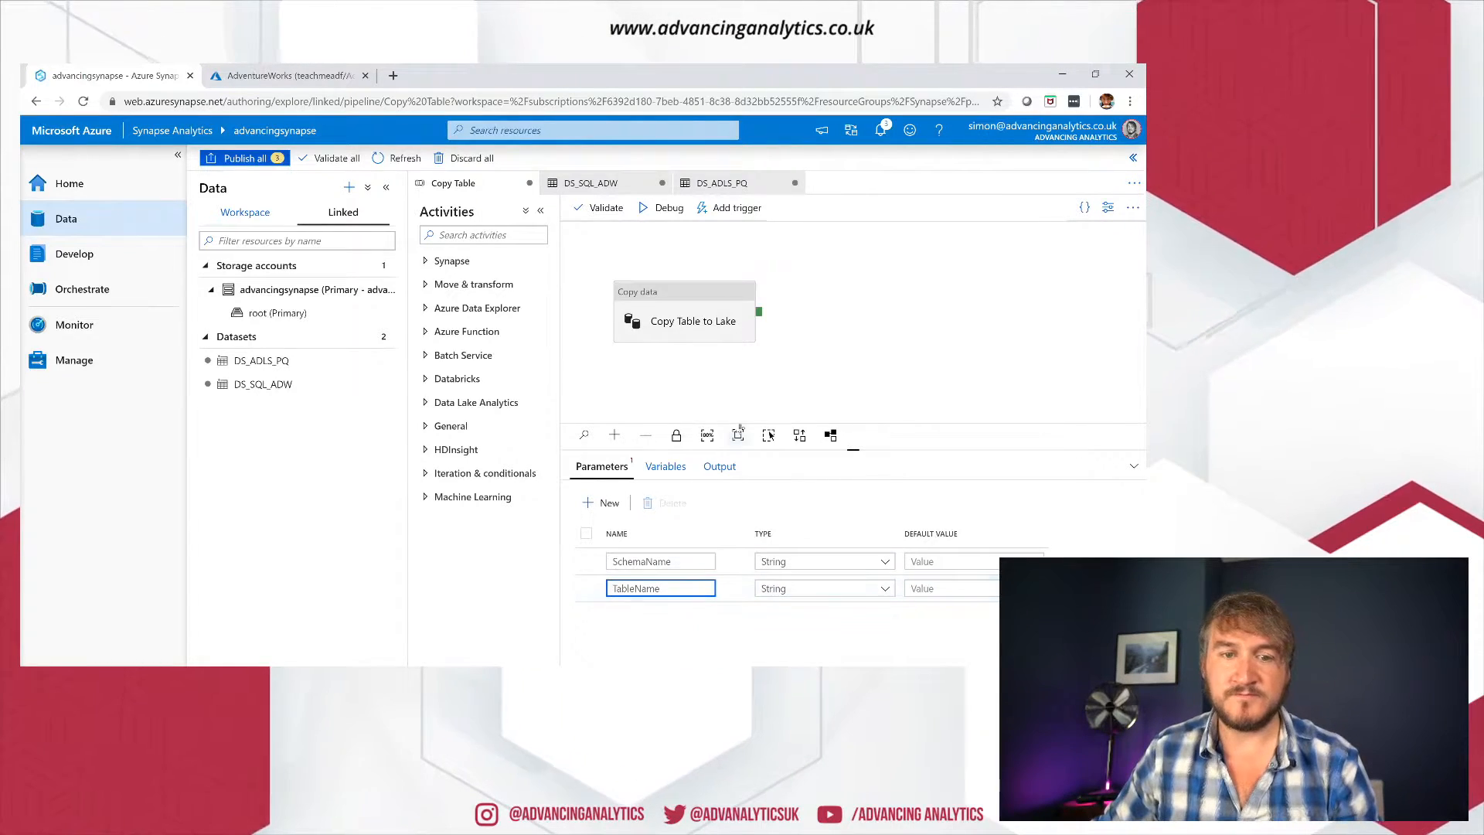
click(762, 394)
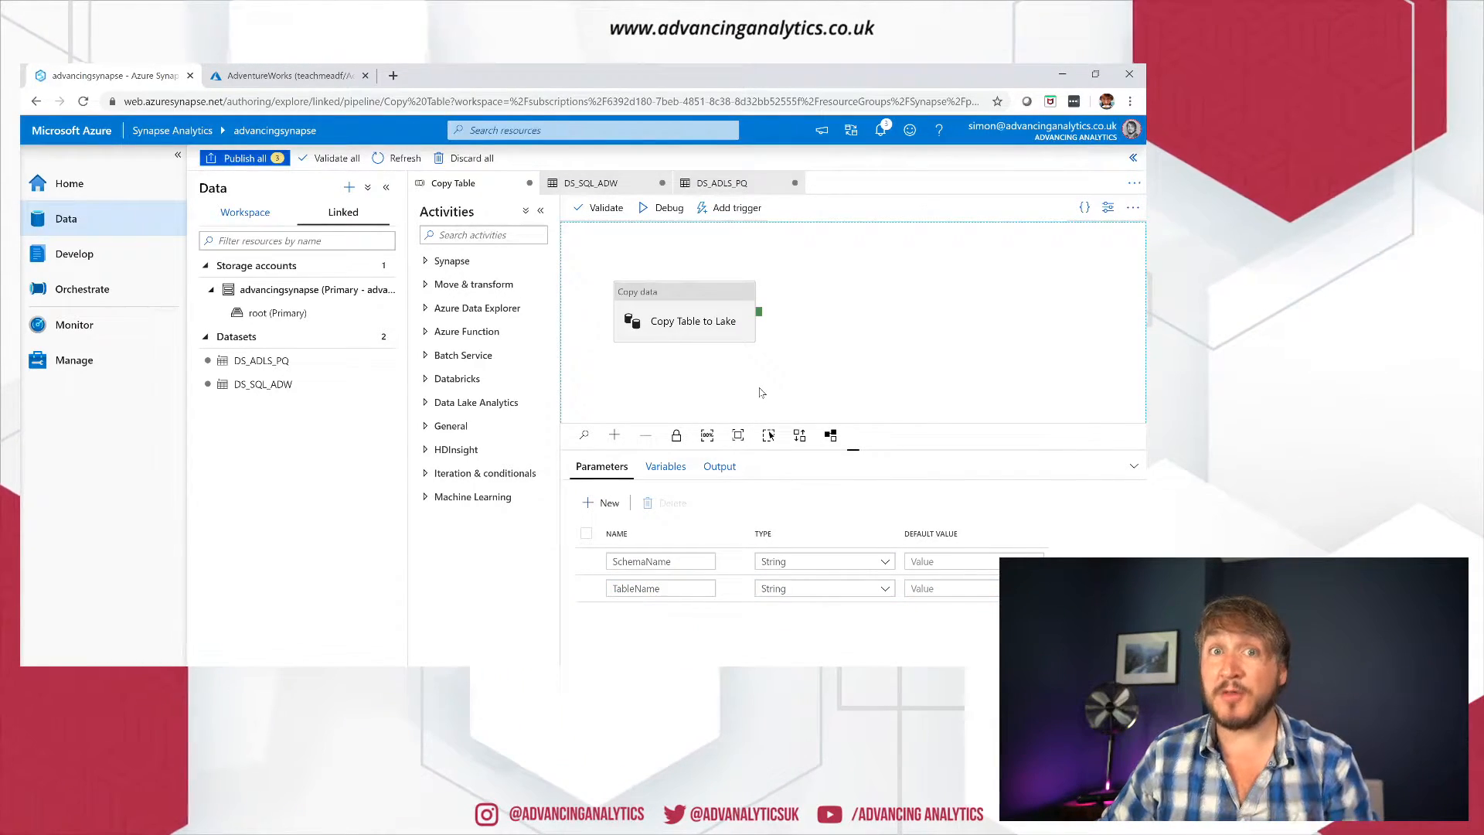
click(684, 308)
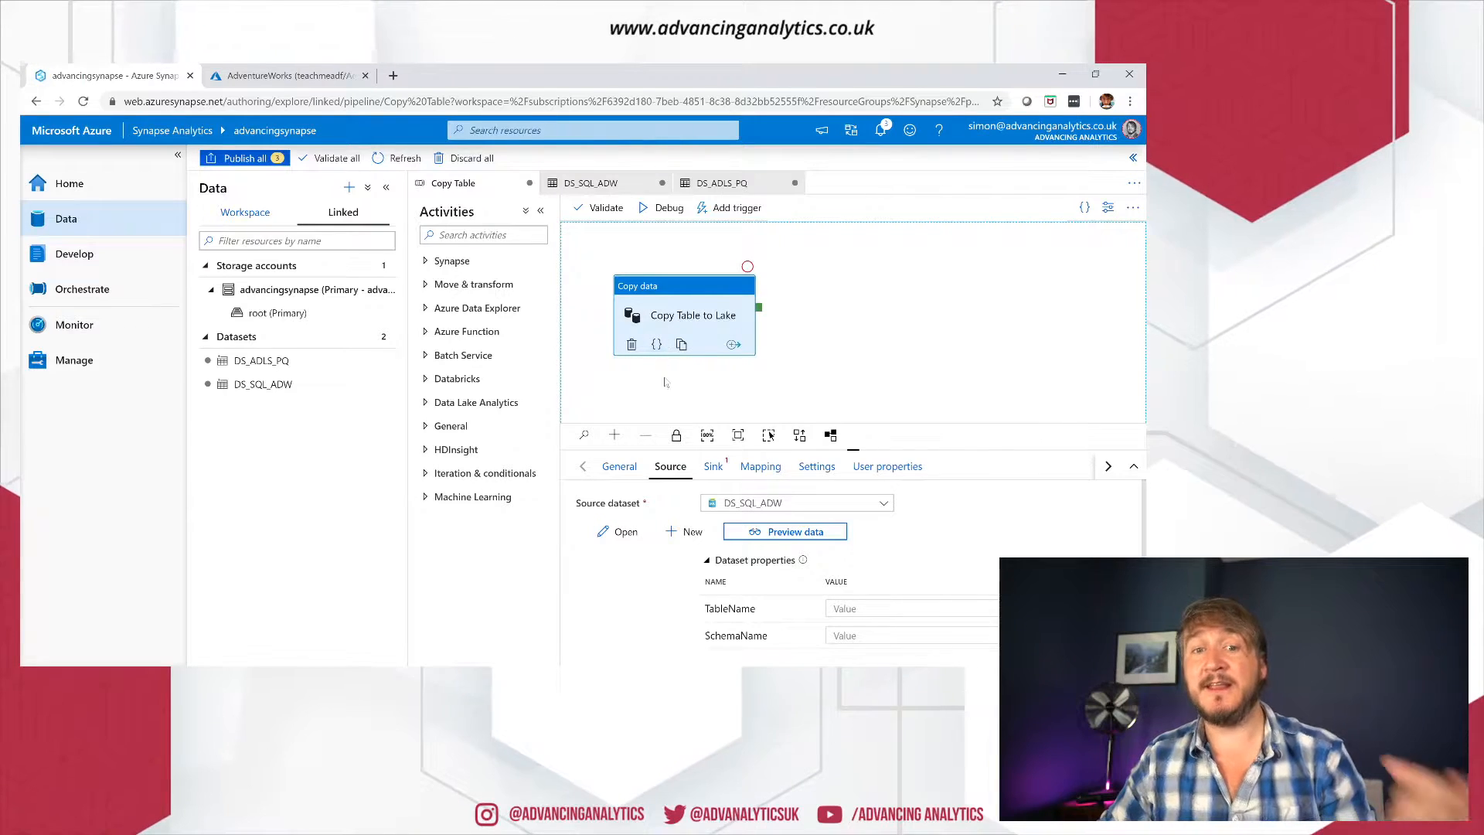
scroll(821, 547, down, 3)
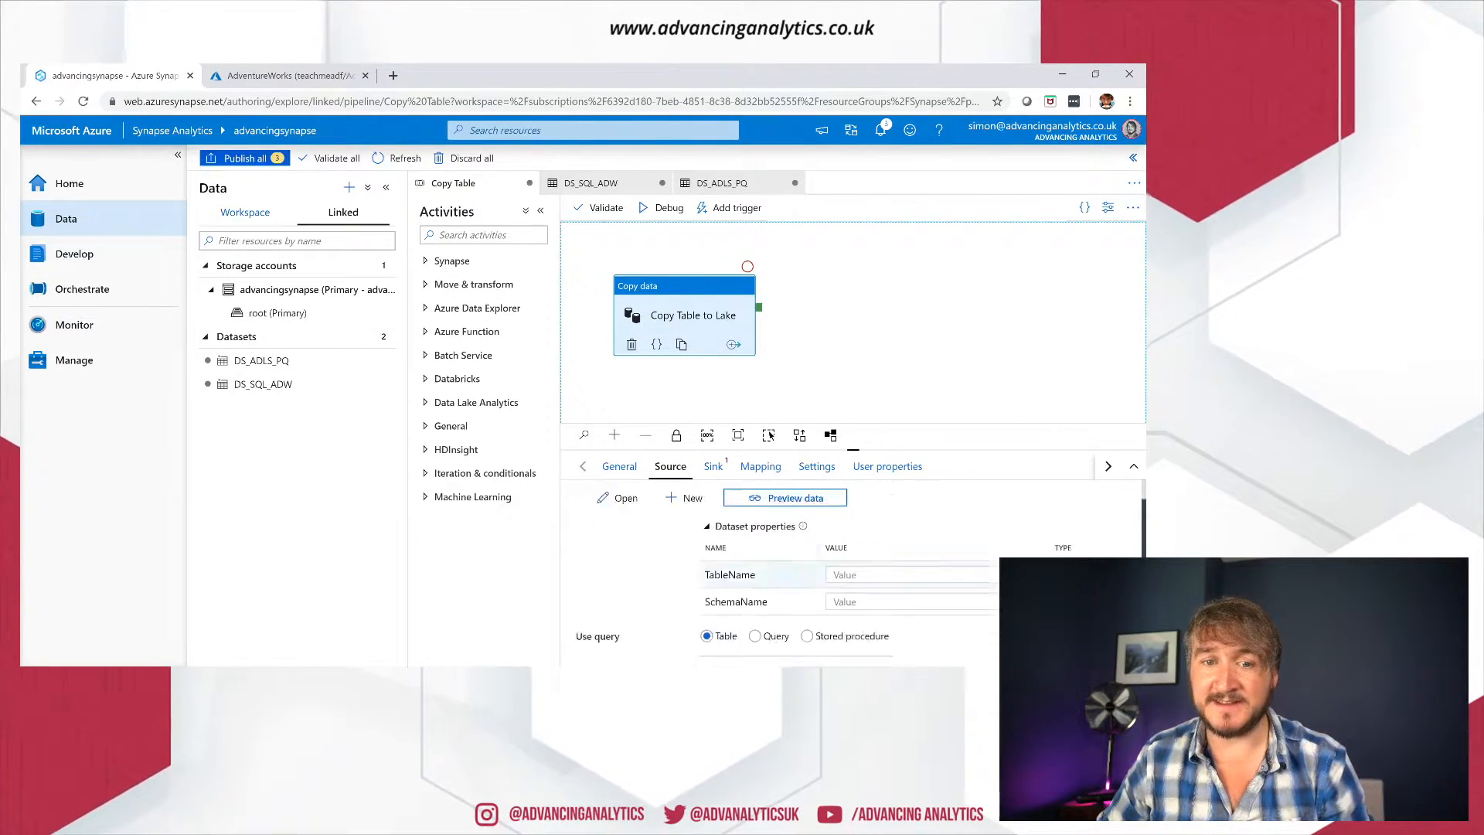
scroll(822, 547, up, 1)
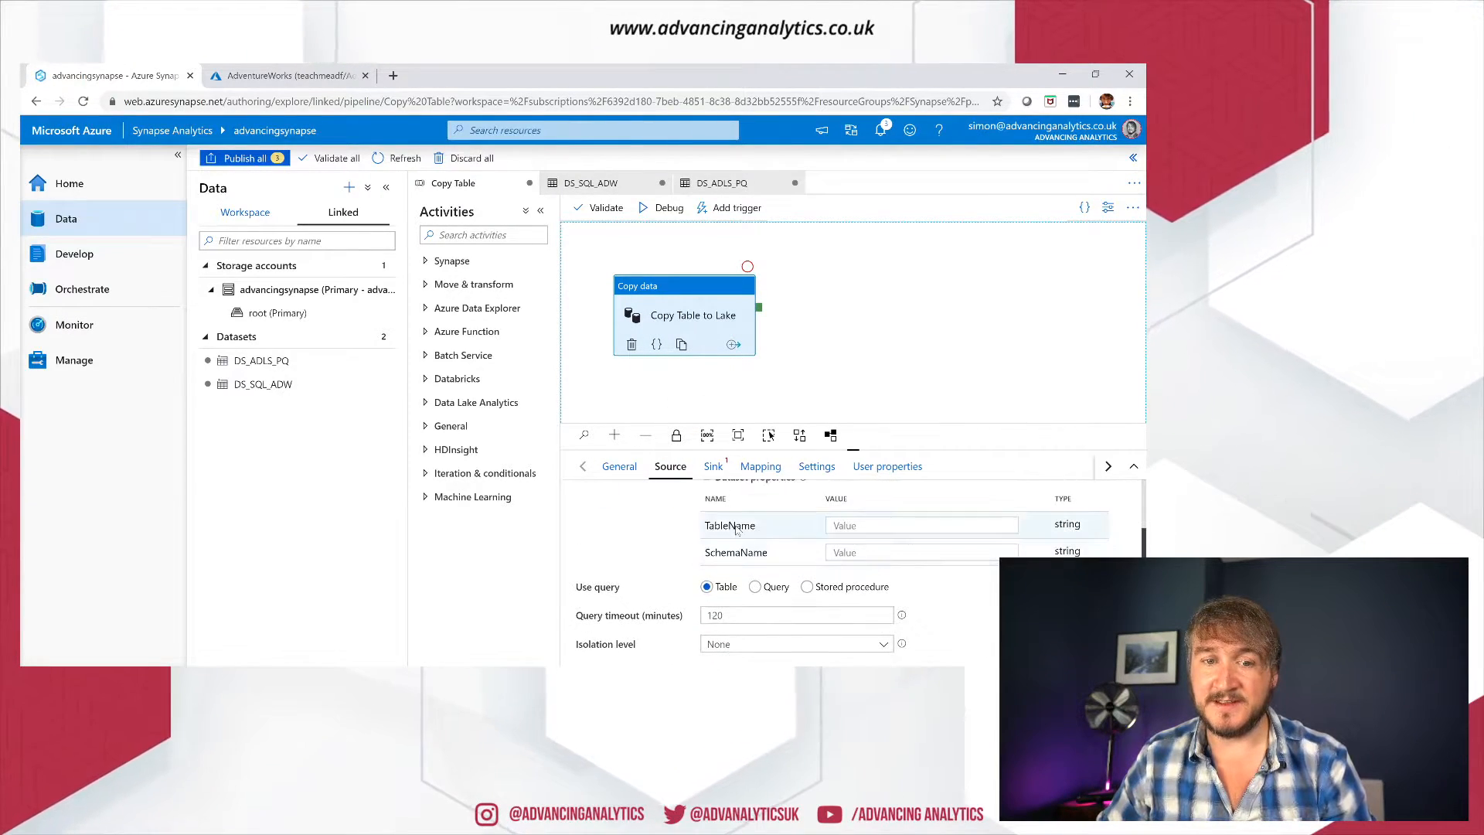
click(868, 526)
click(843, 543)
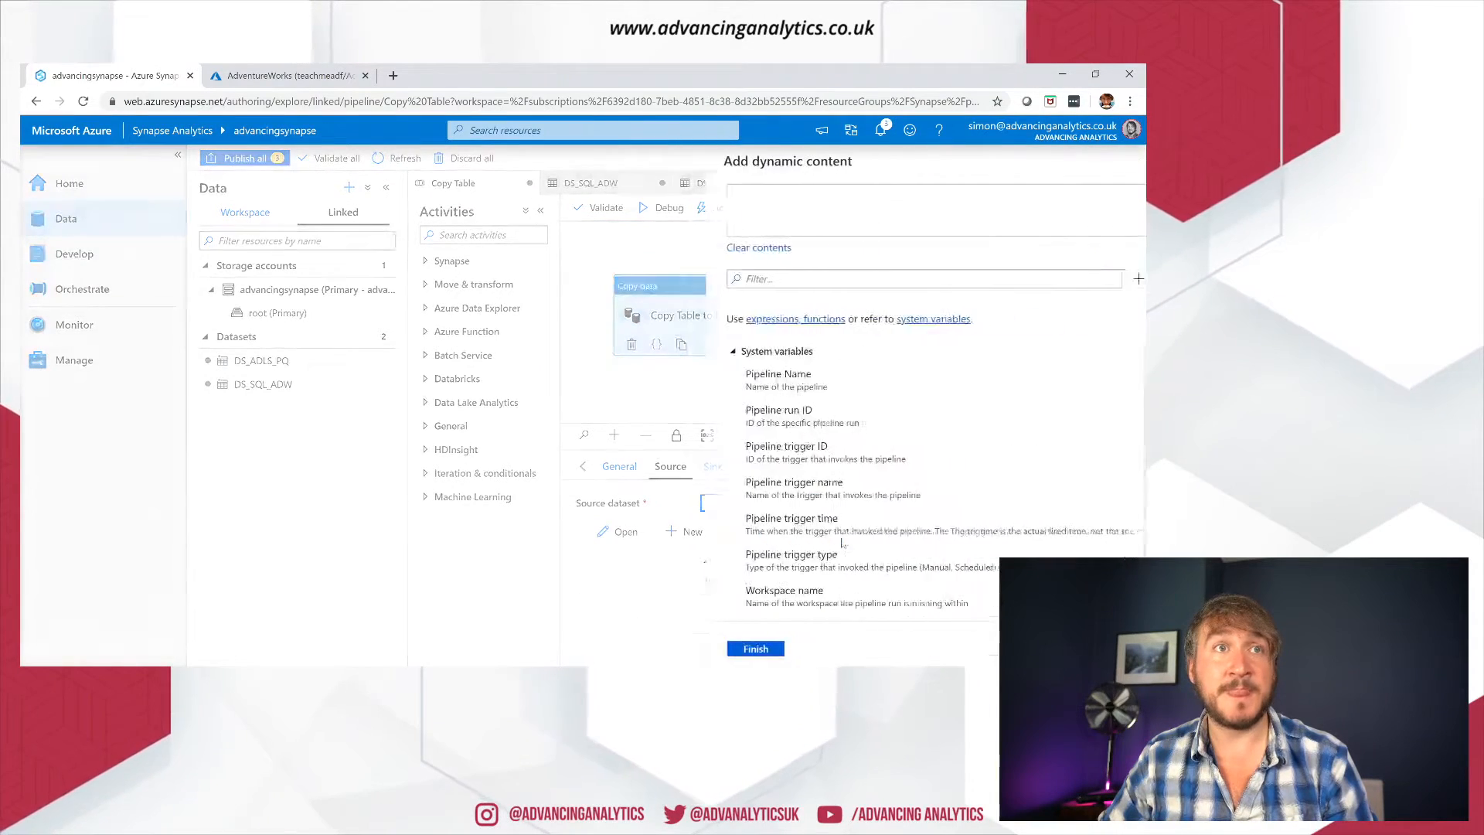
scroll(773, 541, down, 6)
click(751, 604)
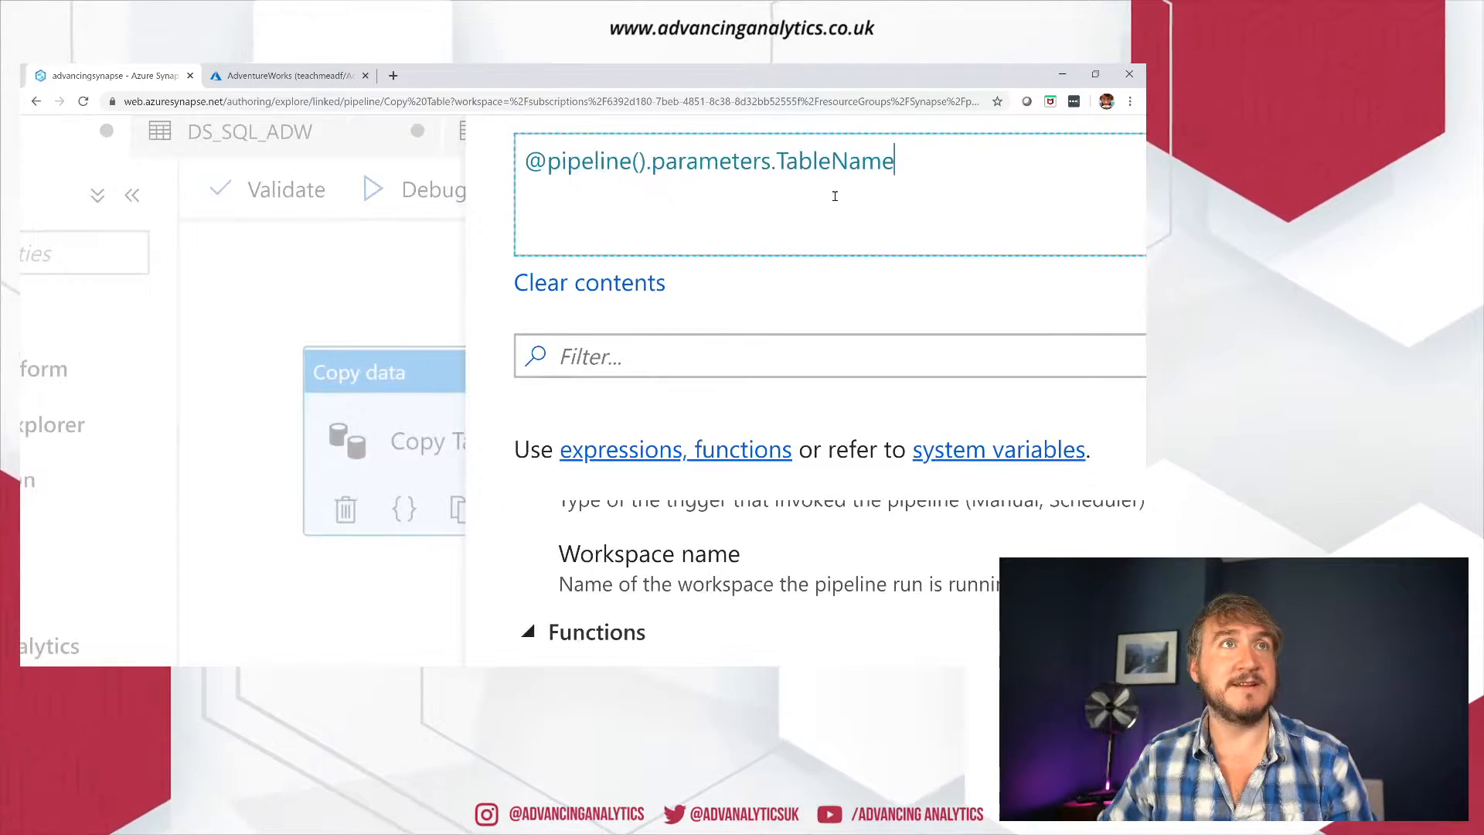
click(722, 737)
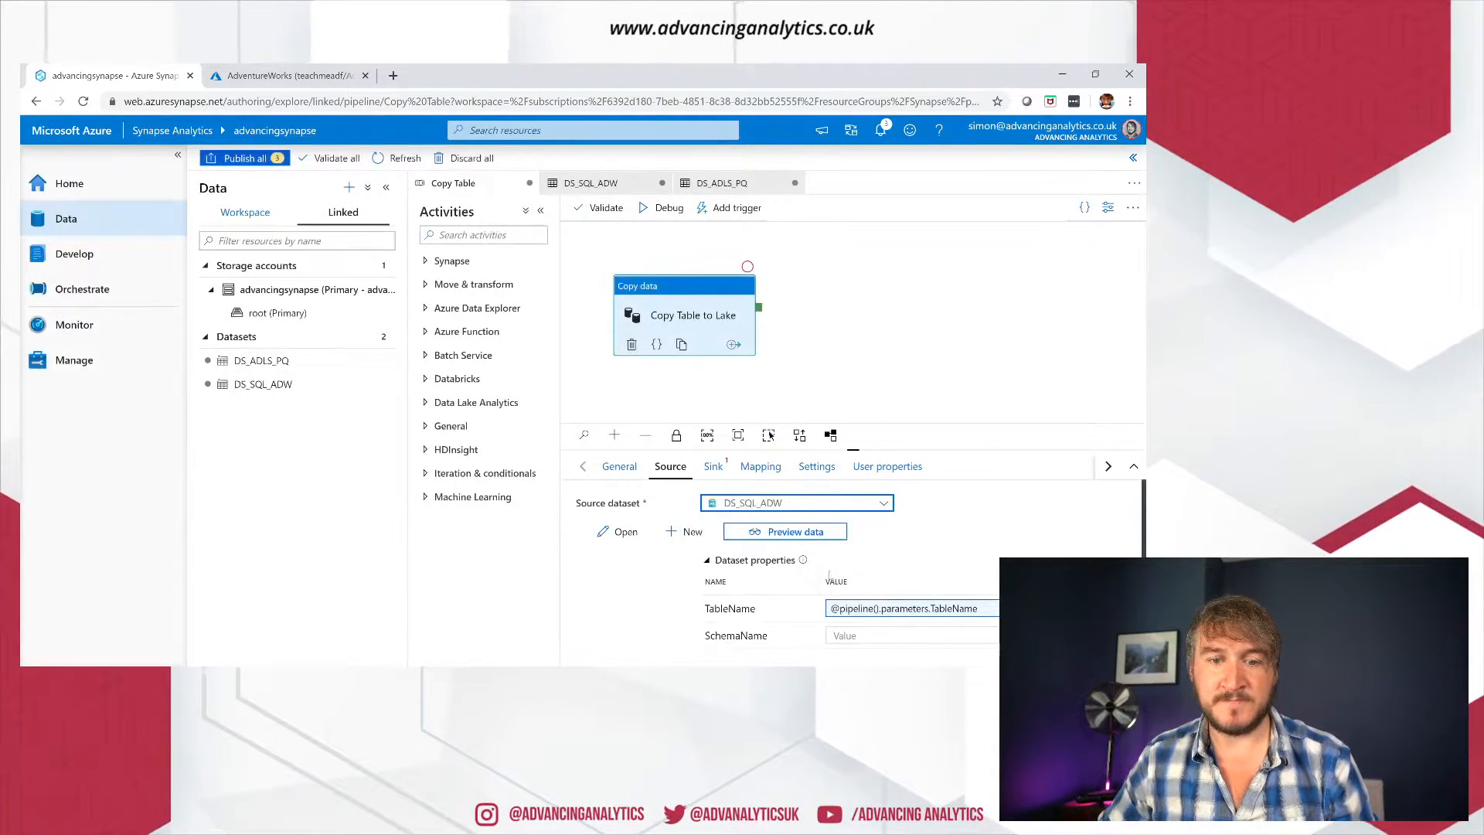
Step: Set the source dataset's SchemaName property to dynamic content that references the pipeline's SchemaName parameter
click(839, 636)
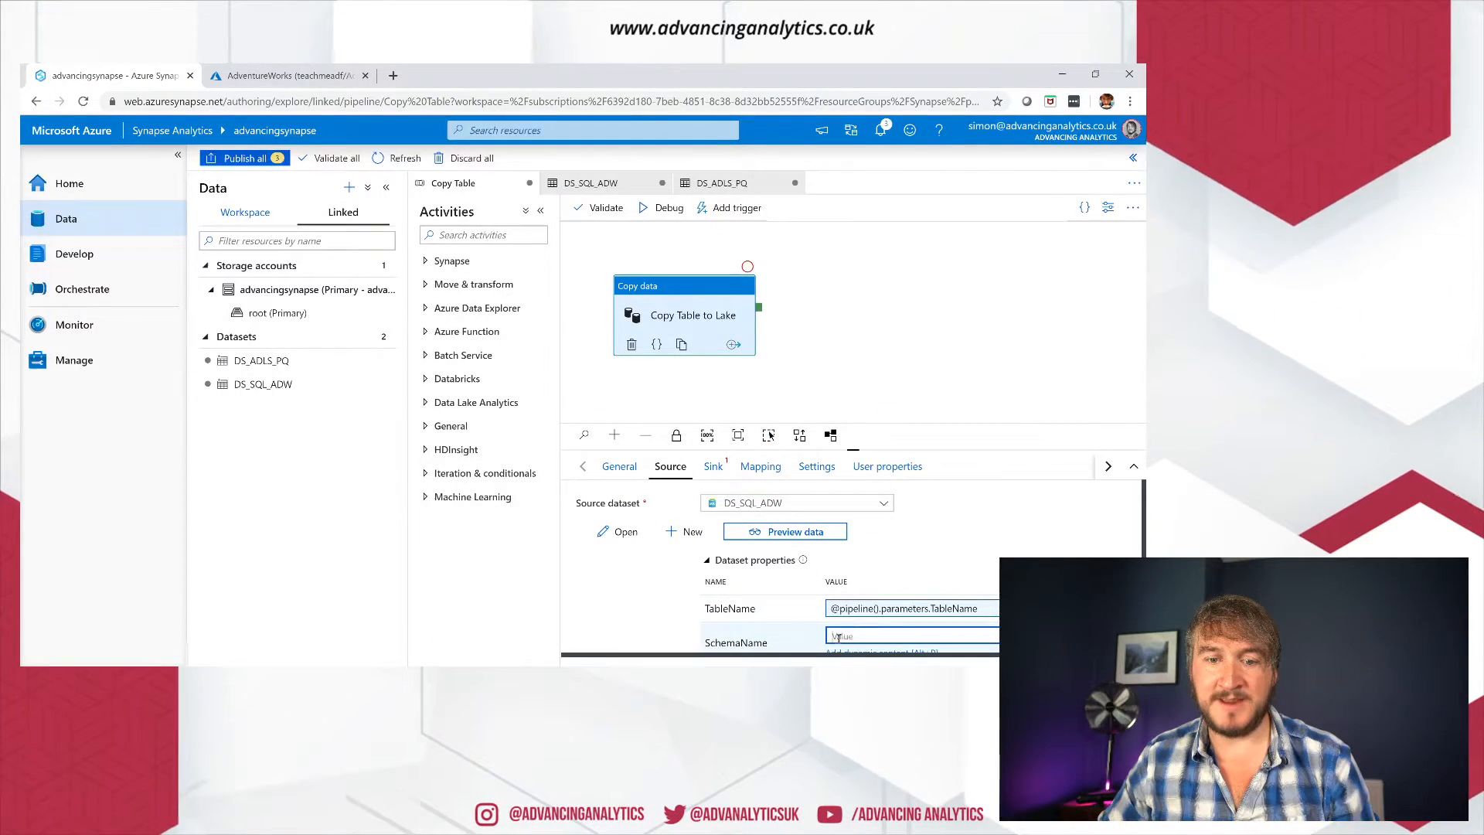
scroll(843, 649, down, 2)
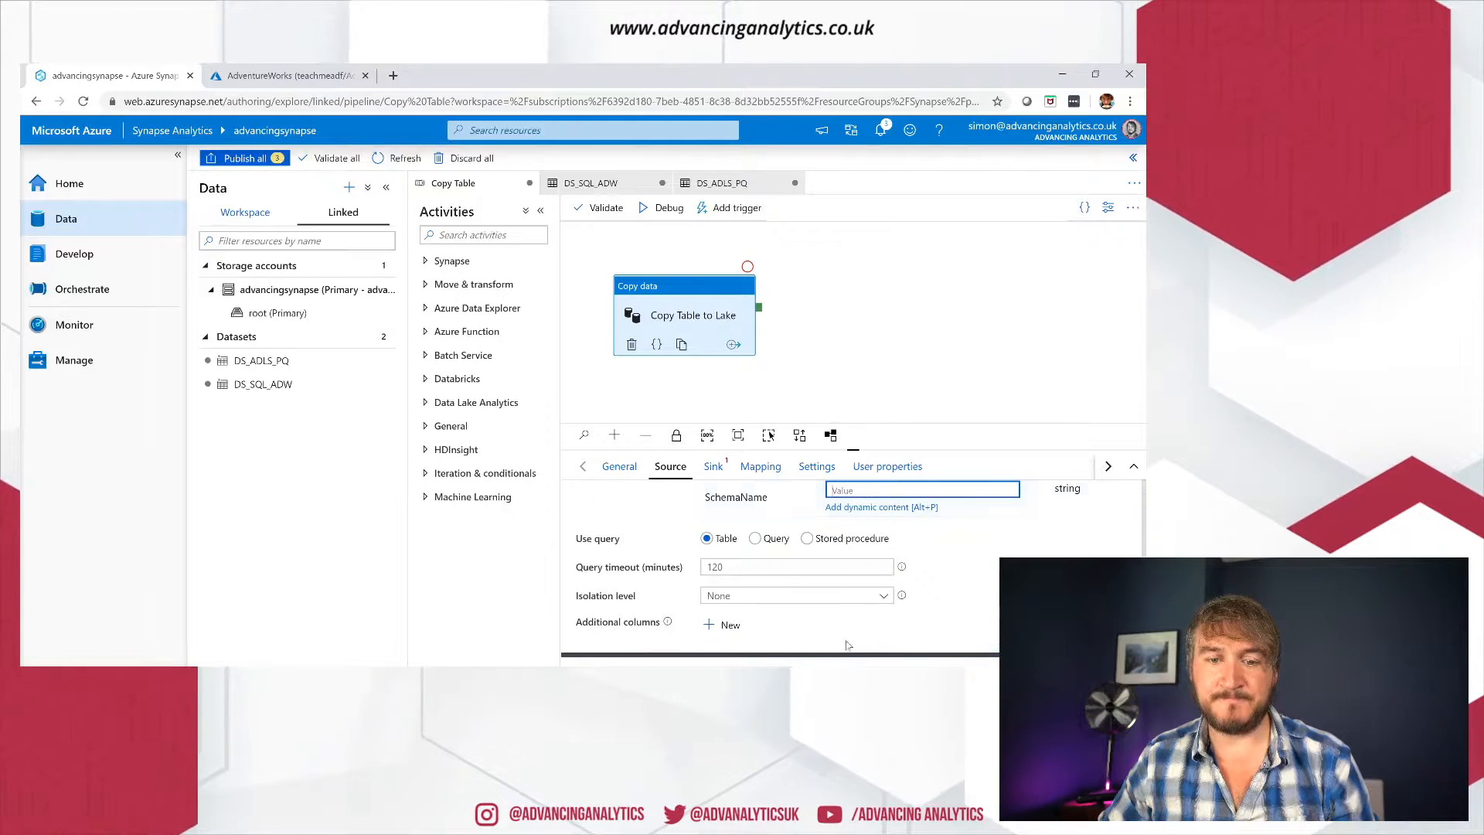
click(885, 504)
scroll(850, 502, down, 5)
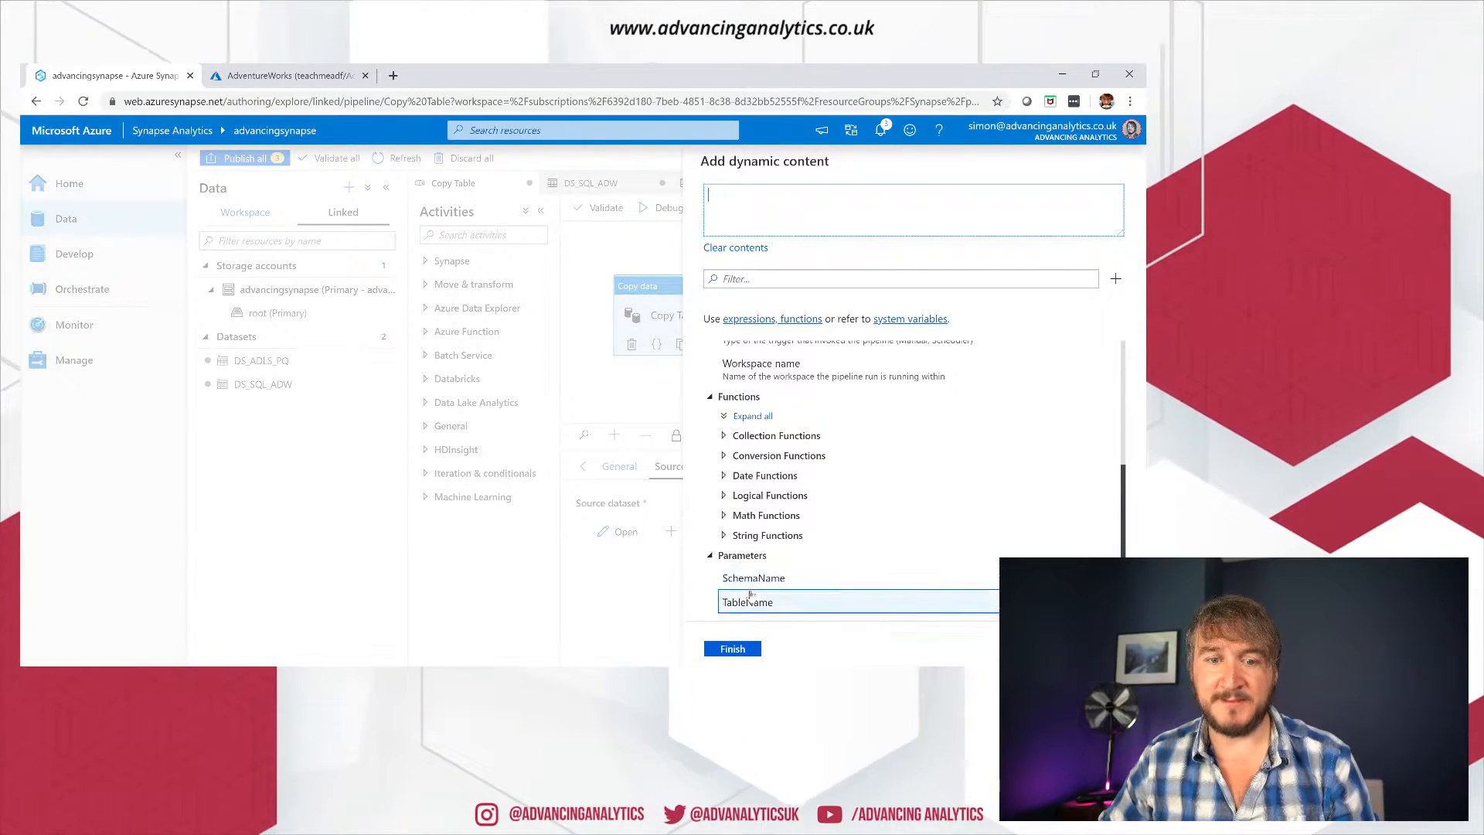
click(761, 580)
click(733, 649)
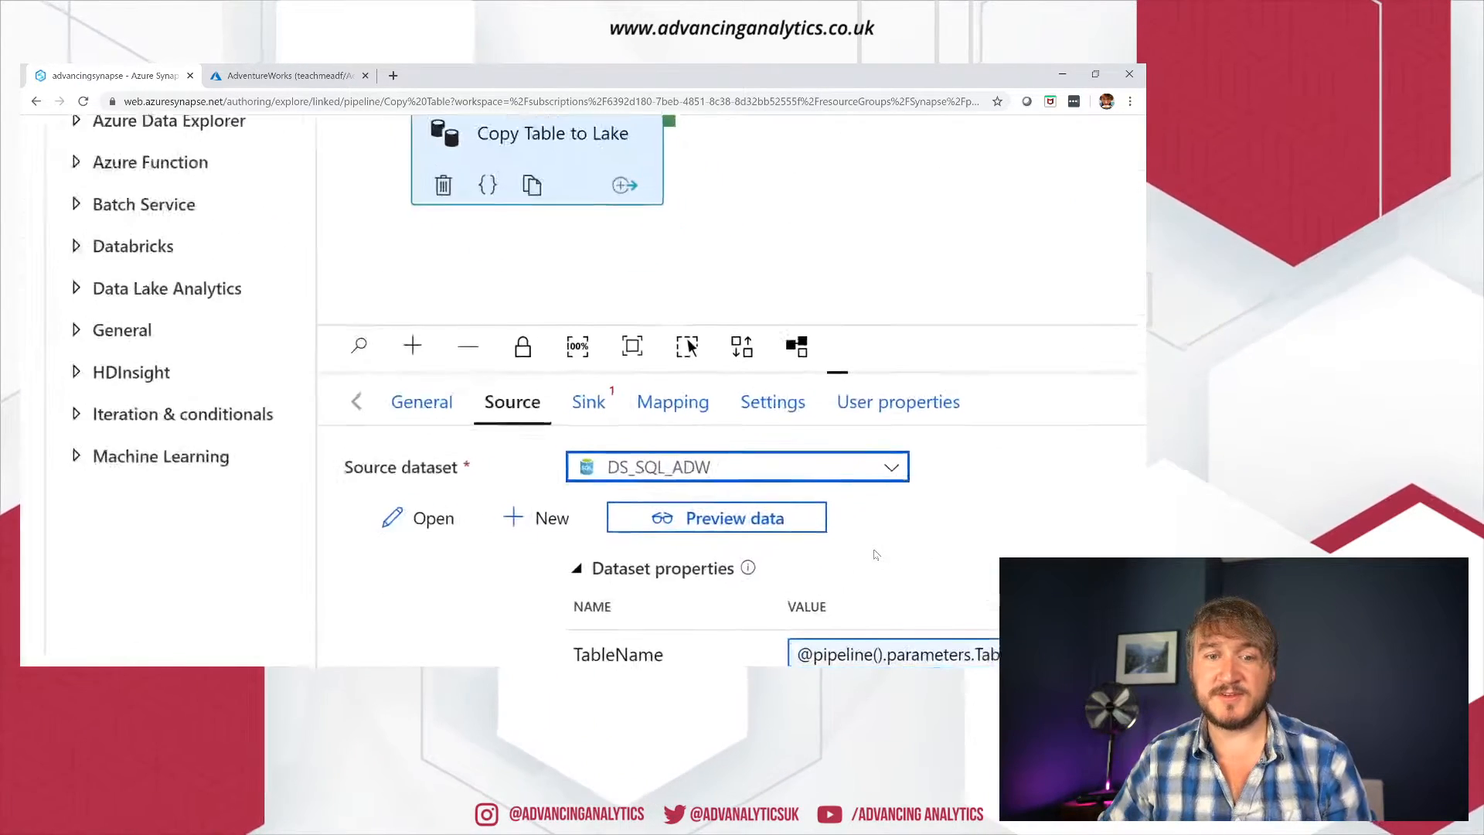
Step: Set the sink dataset of the Copy Table to Lake activity to DS_ADLS_PQ
scroll(683, 437, down, 1)
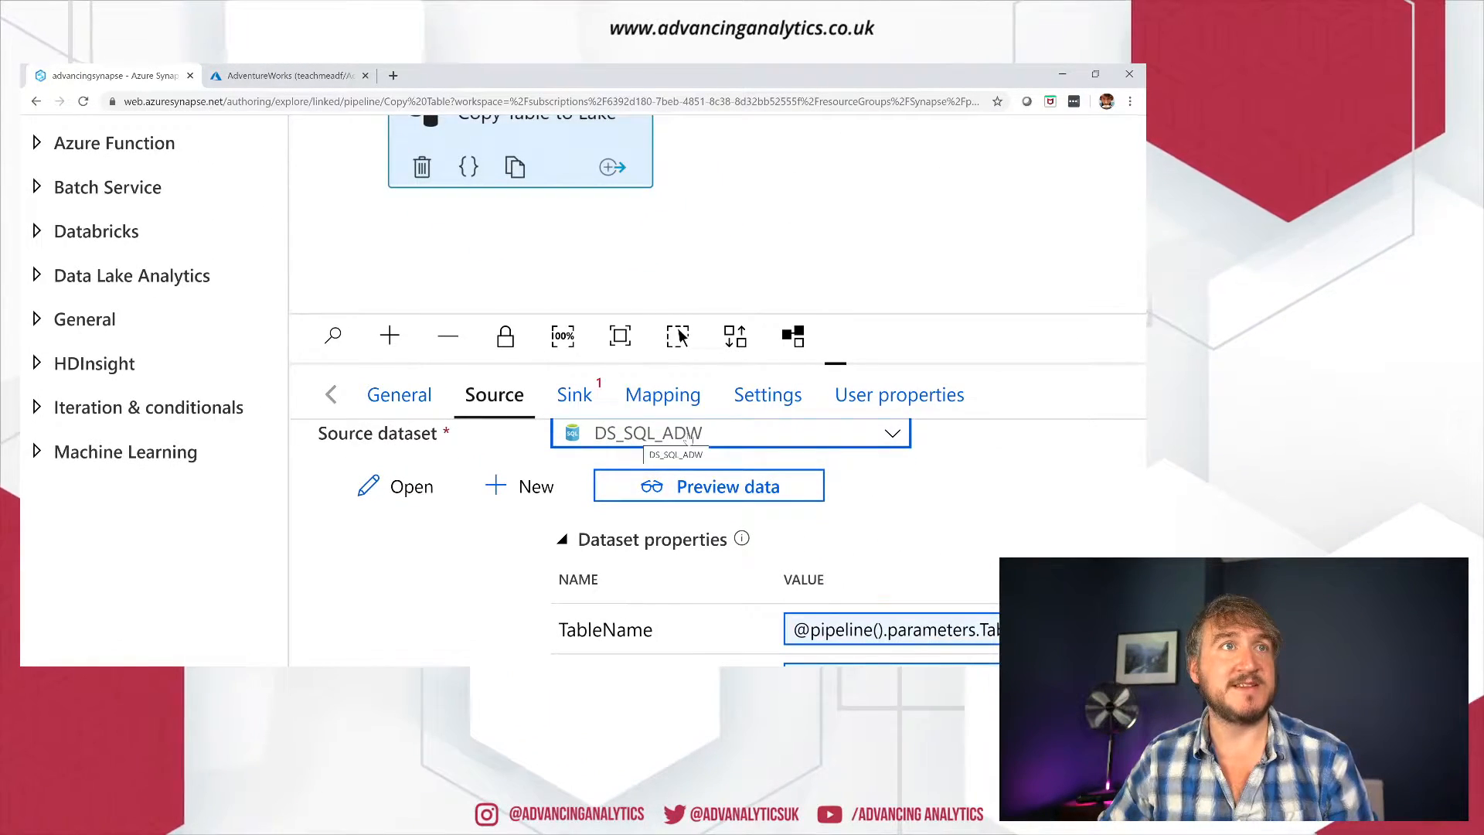
click(572, 416)
click(633, 464)
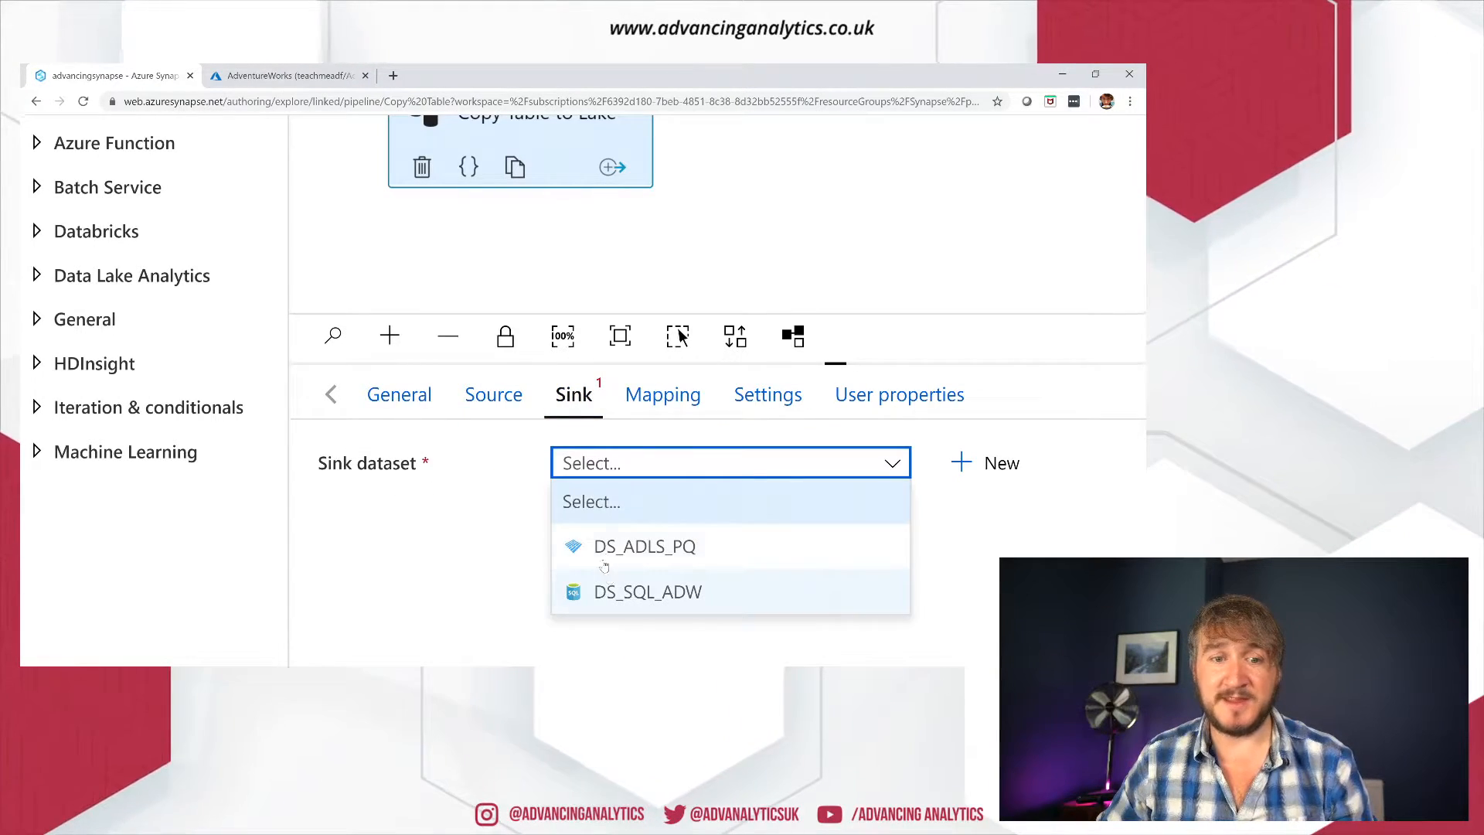
click(634, 550)
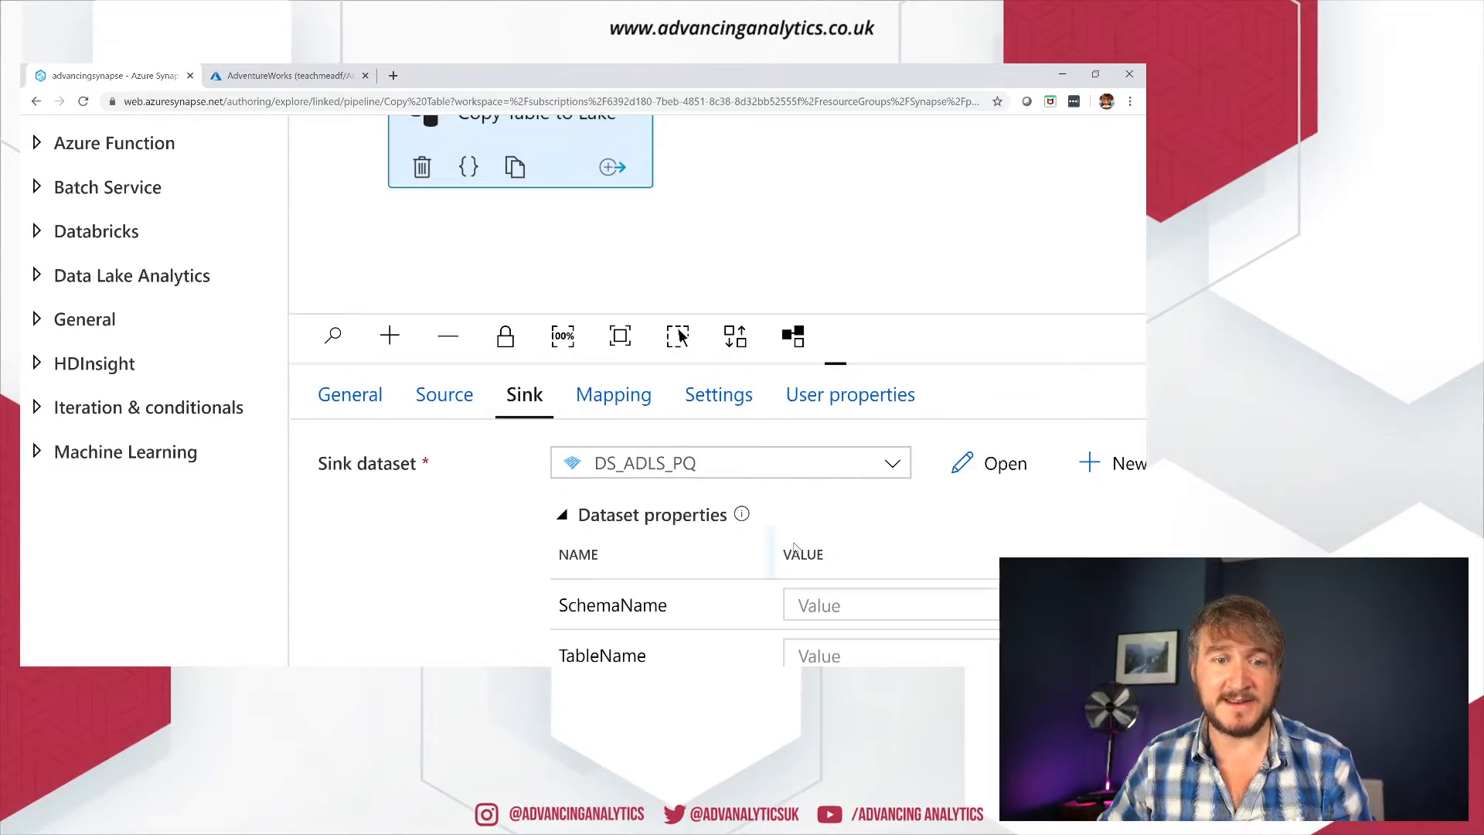
click(855, 578)
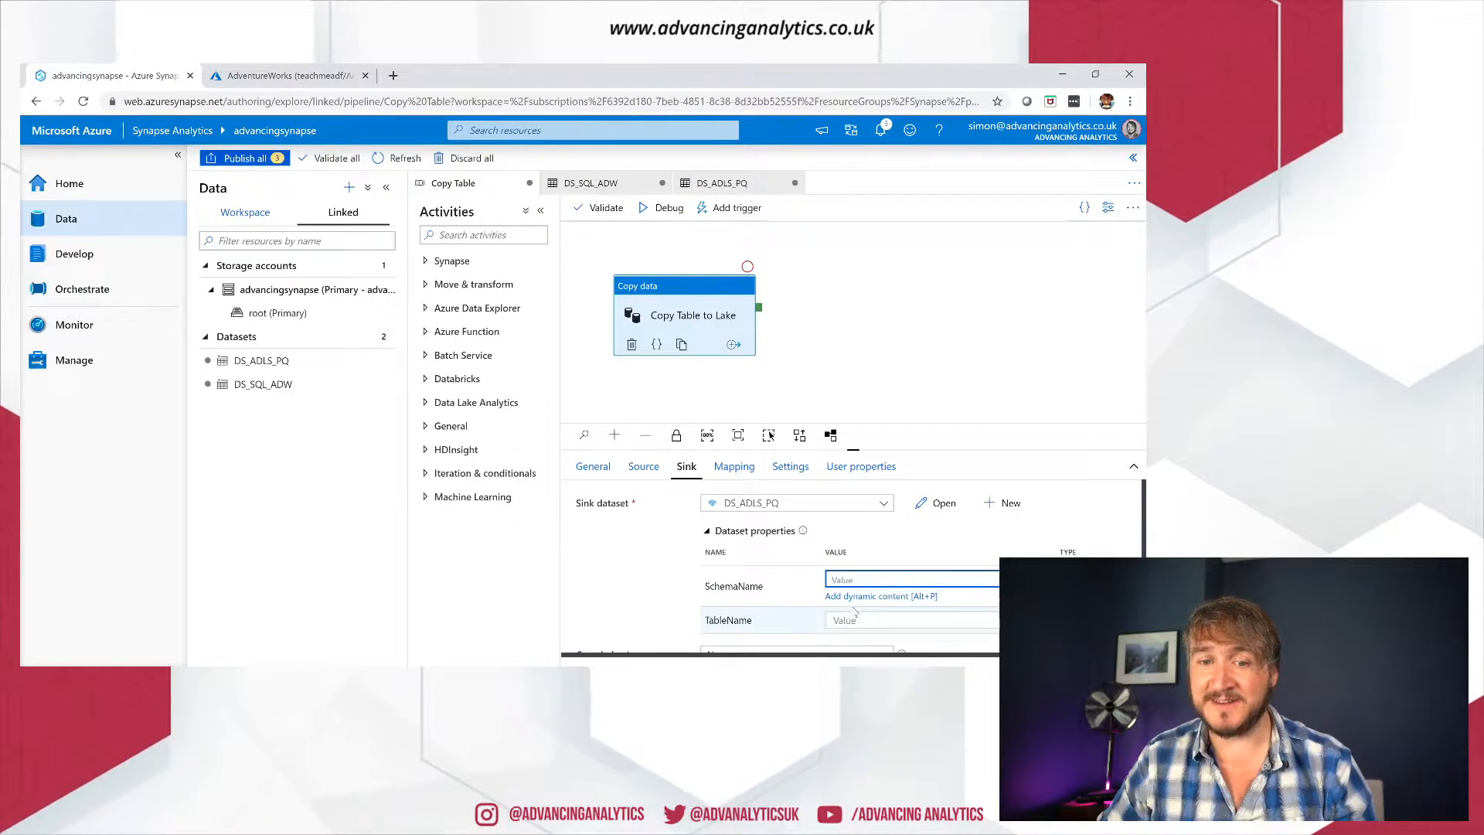
click(873, 591)
scroll(893, 542, down, 3)
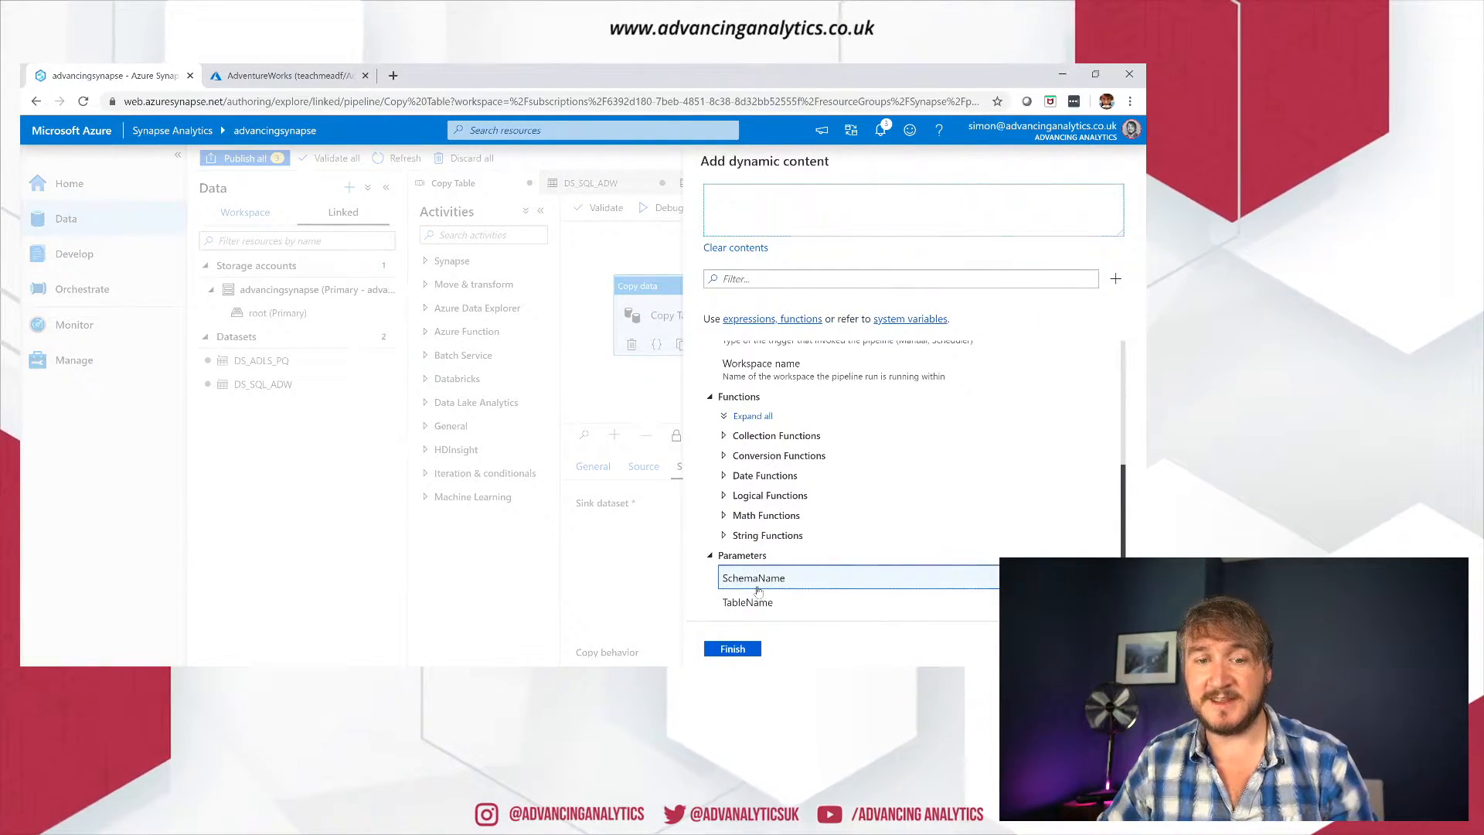
click(758, 587)
click(732, 648)
click(838, 607)
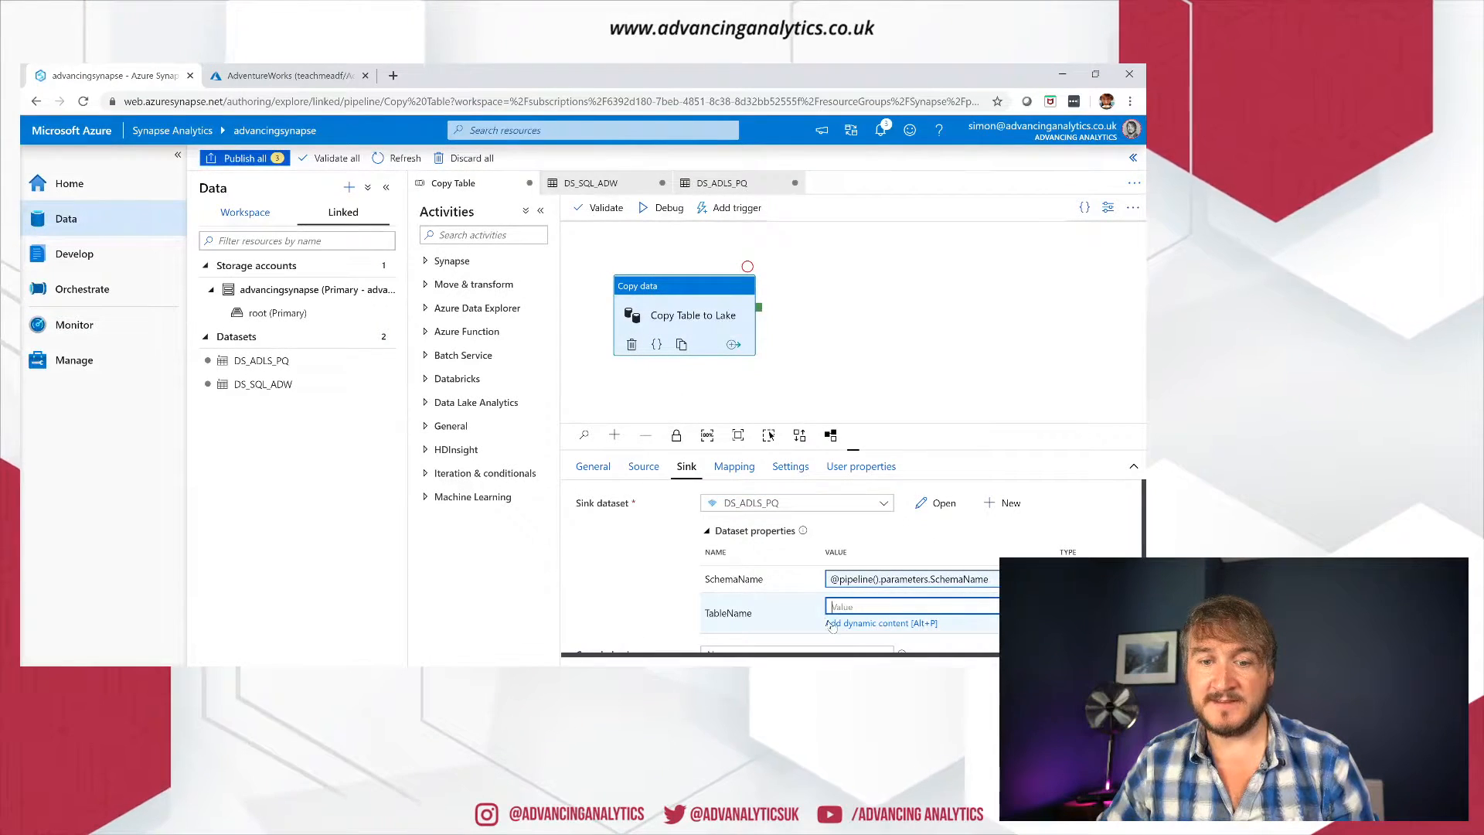
click(827, 623)
scroll(893, 541, down, 3)
click(747, 602)
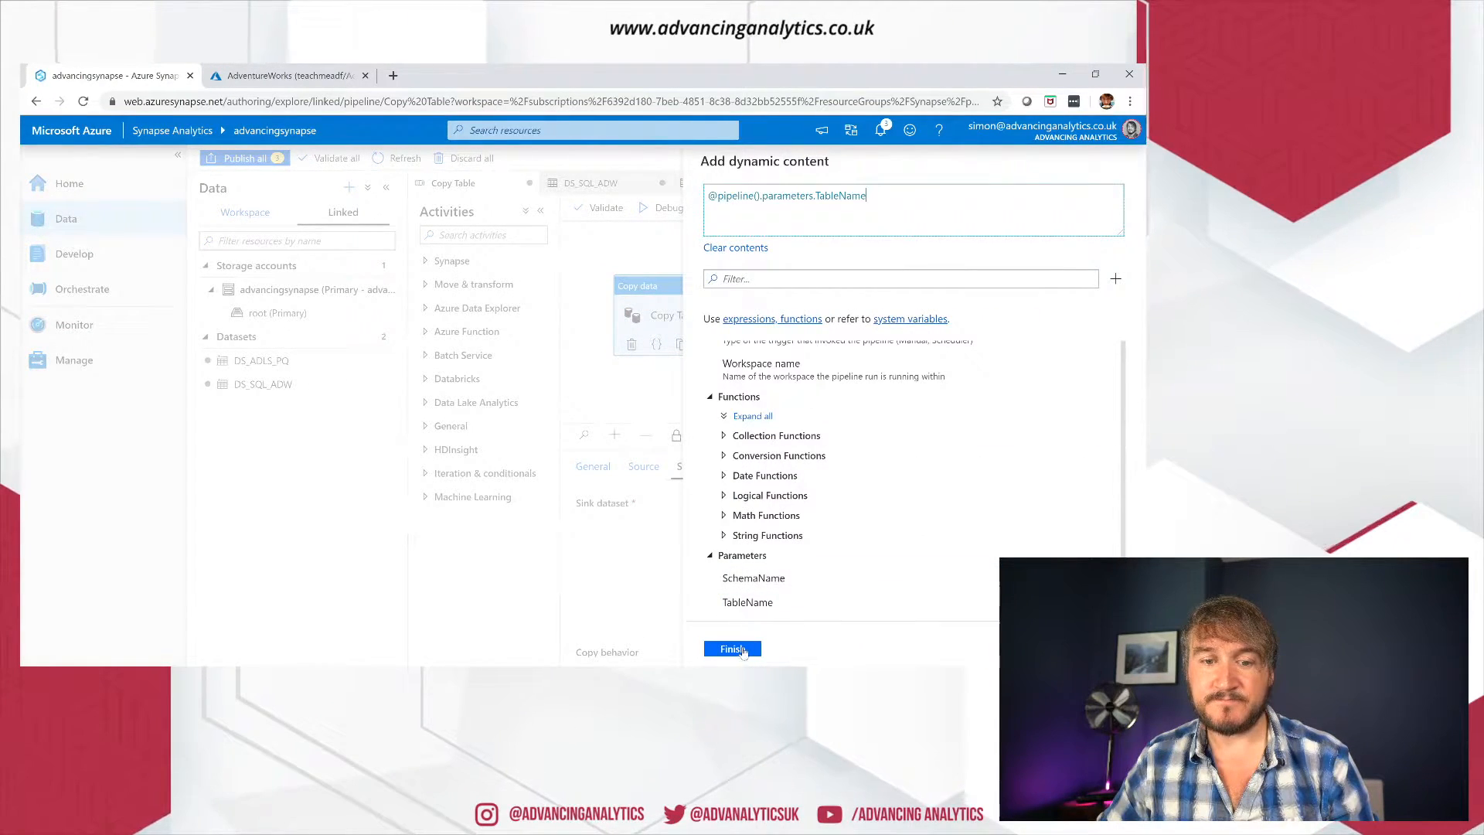
click(732, 649)
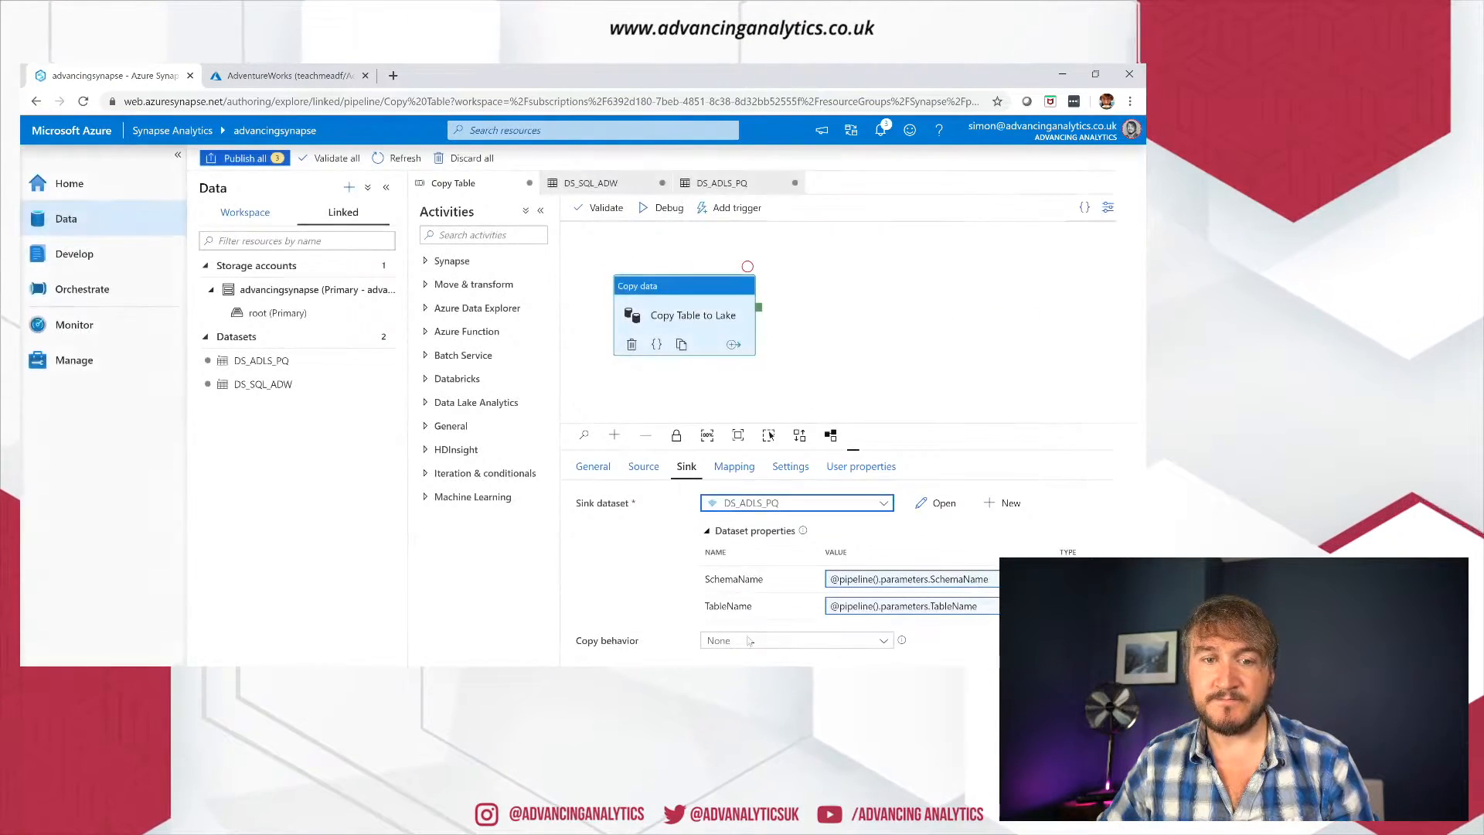
click(995, 354)
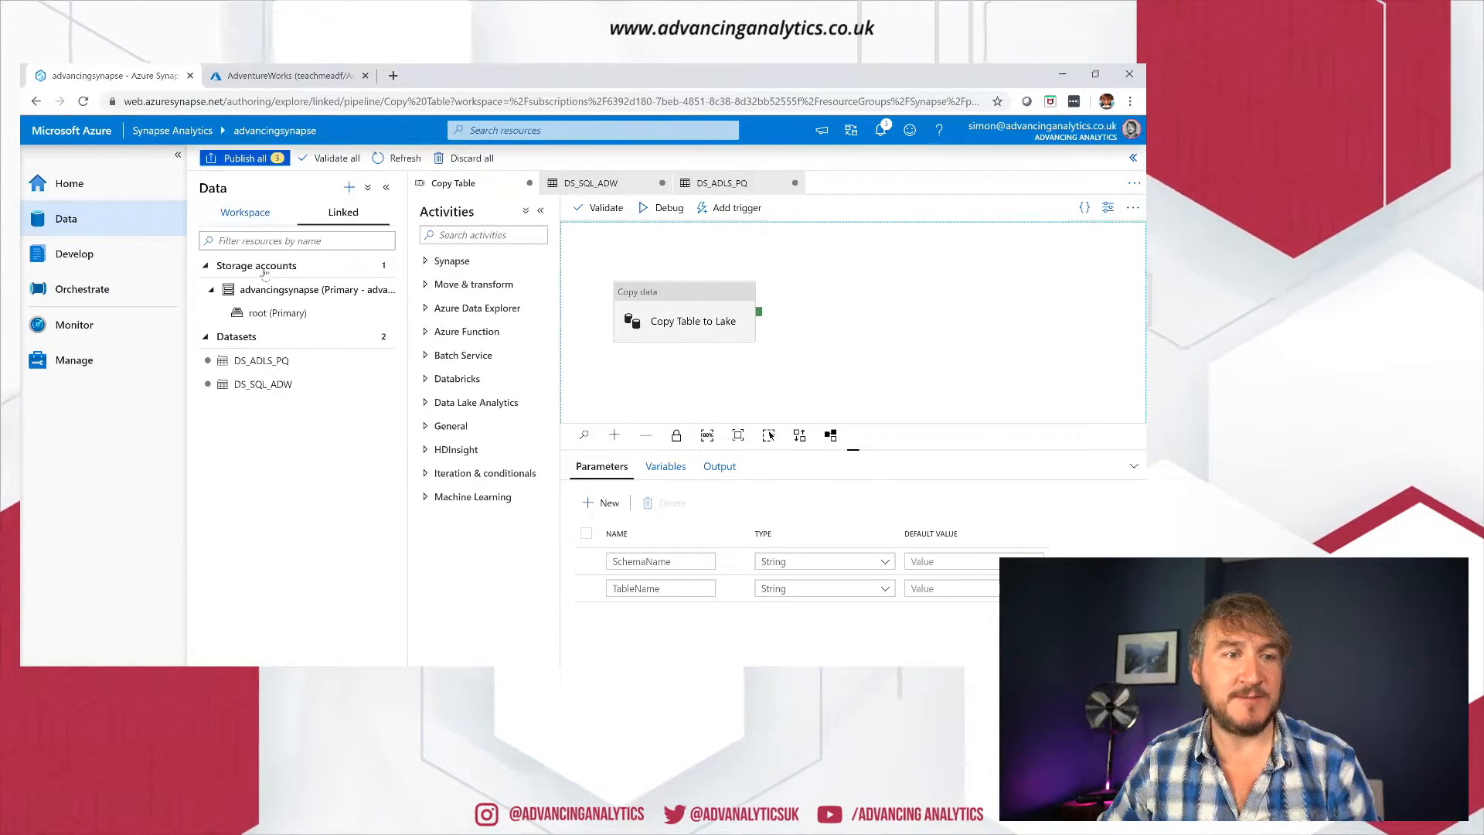
Step: Delete the SalesLT folder from the RAW folder in the root storage container, then reopen RAW from root to check its contents
click(277, 312)
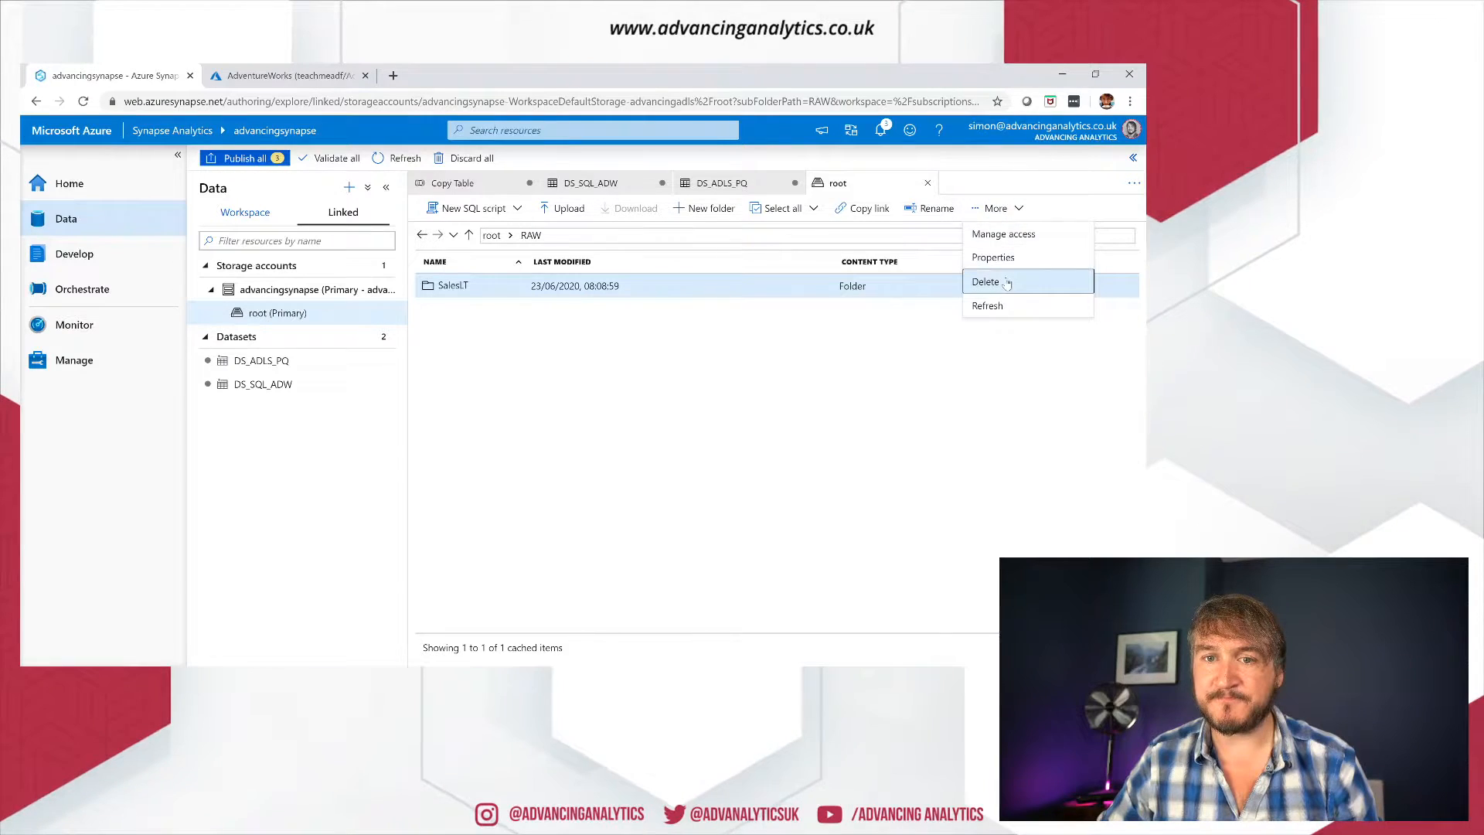
click(1006, 283)
click(490, 437)
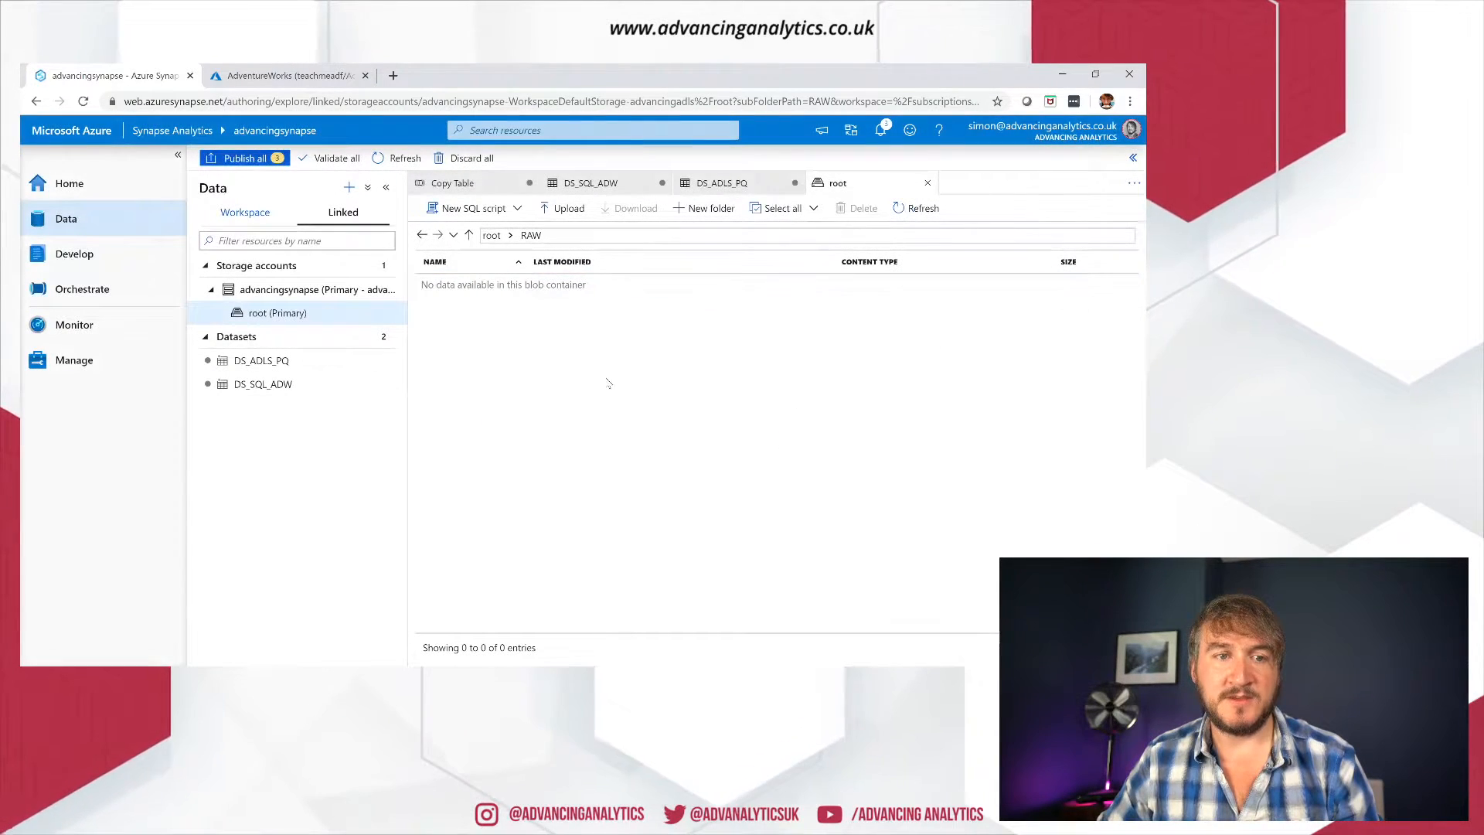
click(491, 236)
double_click(449, 286)
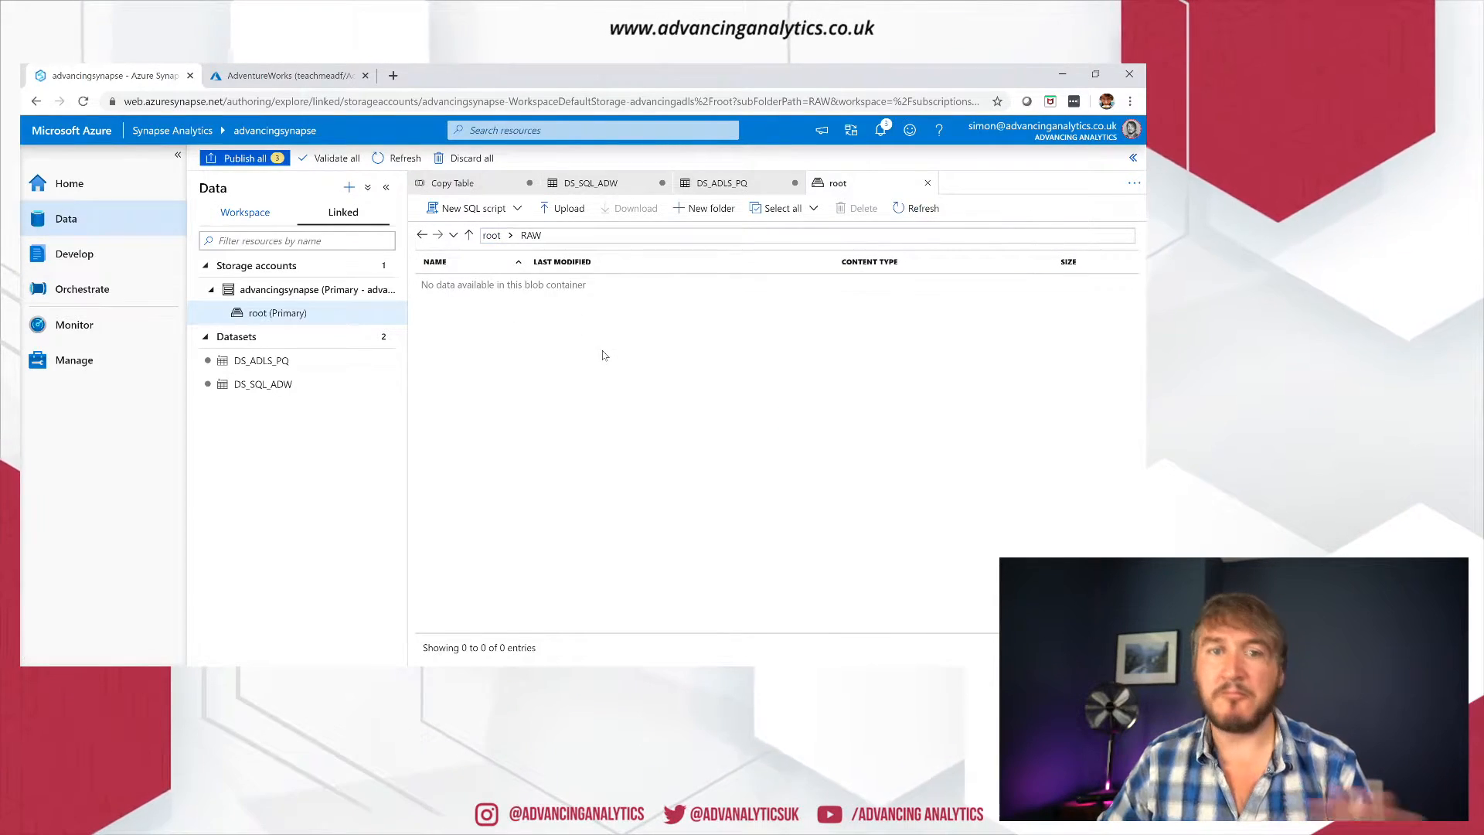
Step: Return to the Copy Table pipeline and publish all pending pipeline and dataset changes
click(459, 186)
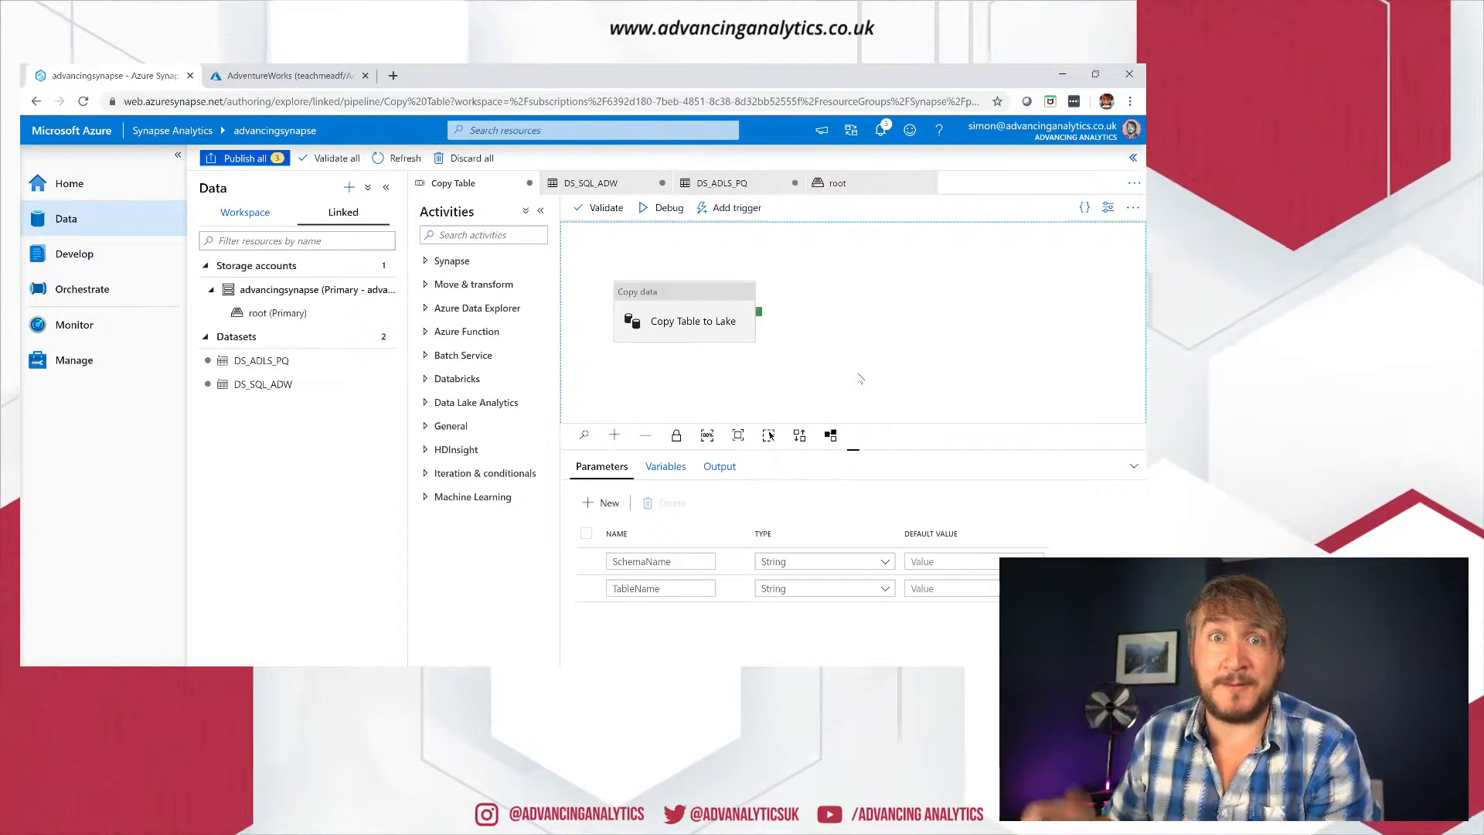
click(236, 156)
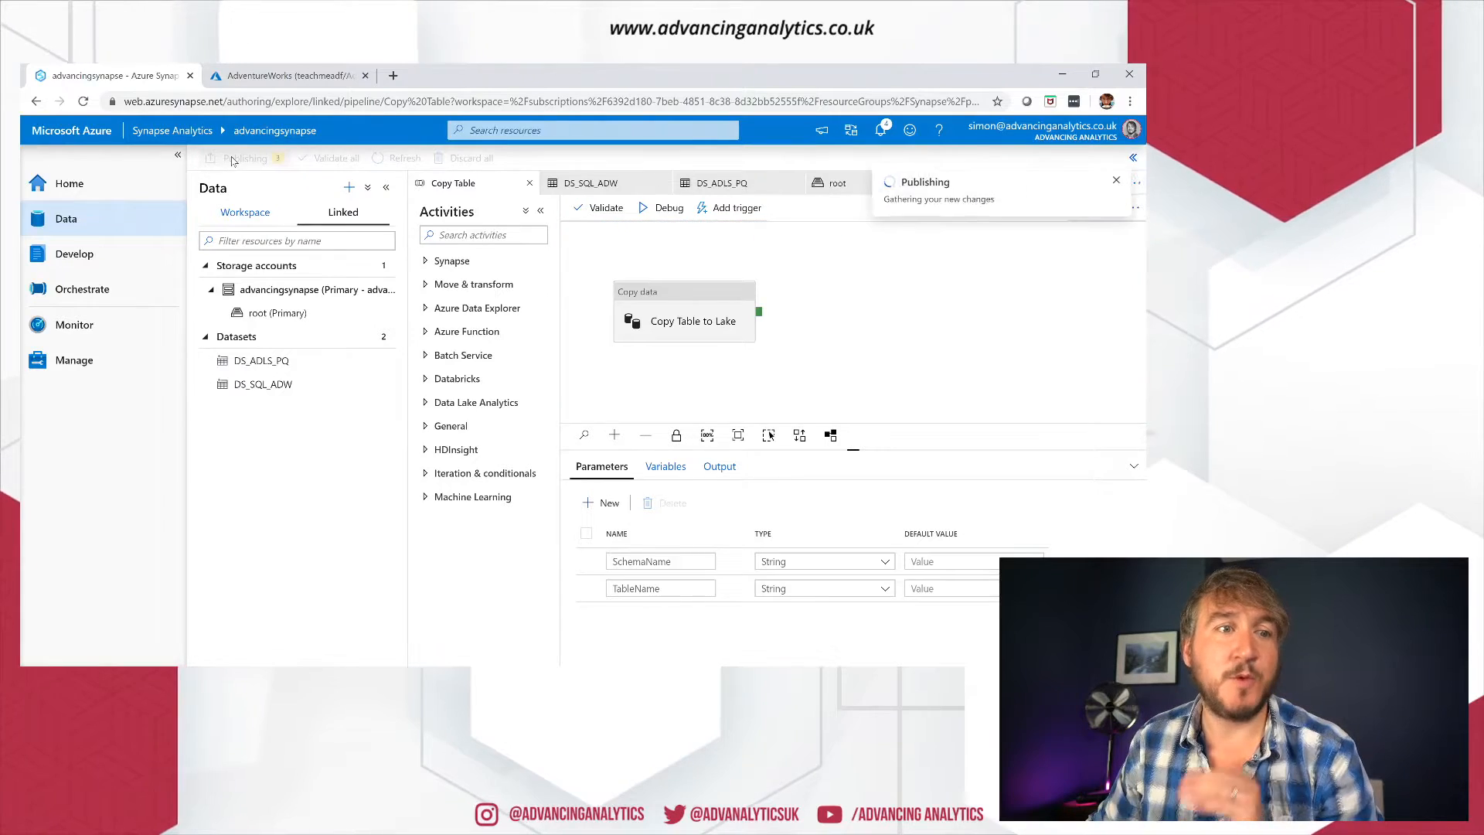
click(718, 650)
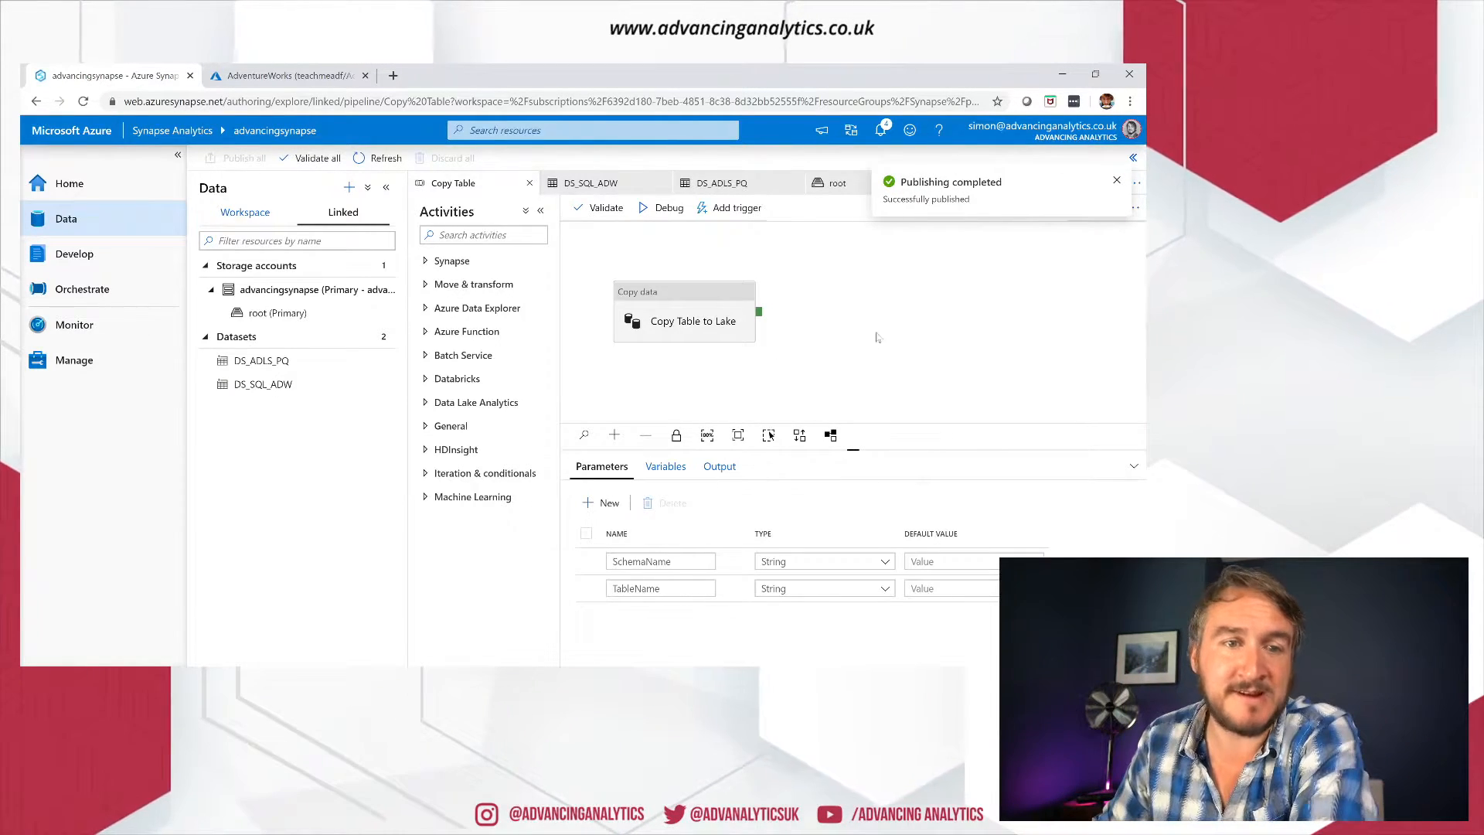
Step: Trigger the Copy Table pipeline immediately with SchemaName set to SalesLT and TableName set to Product
click(720, 232)
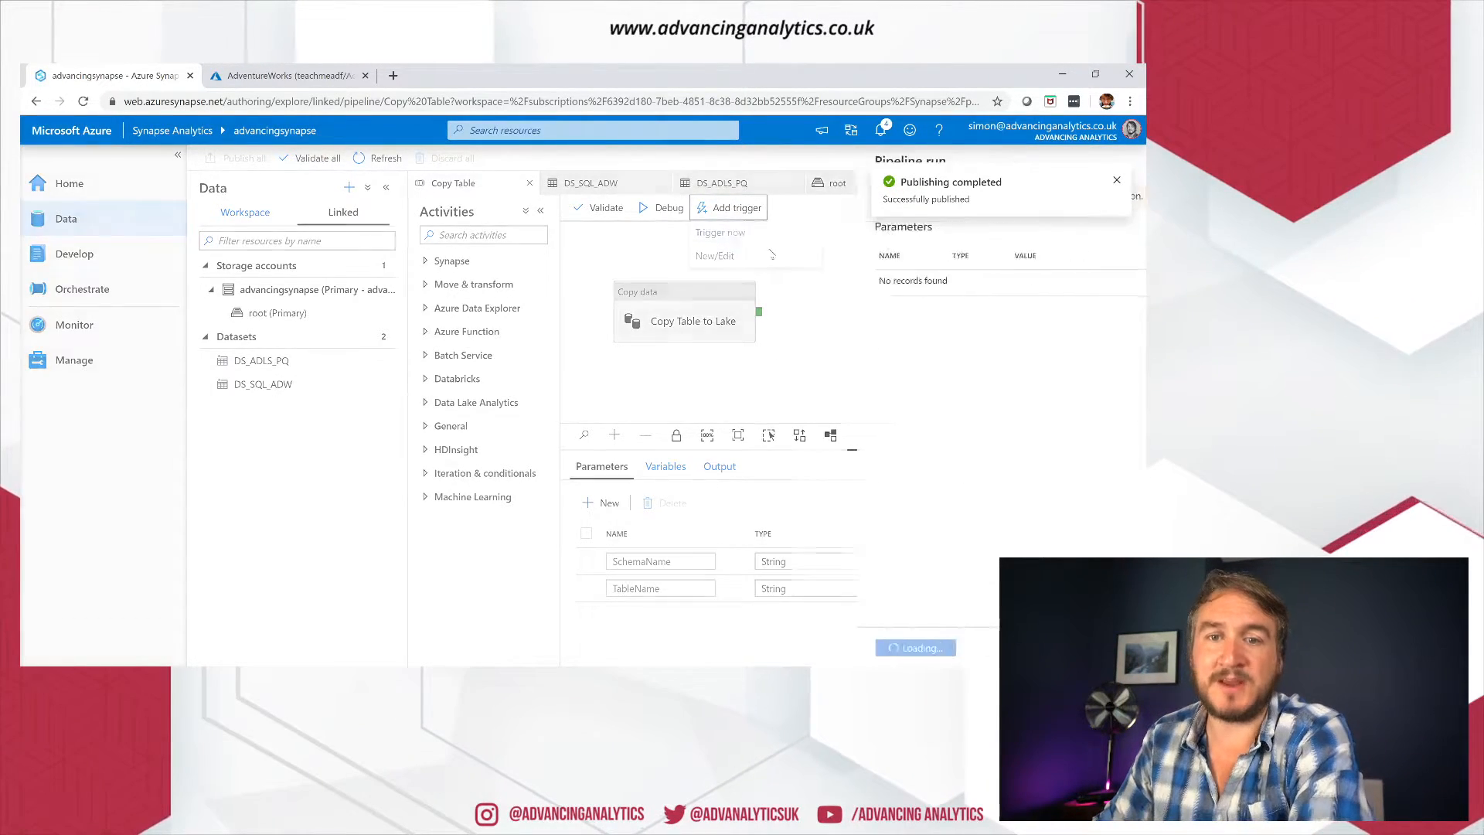
text(SalesLT)
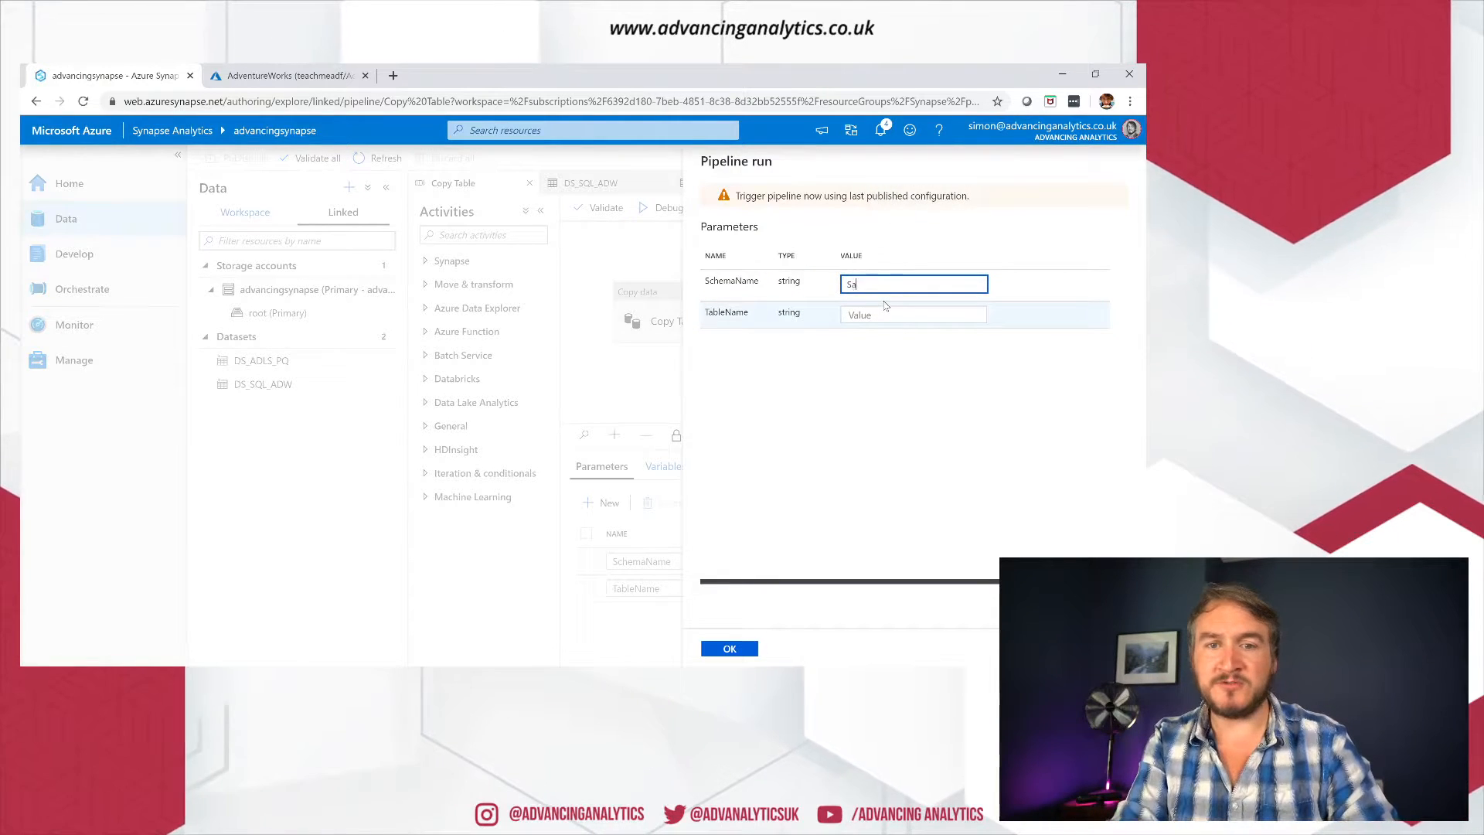
key(Tab)
text(Product)
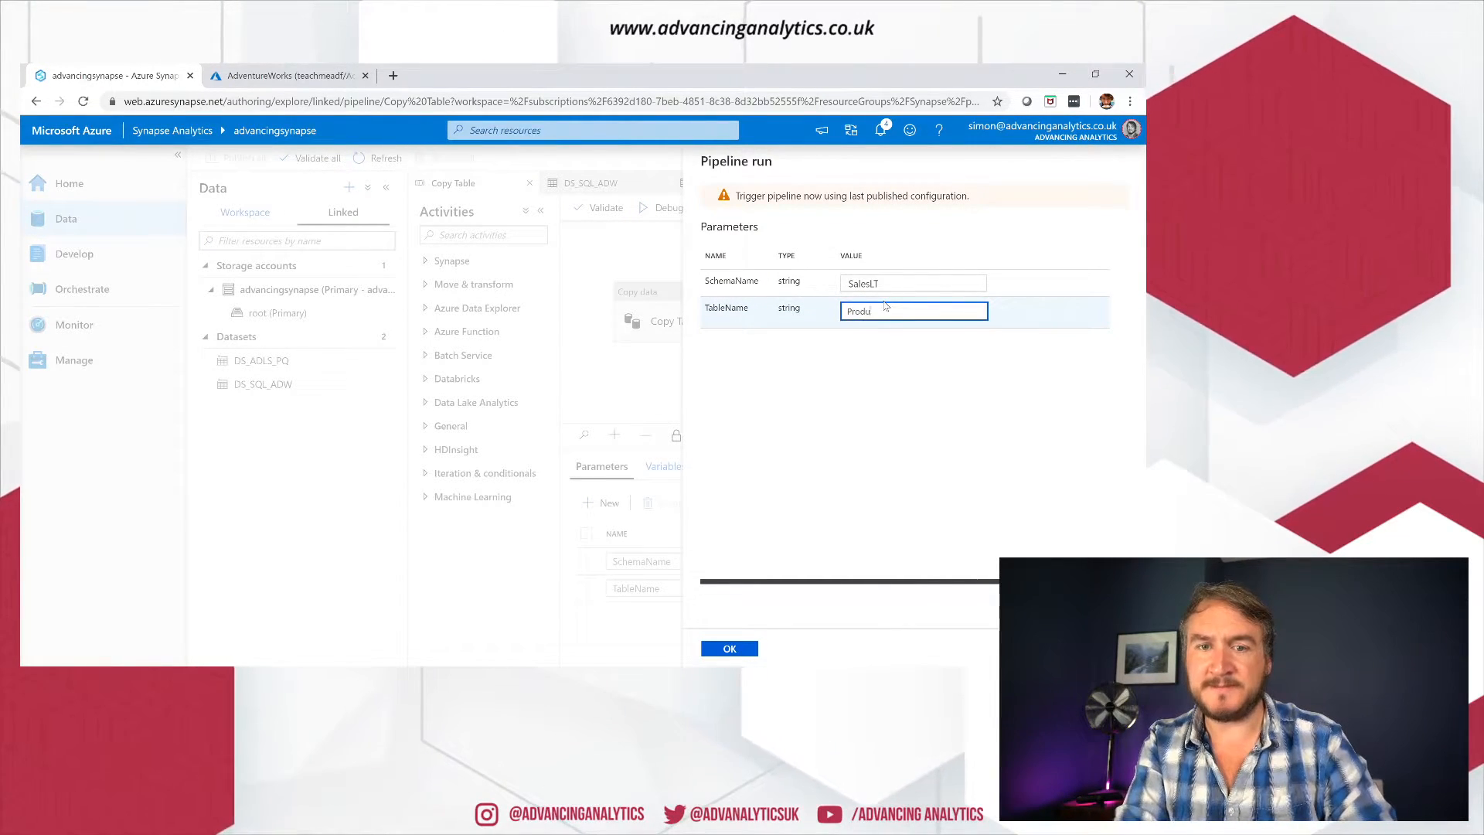
click(730, 649)
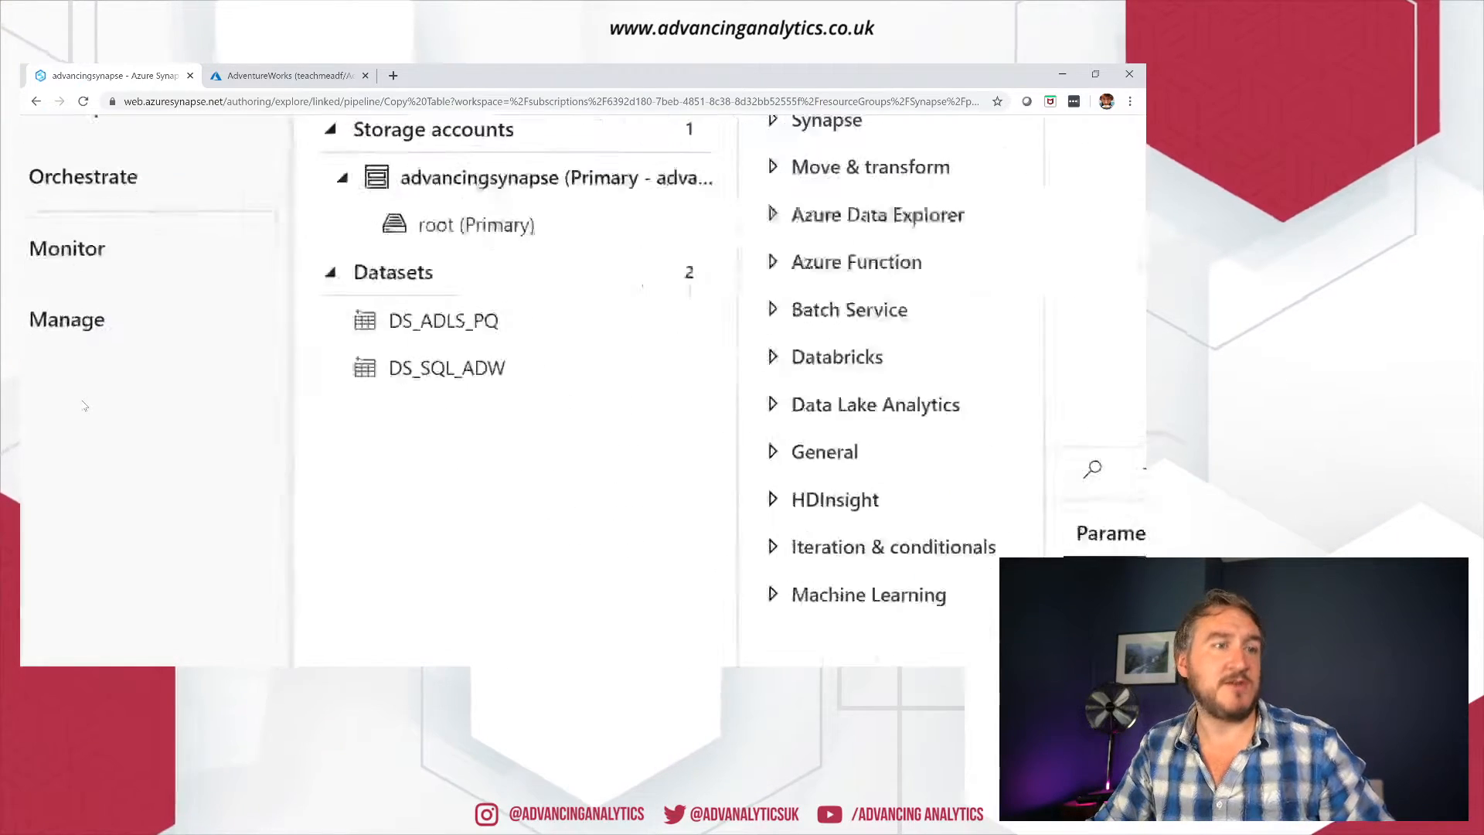
Step: Monitor the pipeline runs, check the parameters passed to the Copy Table run, and open its activity run details
click(167, 245)
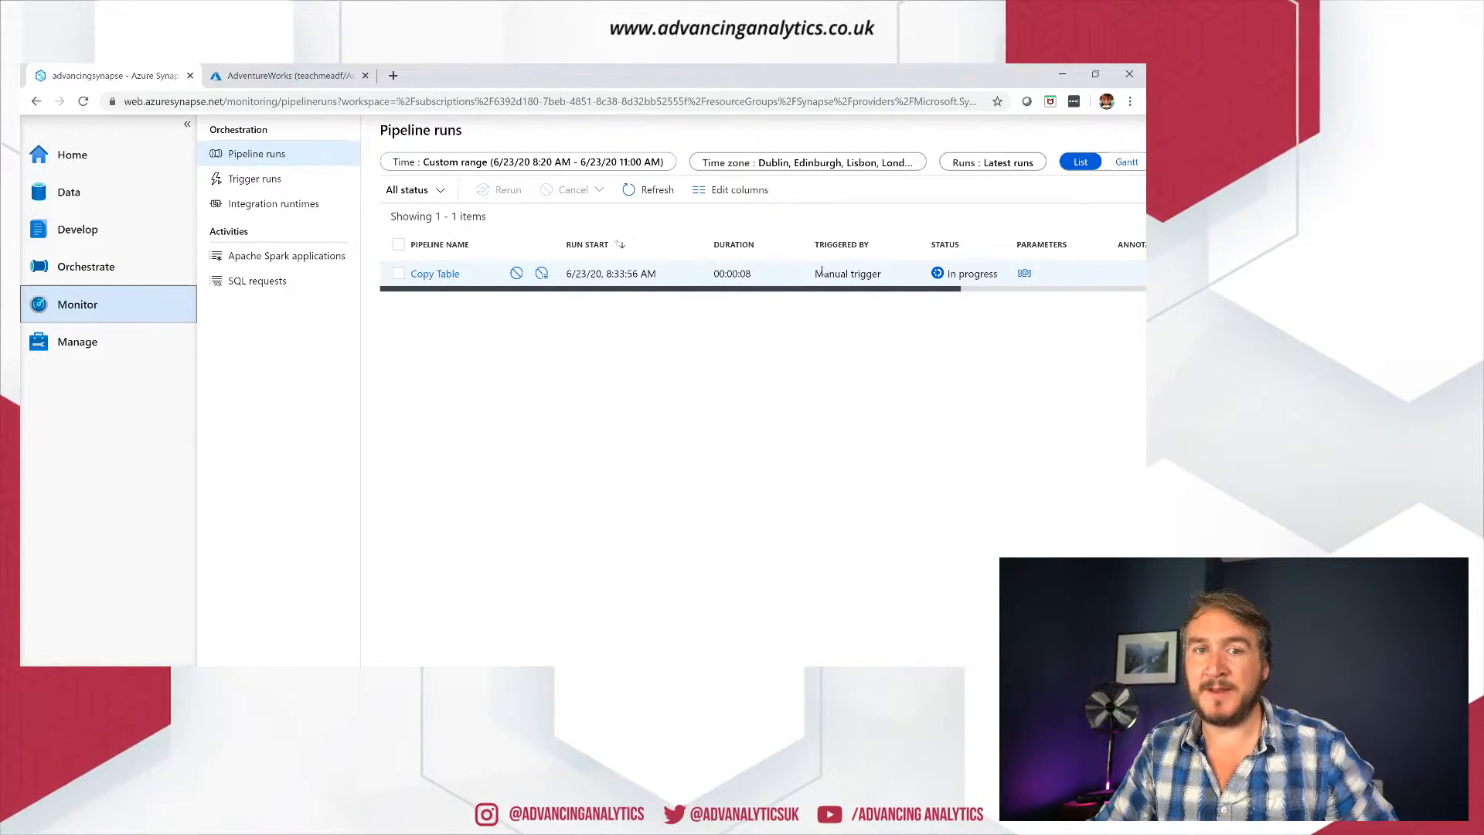
click(633, 190)
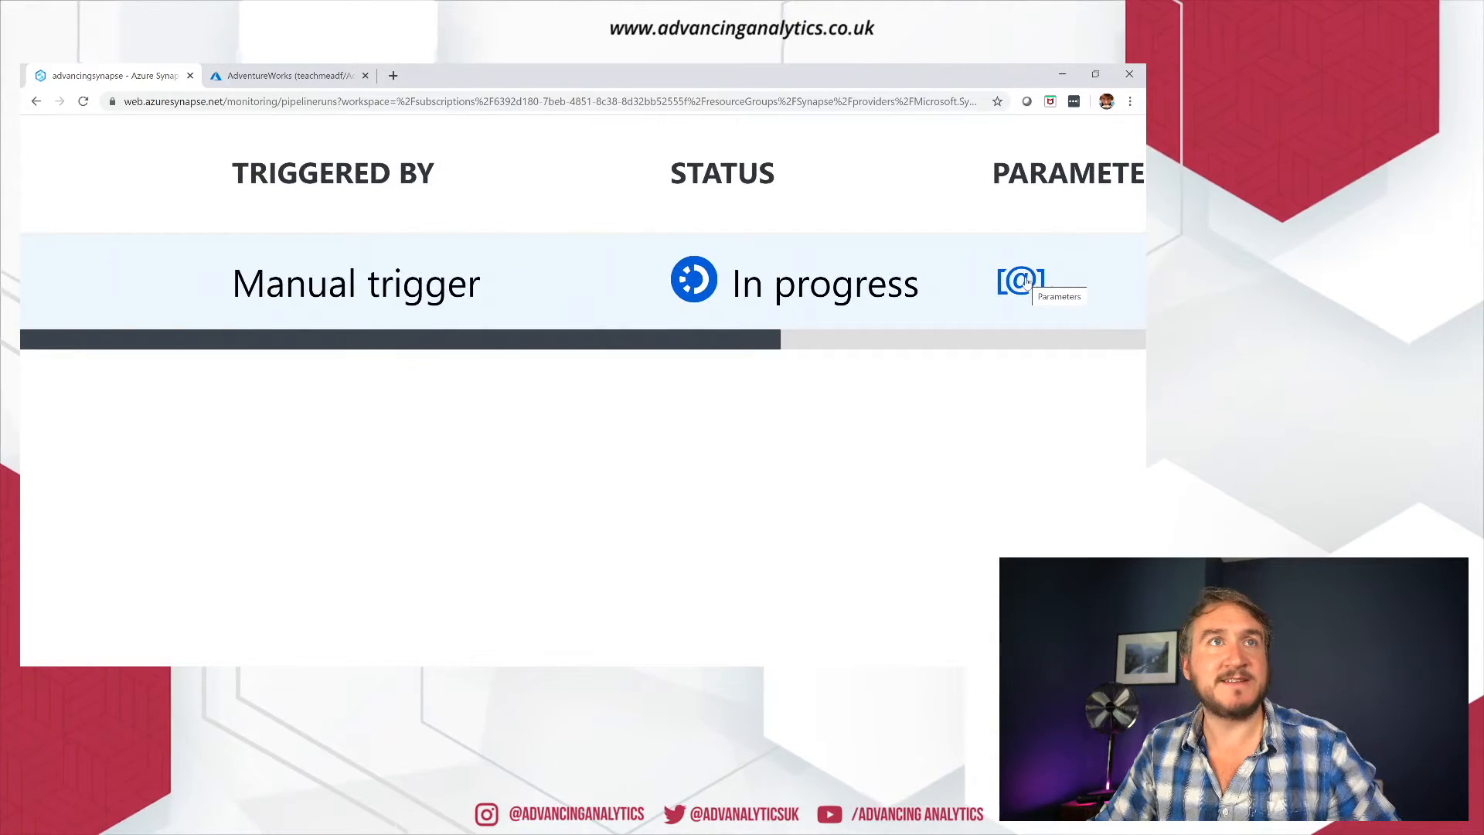
click(1025, 282)
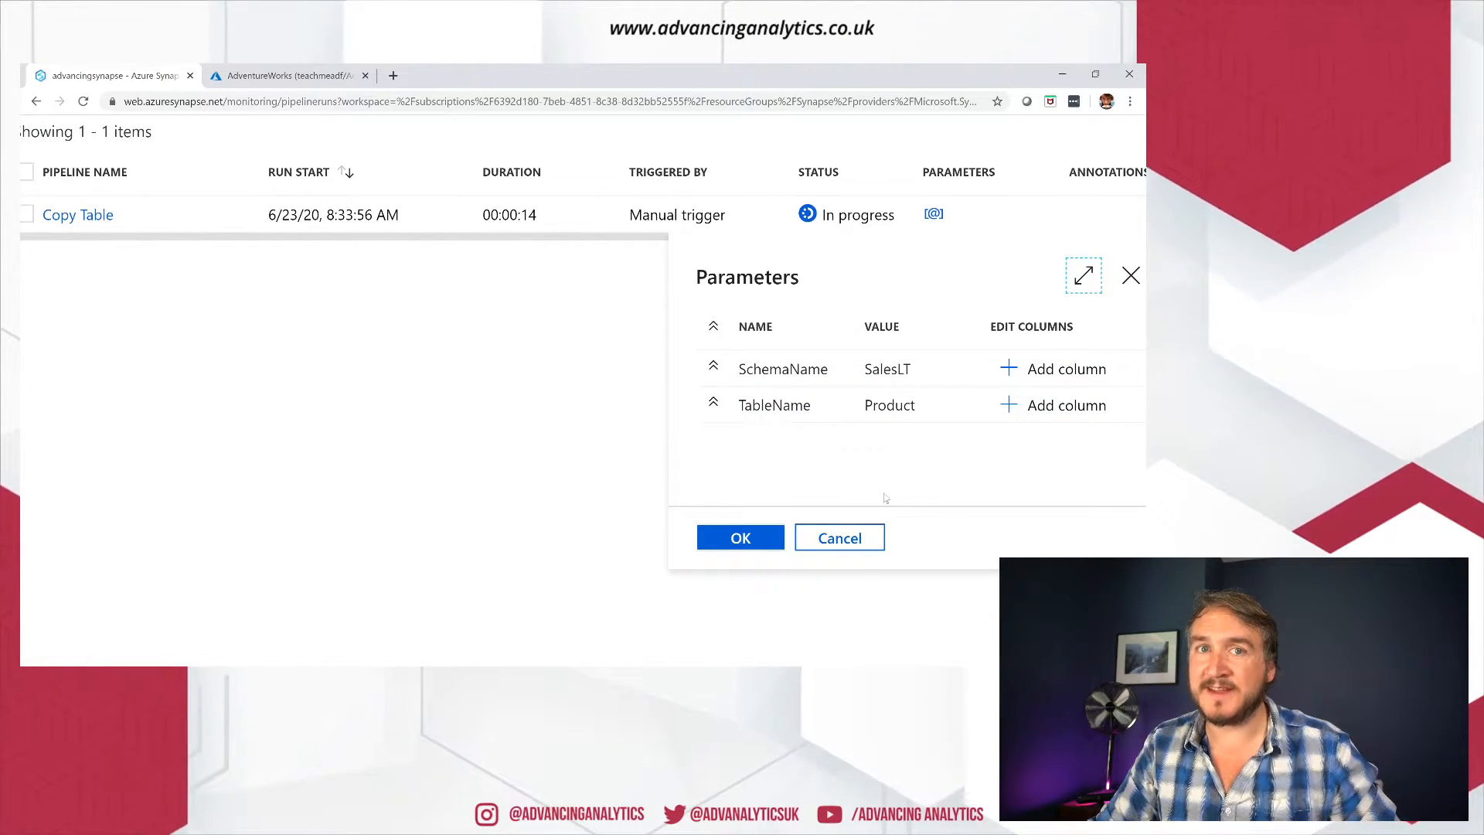
click(843, 538)
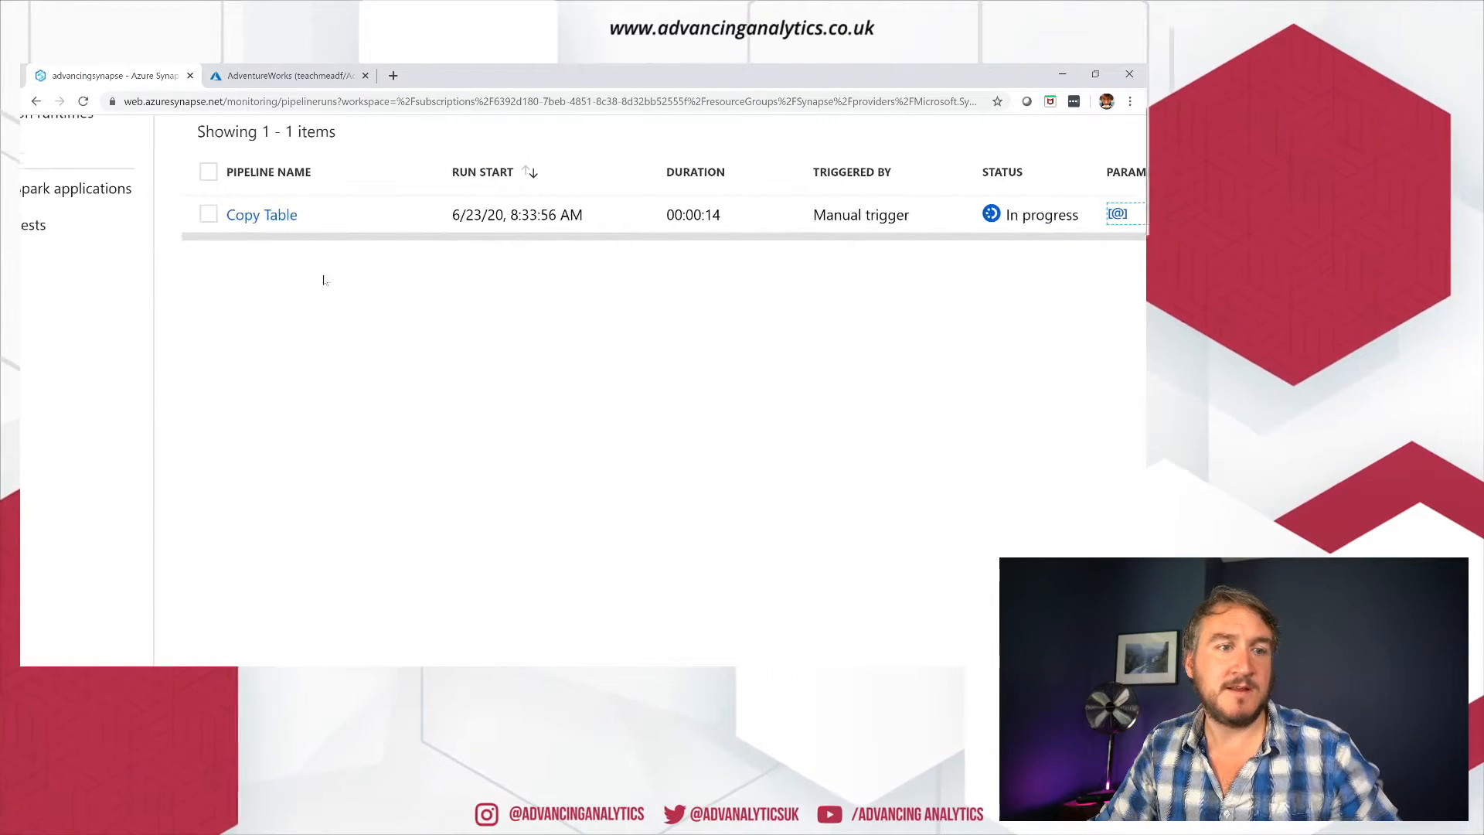
click(261, 215)
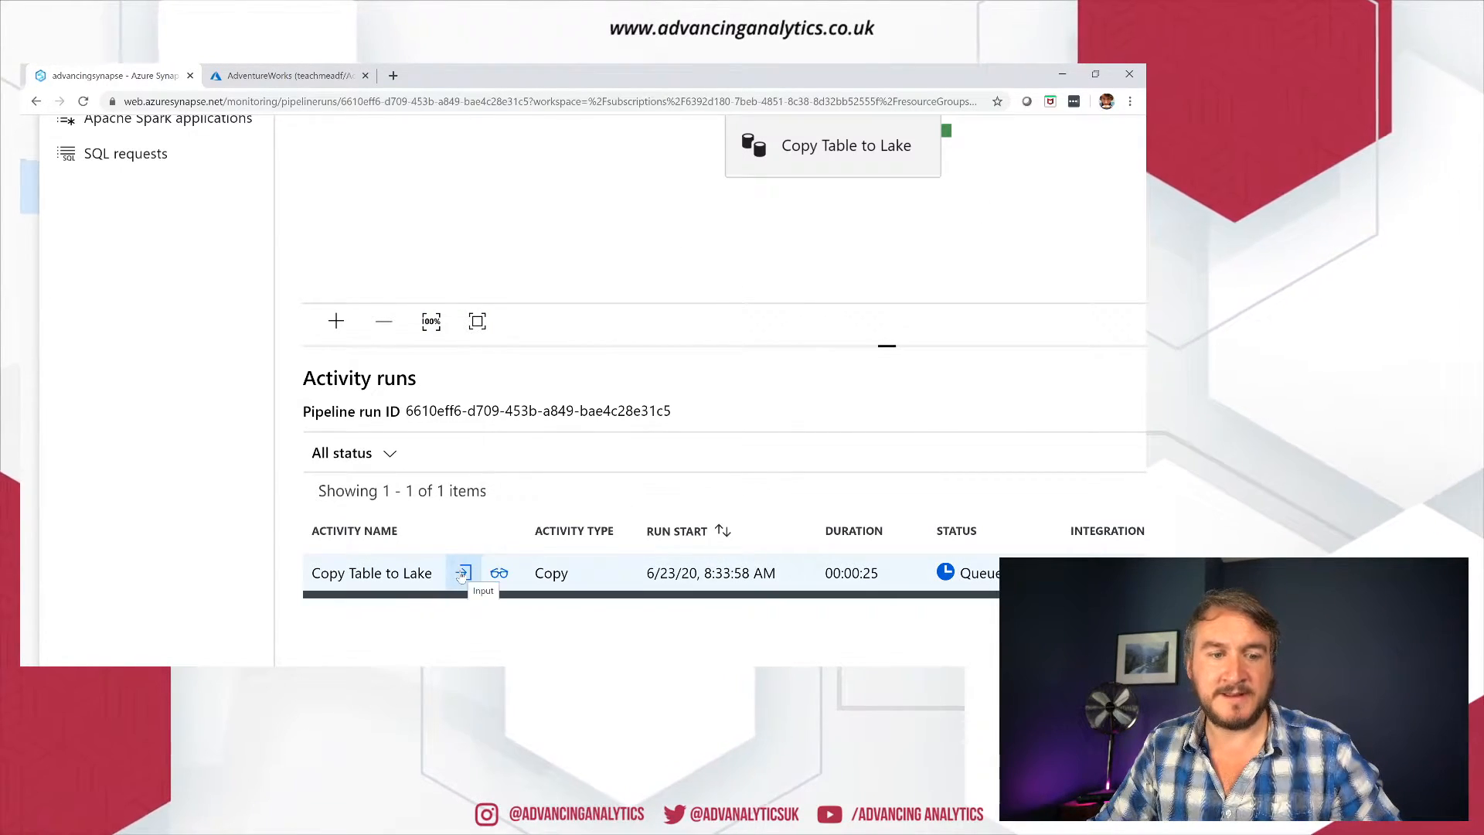
Step: Examine the input of the Copy Table to Lake activity run, then check its copy details
click(464, 570)
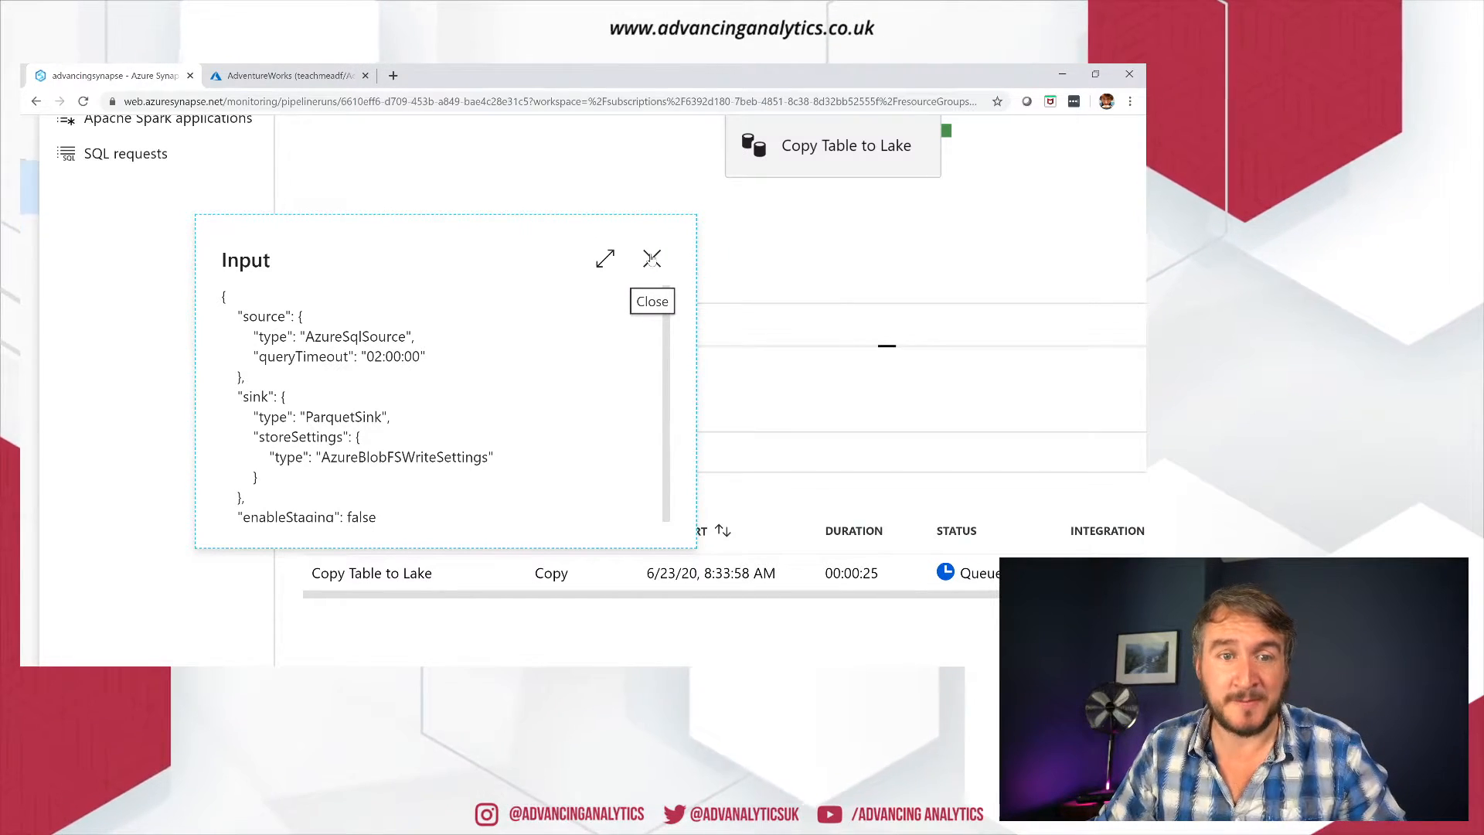
click(652, 258)
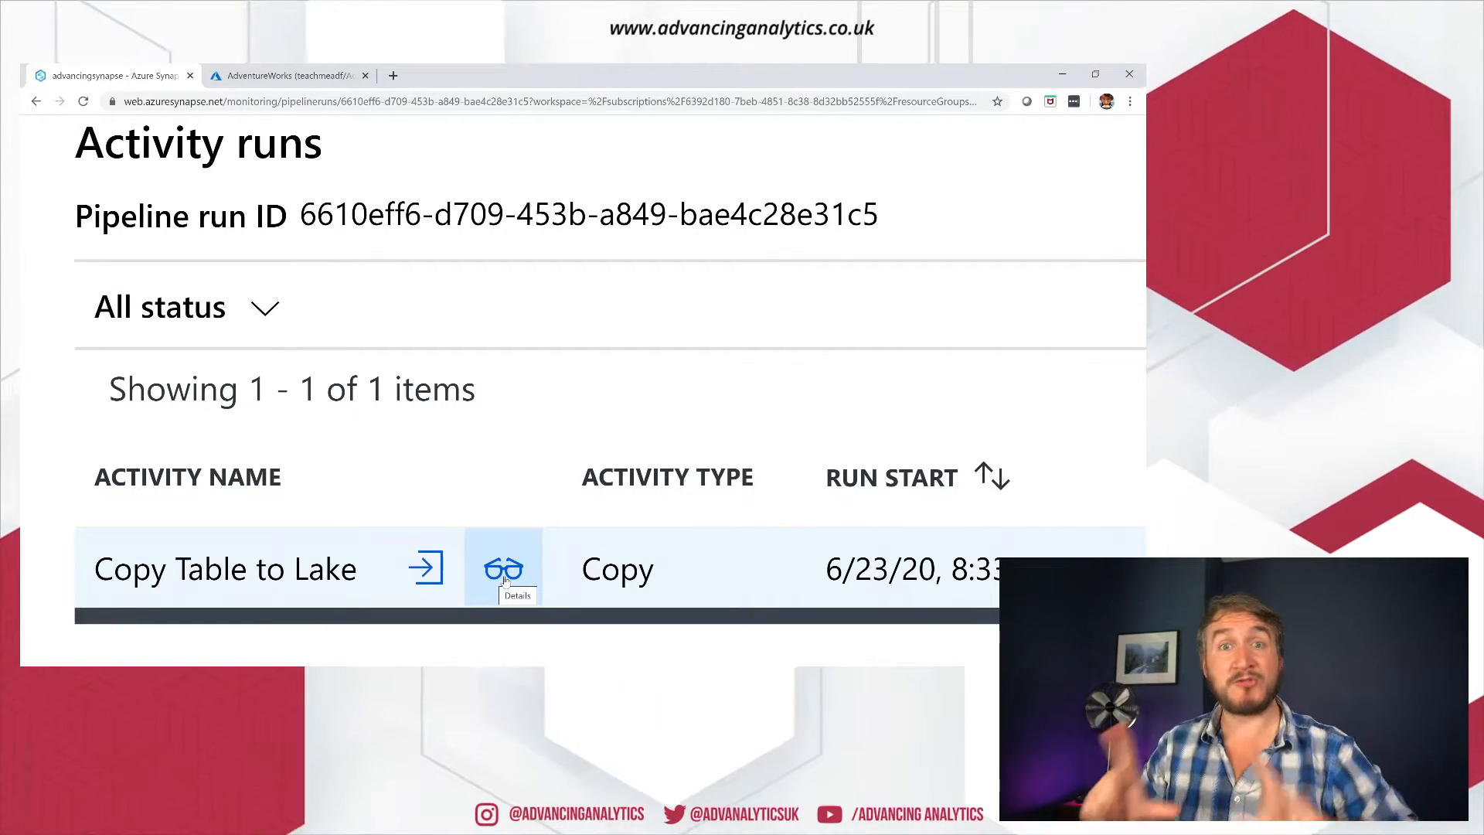
click(504, 572)
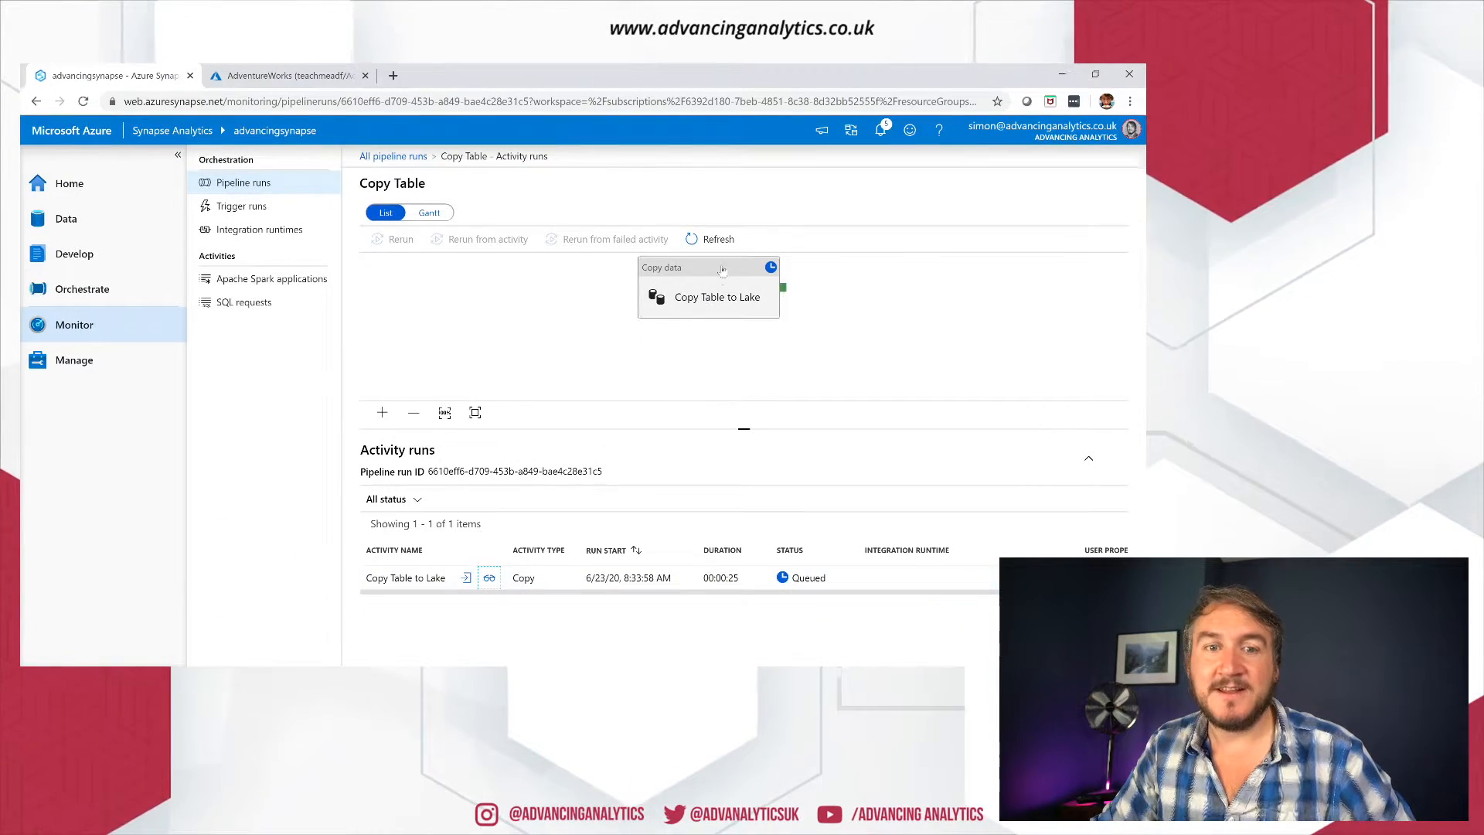
Step: Refresh the Copy Table activity runs repeatedly until the Copy Table to Lake activity leaves the queue
click(716, 240)
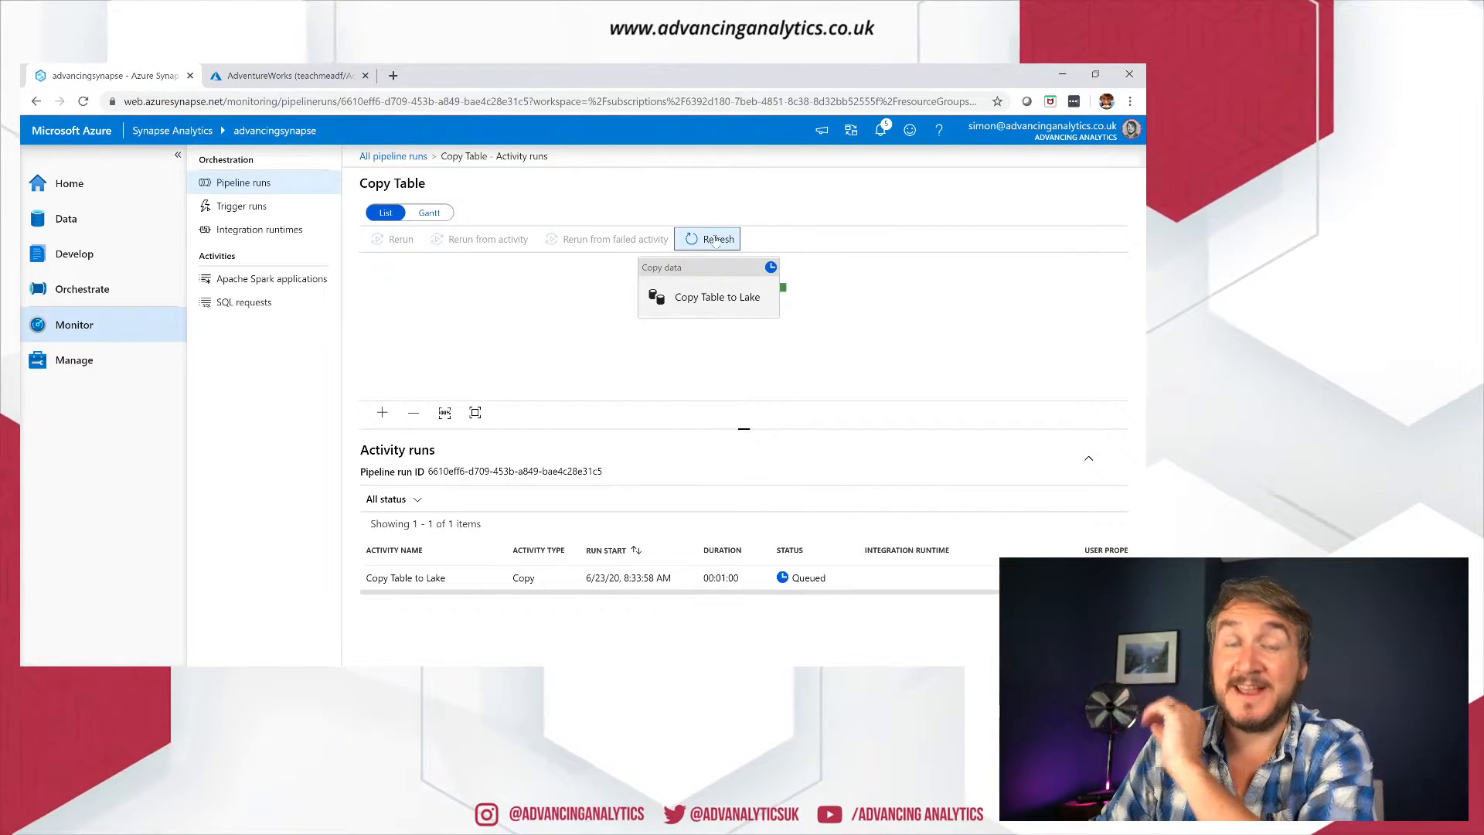
click(715, 240)
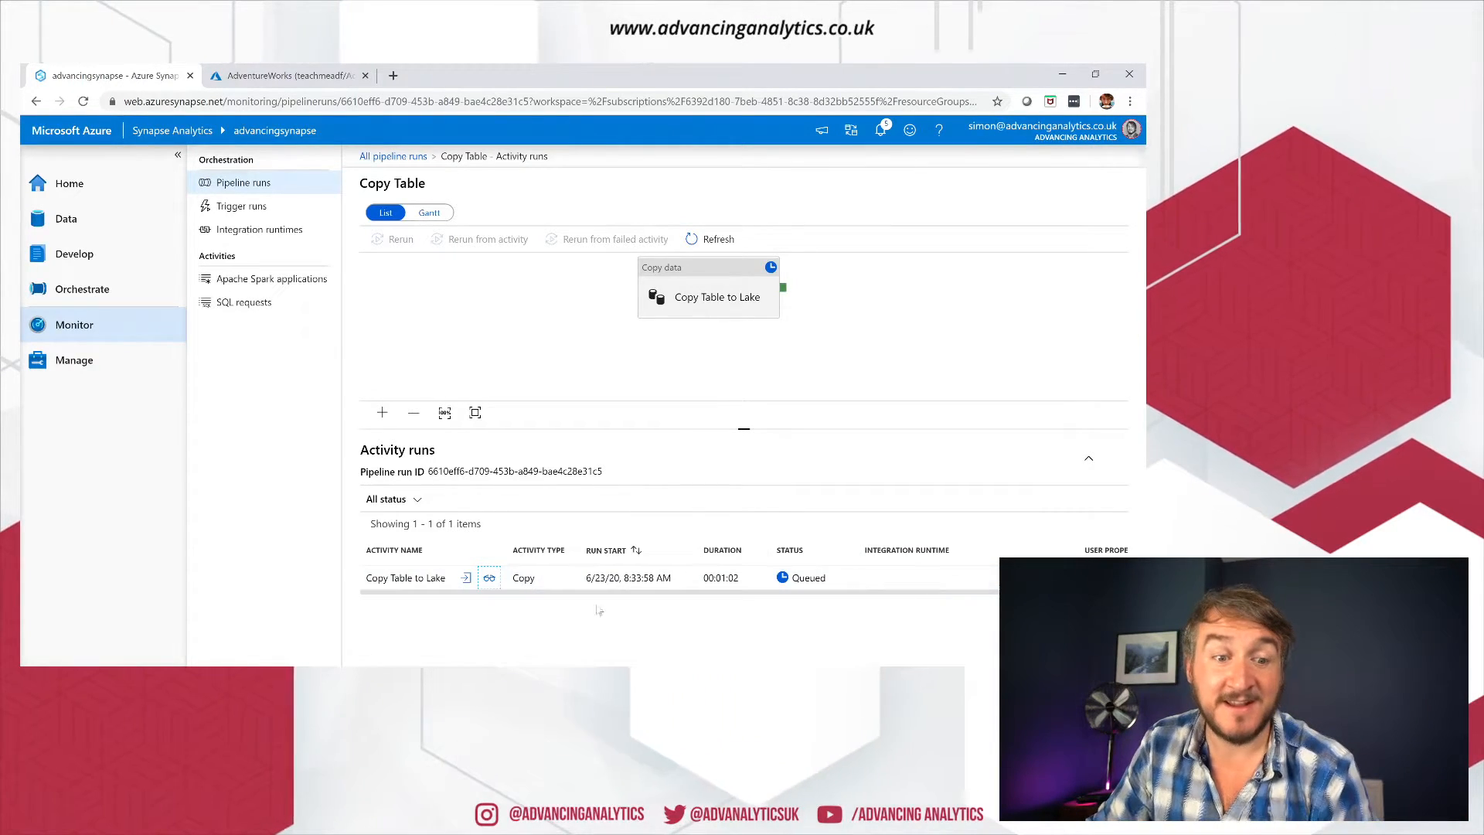
click(711, 239)
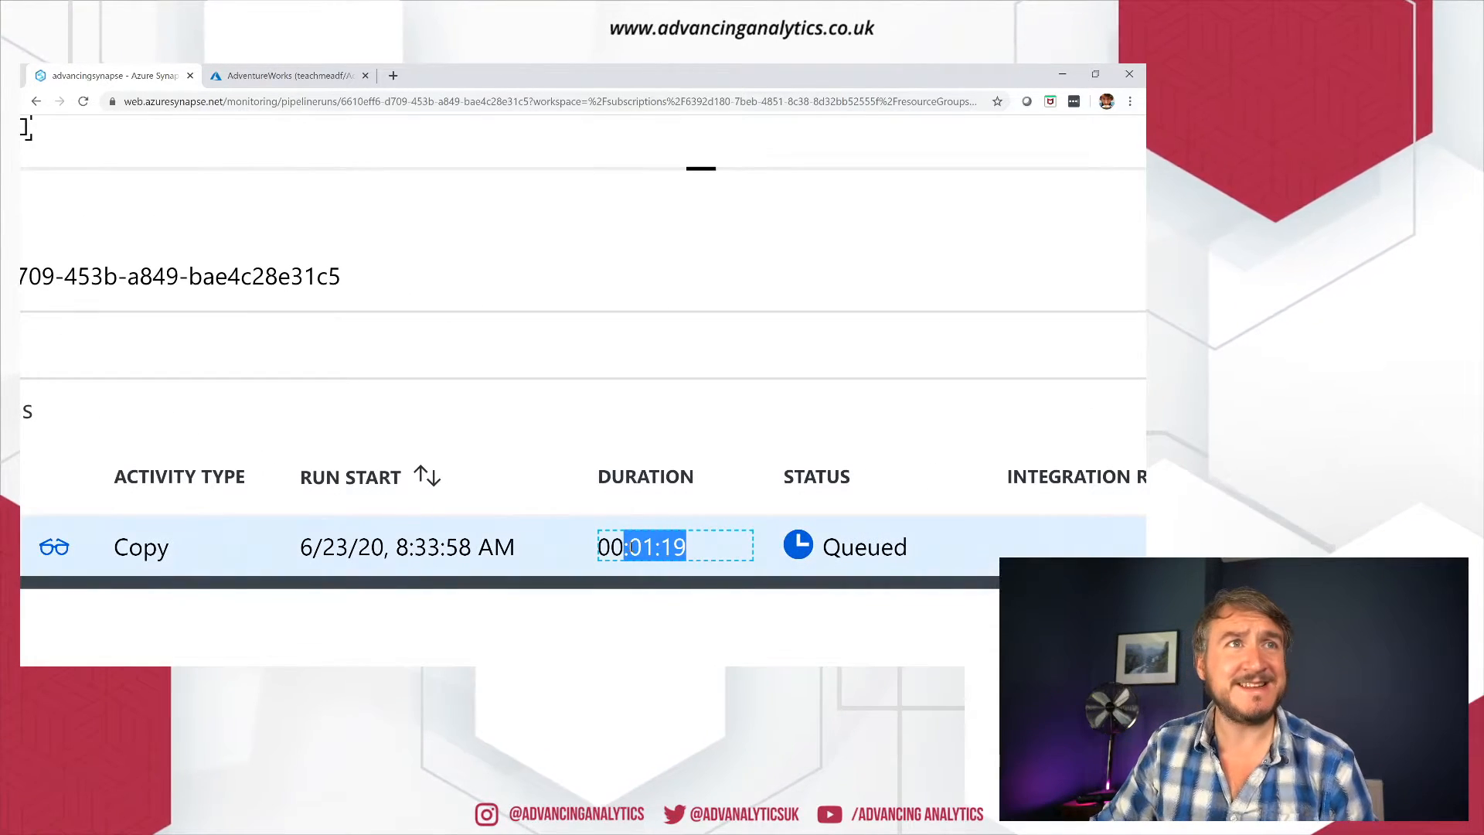
click(696, 216)
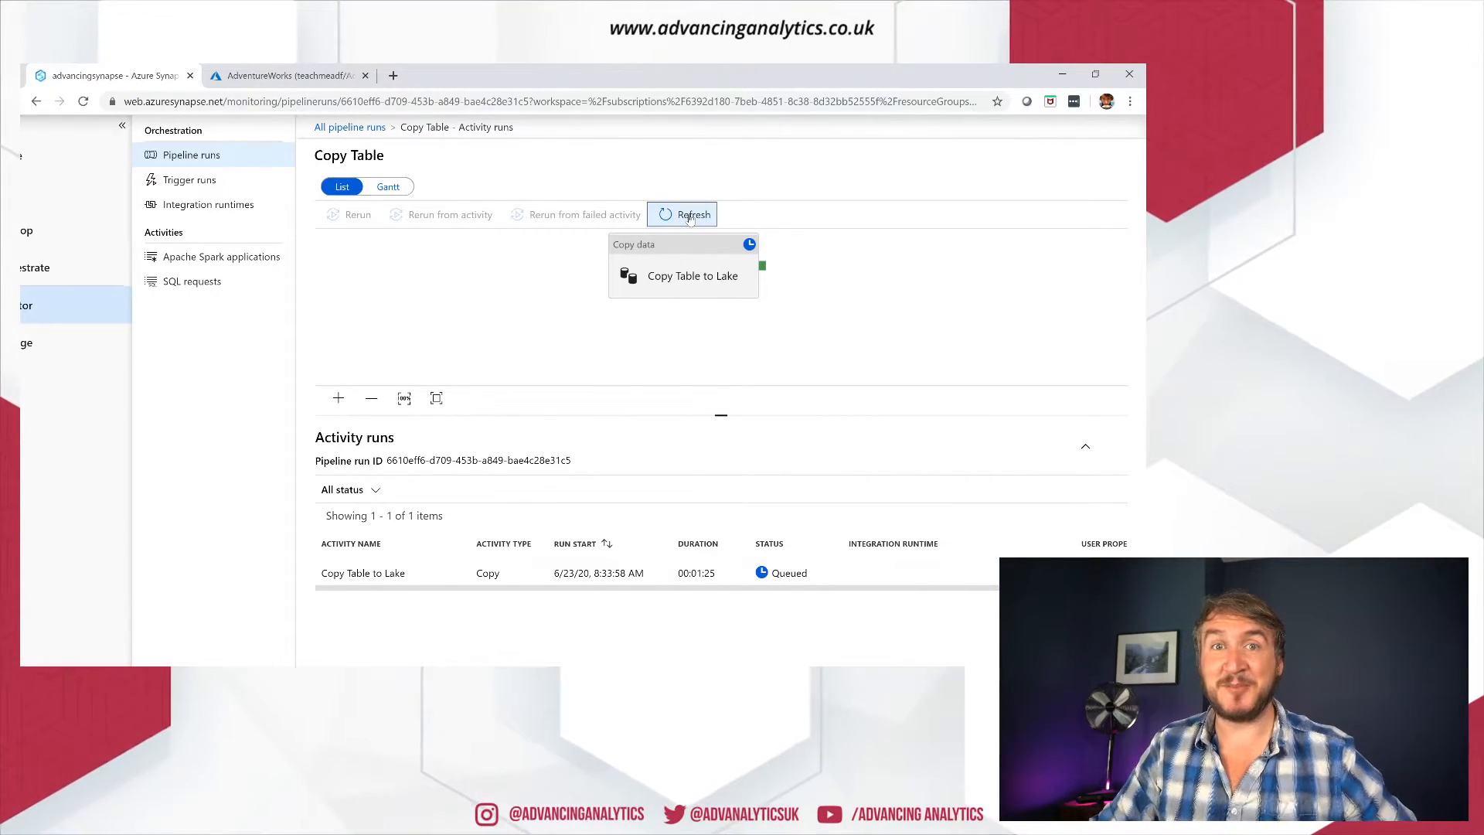
click(691, 216)
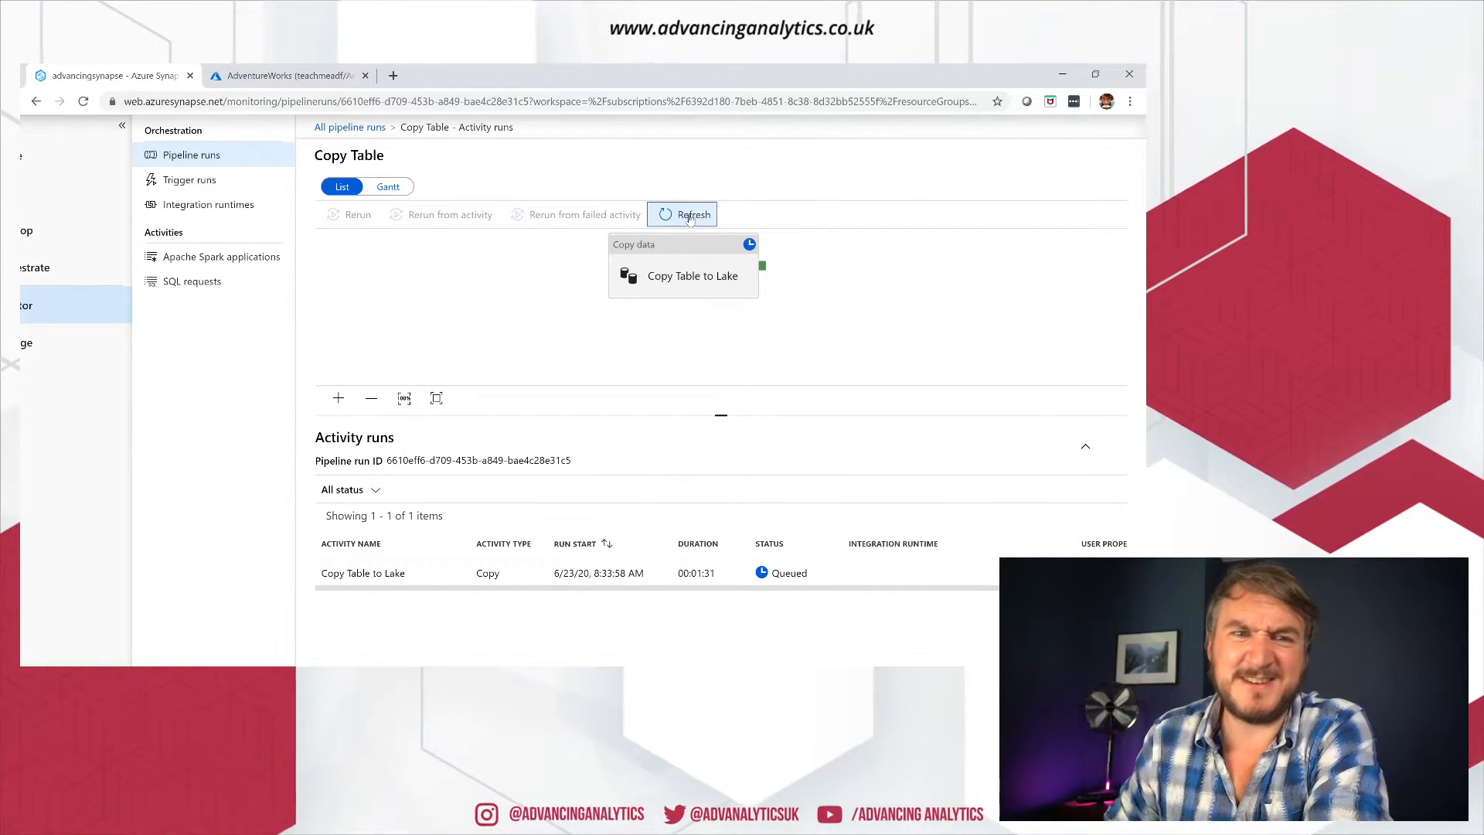
click(690, 216)
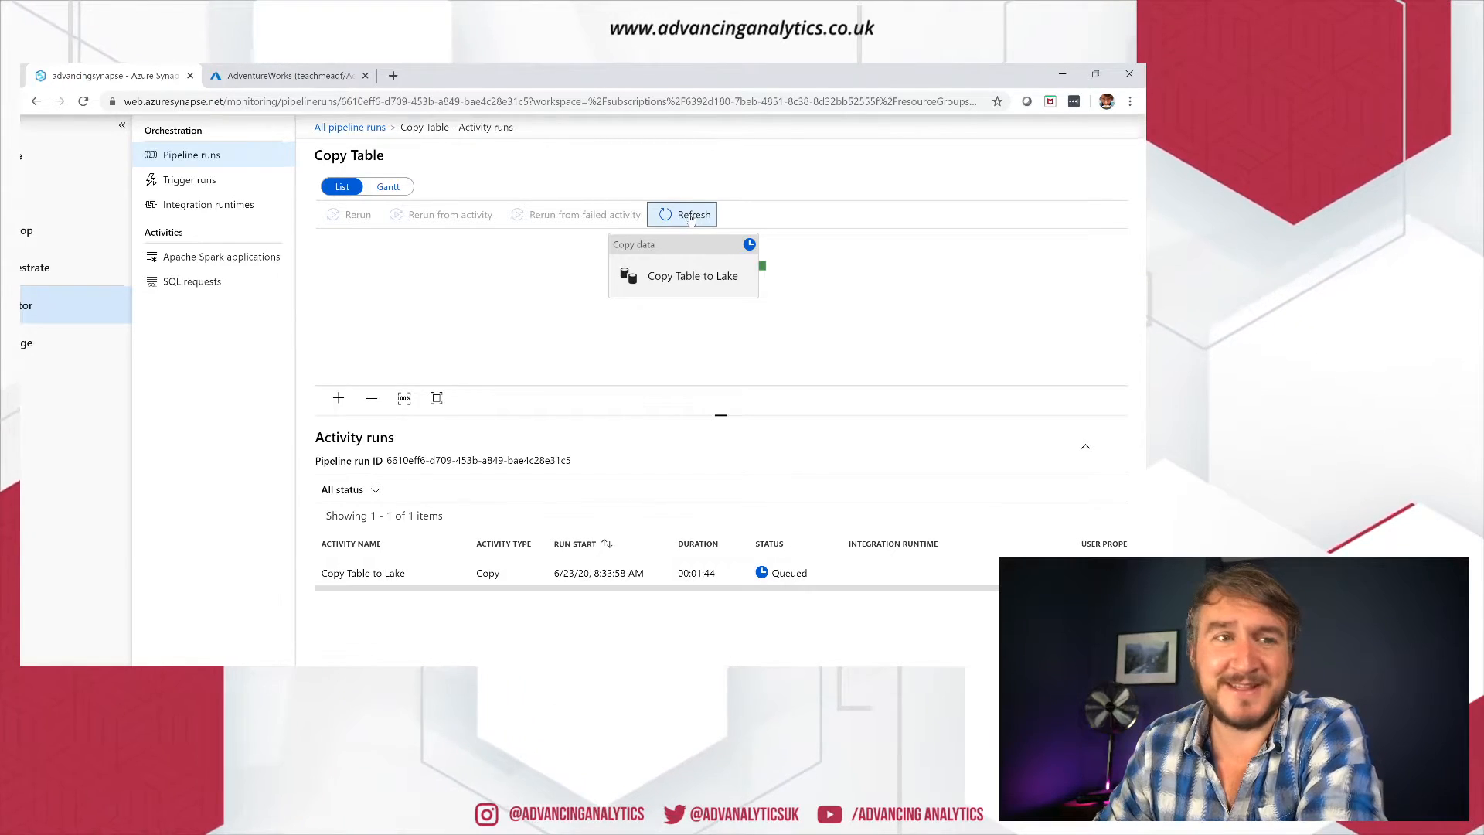
click(690, 219)
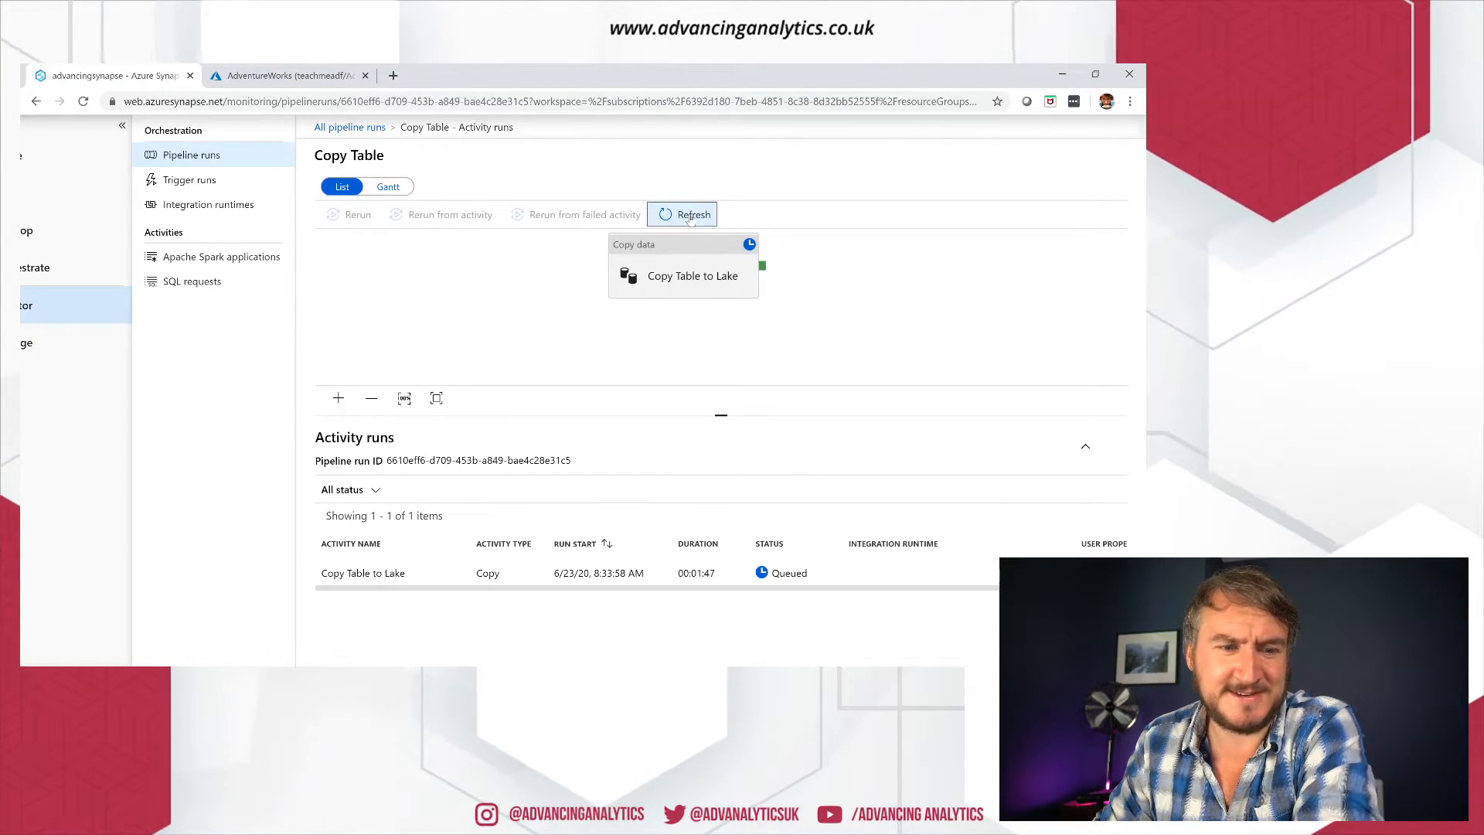
click(691, 220)
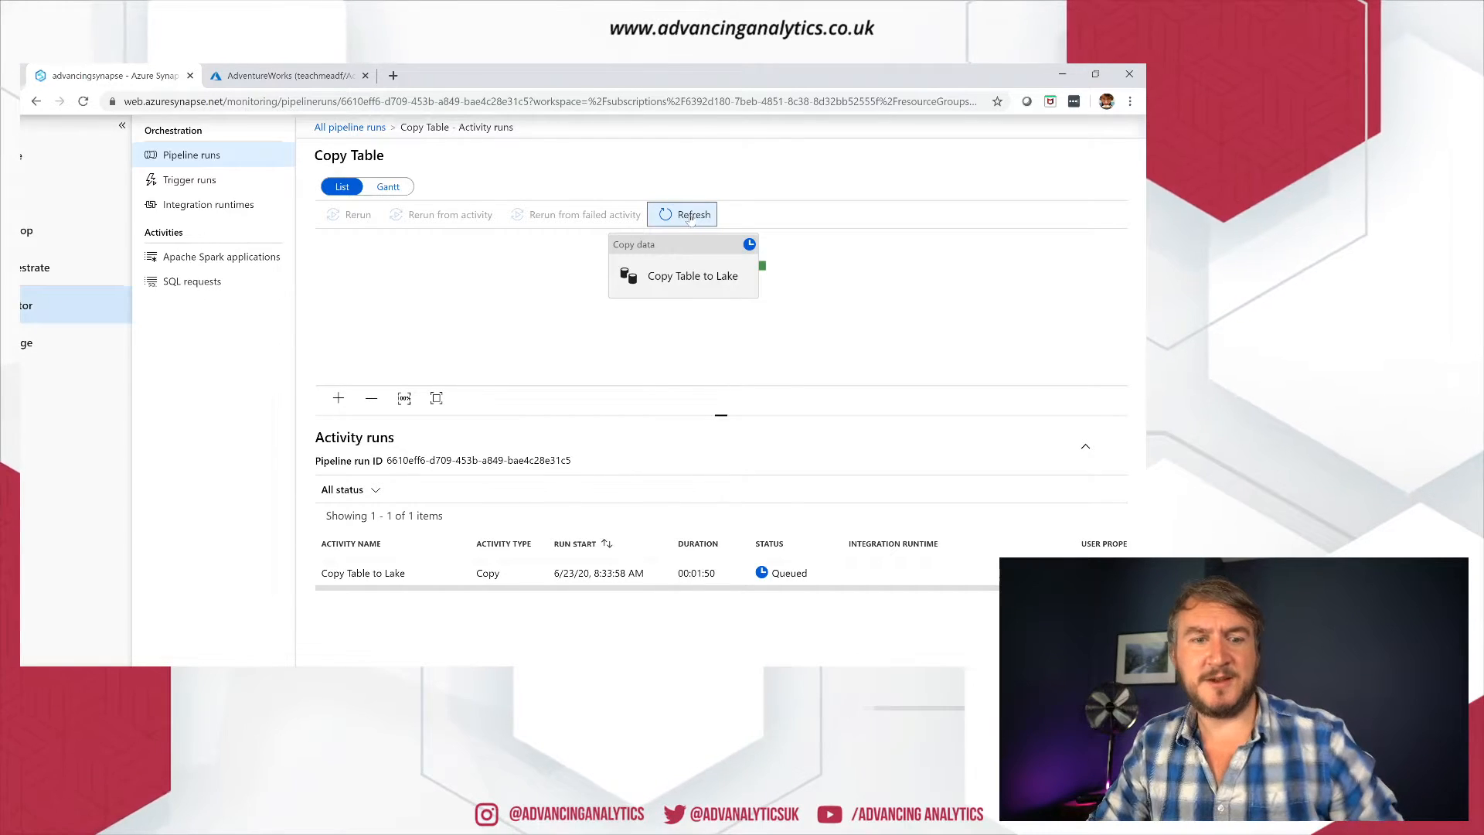
click(690, 220)
click(690, 219)
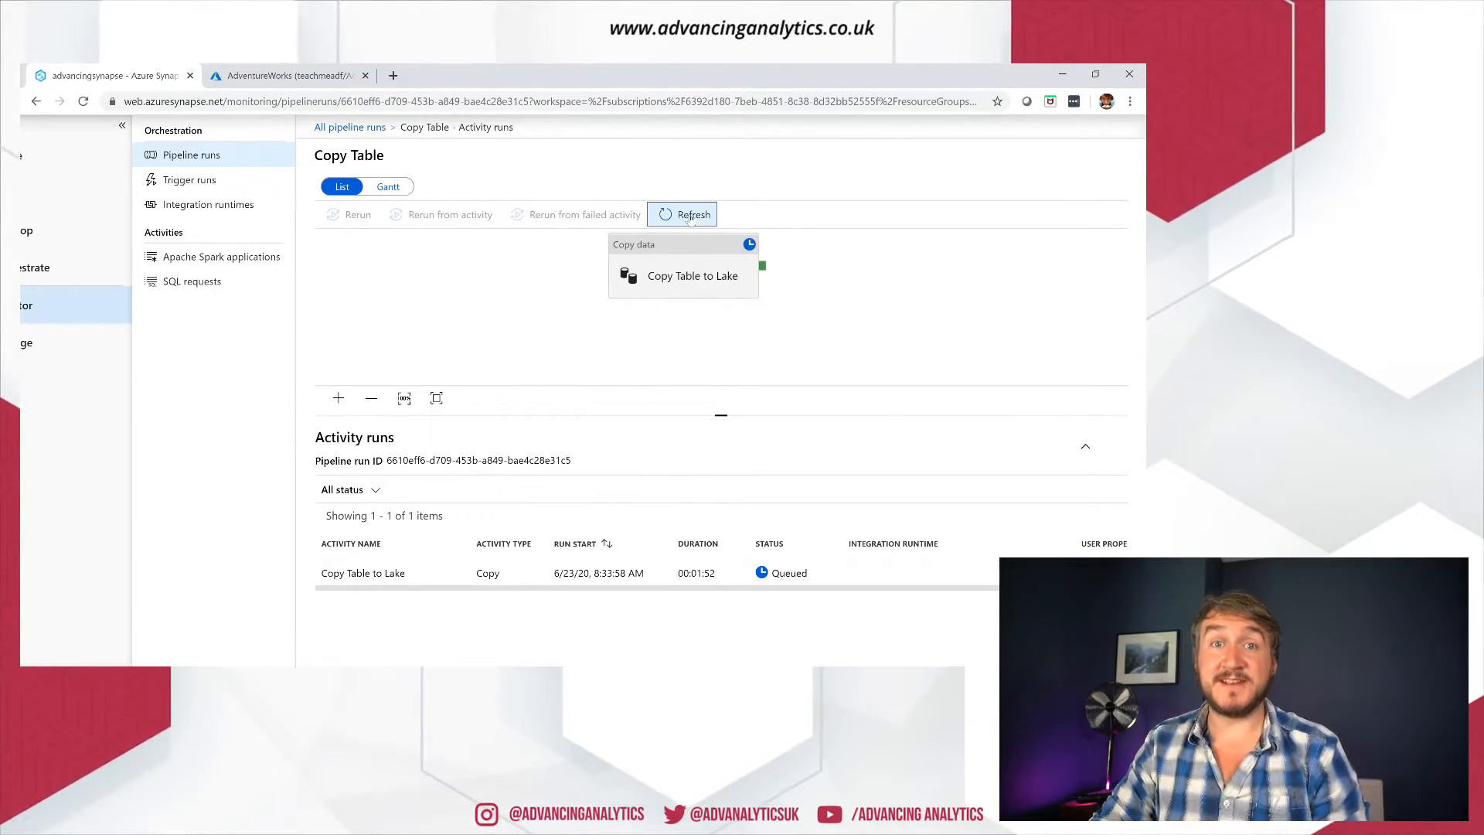
click(691, 220)
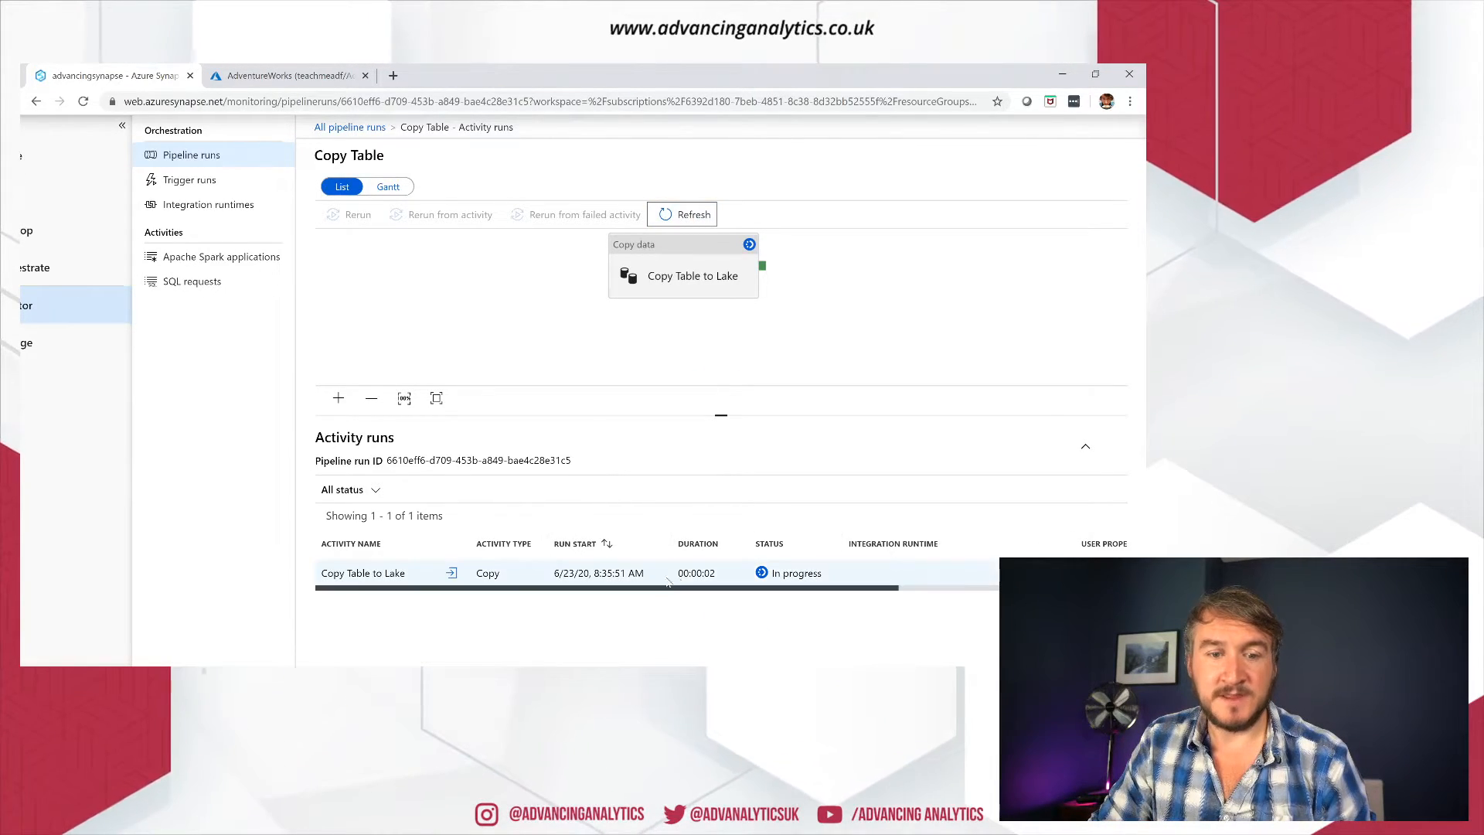
Step: Check the duration and status of the Copy Table to Lake run, then refresh for its final status
scroll(804, 584, up, 5)
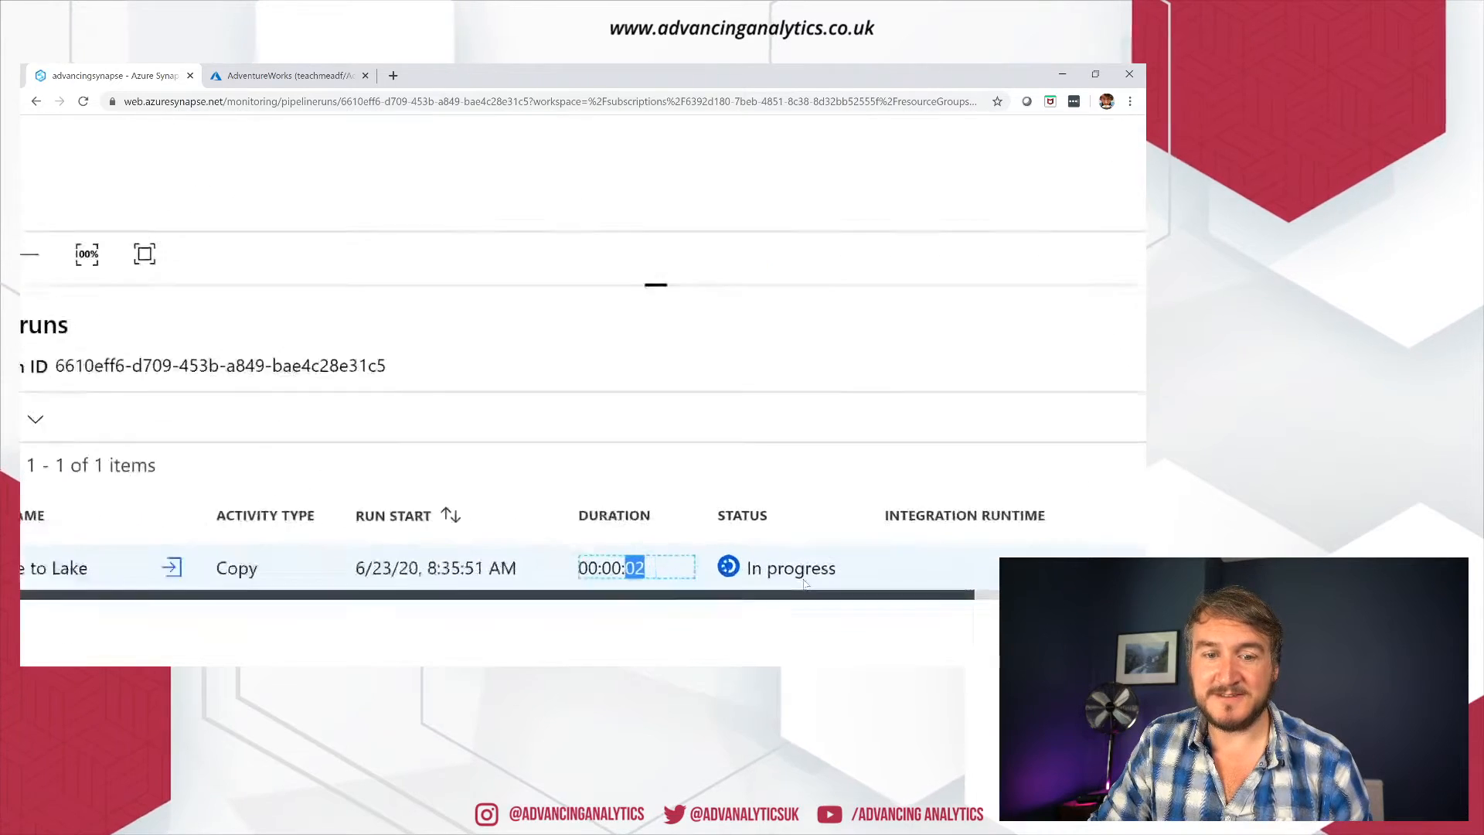
double_click(801, 576)
scroll(620, 575, down, 5)
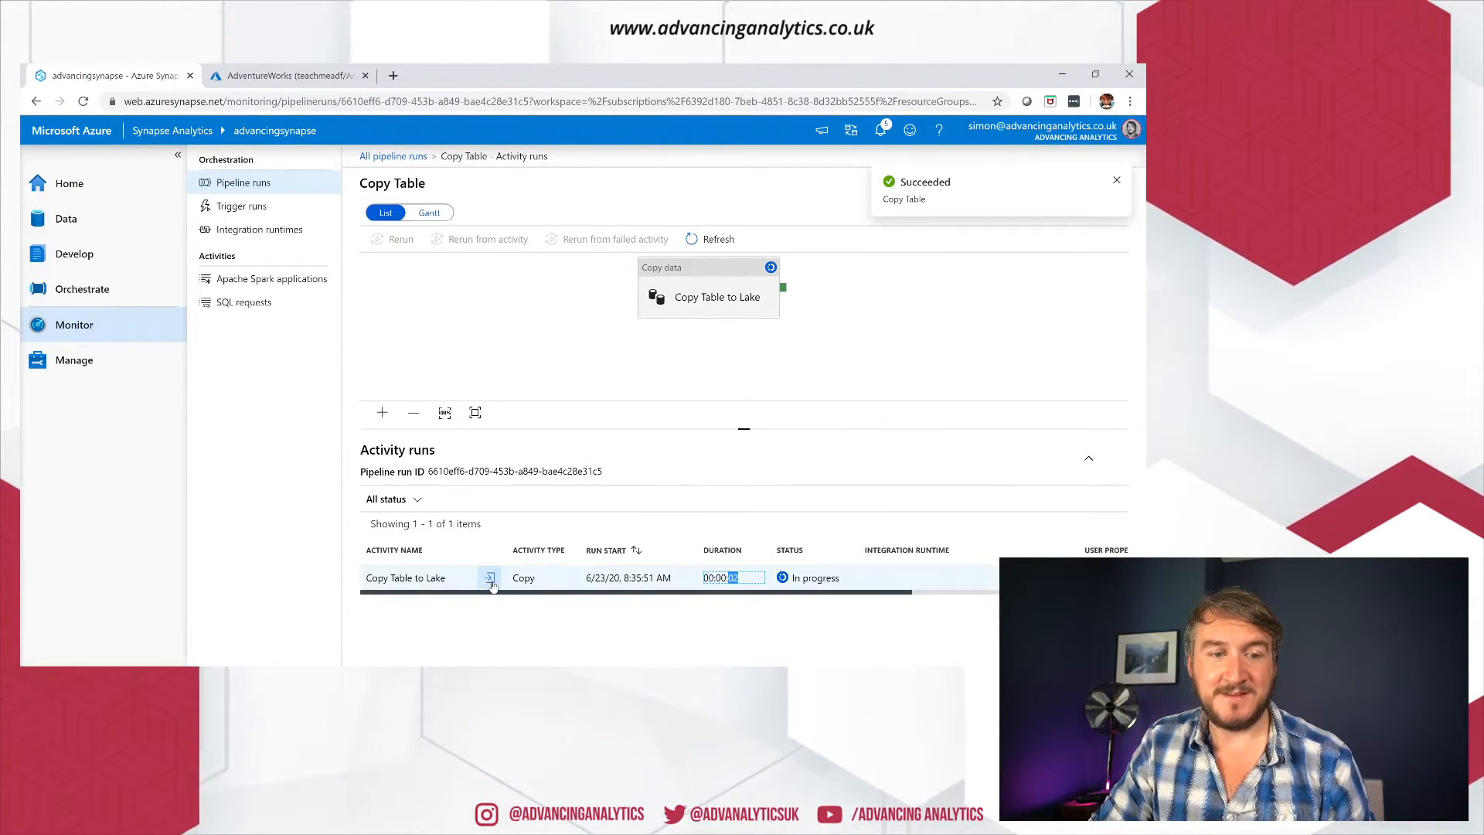
scroll(510, 616, up, 3)
click(664, 495)
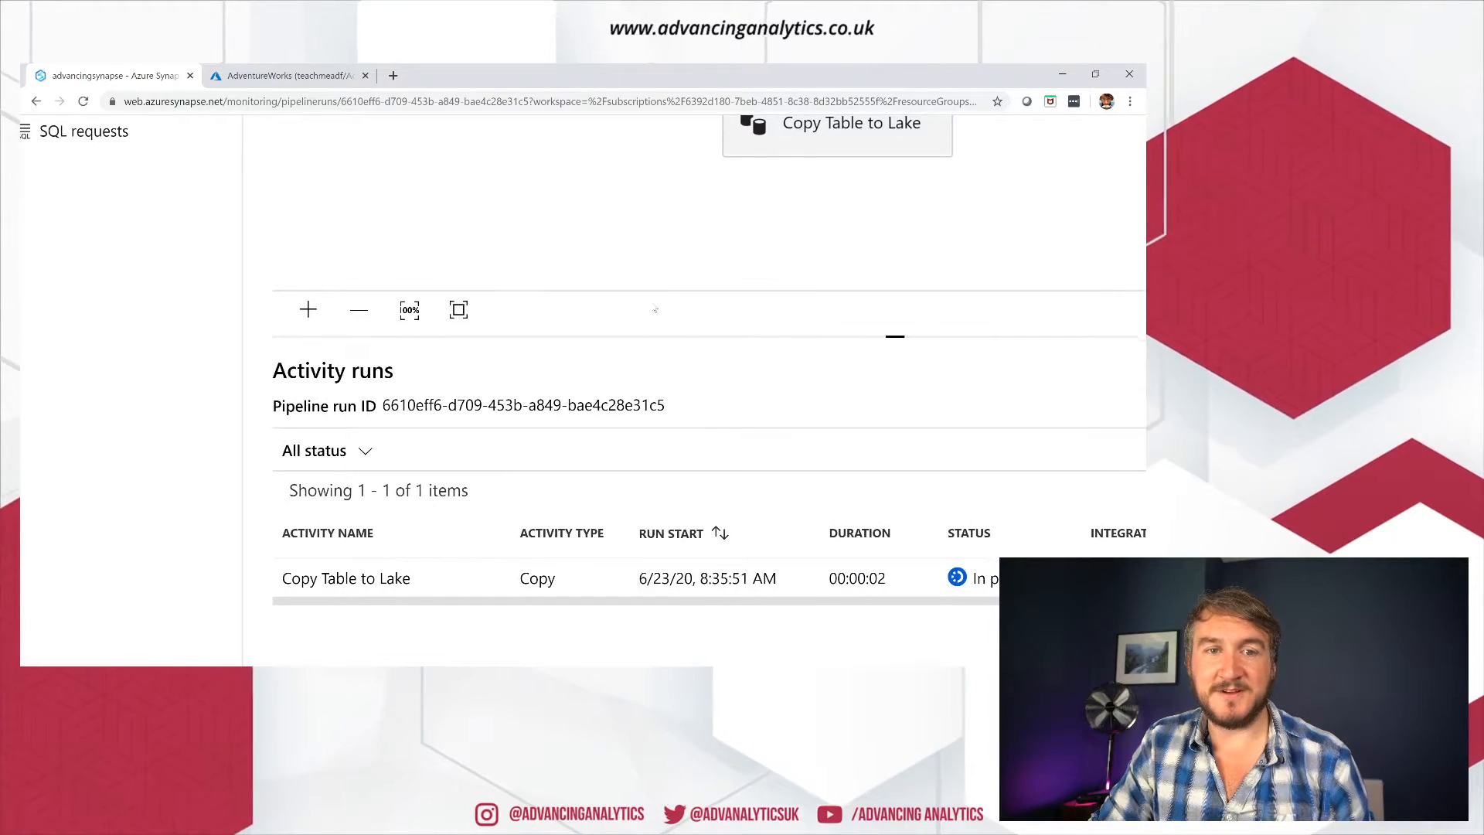
scroll(673, 272, down, 4)
scroll(783, 391, down, 3)
click(709, 239)
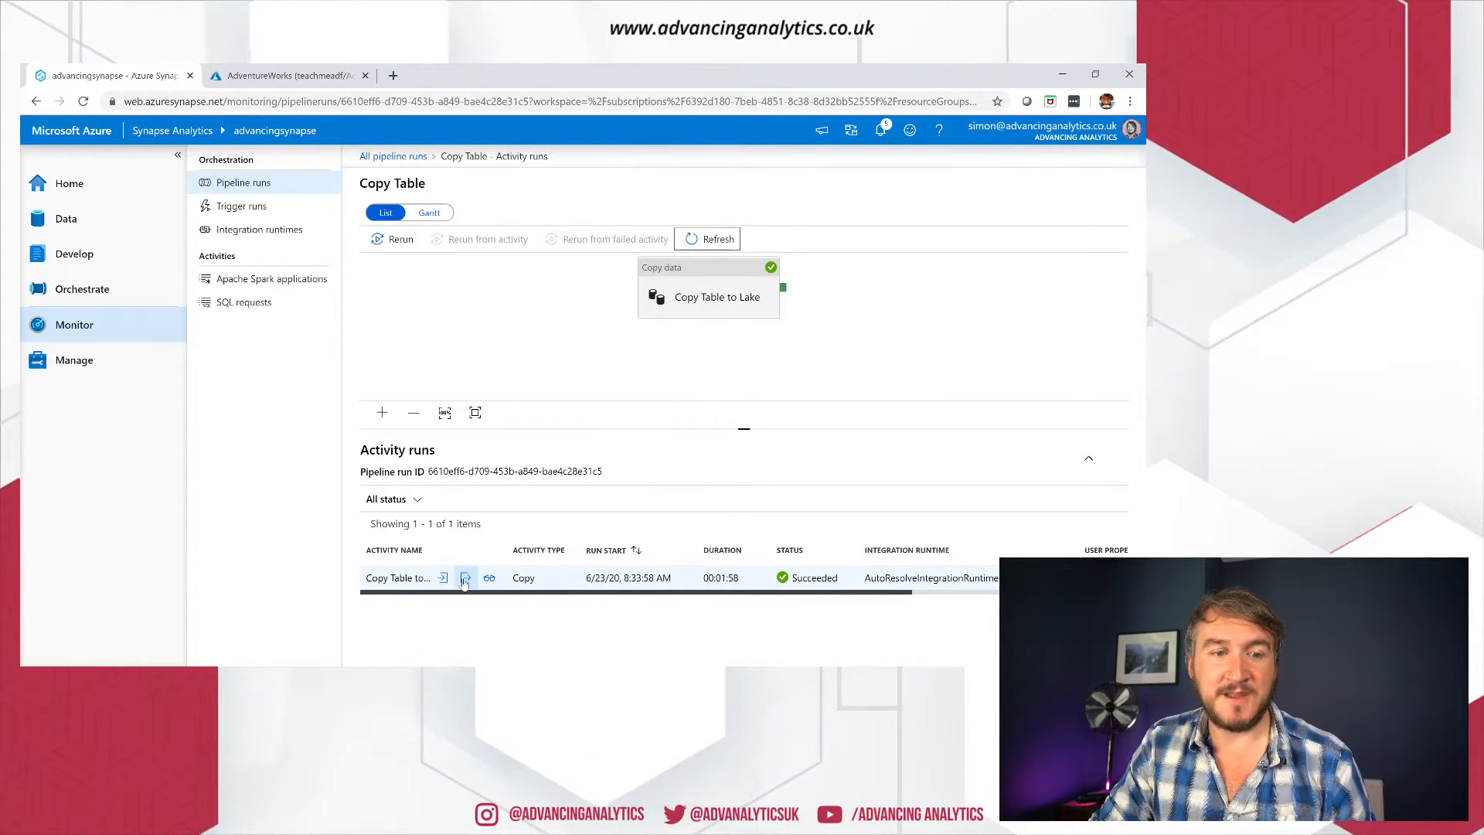
Step: Examine the rows read, rows copied and copy duration in the output of the Copy Table to Lake run
click(454, 578)
scroll(466, 481, down, 5)
scroll(365, 495, up, 6)
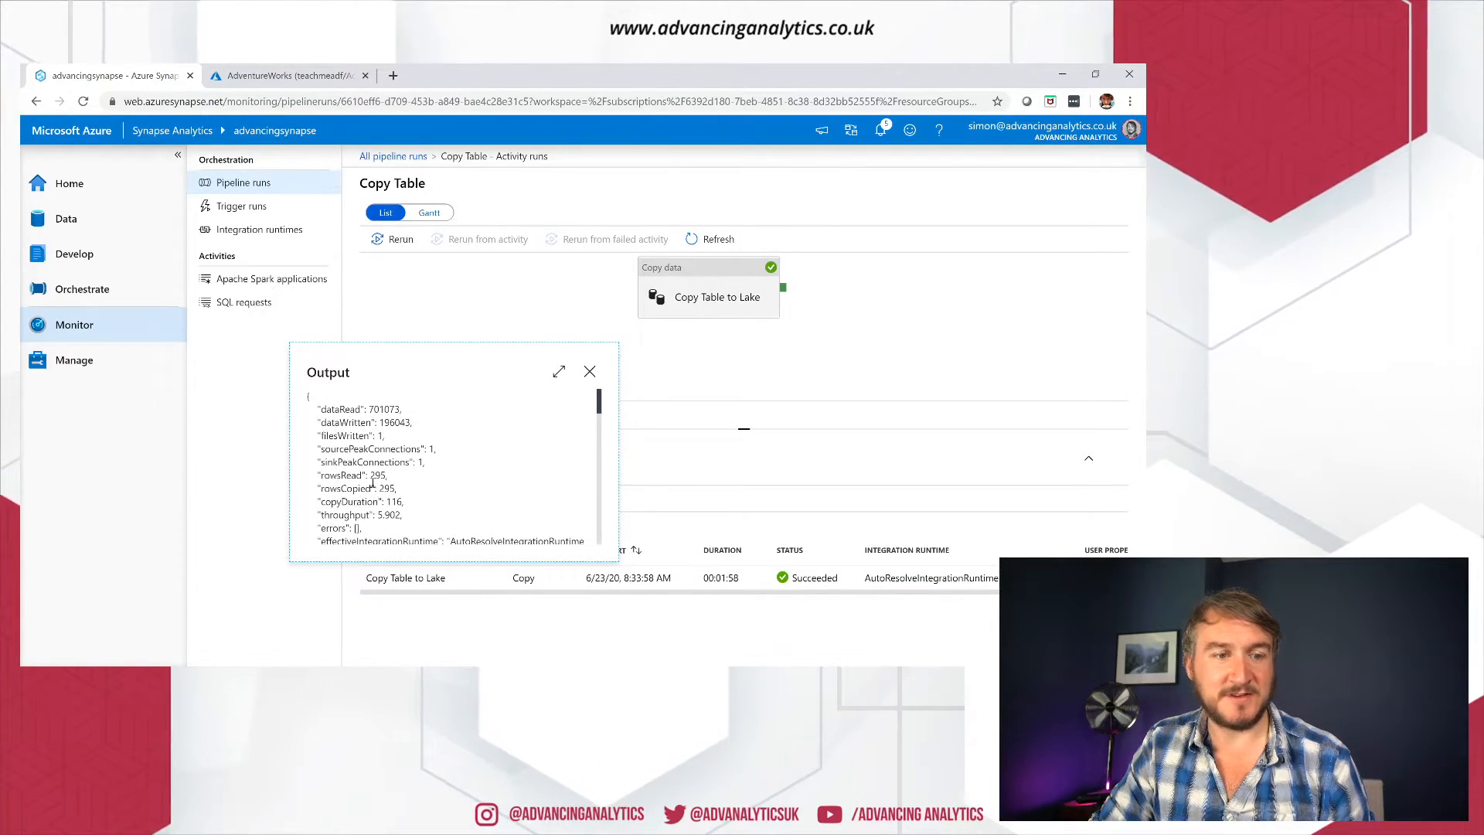
double_click(380, 475)
double_click(387, 489)
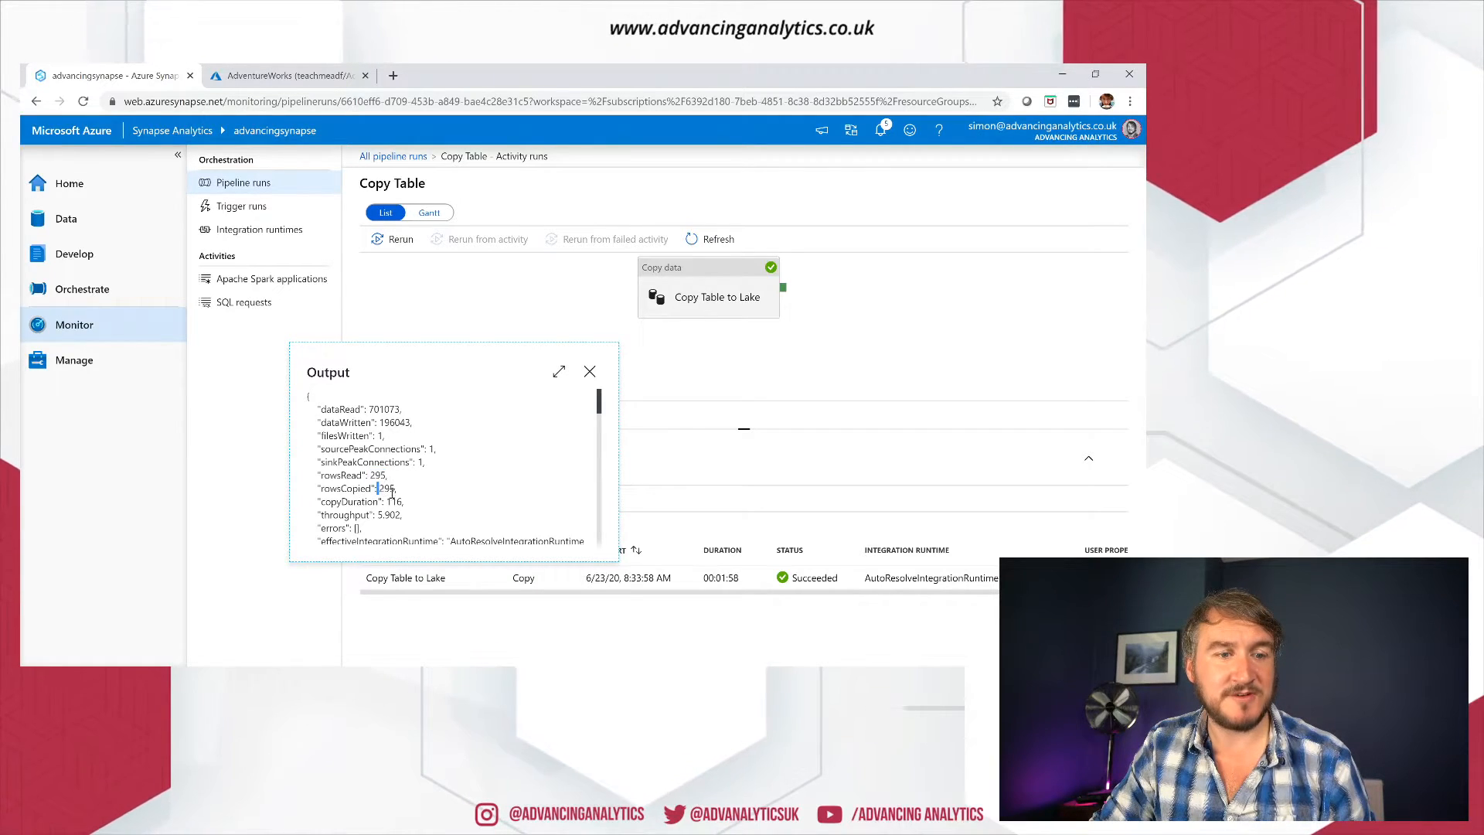
double_click(395, 501)
click(590, 372)
Step: Compare the queue and transfer durations in the copy details of the Copy Table to Lake run
click(491, 580)
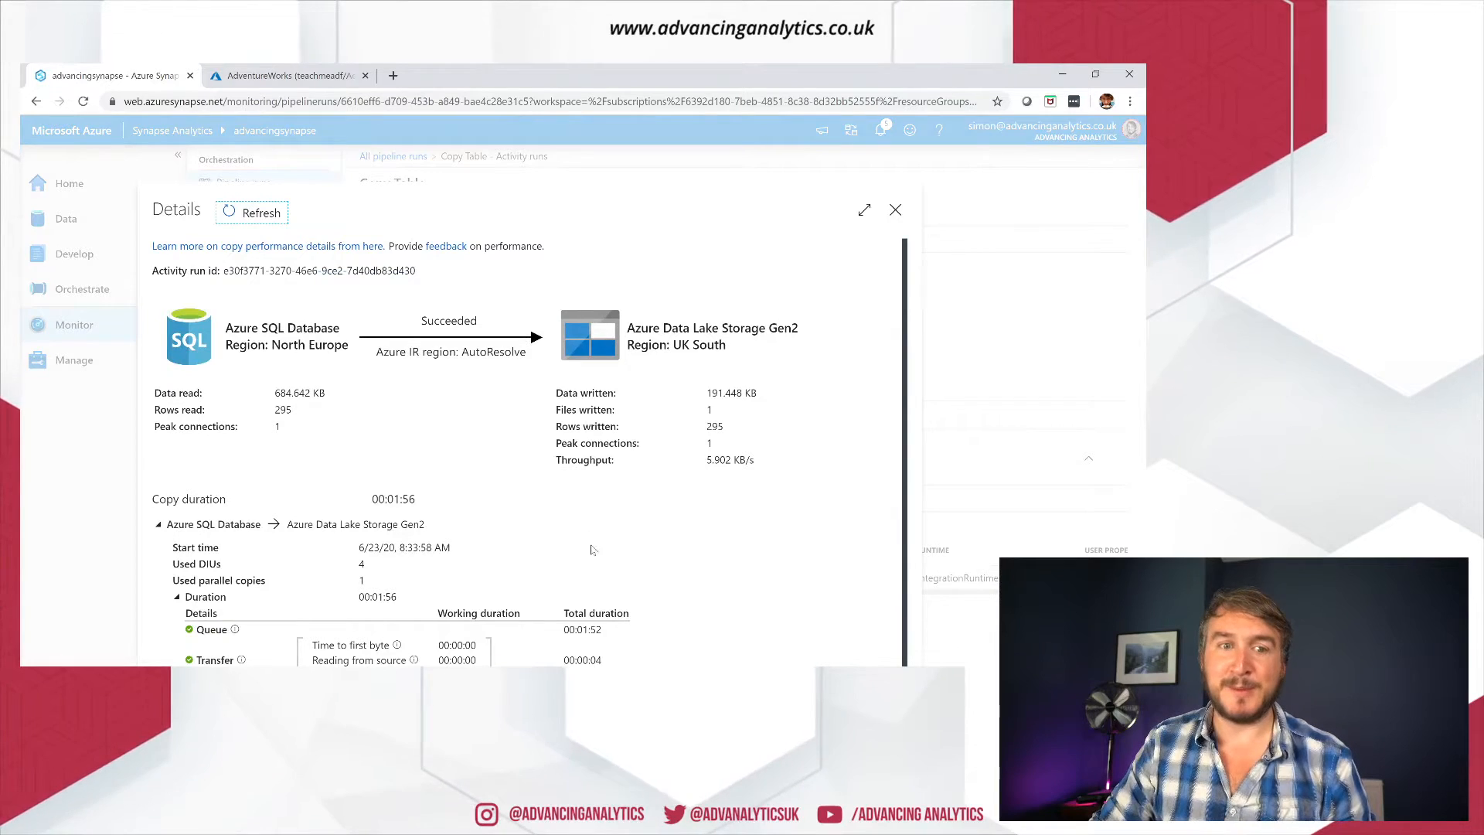
scroll(592, 551, down, 1)
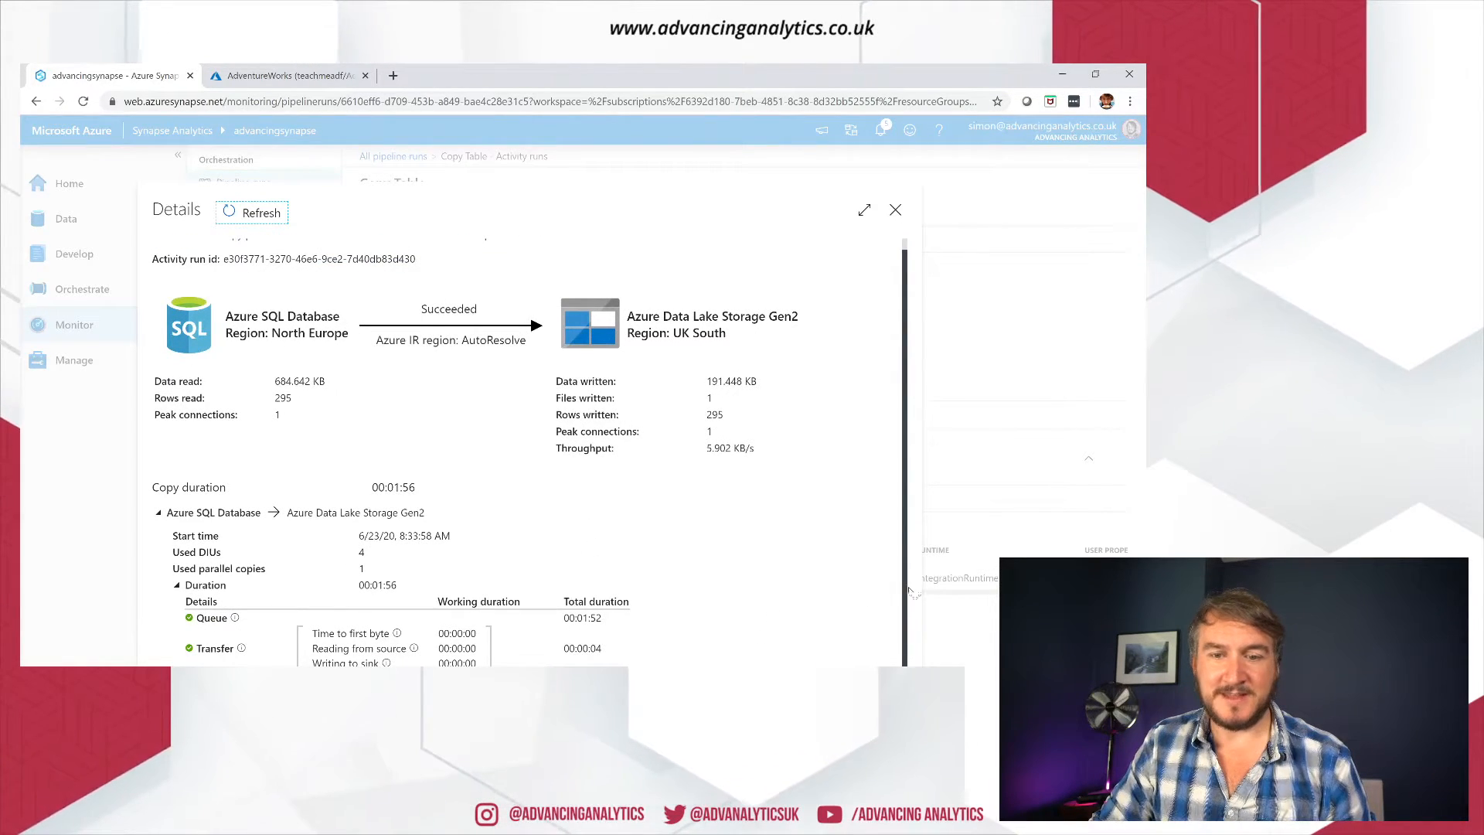
scroll(594, 634, up, 5)
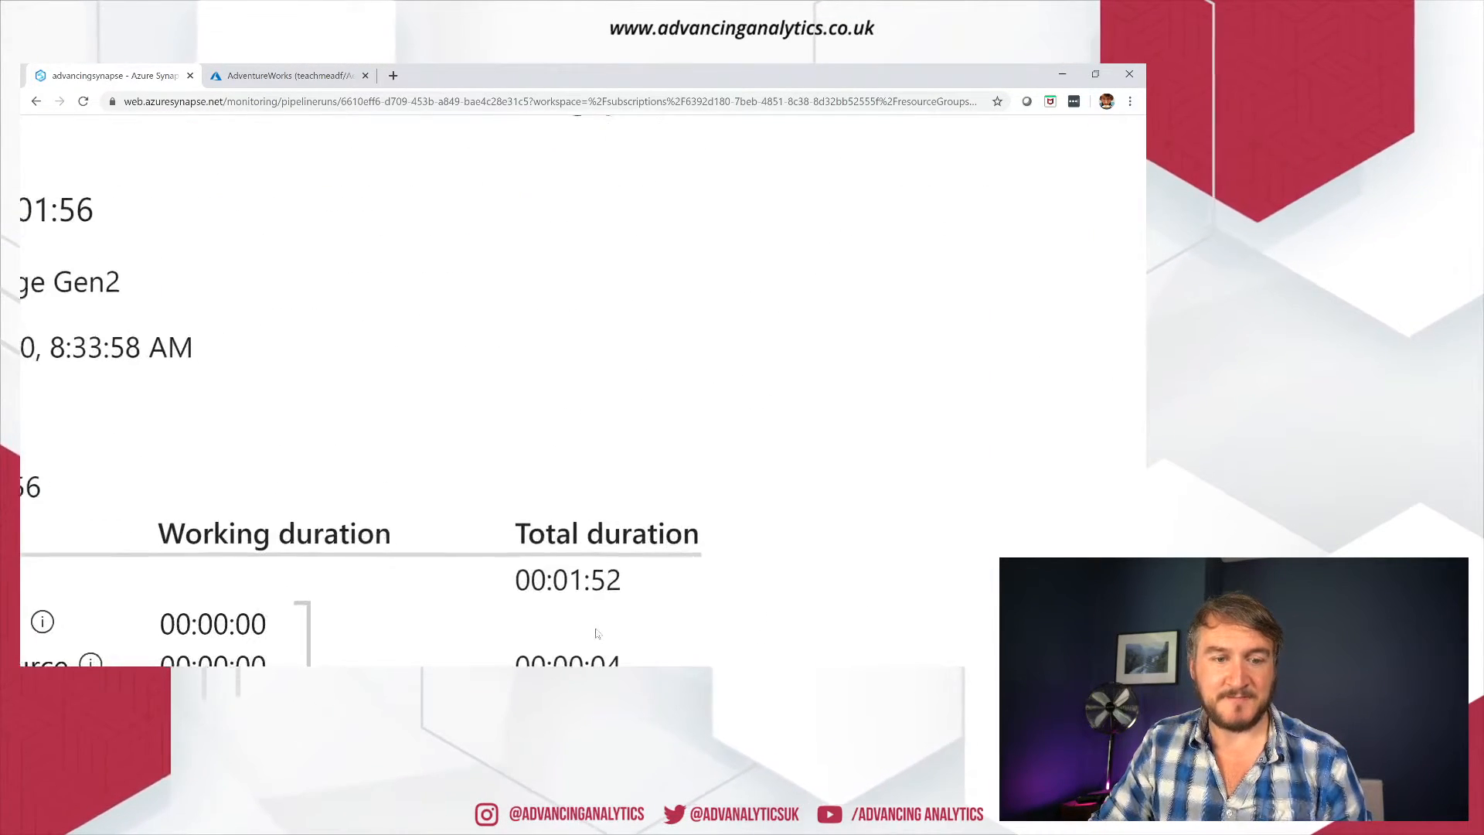
scroll(596, 637, down, 1)
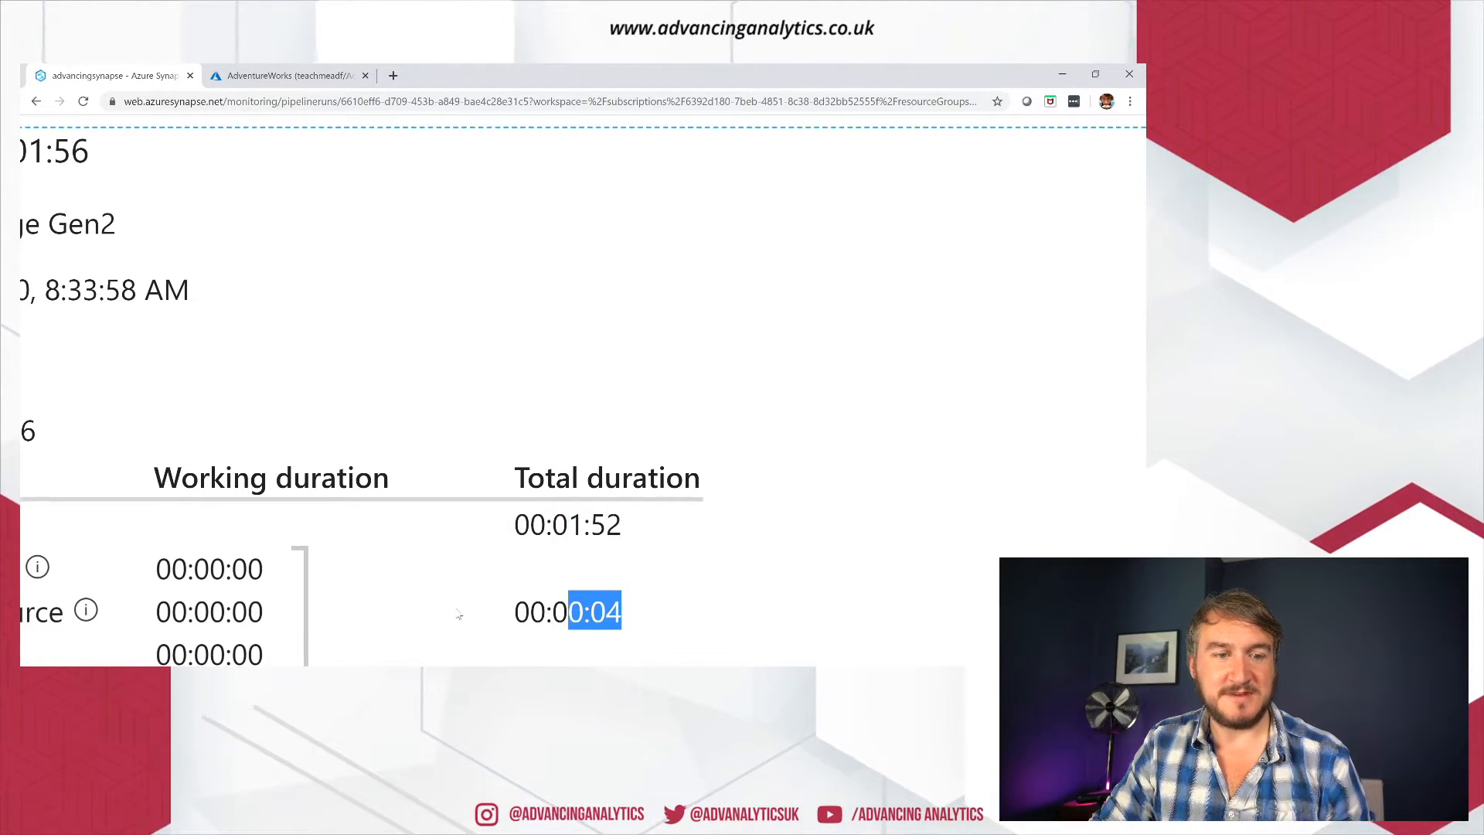
scroll(458, 615, left, 10)
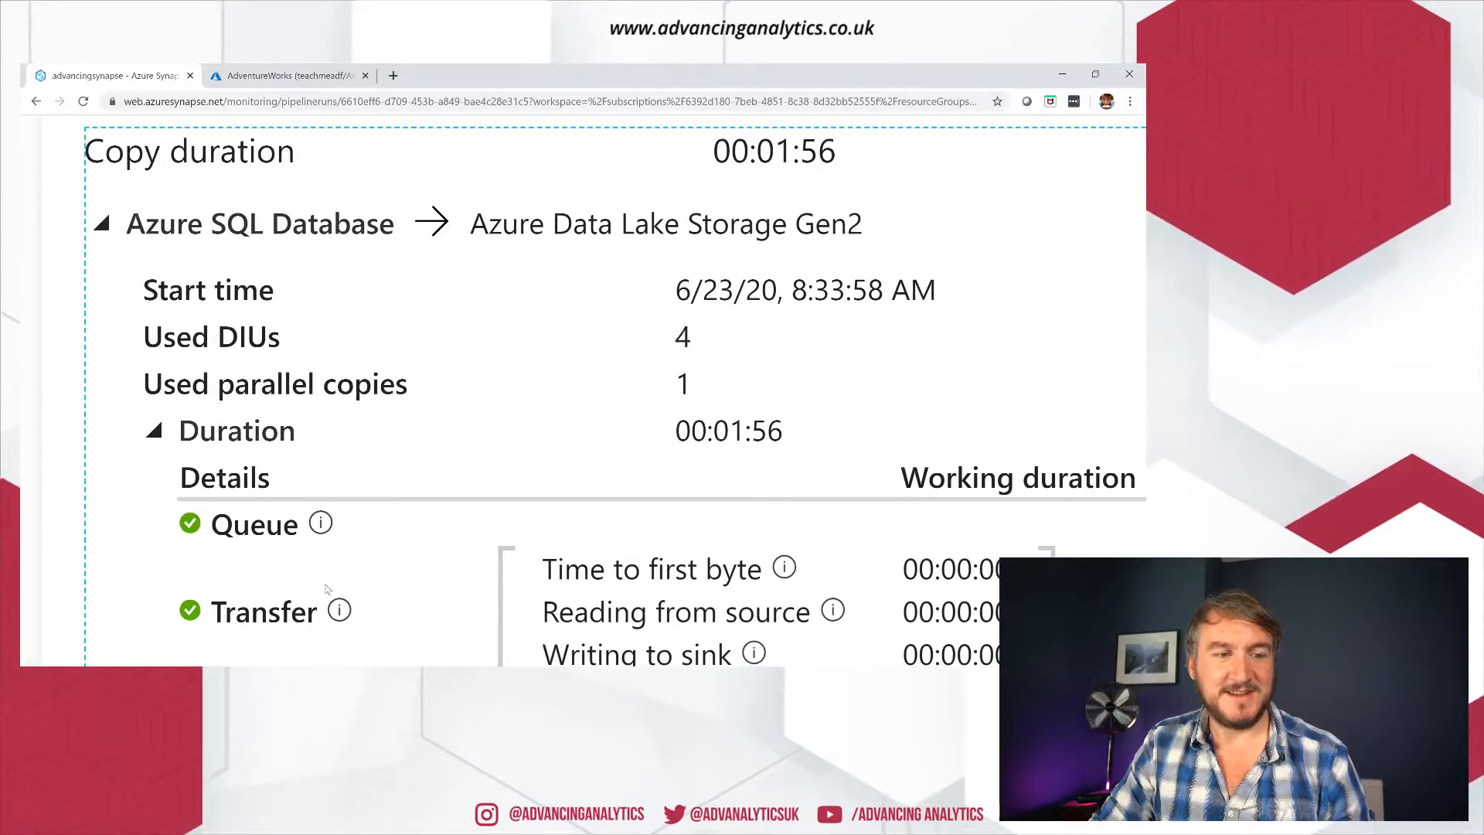
scroll(326, 589, right, 5)
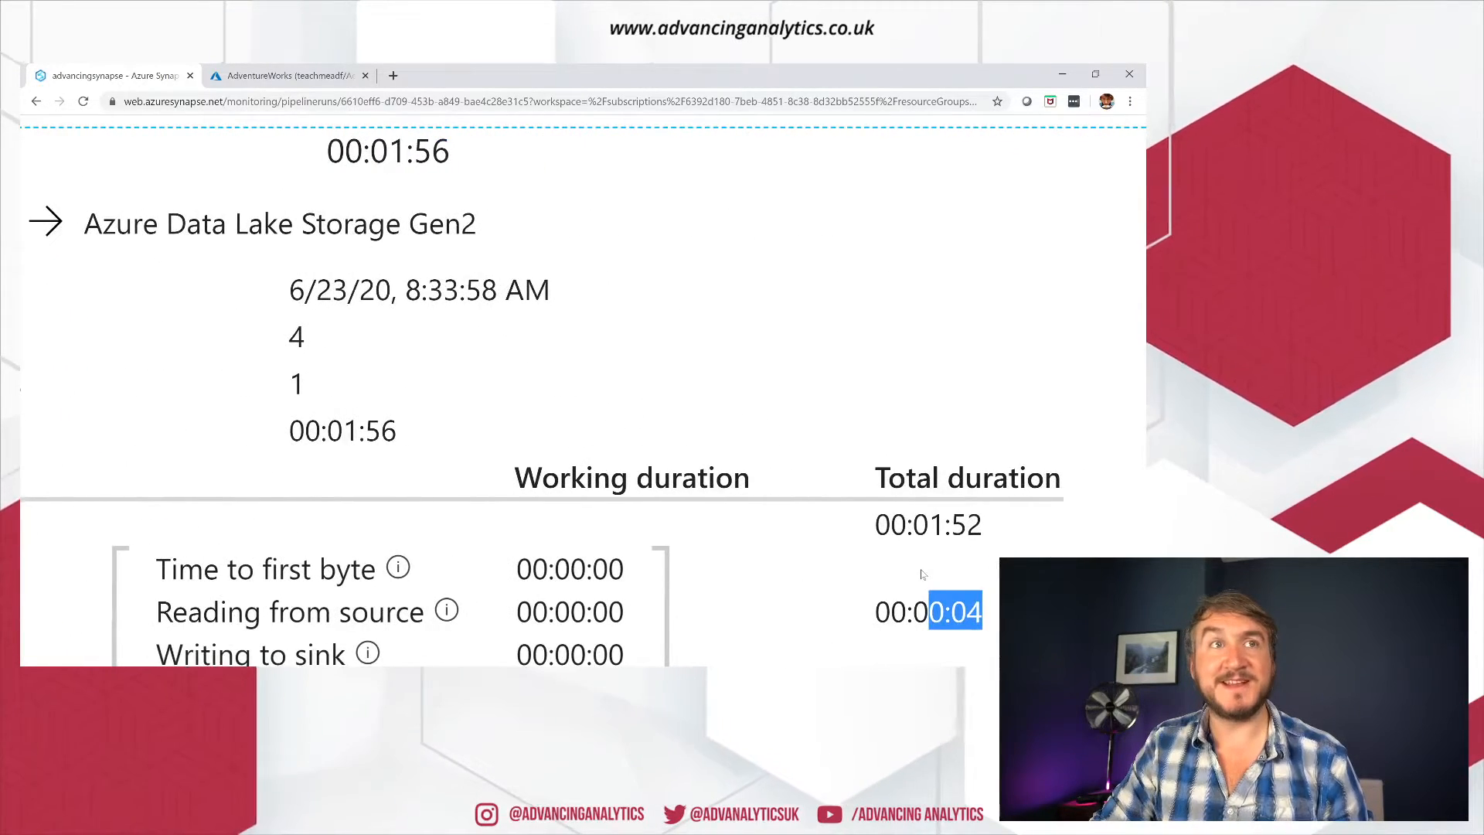
click(913, 607)
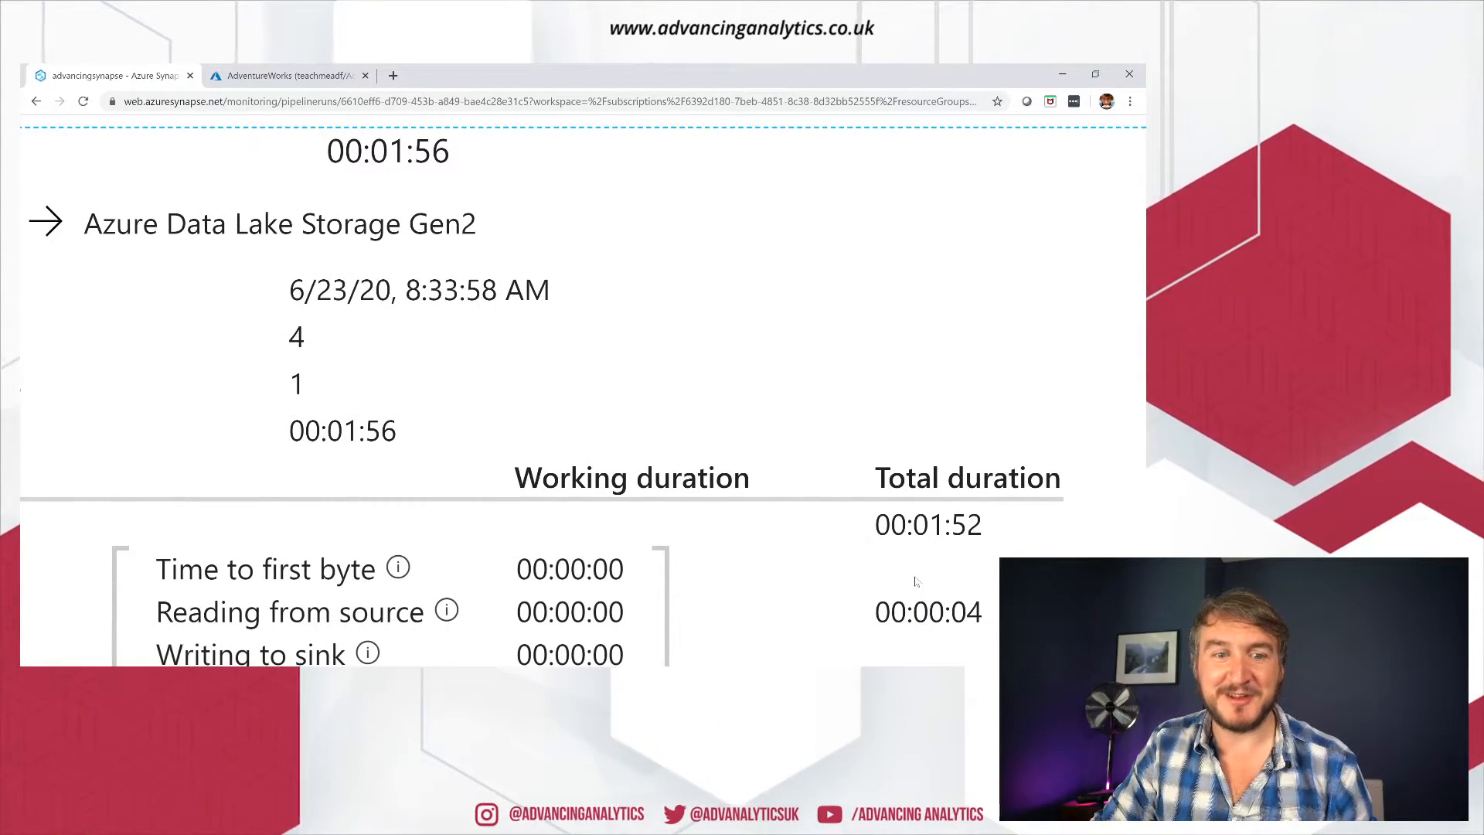
scroll(915, 581, down, 10)
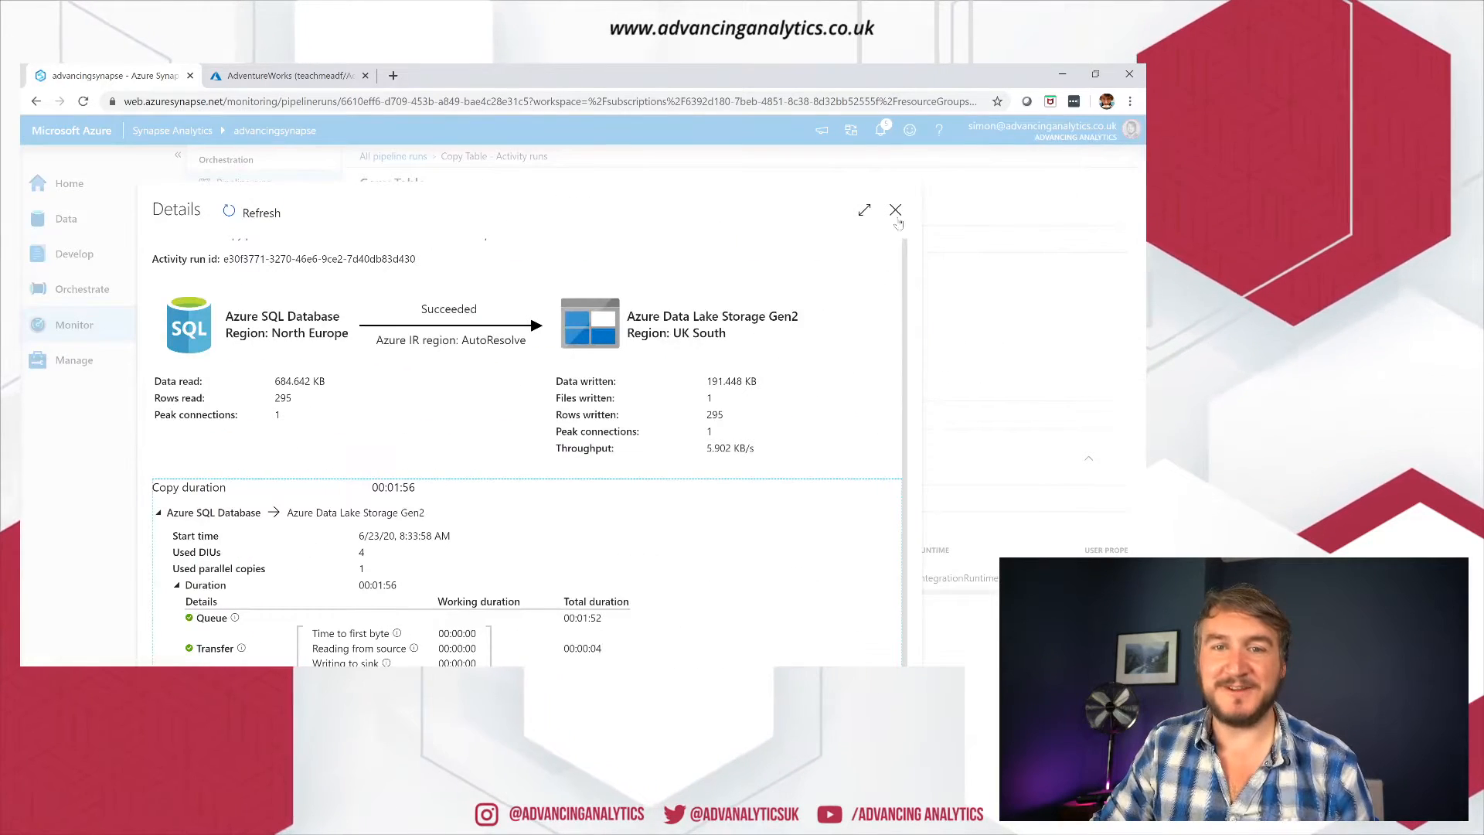
click(895, 211)
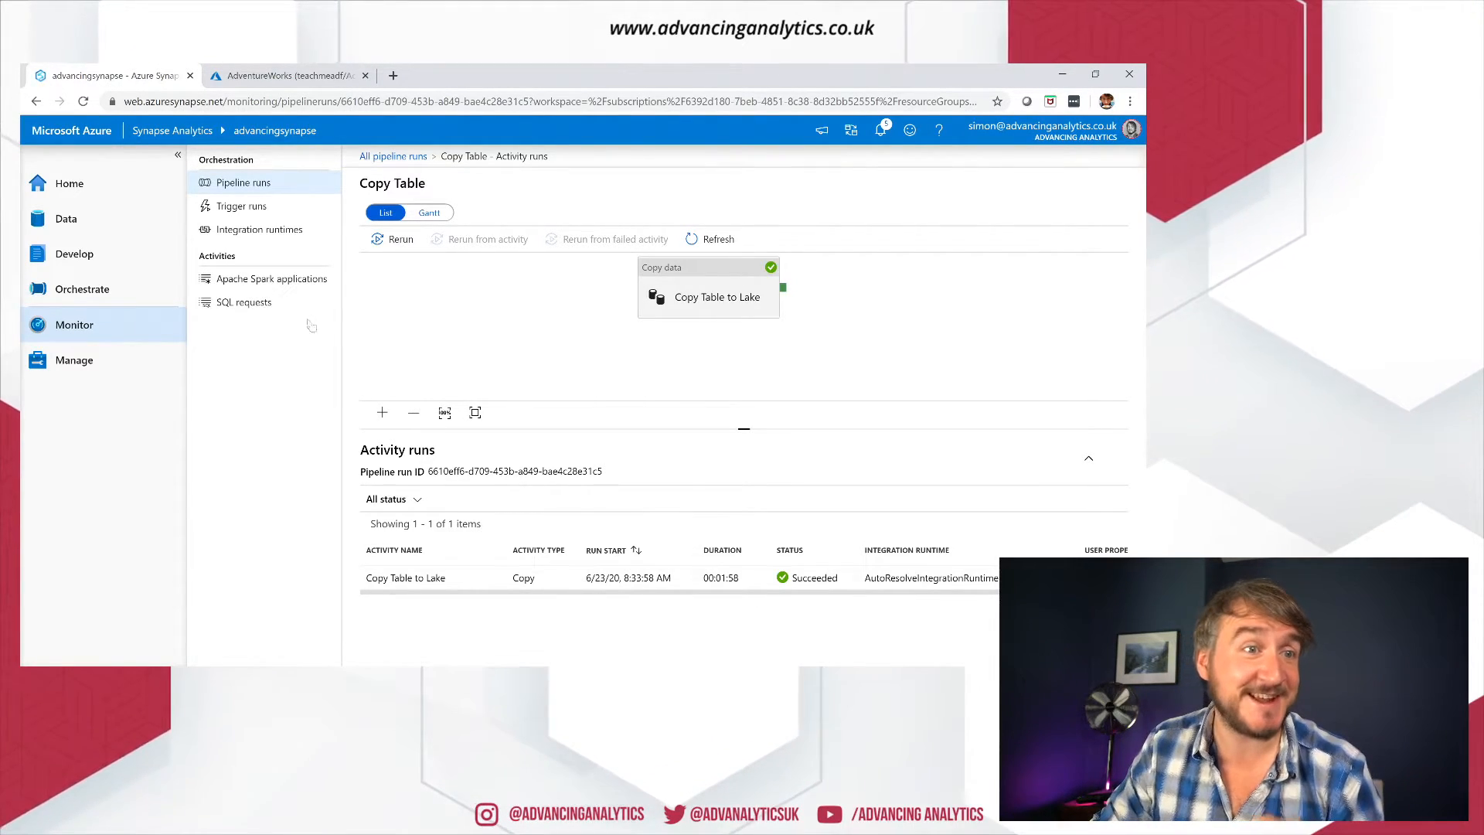
Step: Browse the root storage container to RAW/SalesLT/Product and widen the name column to read the Parquet file's full name
click(374, 158)
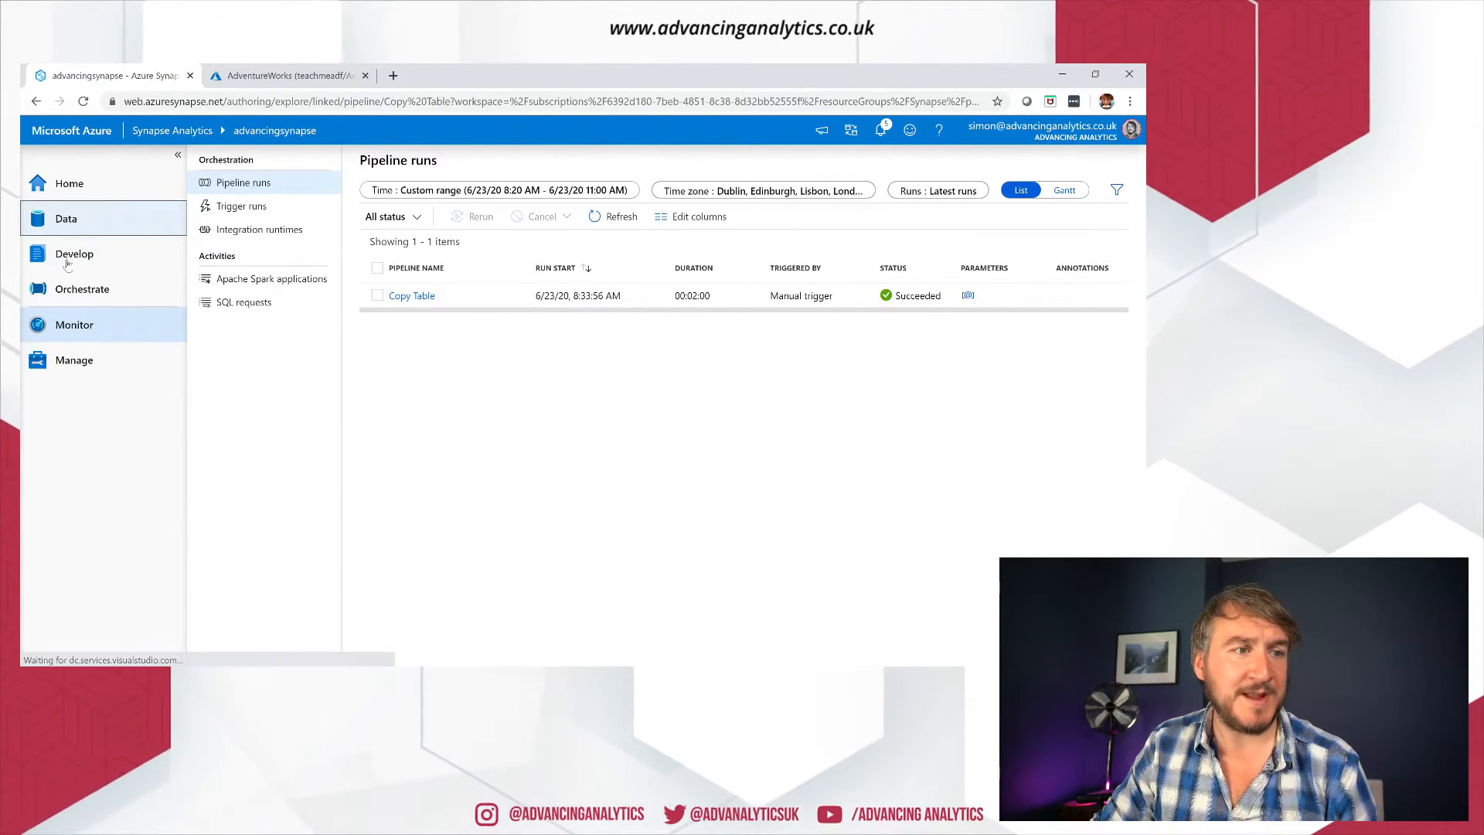
click(64, 221)
click(282, 314)
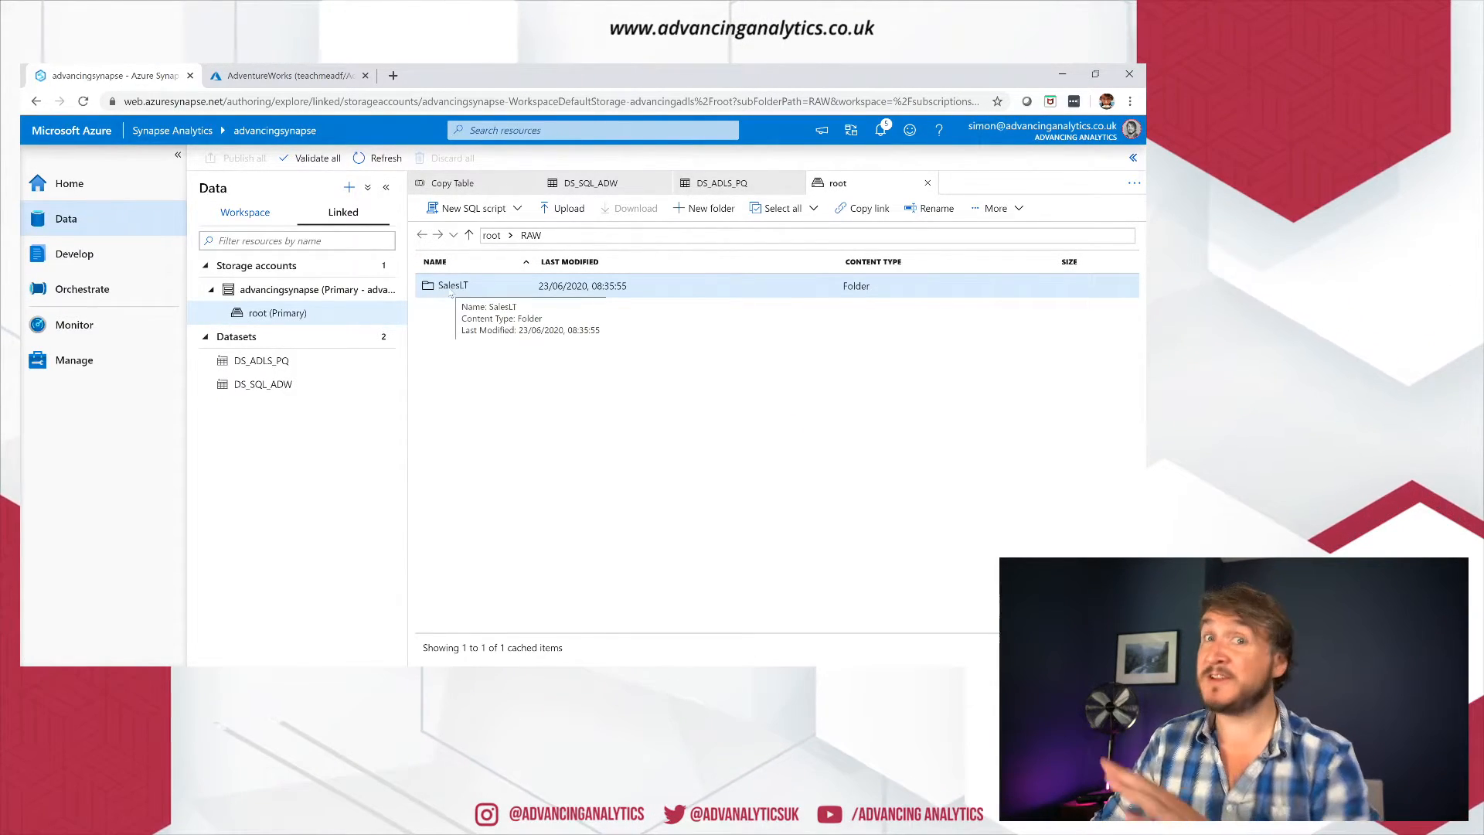
double_click(452, 288)
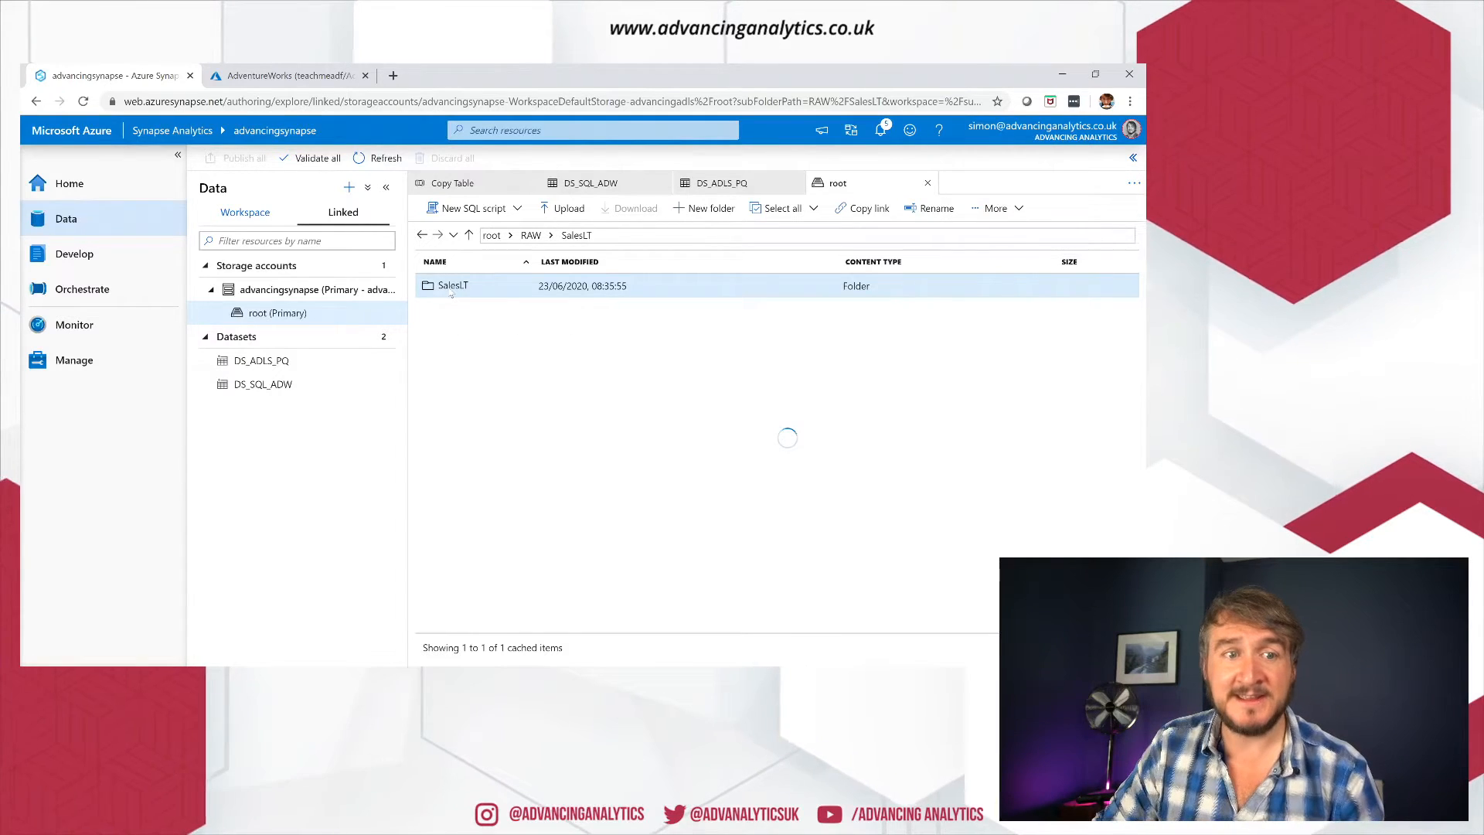
double_click(452, 287)
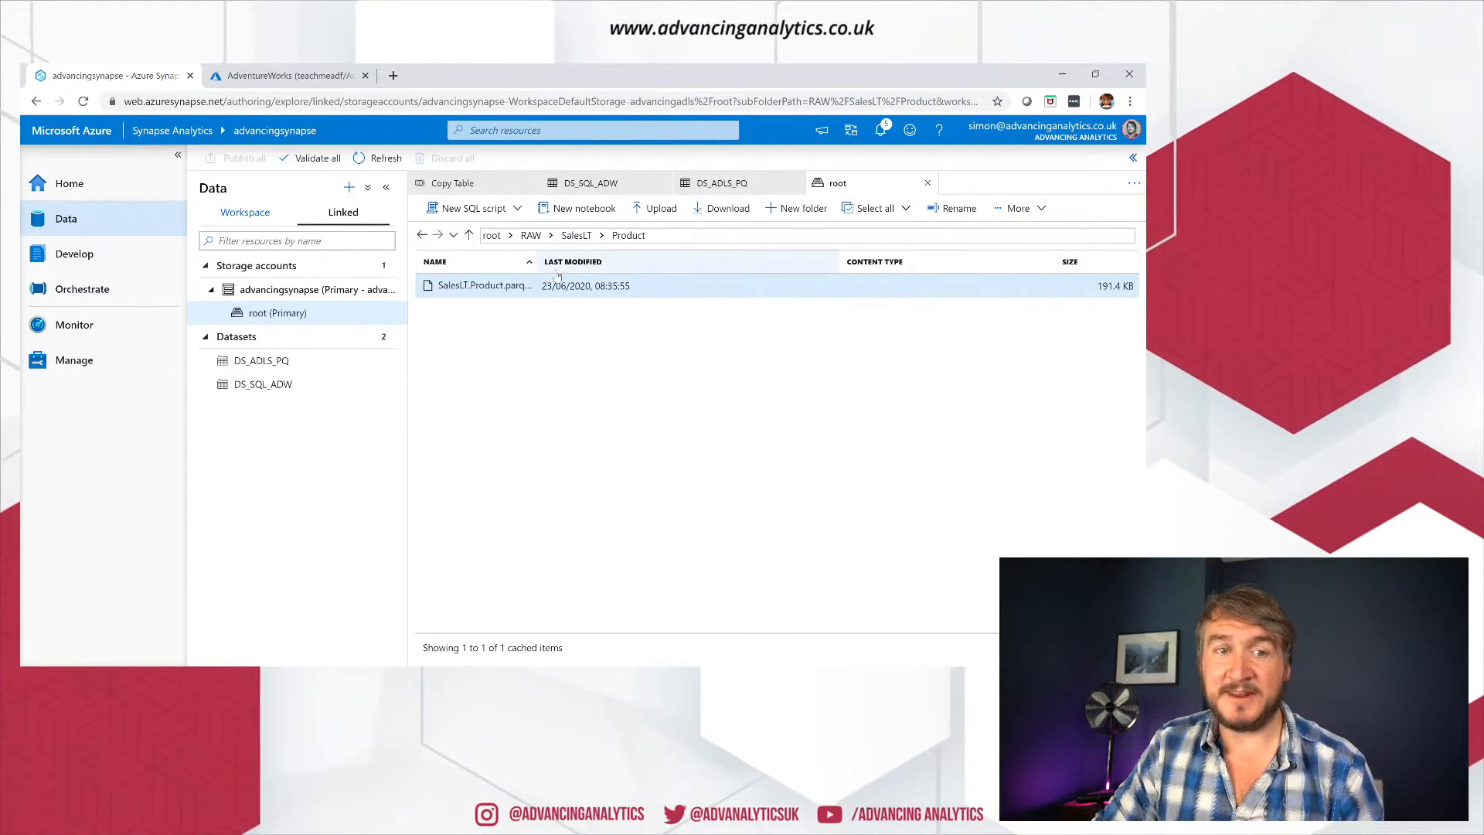
drag(592, 265, 648, 265)
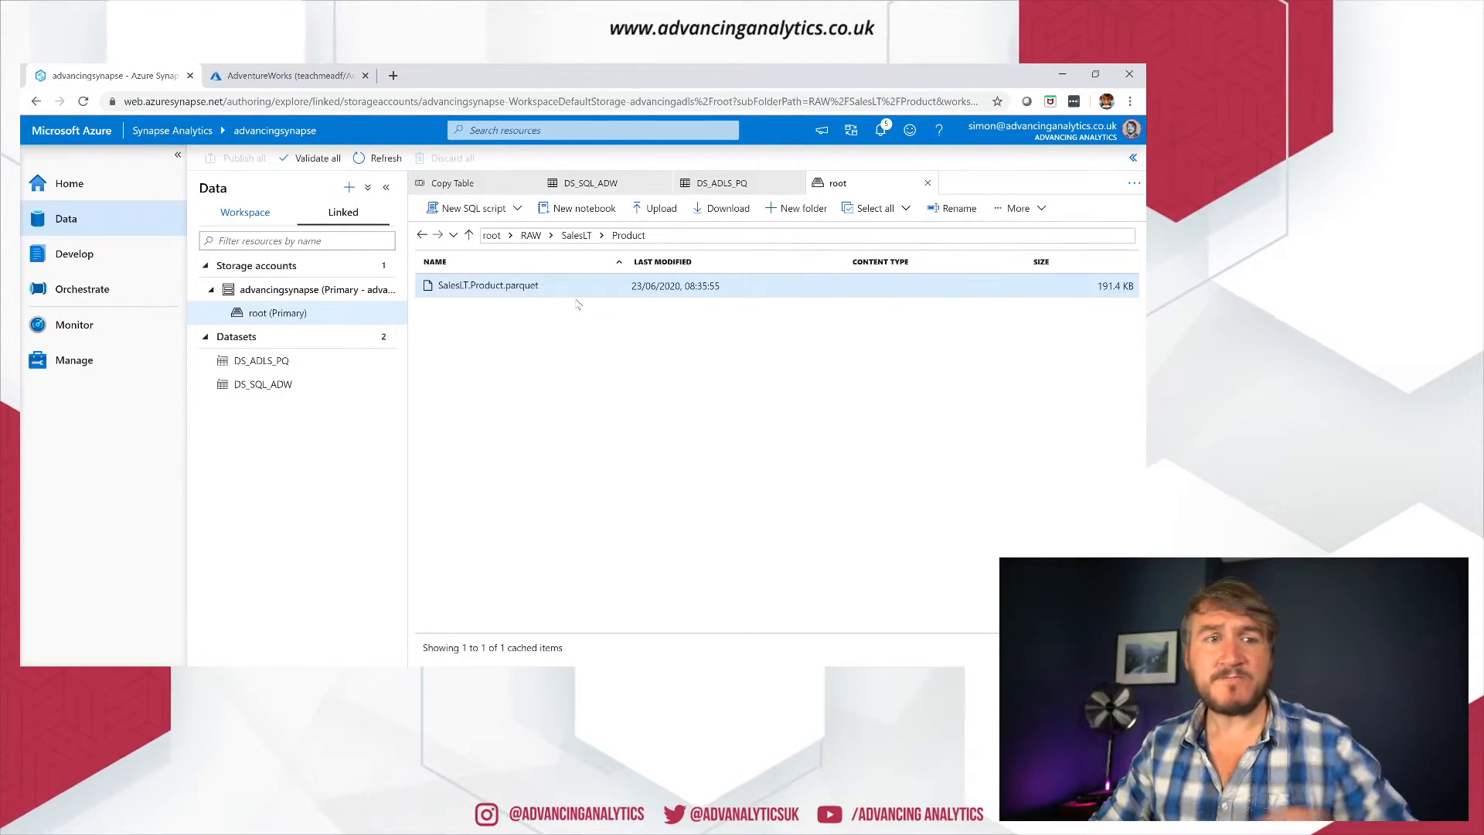
Step: Create a new, empty pipeline alongside the Copy Table pipeline
click(442, 189)
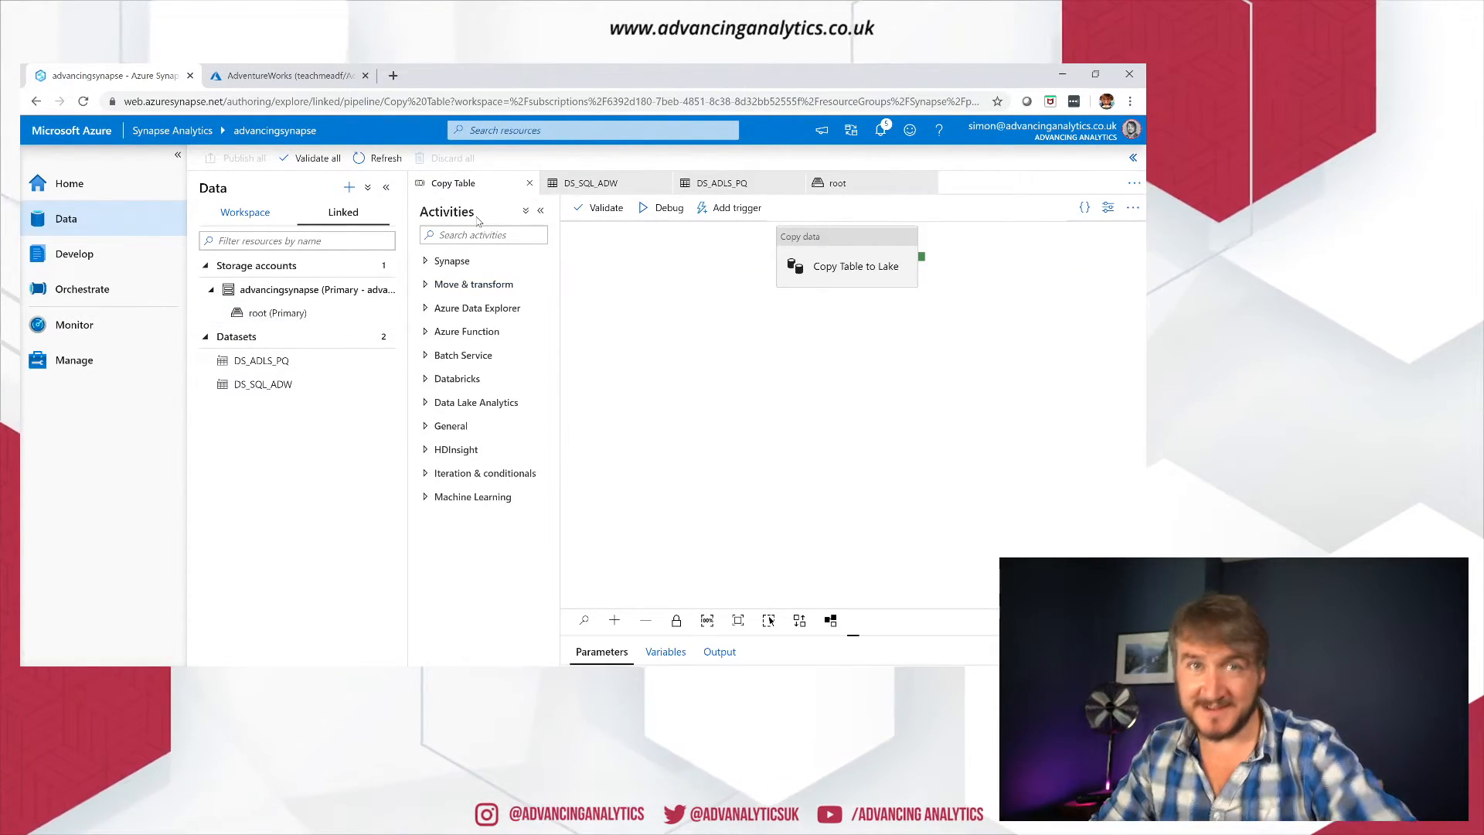
click(81, 289)
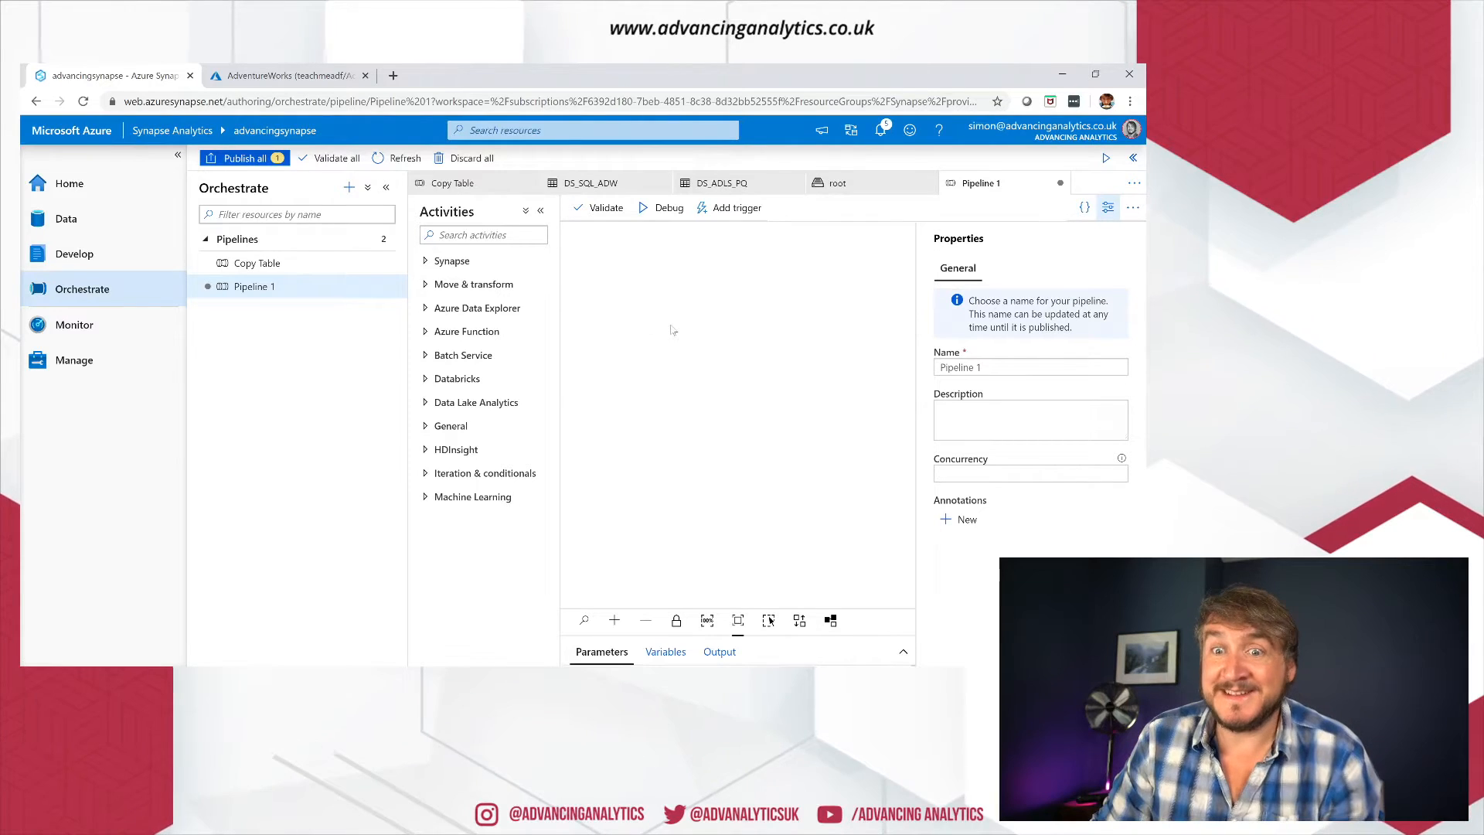
Step: Add a Synapse Notebook activity to Pipeline 1 and open the list of notebooks it can run
click(1108, 207)
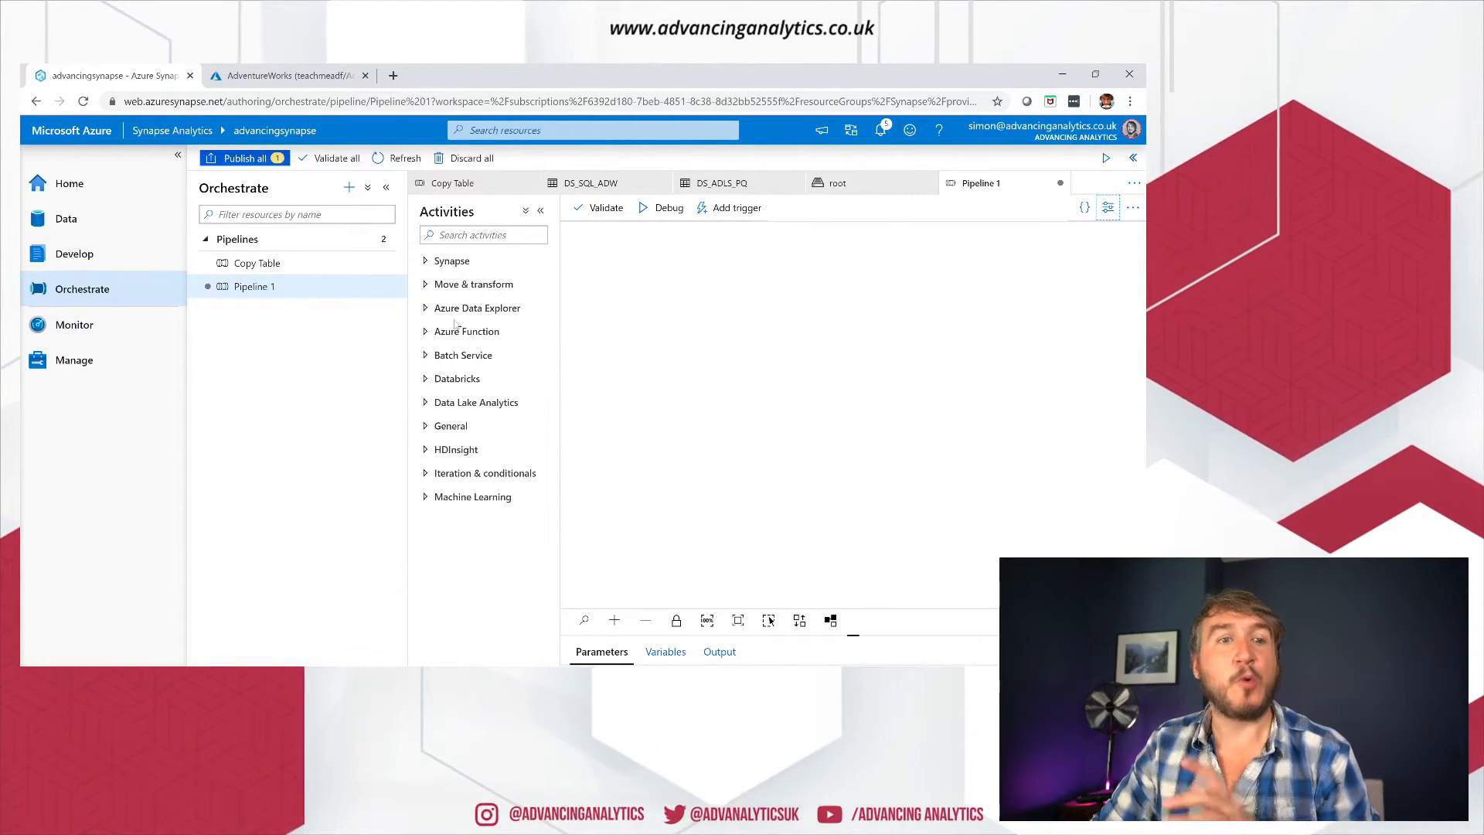
click(426, 263)
click(426, 263)
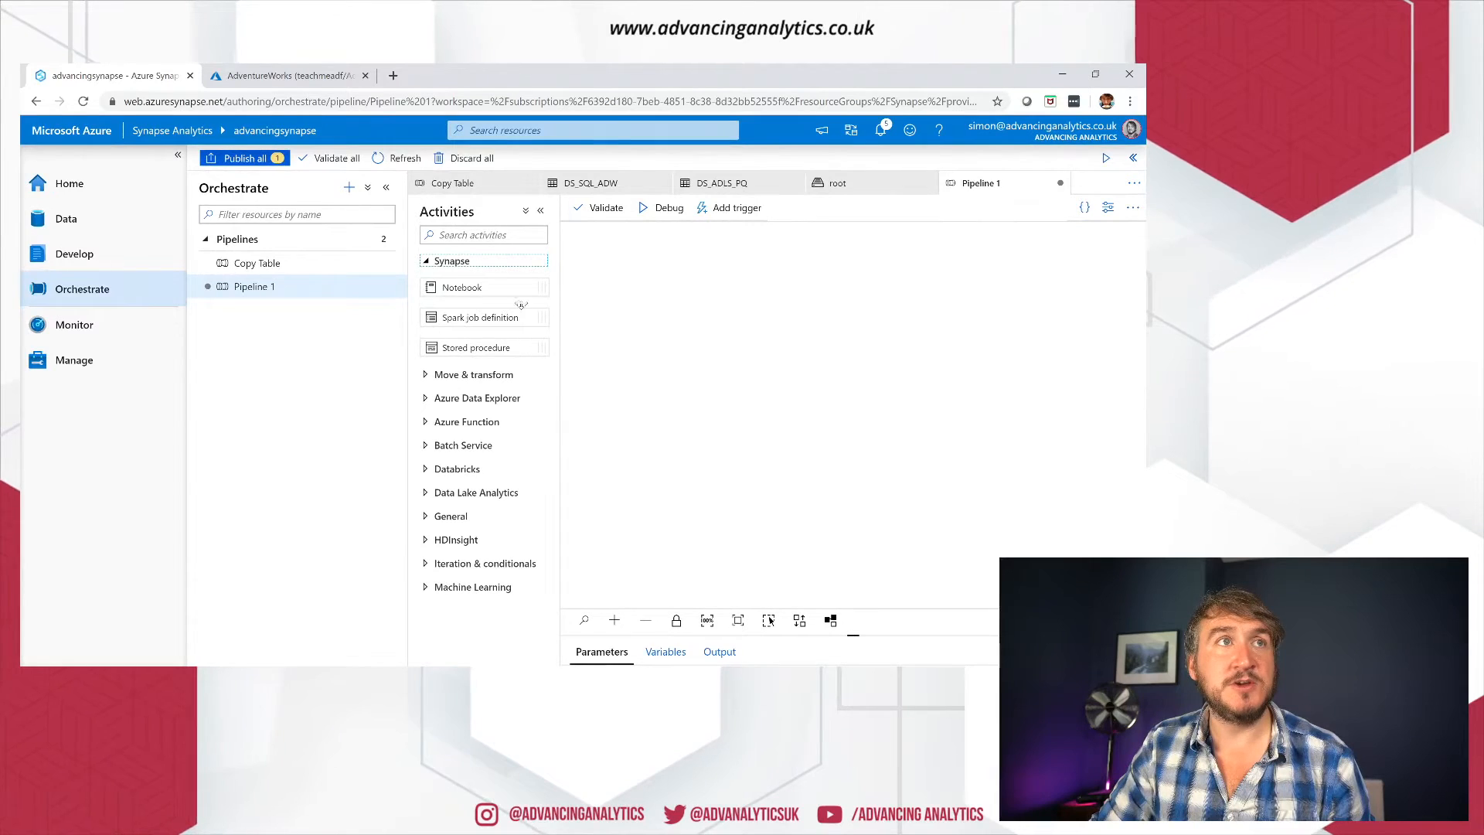
drag(452, 290, 719, 300)
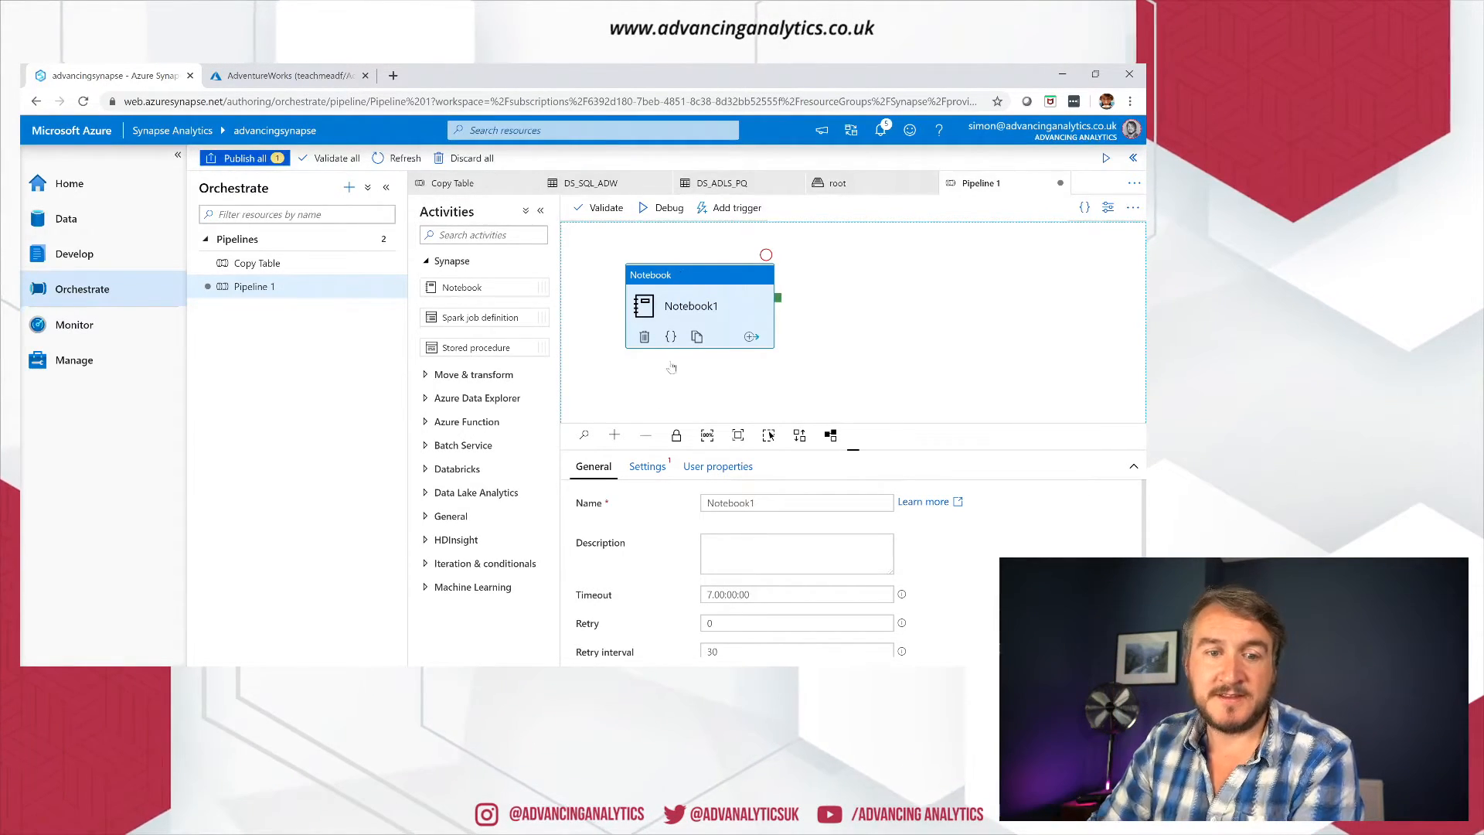
click(647, 468)
click(737, 504)
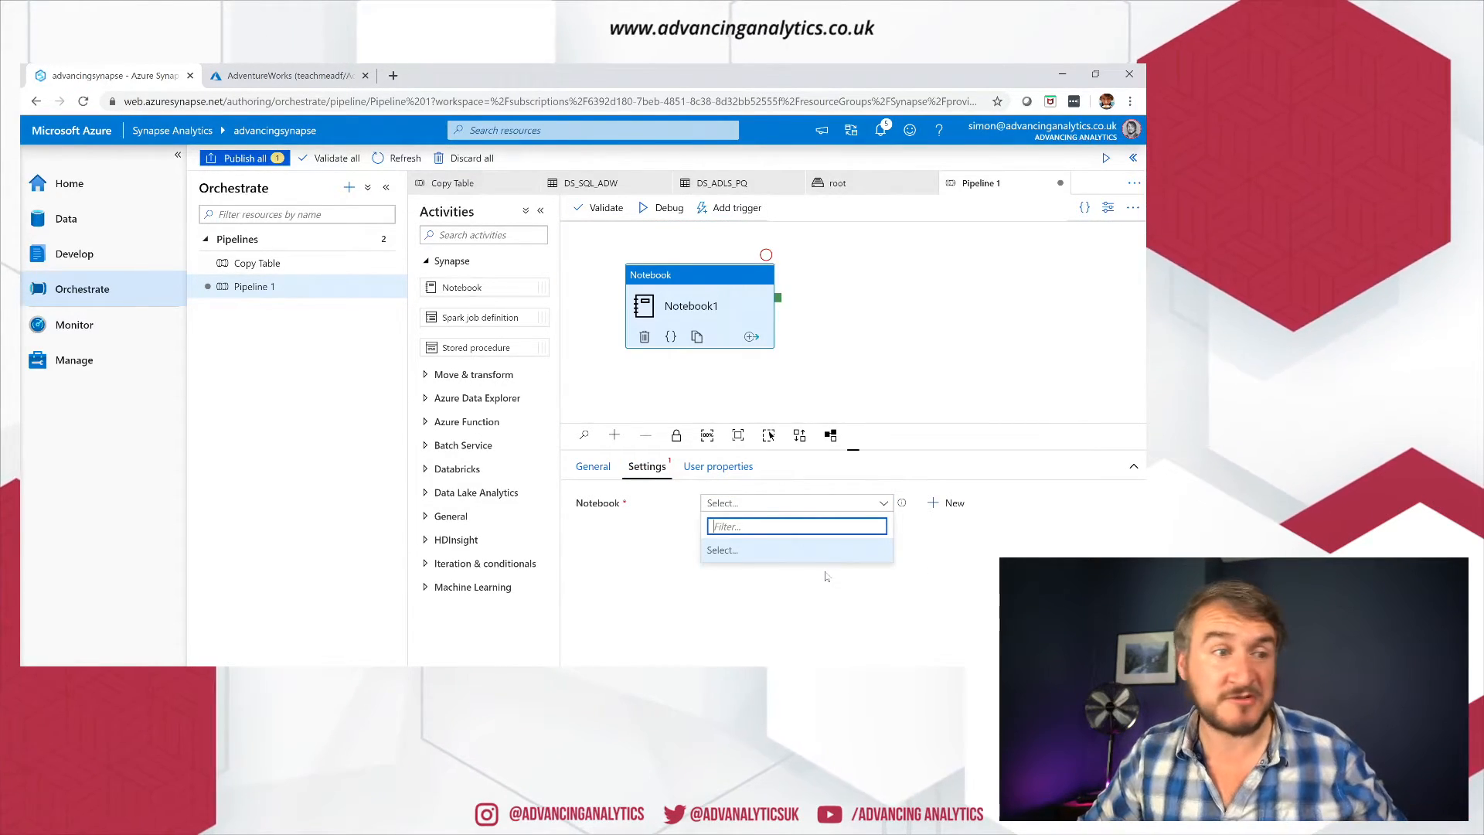
Step: Create a new notebook in the Develop hub and name it MyNotebook
click(74, 253)
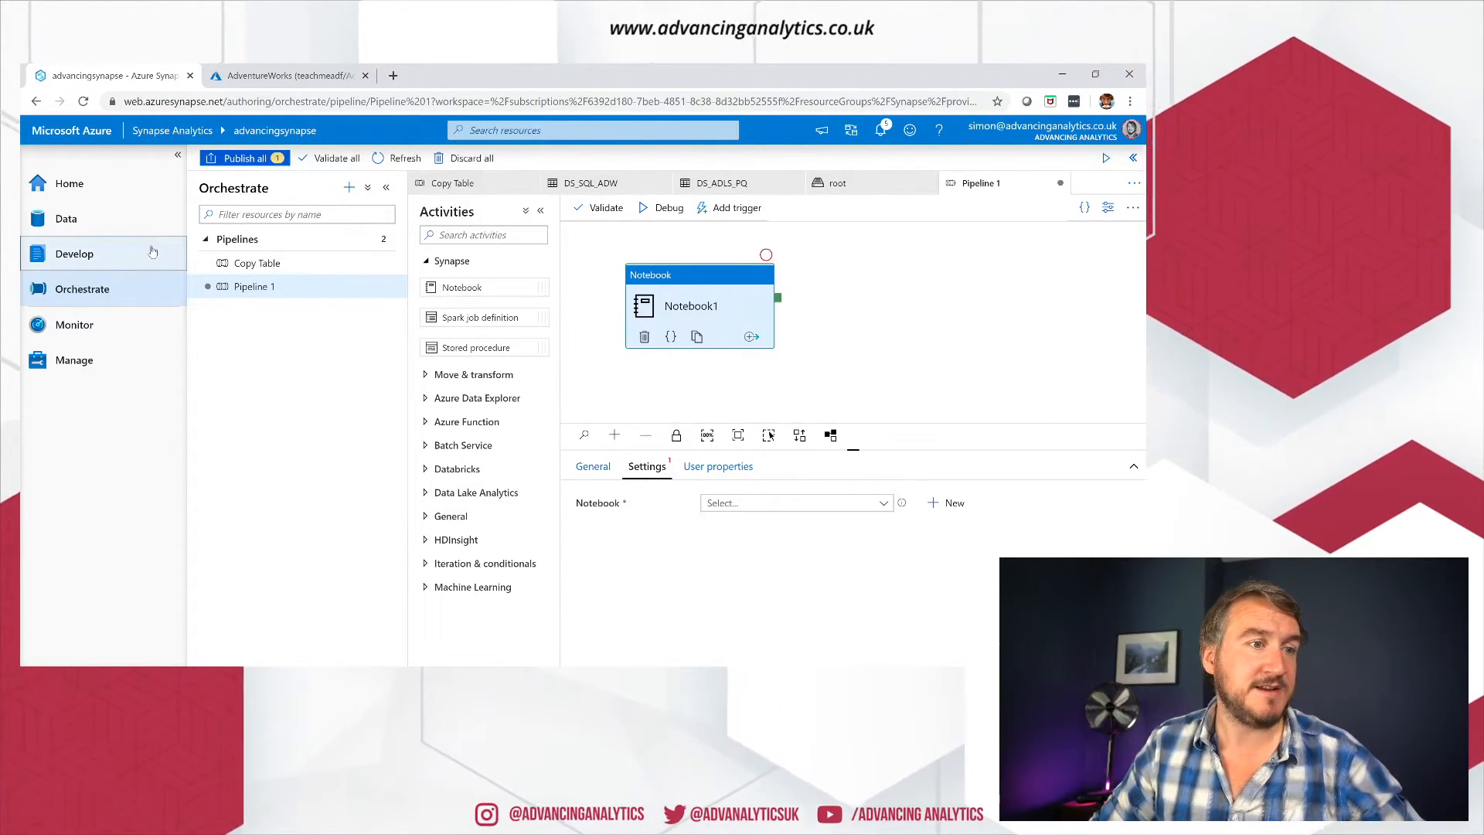
click(349, 187)
click(384, 233)
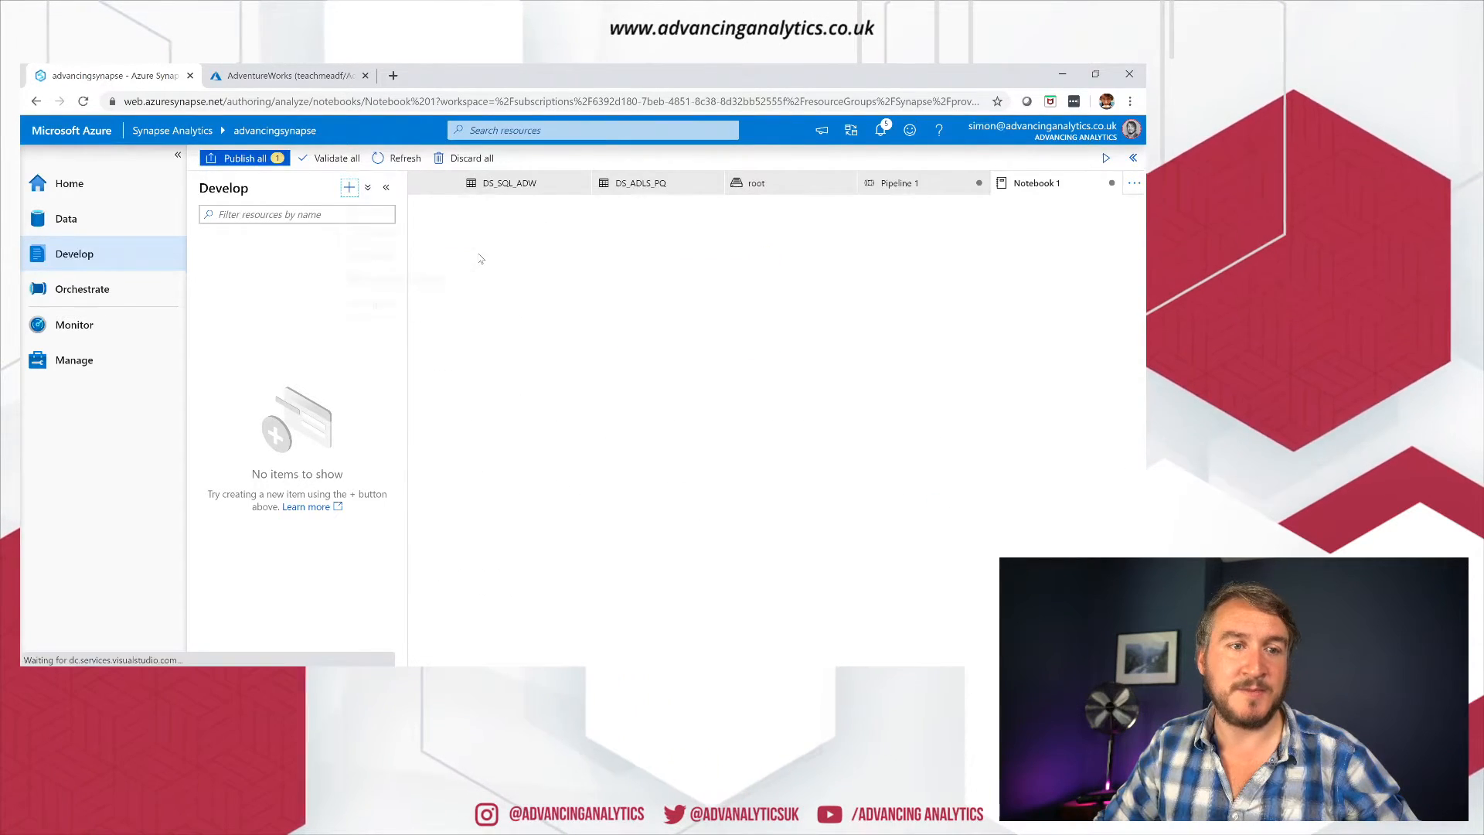
triple_click(1020, 388)
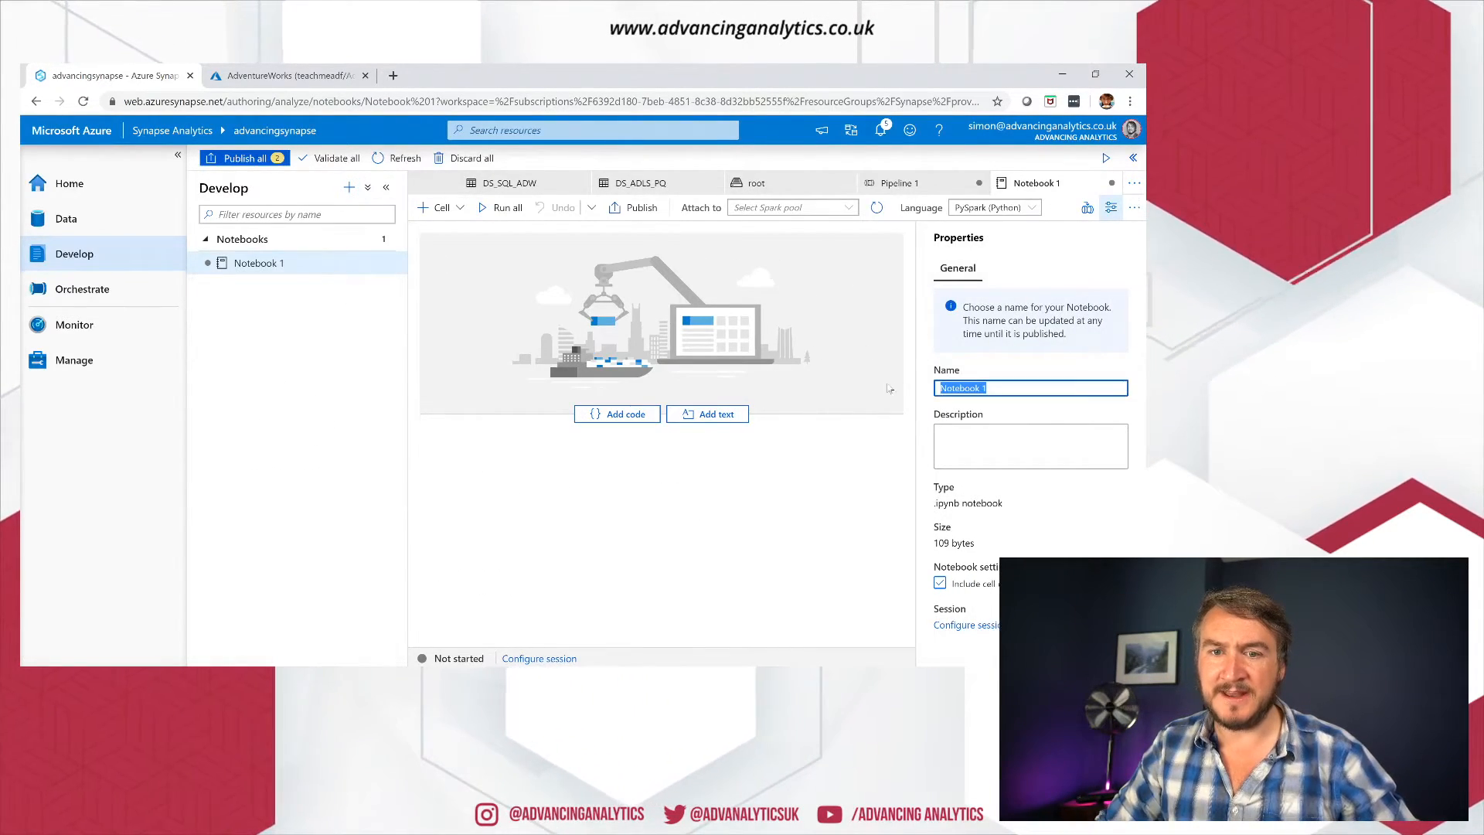
text(MyNot)
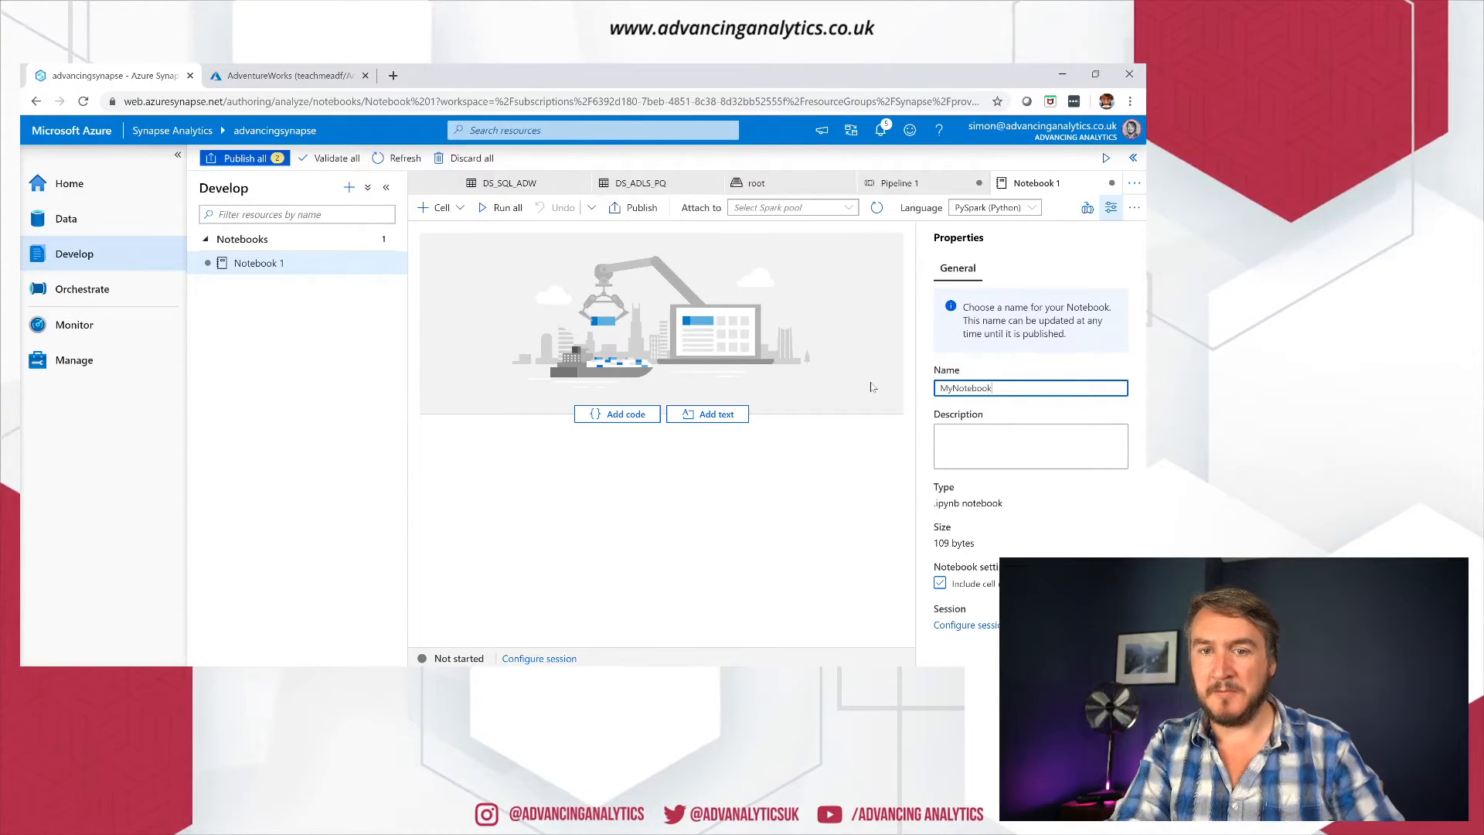
Step: Try to publish MyNotebook while Pipeline 1 still has pending changes
click(633, 208)
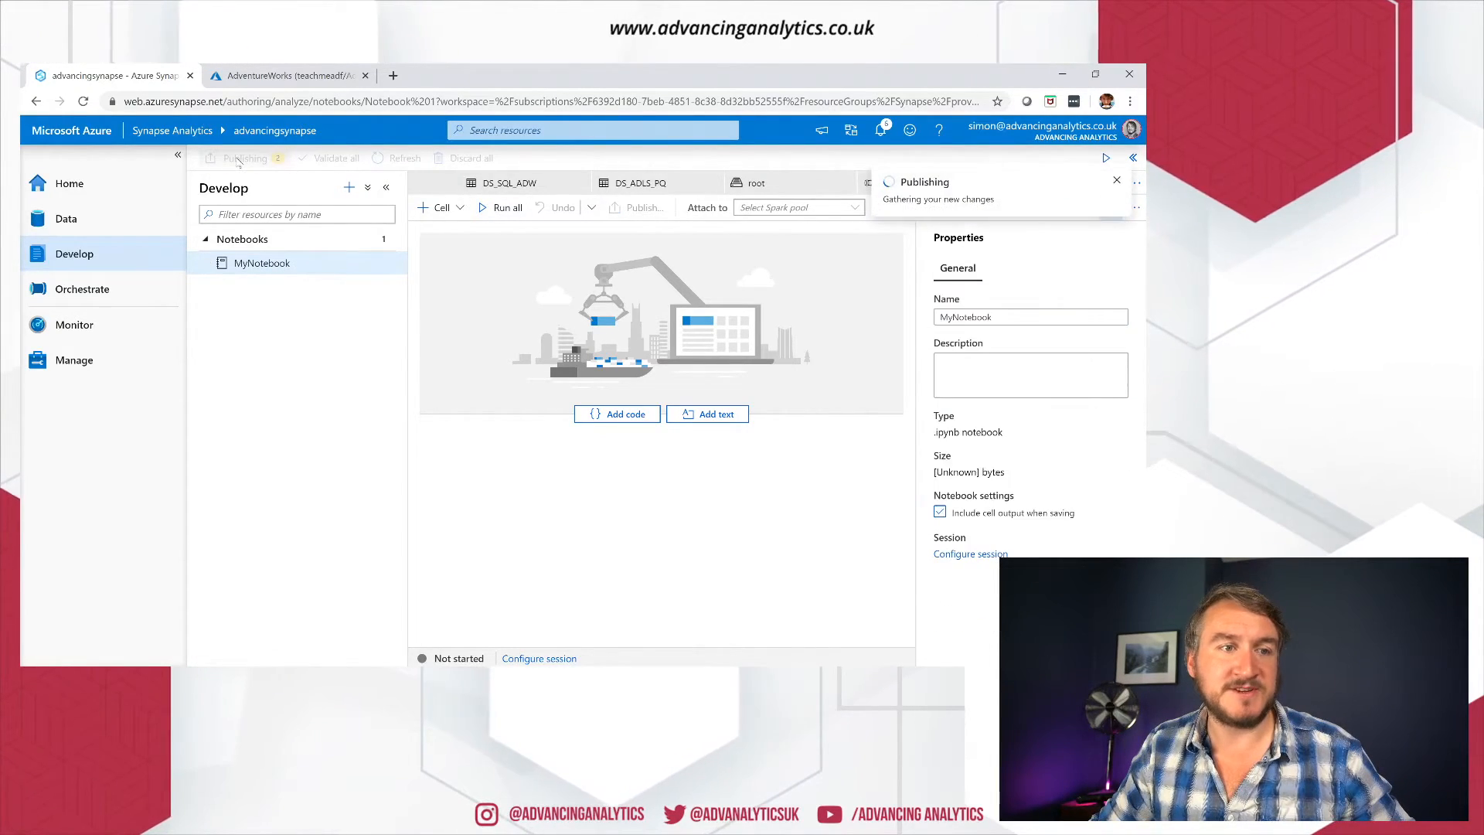
click(1117, 180)
click(1131, 160)
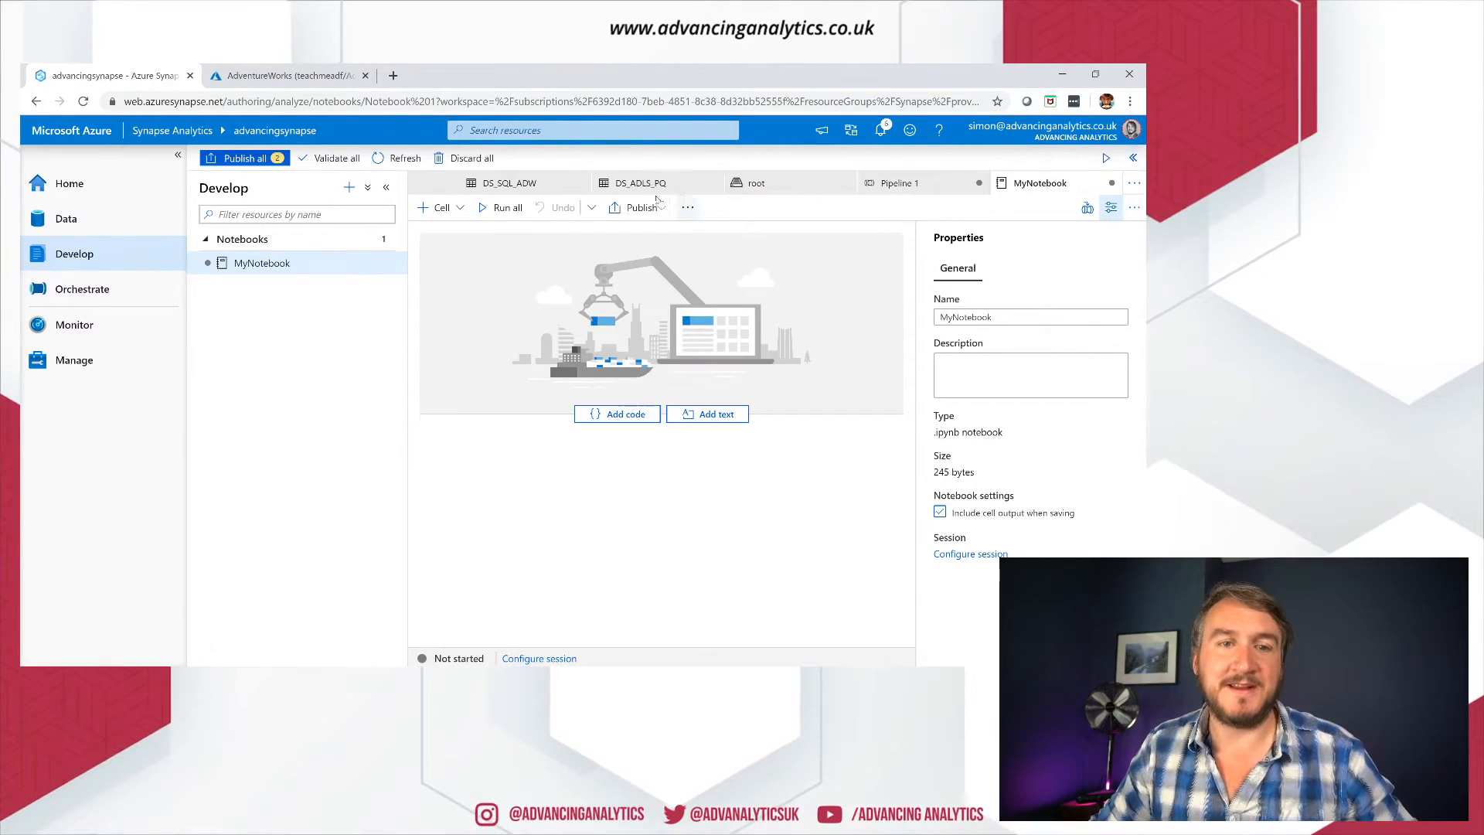
Step: Close Pipeline 1 discarding its changes, and publish MyNotebook to the live environment
click(966, 186)
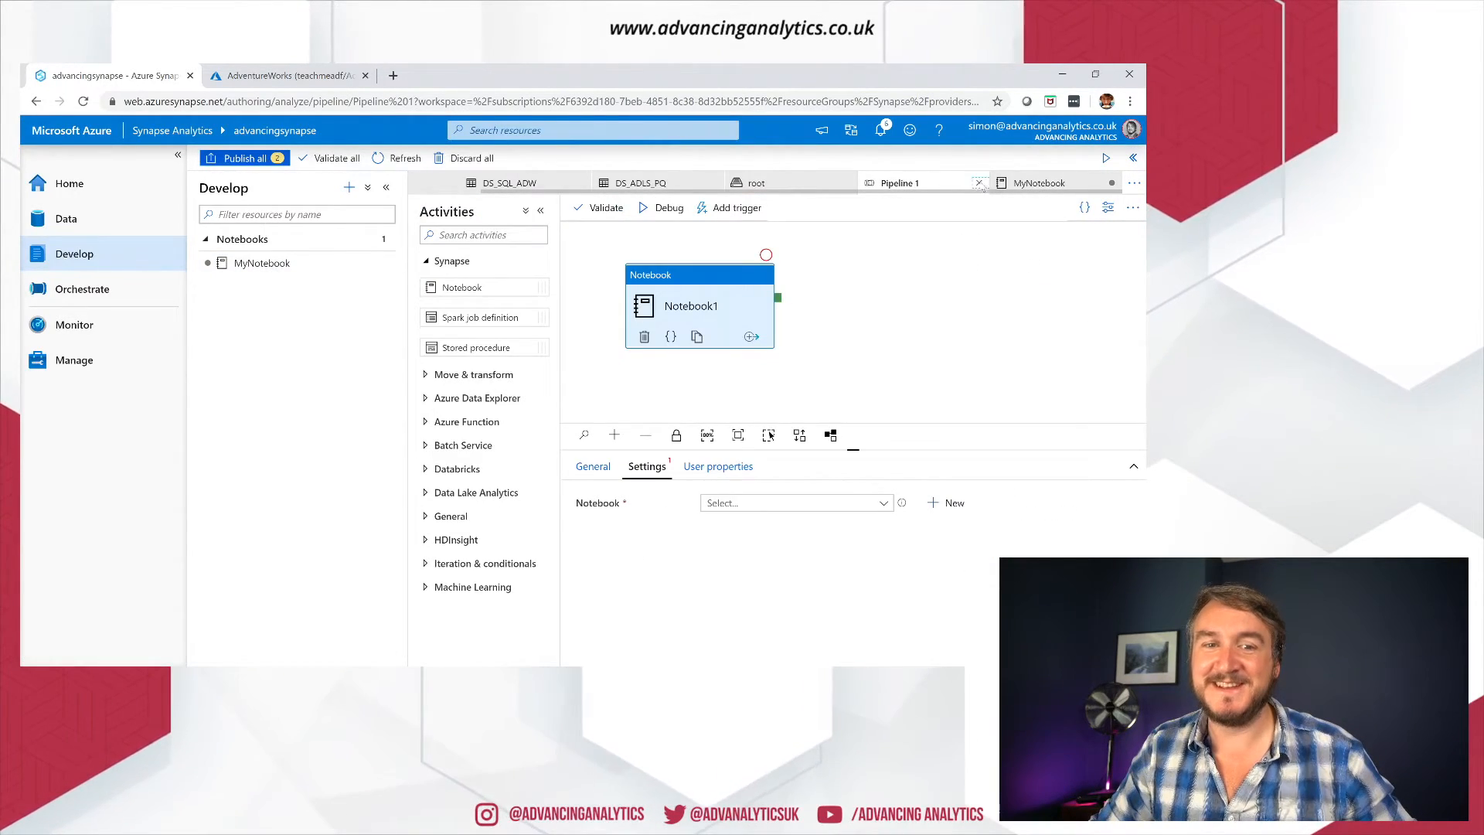
click(979, 183)
click(526, 431)
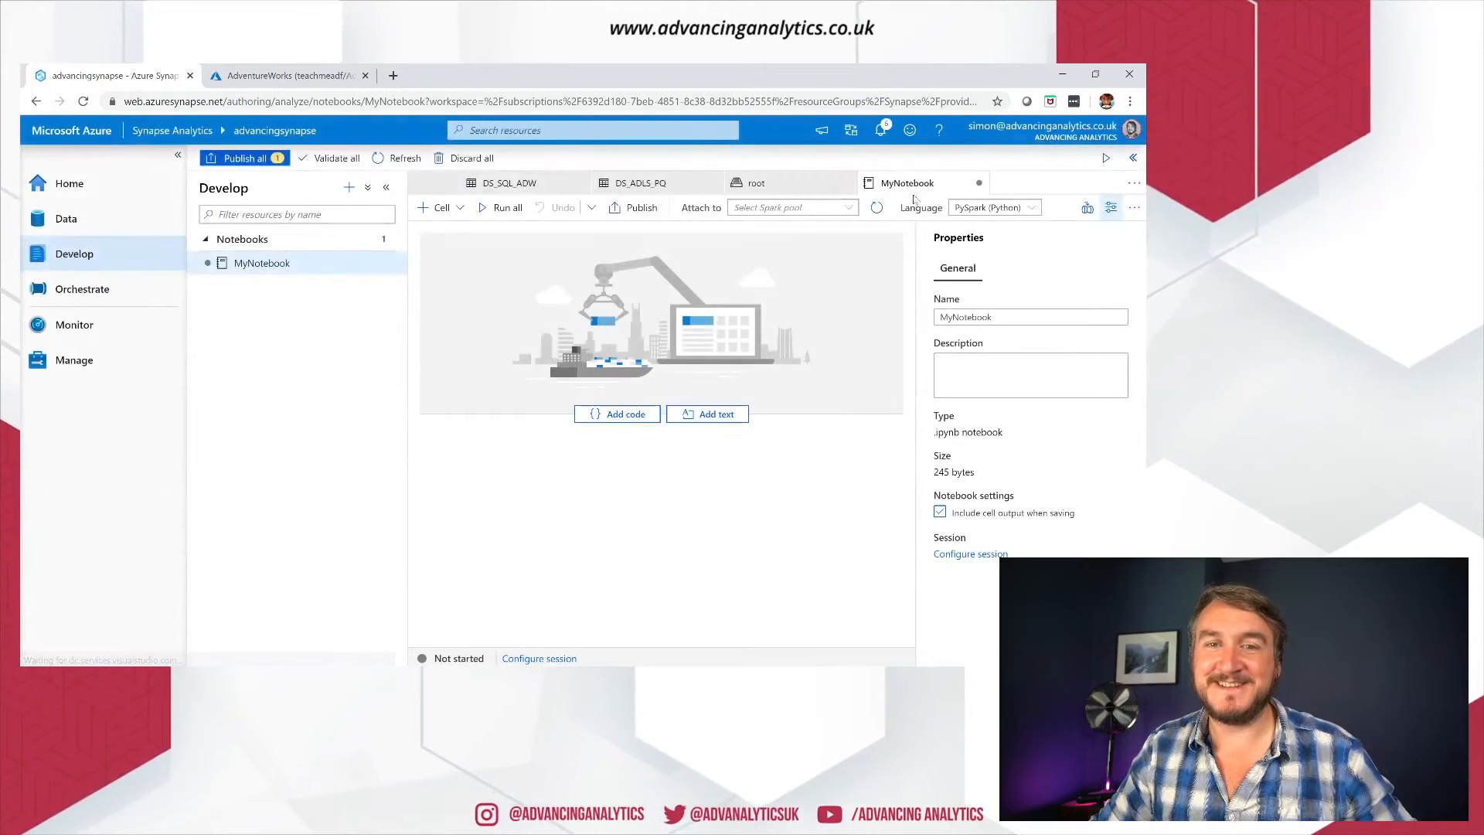
click(262, 163)
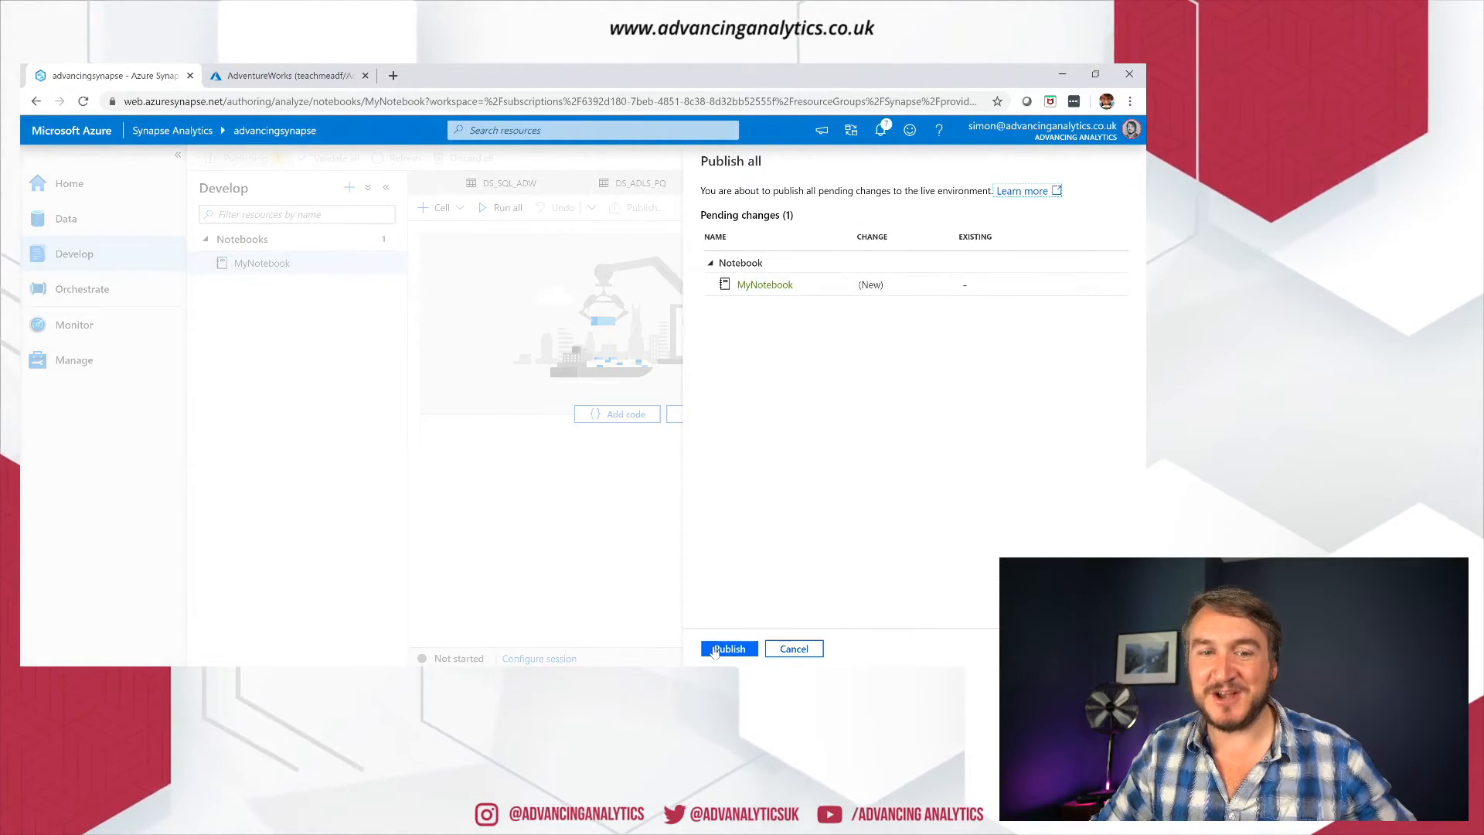
click(715, 650)
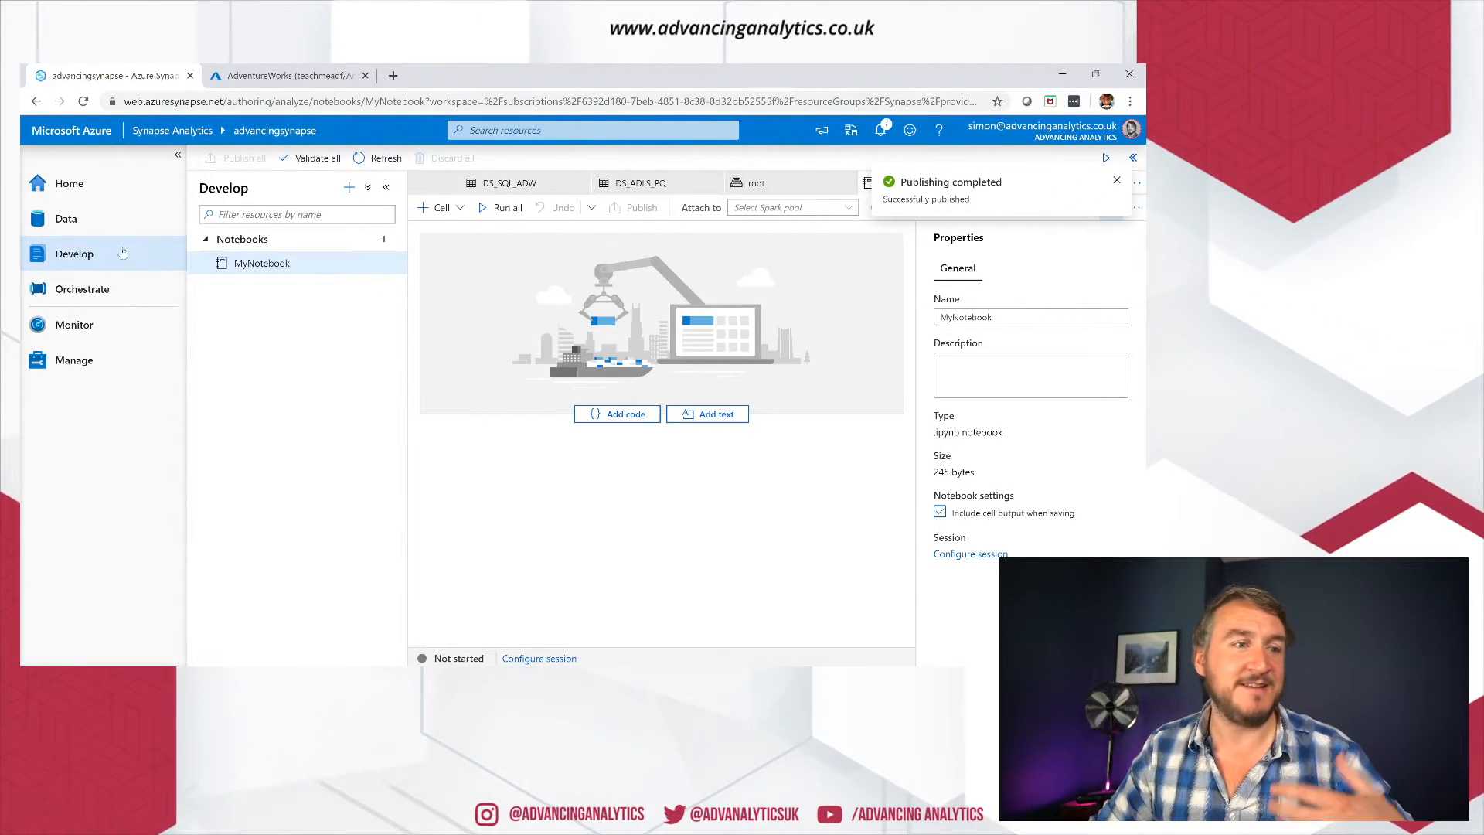
Step: Create a new, empty pipeline in the Orchestrate hub beside the Copy Table pipeline
click(82, 289)
right_click(255, 302)
click(384, 242)
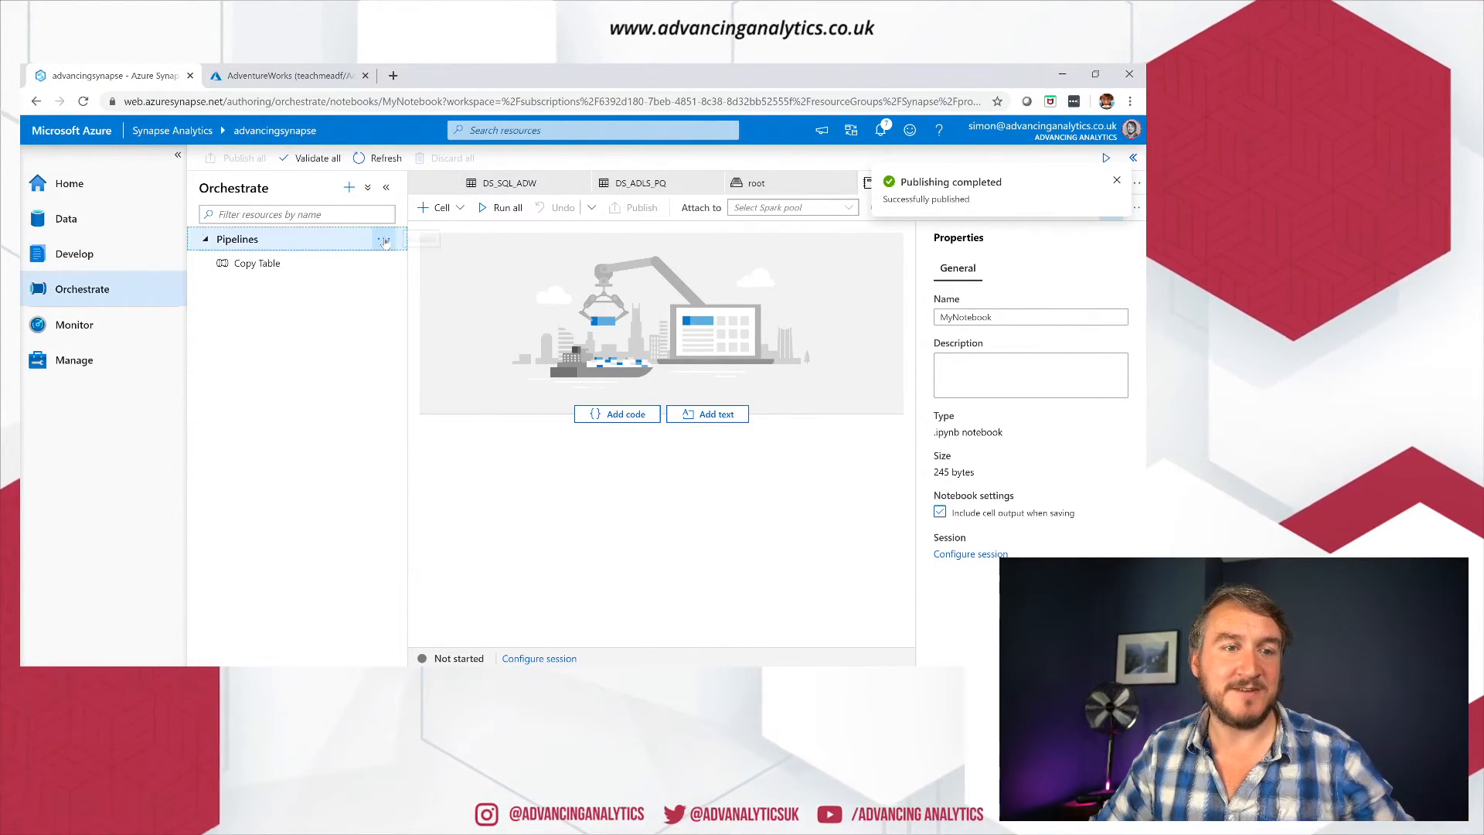
click(432, 263)
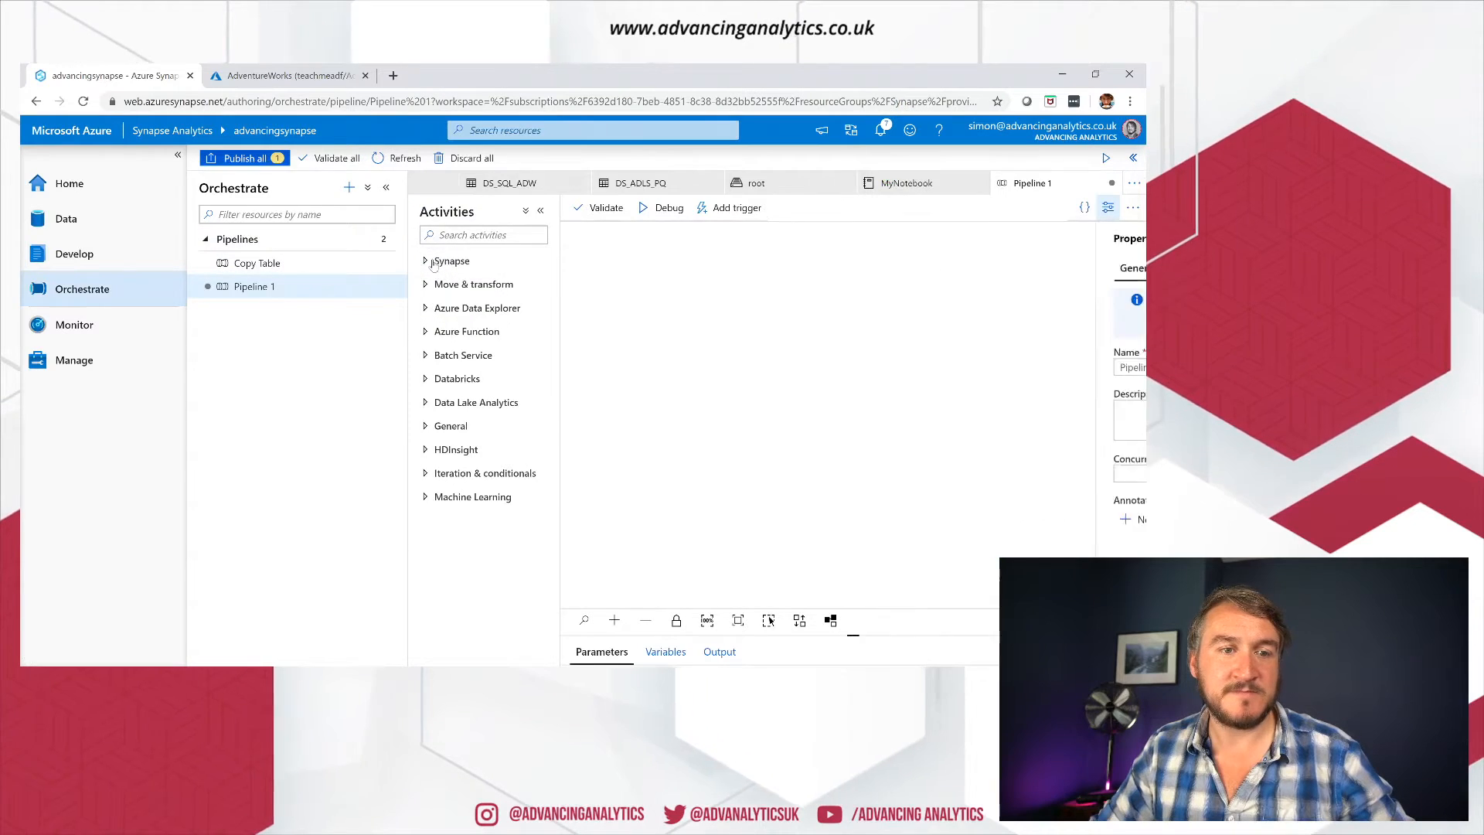
Step: Add a Synapse Notebook activity to the new pipeline and set its notebook to MyNotebook
click(432, 264)
drag(462, 287, 657, 290)
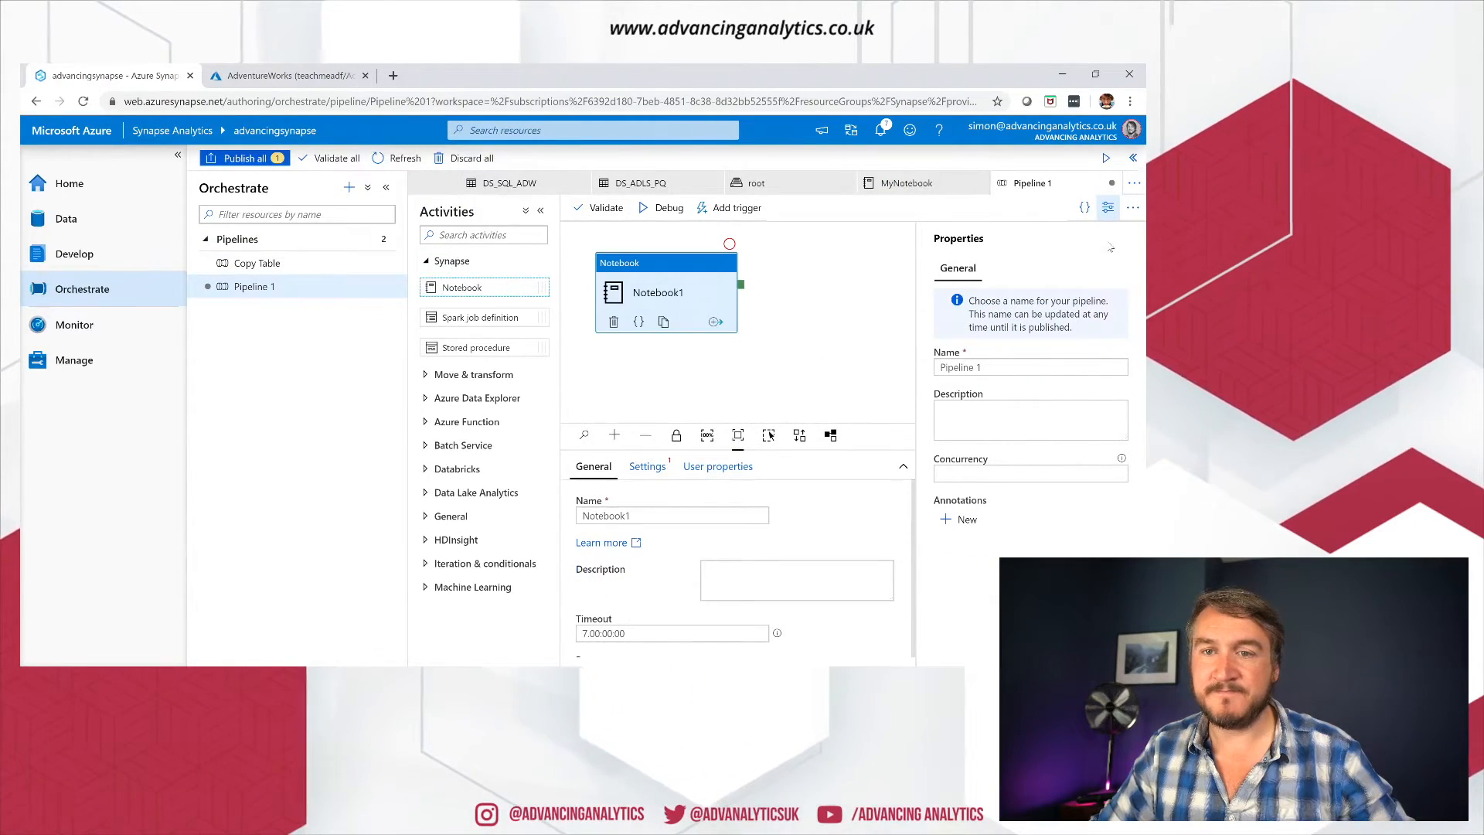
click(1107, 208)
click(647, 466)
click(748, 503)
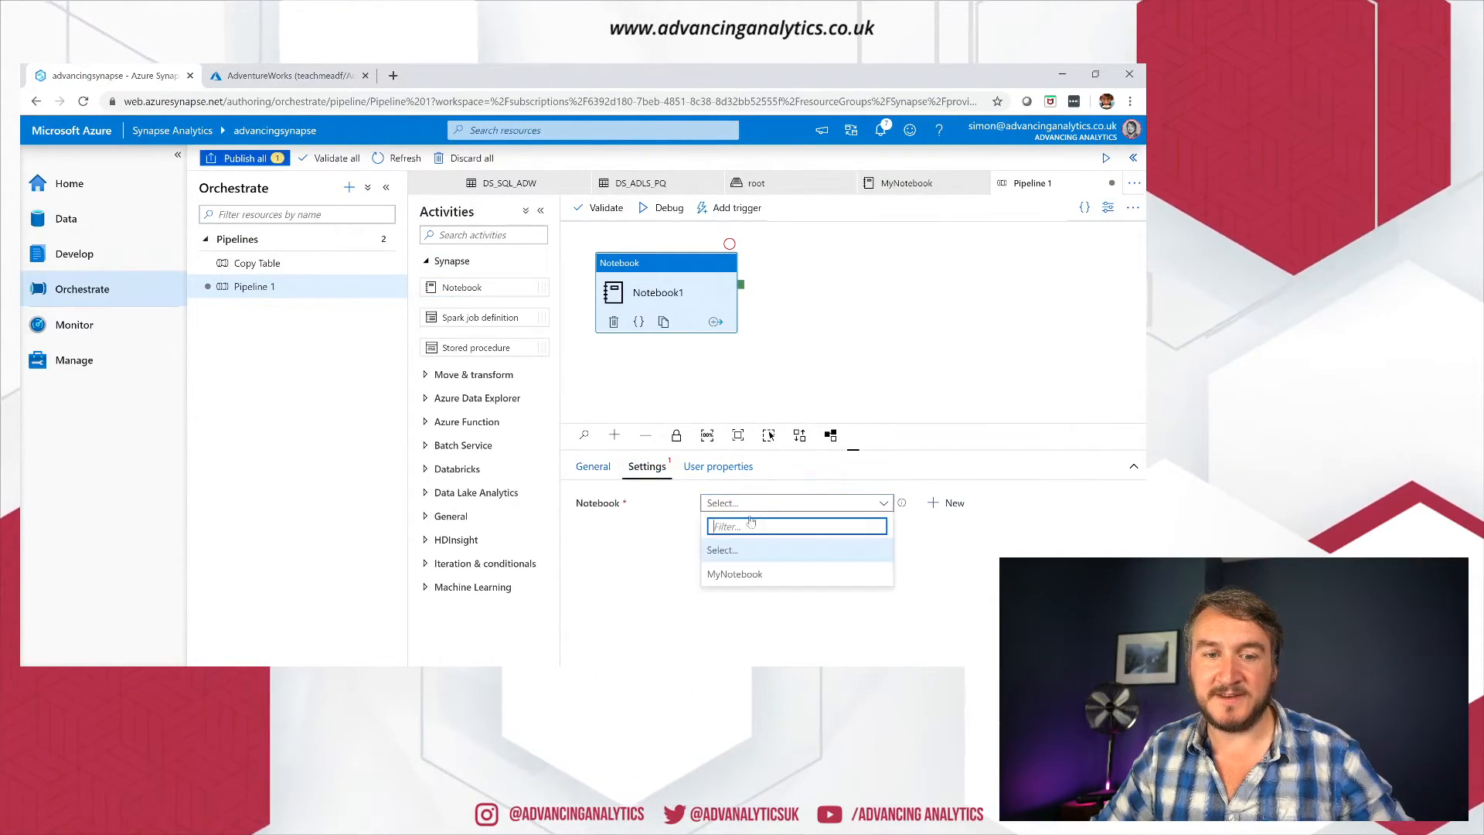
click(742, 574)
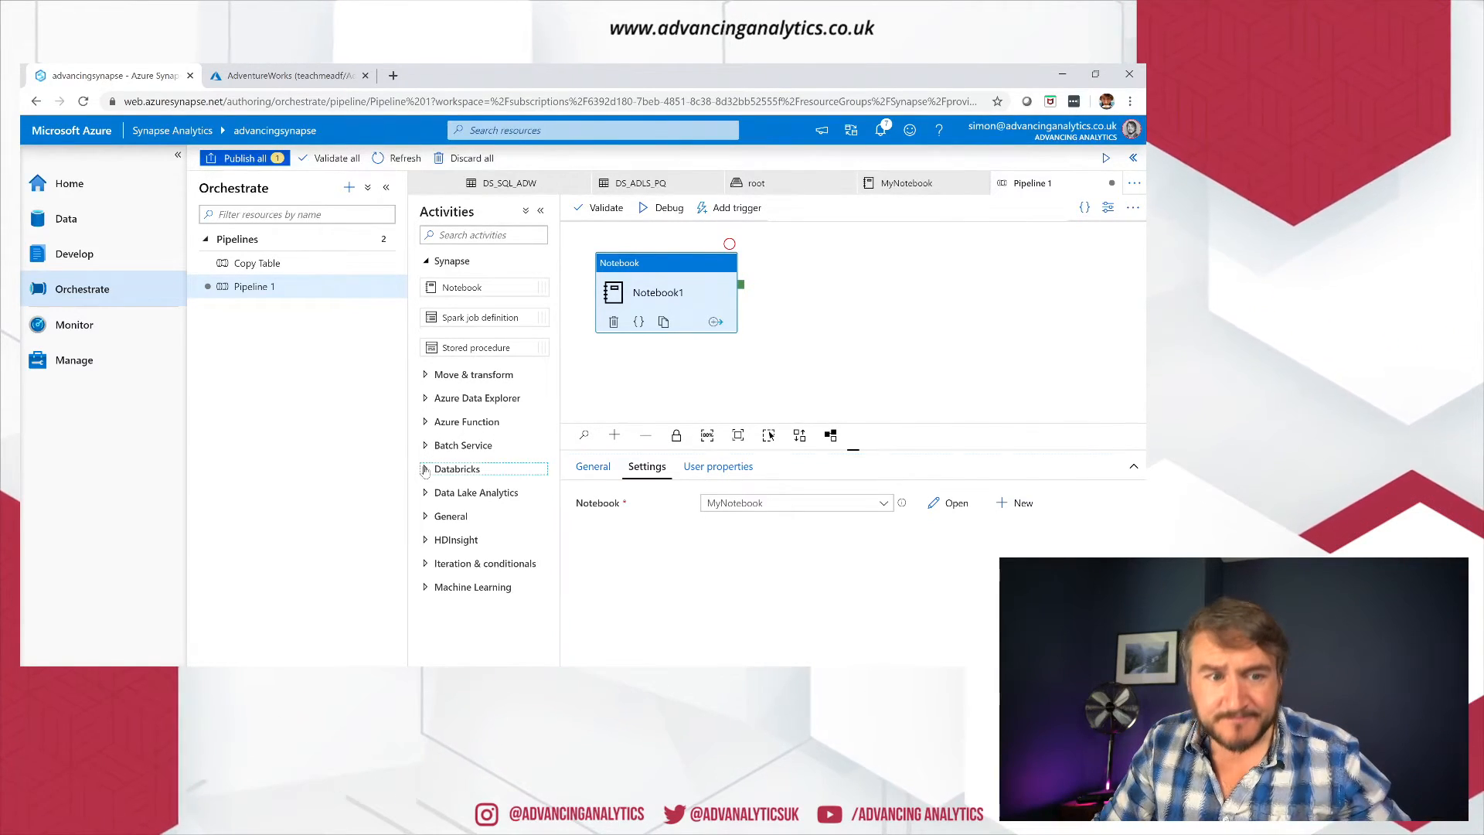
Step: Add a Databricks Notebook activity beside the Synapse one and inspect its linked service and notebook path settings
click(425, 470)
drag(828, 265, 831, 266)
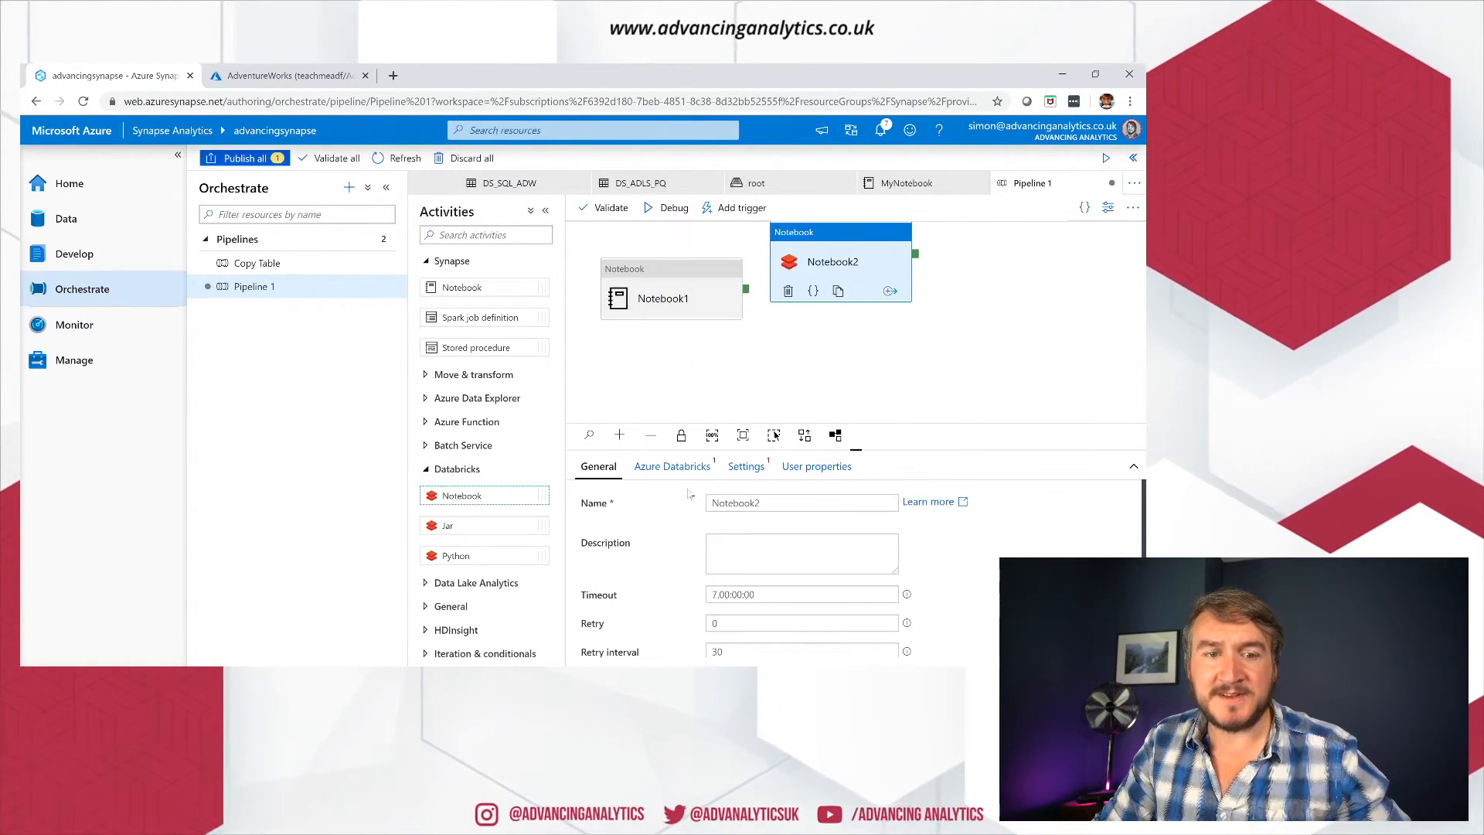
click(672, 466)
click(718, 503)
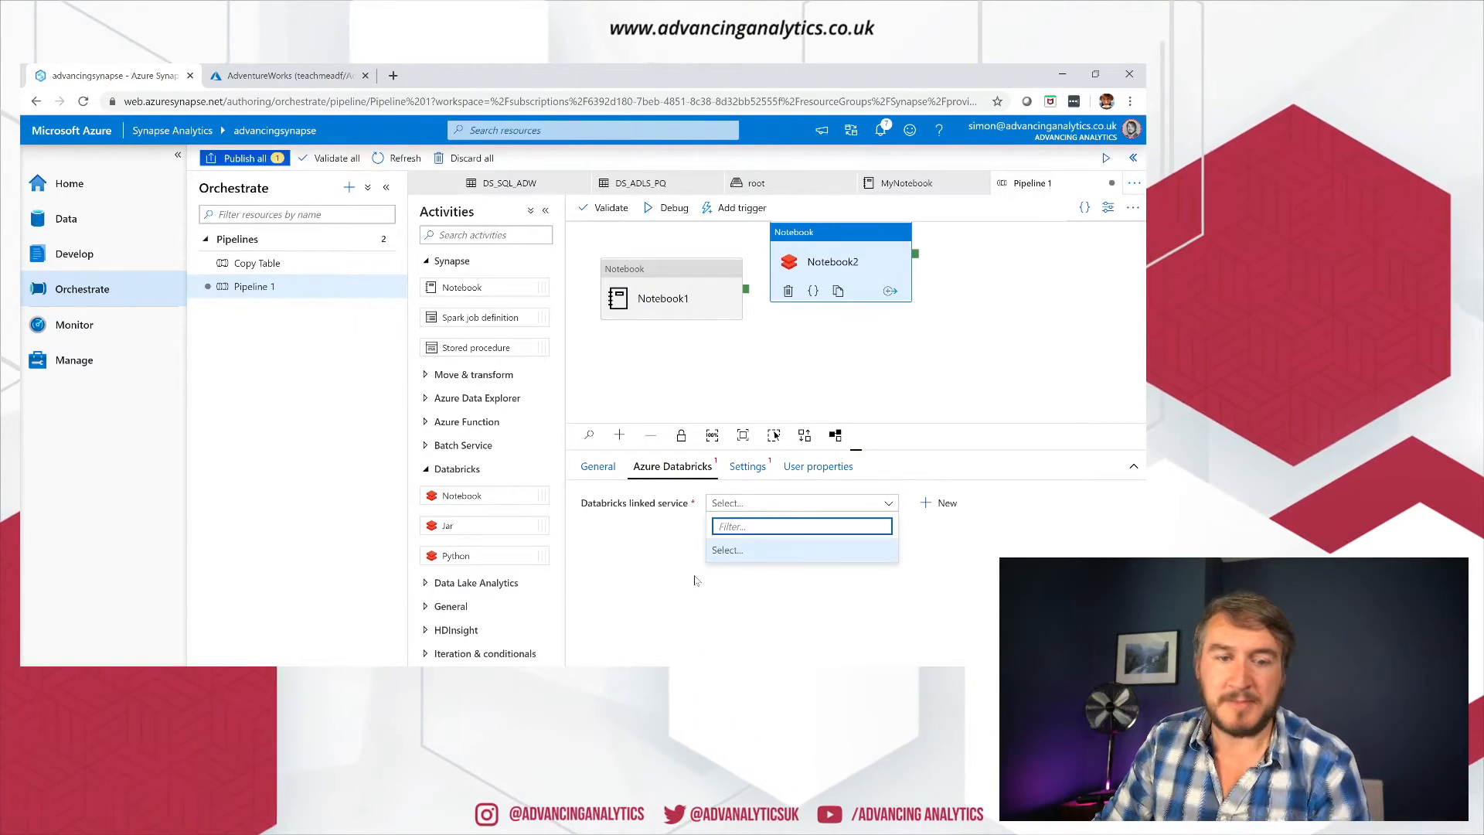
click(756, 484)
click(747, 466)
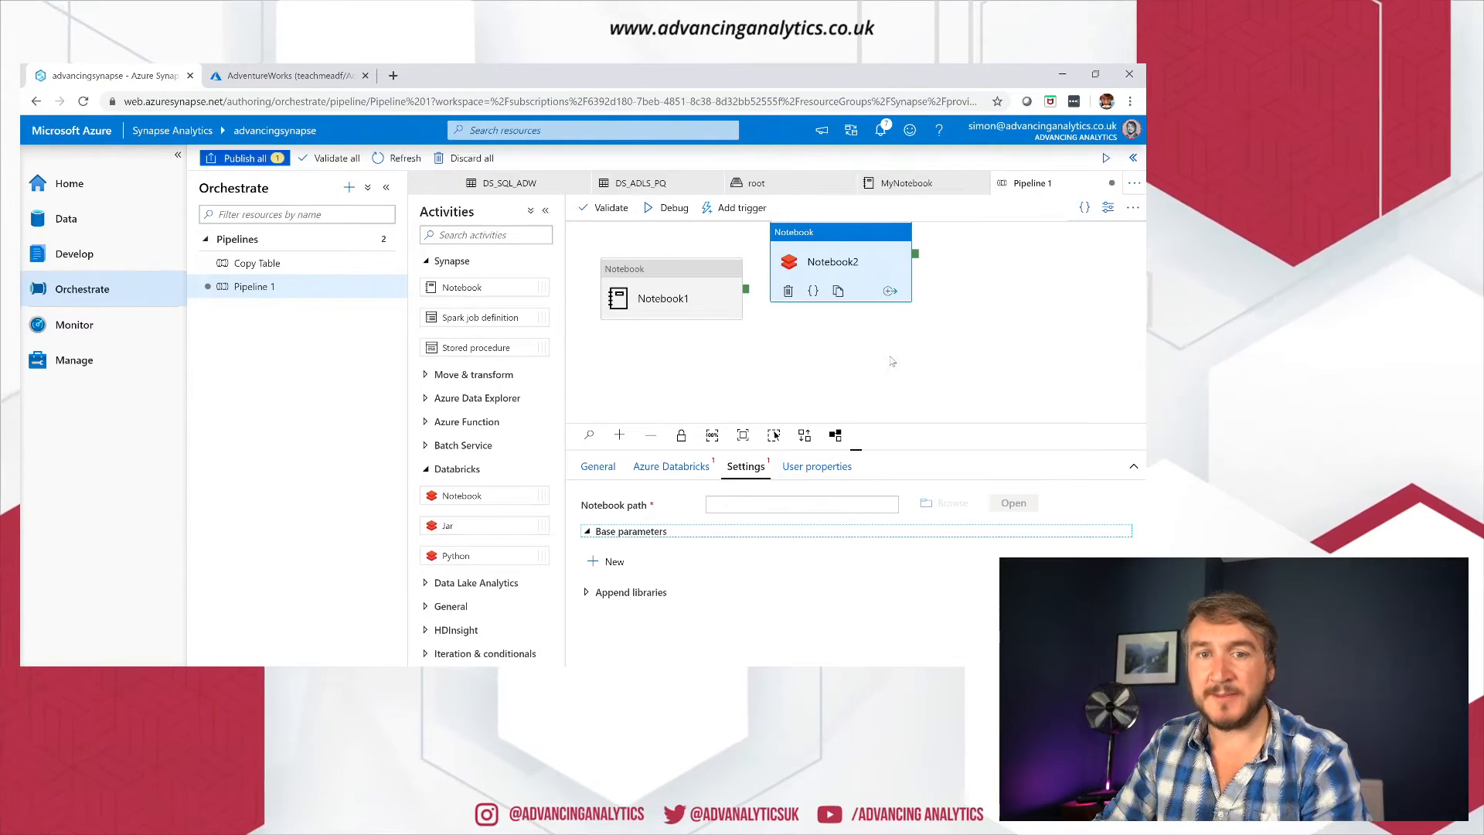
Step: Delete the Databricks Notebook and Synapse Notebook activities from the pipeline canvas
click(788, 291)
click(708, 301)
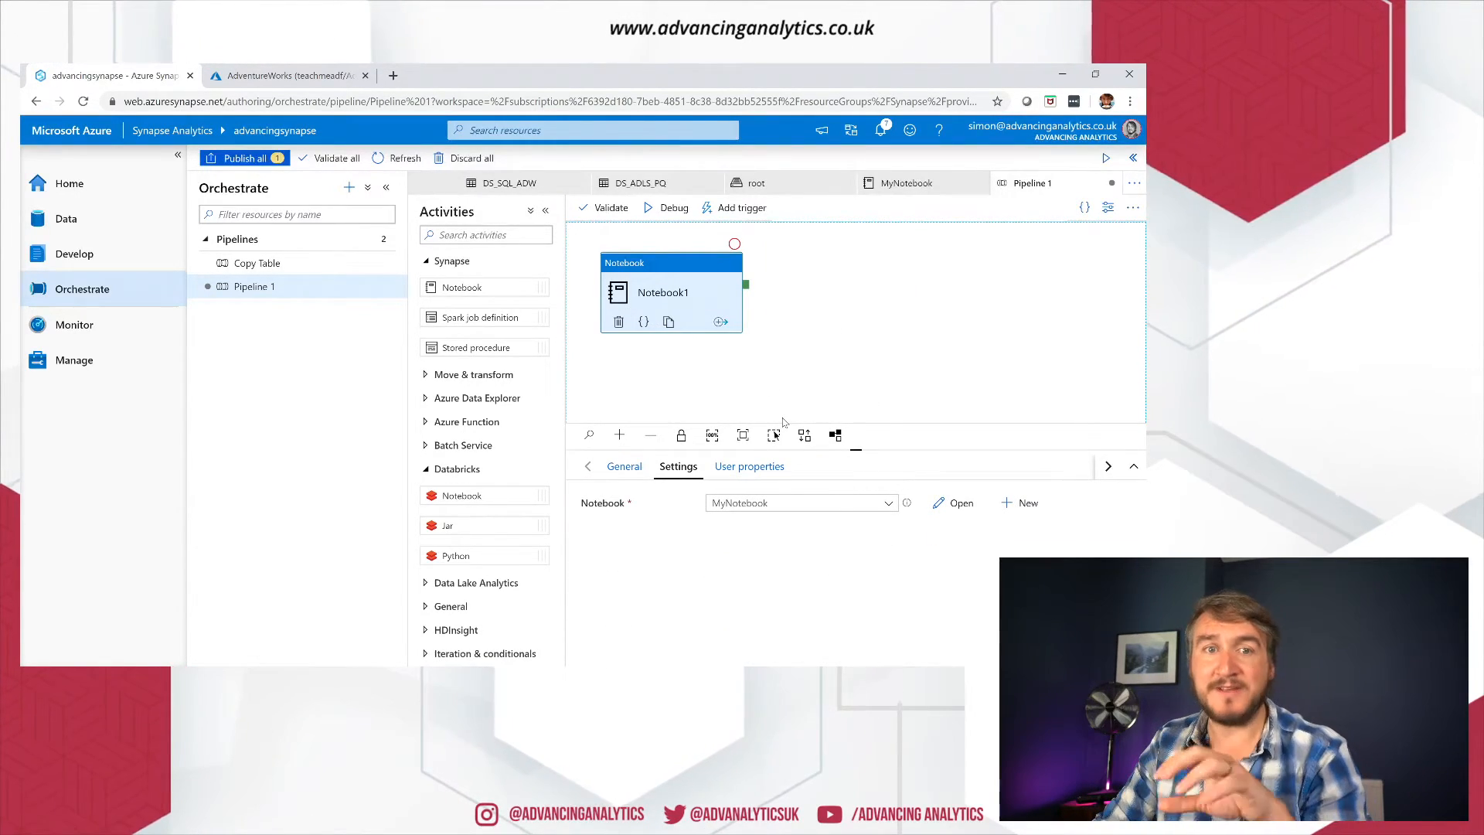
scroll(874, 418, down, 1)
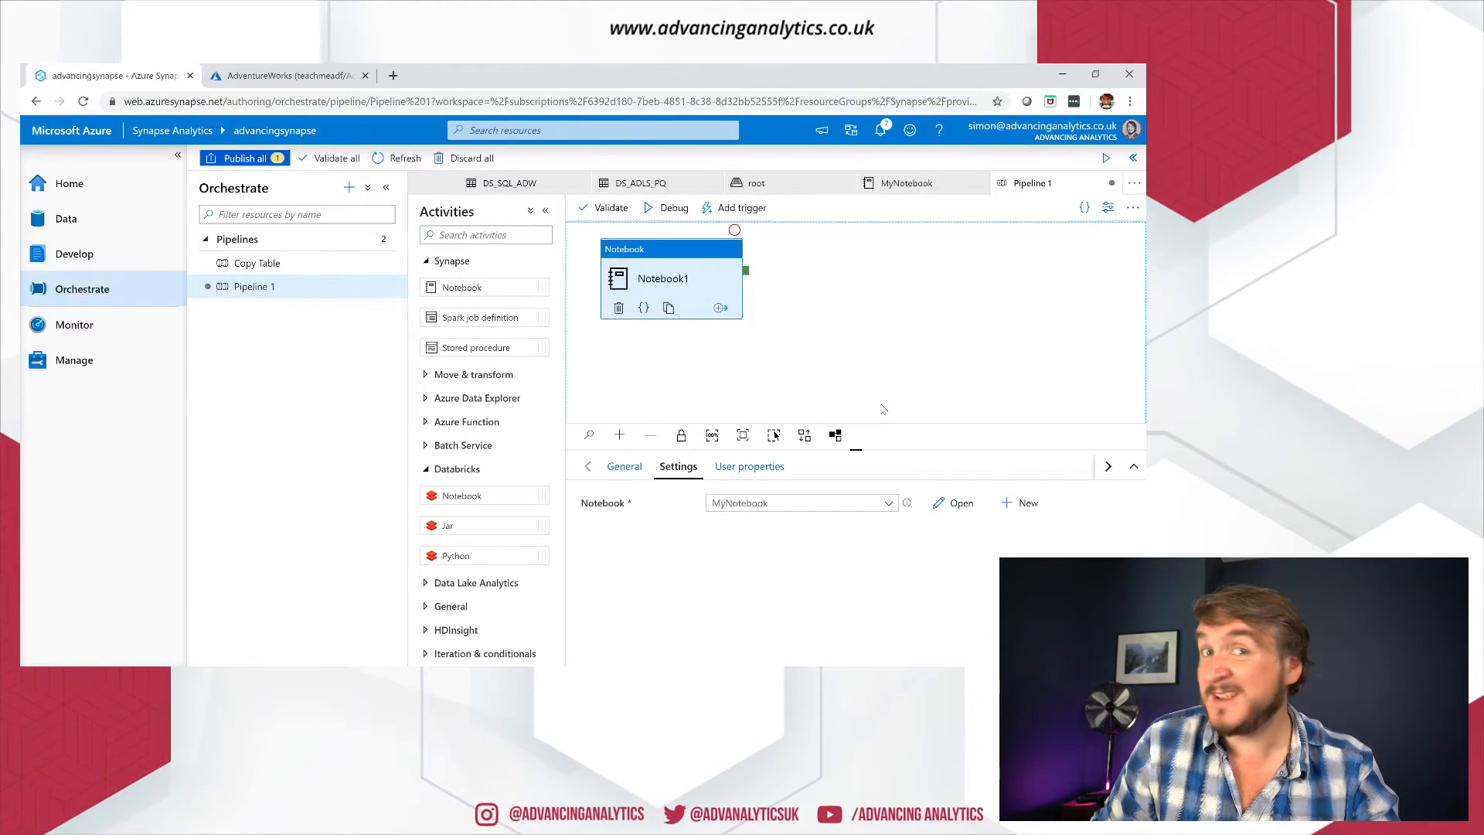
click(618, 307)
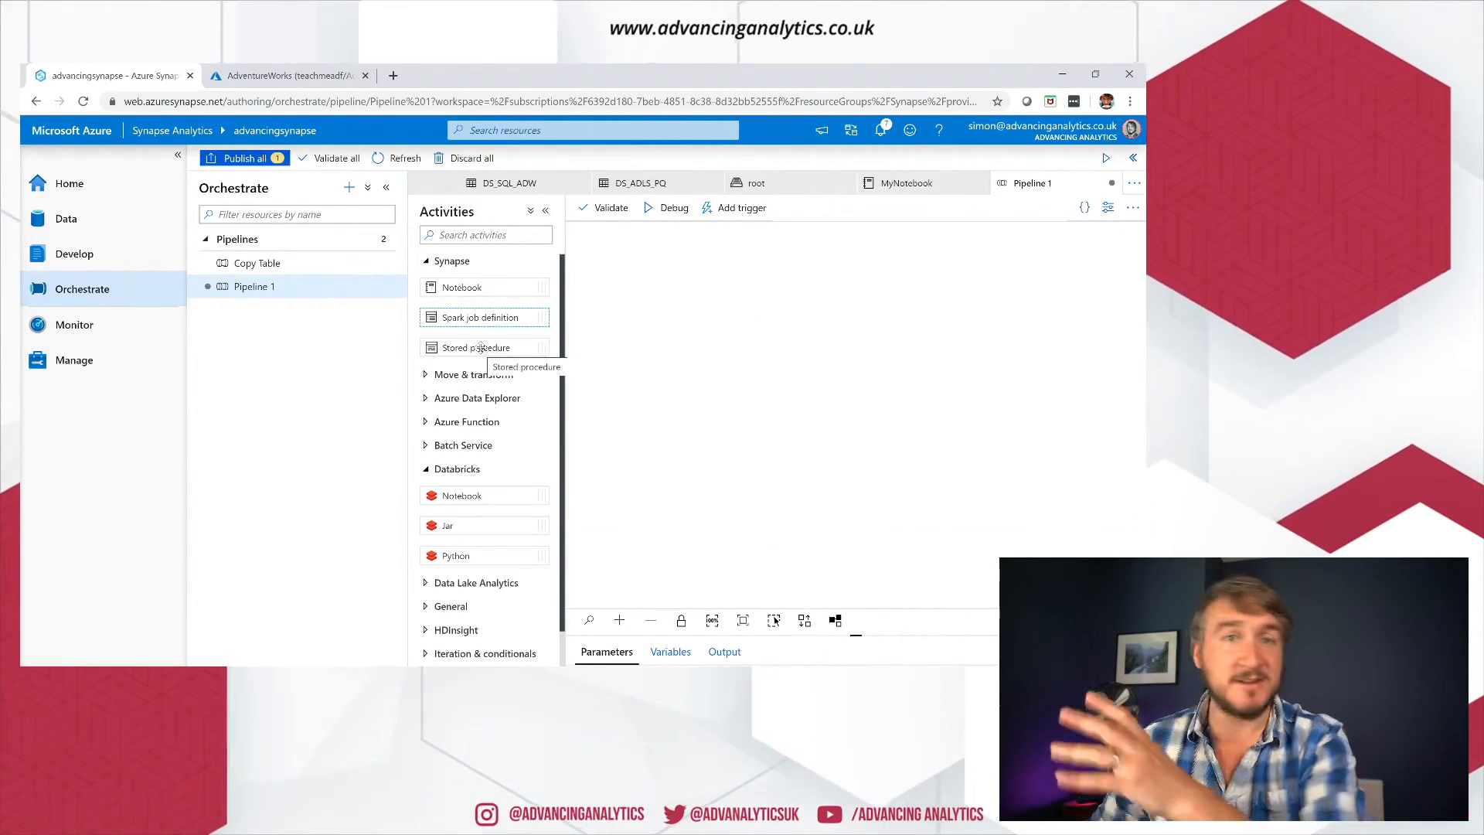
Step: Add a Synapse Stored procedure activity to the pipeline and open its SQL Analytics pool options
click(486, 348)
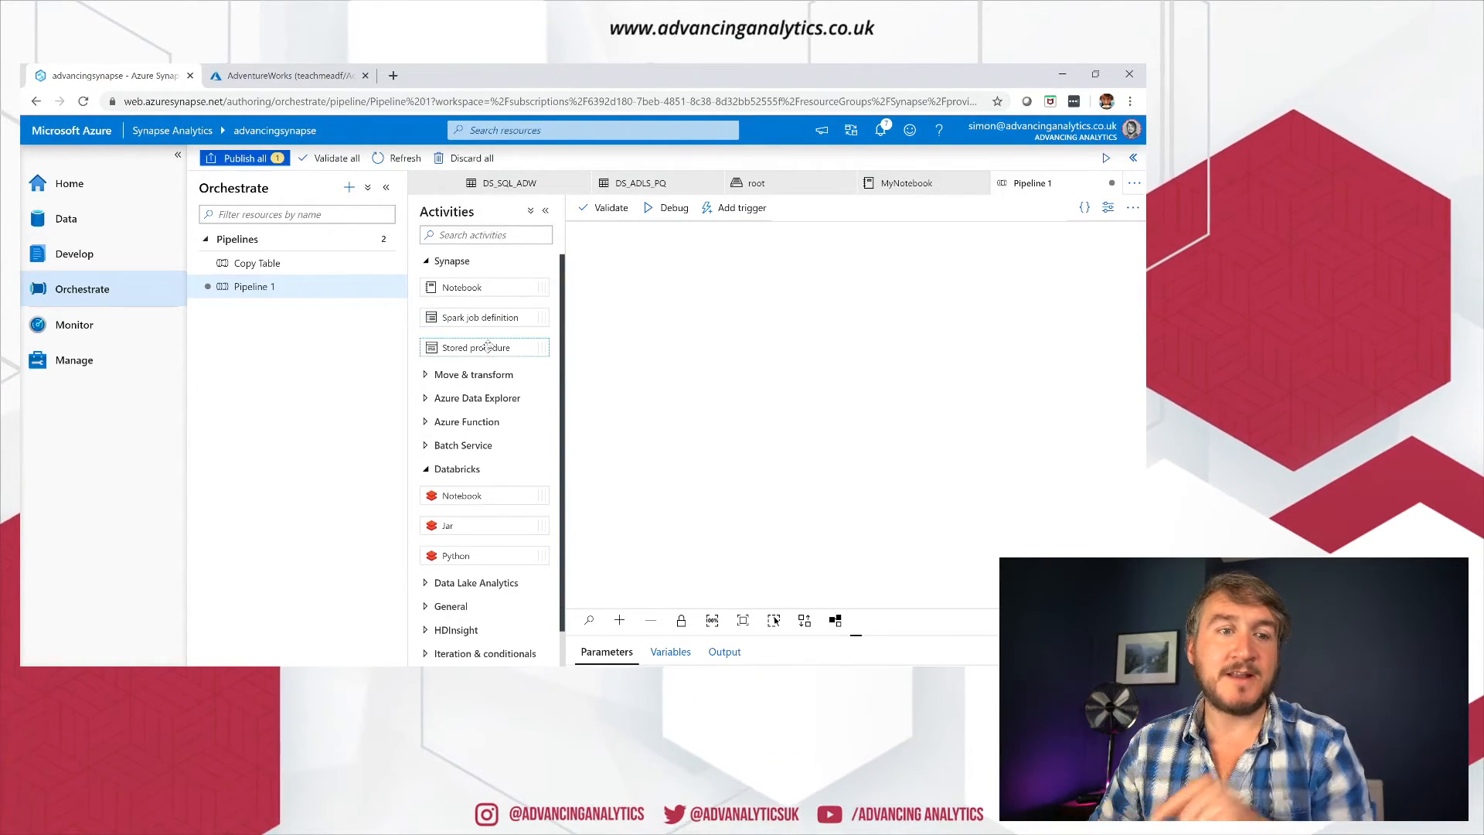
click(431, 469)
click(430, 469)
drag(476, 348, 719, 306)
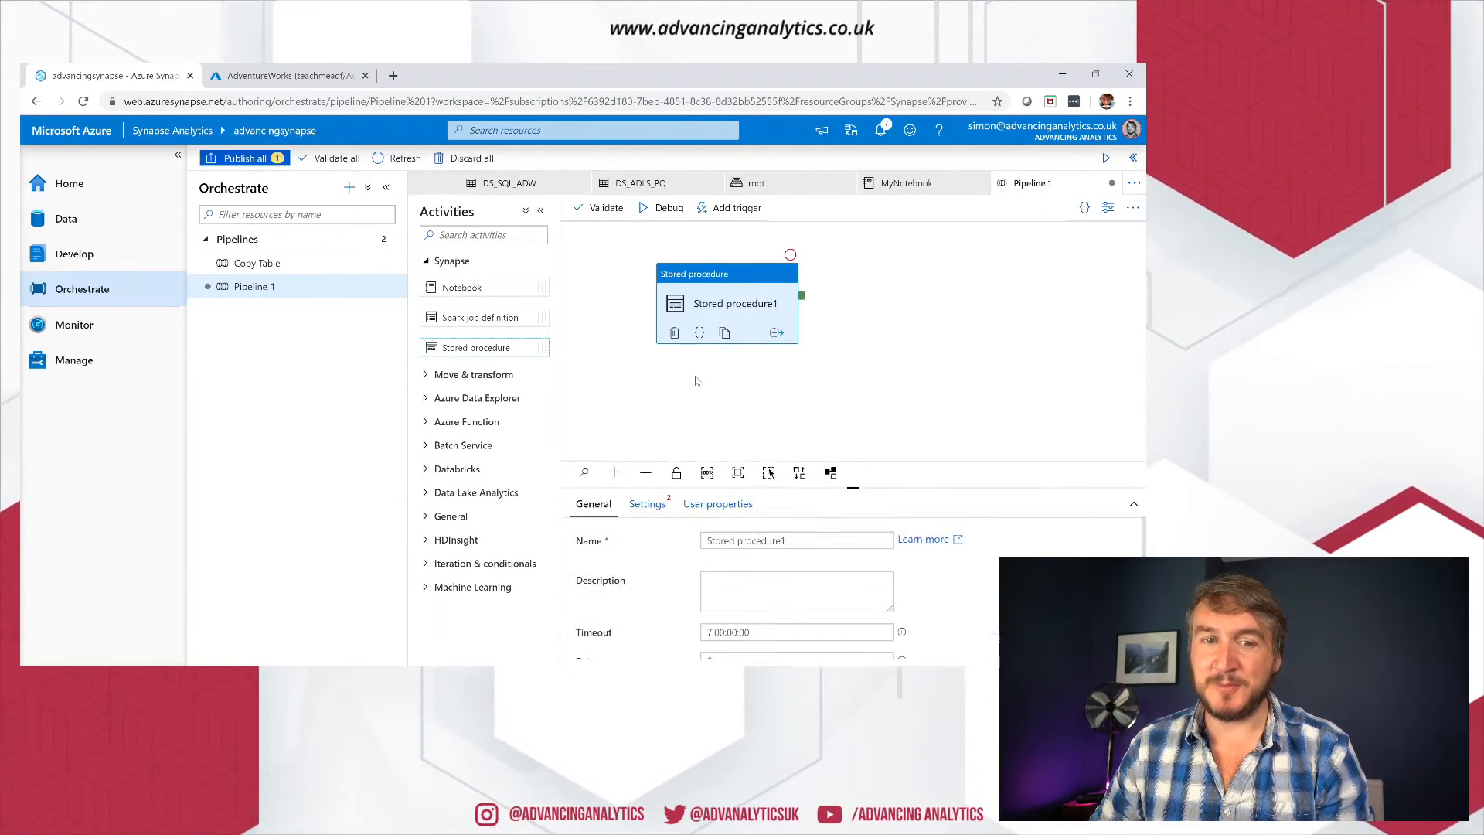
click(650, 467)
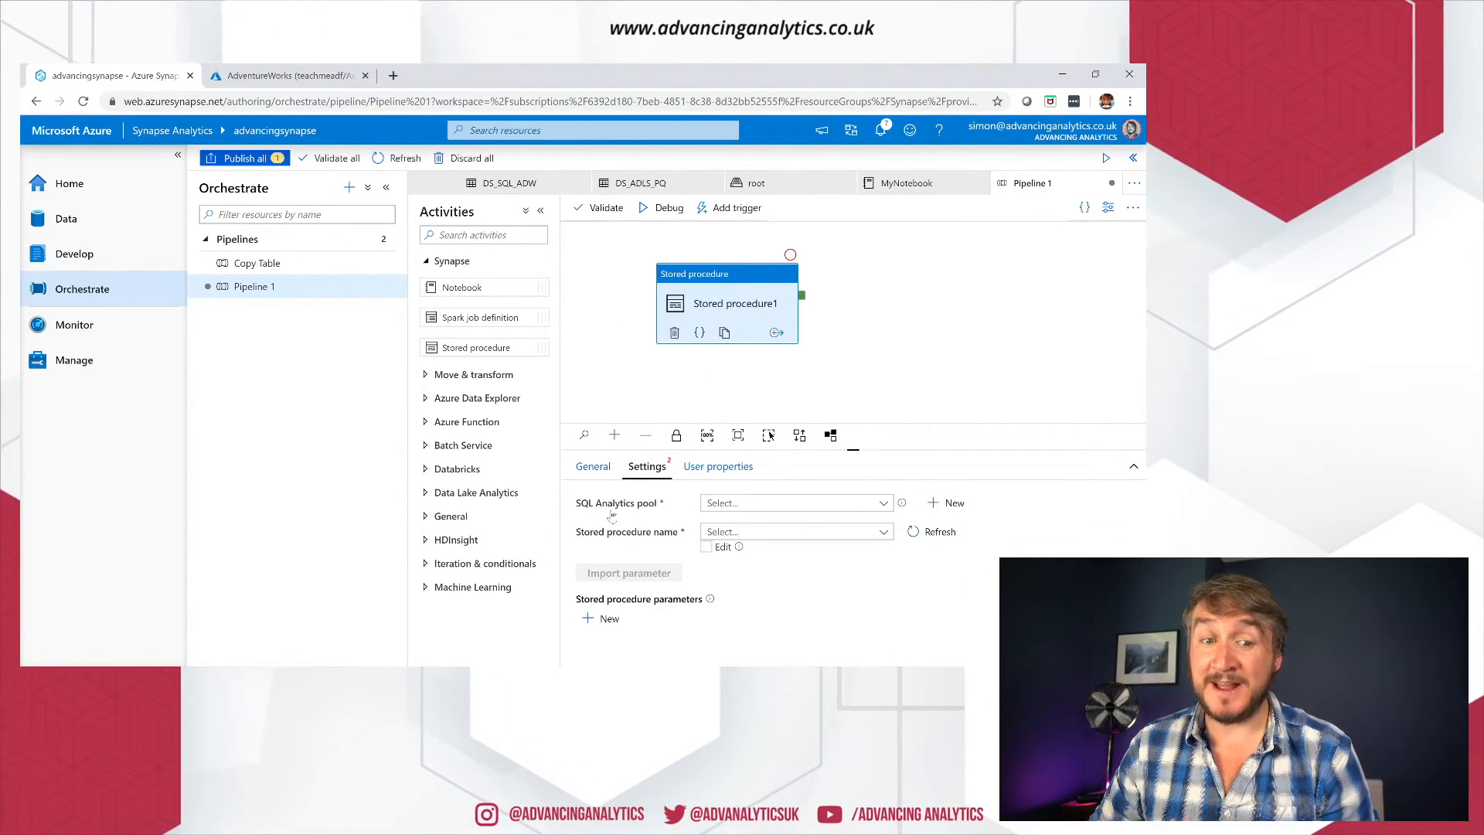
click(722, 503)
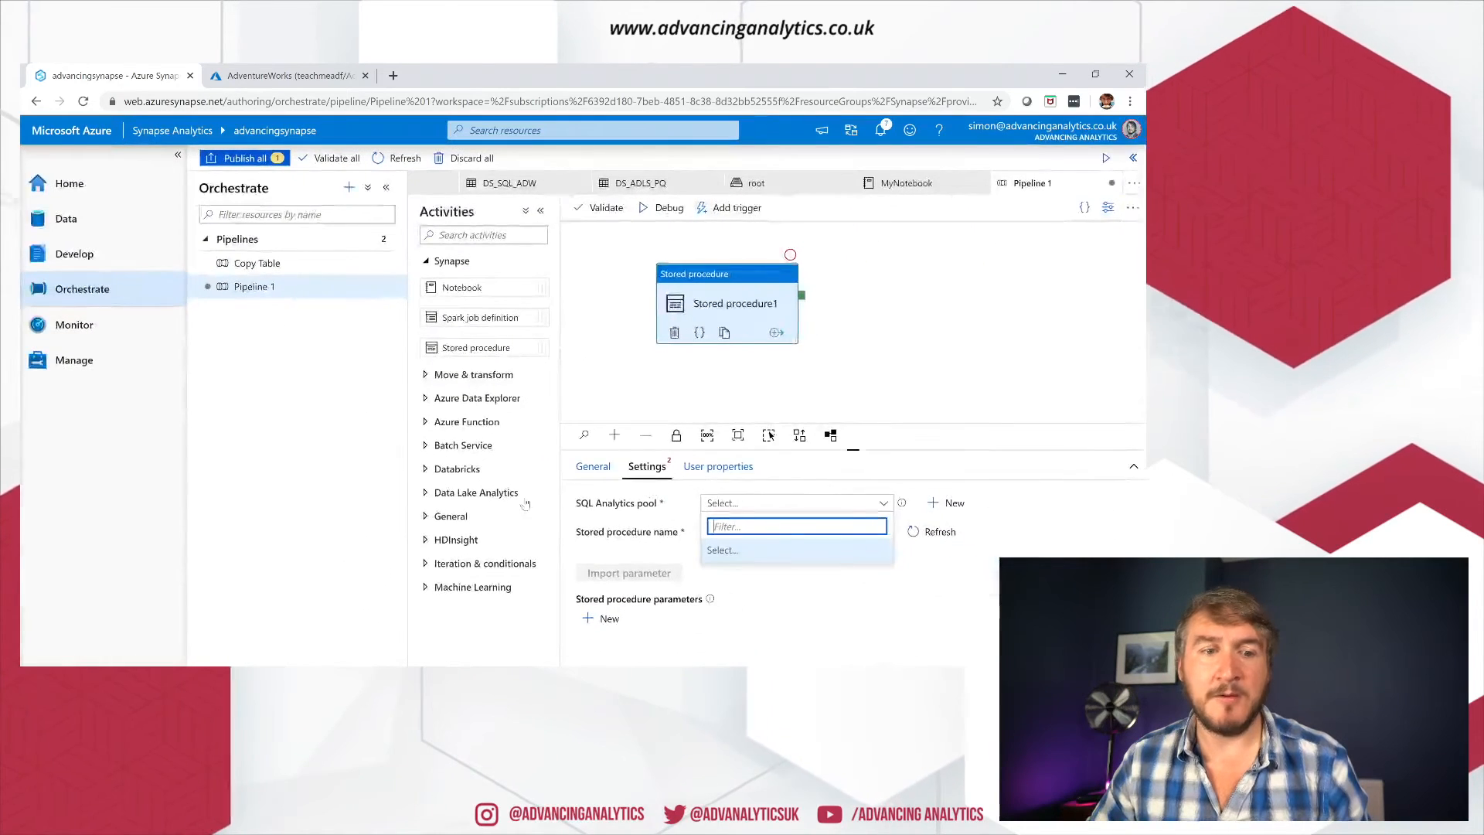
Step: Add a Stored procedure activity from the General category beside the Synapse one
click(426, 518)
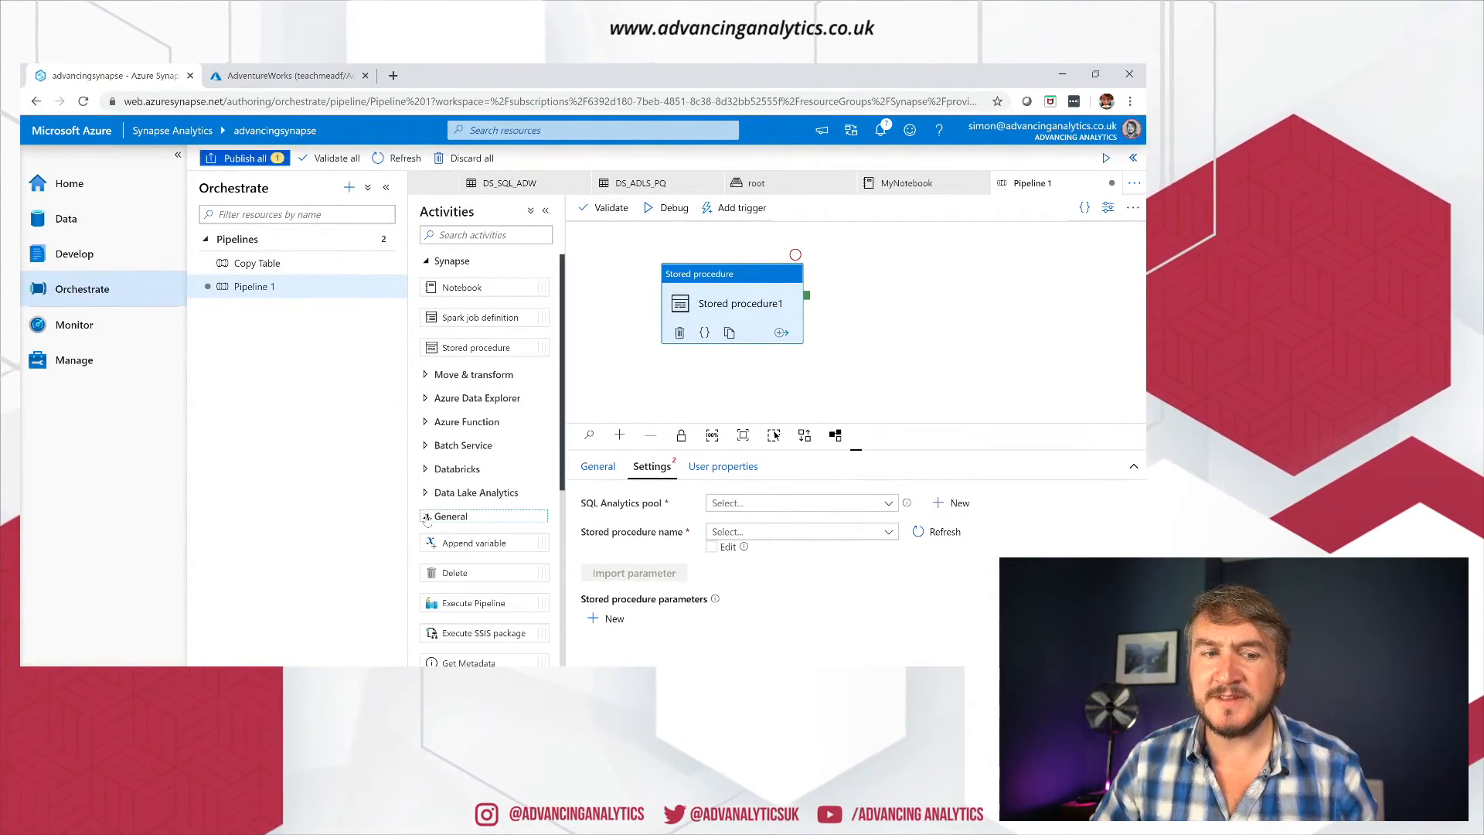
scroll(487, 541, down, 3)
drag(490, 558, 757, 302)
click(758, 302)
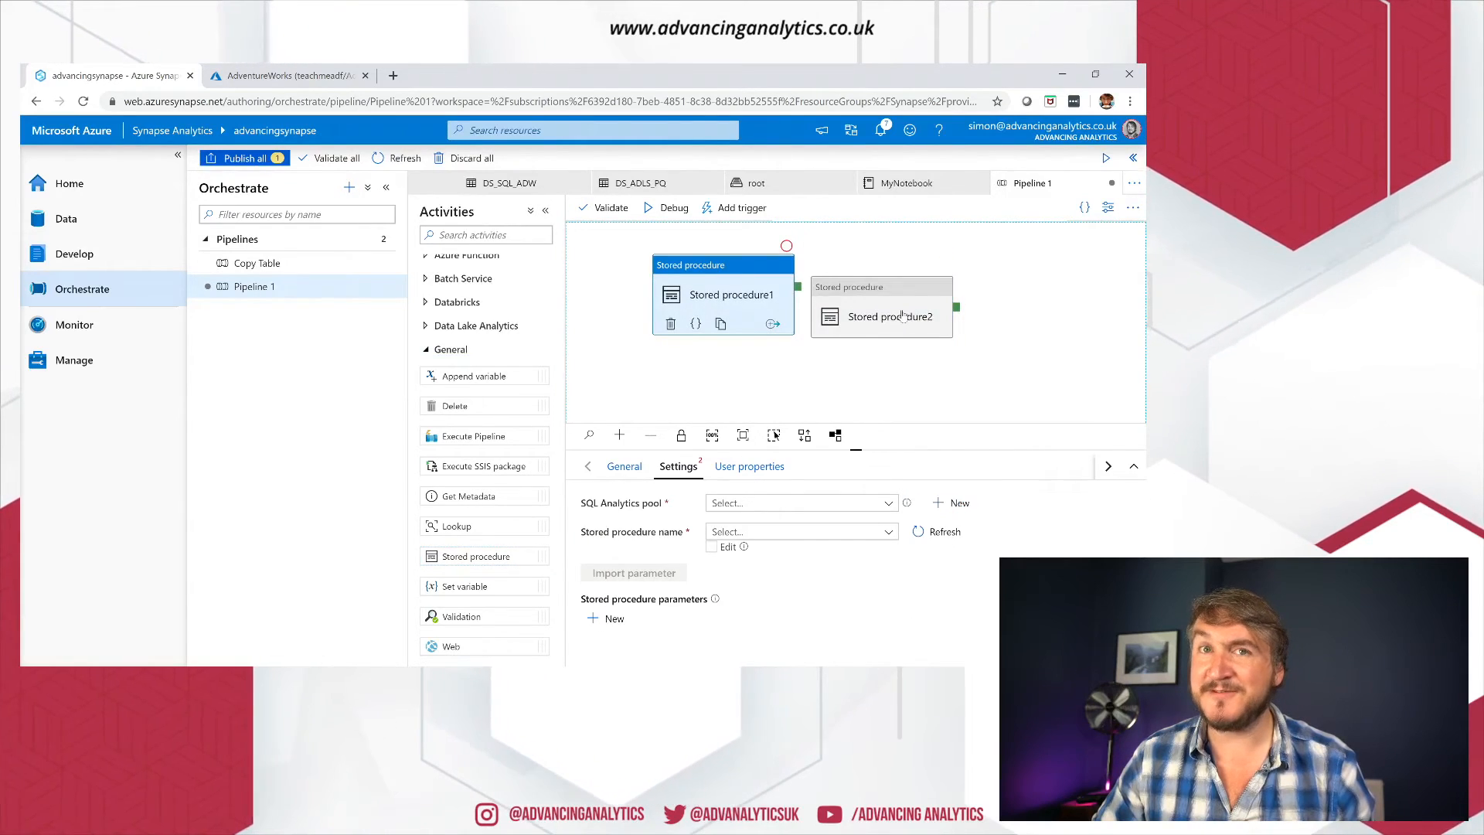
Step: Compare the two Stored procedure activities and examine the linked service and details settings of the General one
click(889, 313)
click(731, 298)
click(898, 316)
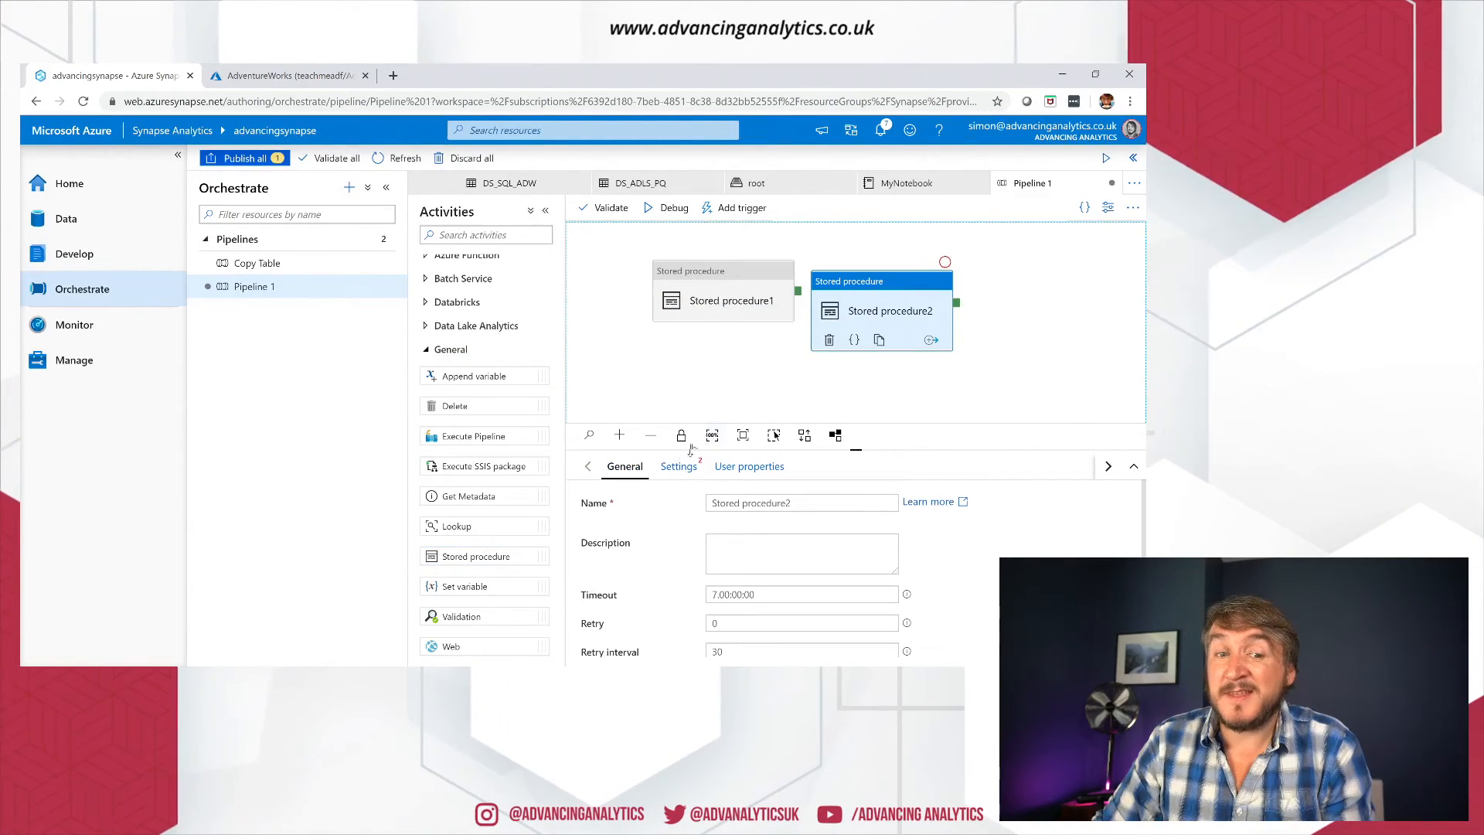
click(680, 467)
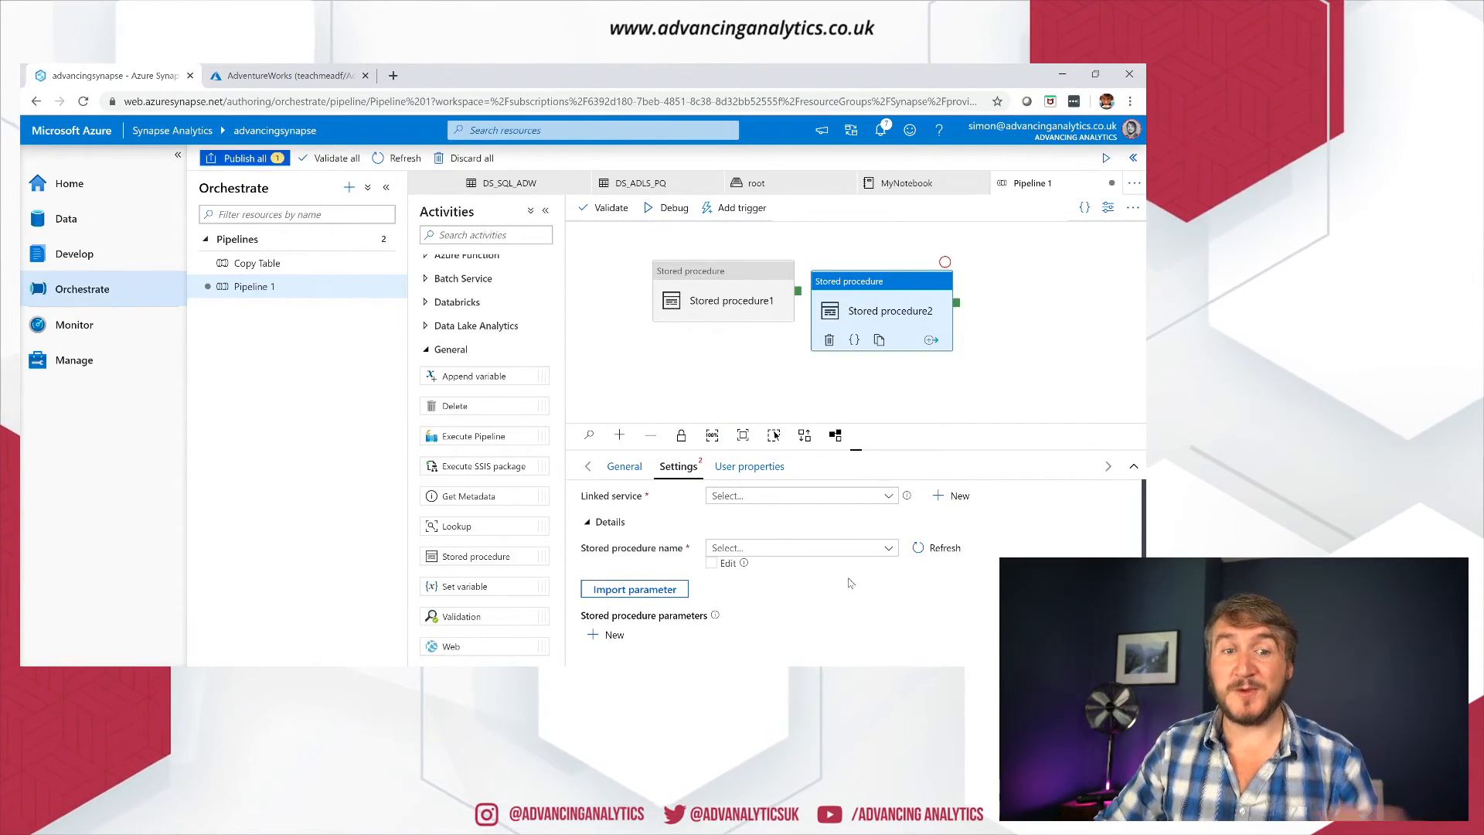
click(835, 498)
click(1065, 526)
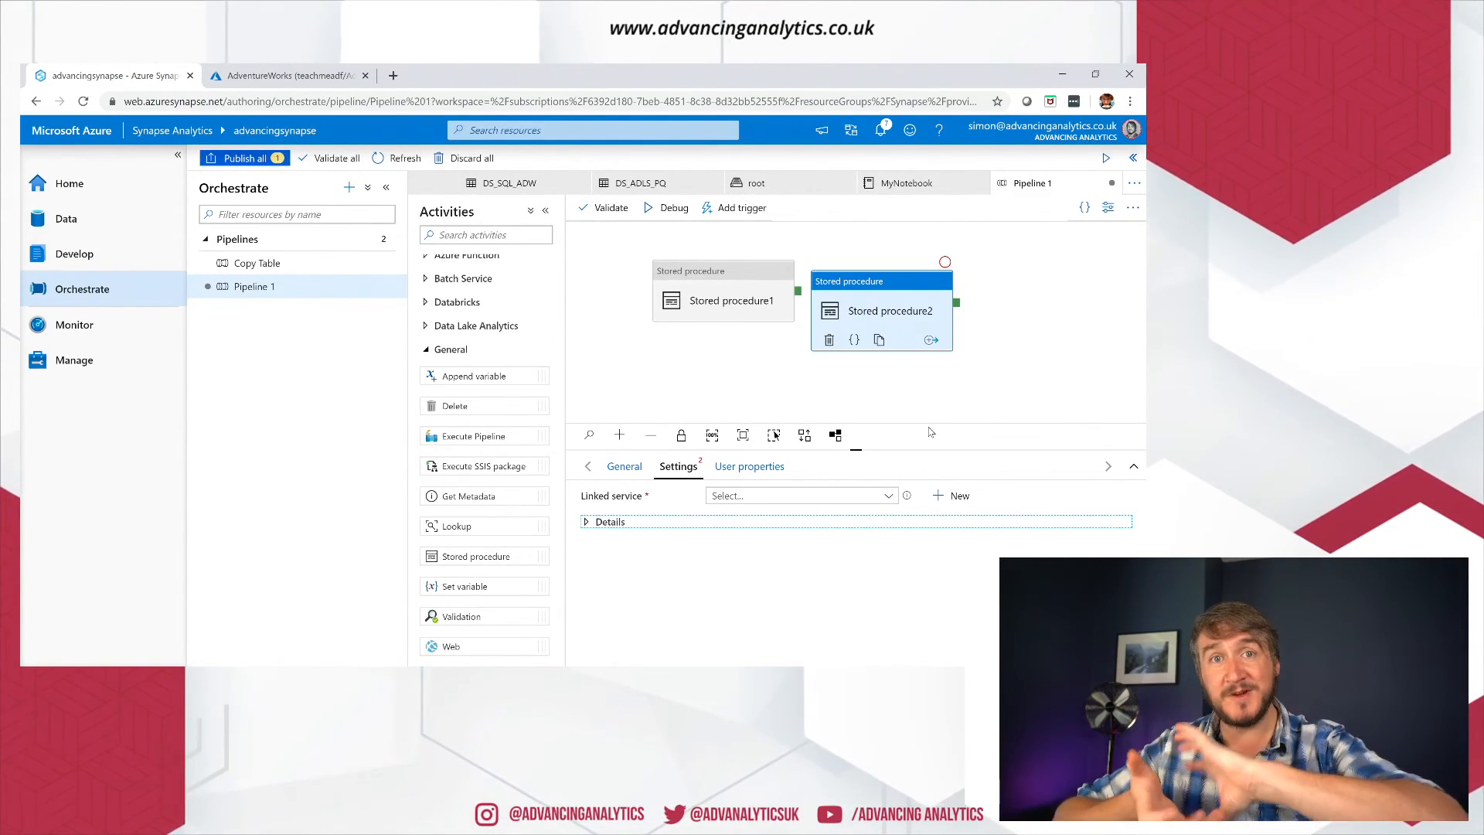
Step: Delete both Stored procedure activities from the pipeline canvas
key(Delete)
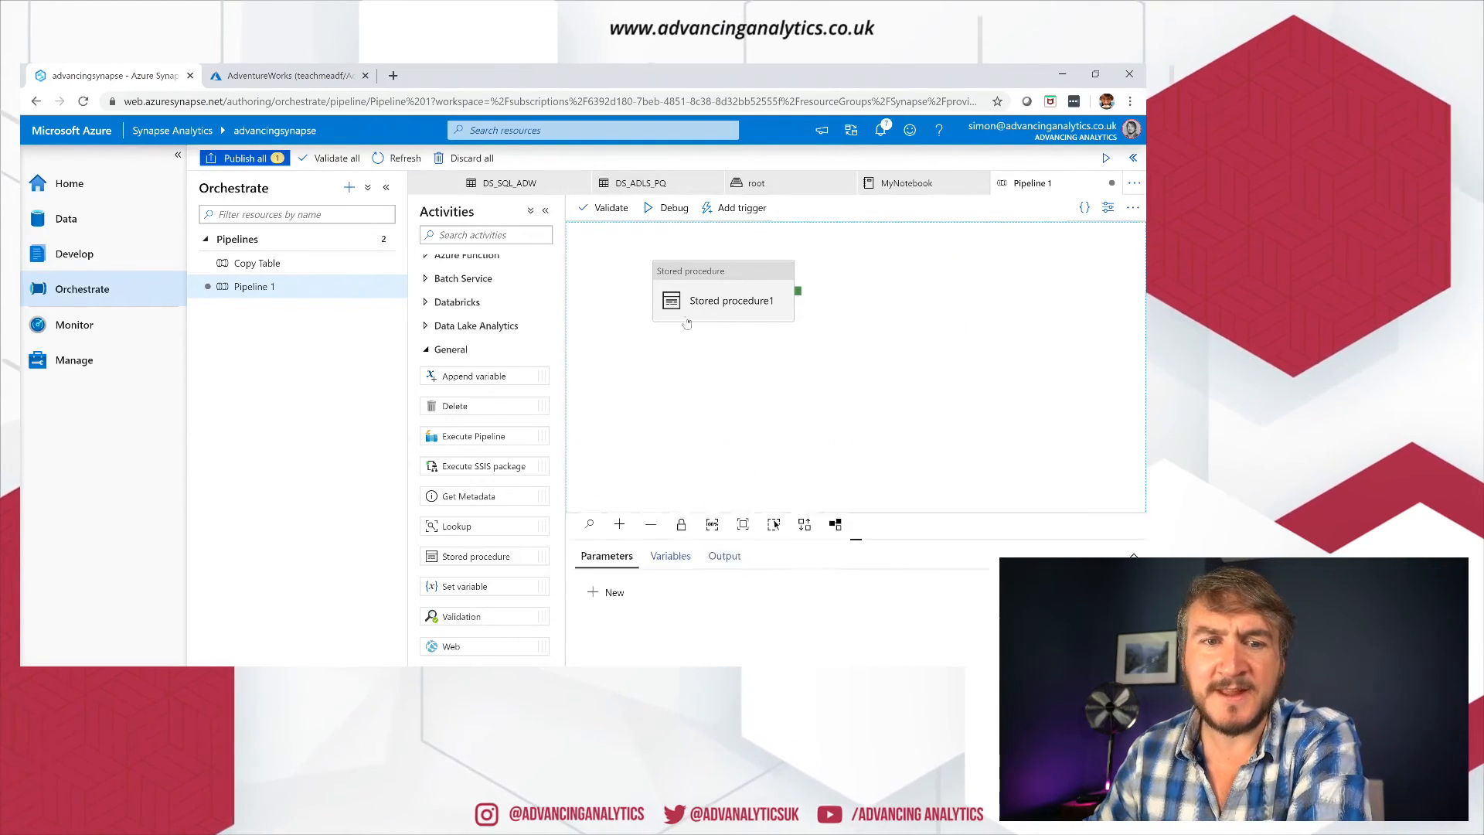
click(690, 305)
key(Delete)
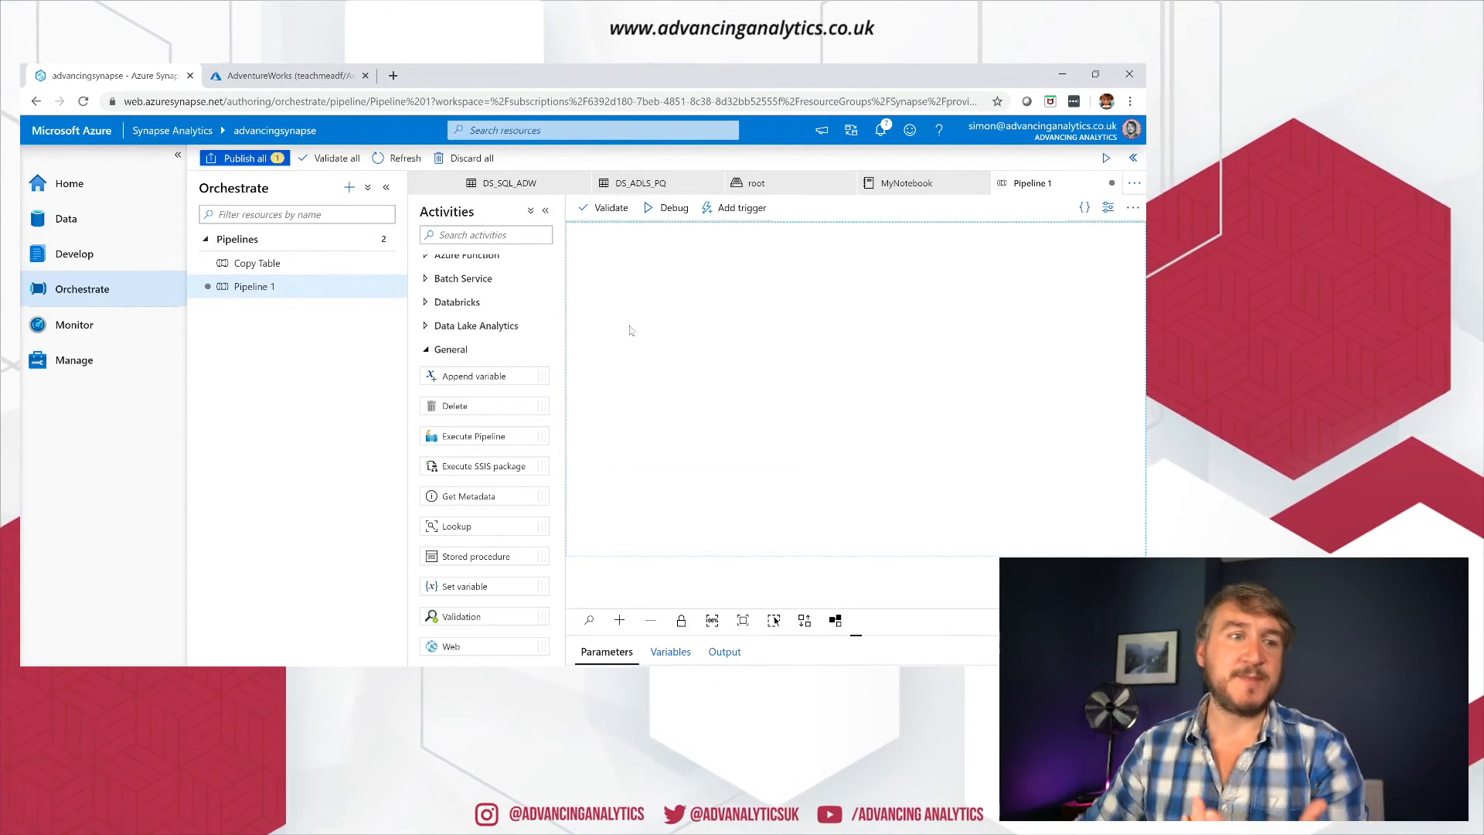